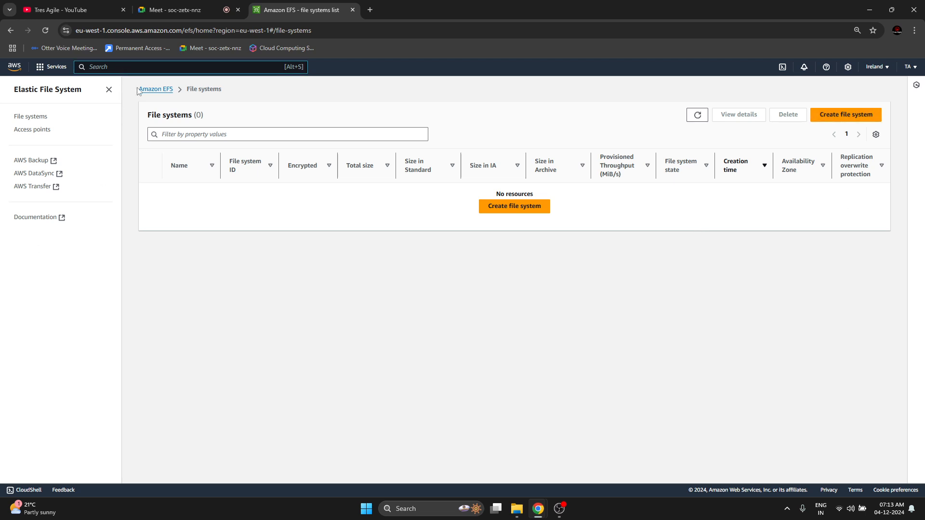
Step: Start creating an EFS file system named test-efs in the default VPC and open its customized setup
click(513, 210)
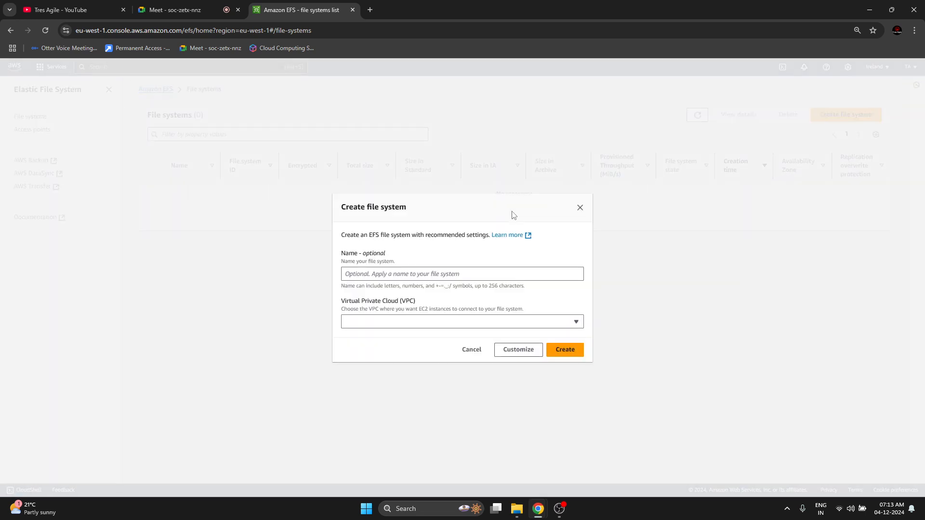
click(367, 274)
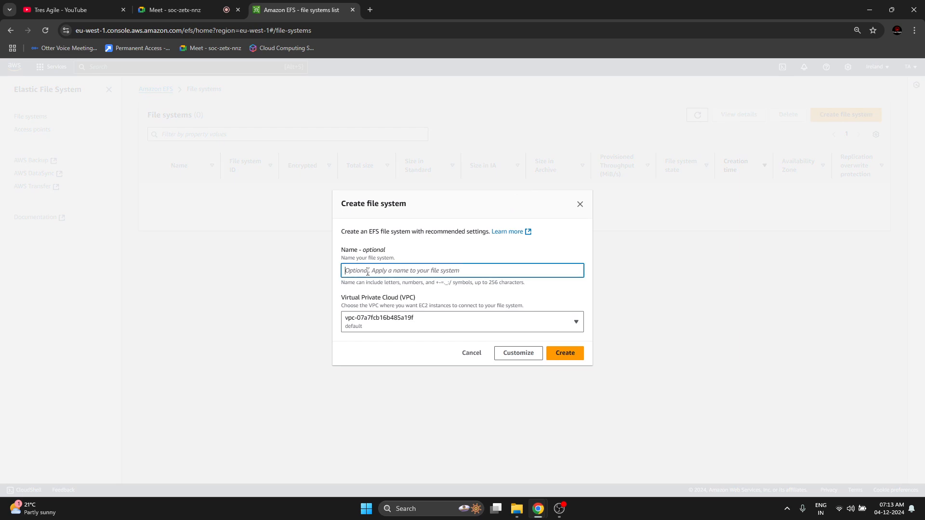
text(test-efs)
click(429, 292)
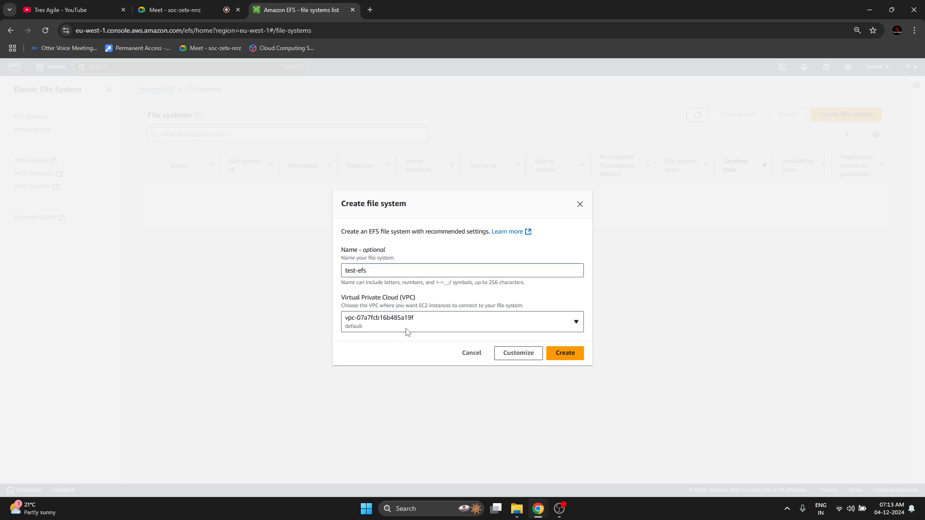
click(389, 324)
click(386, 322)
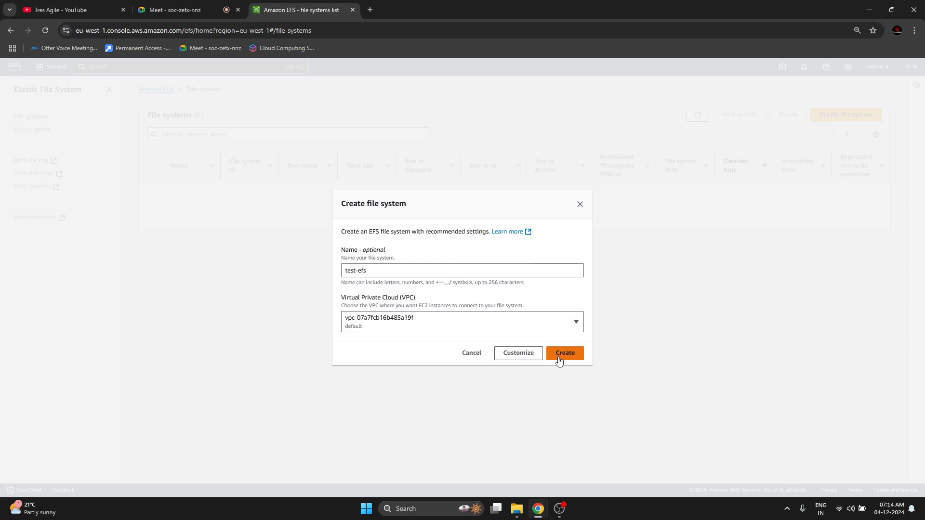
click(517, 356)
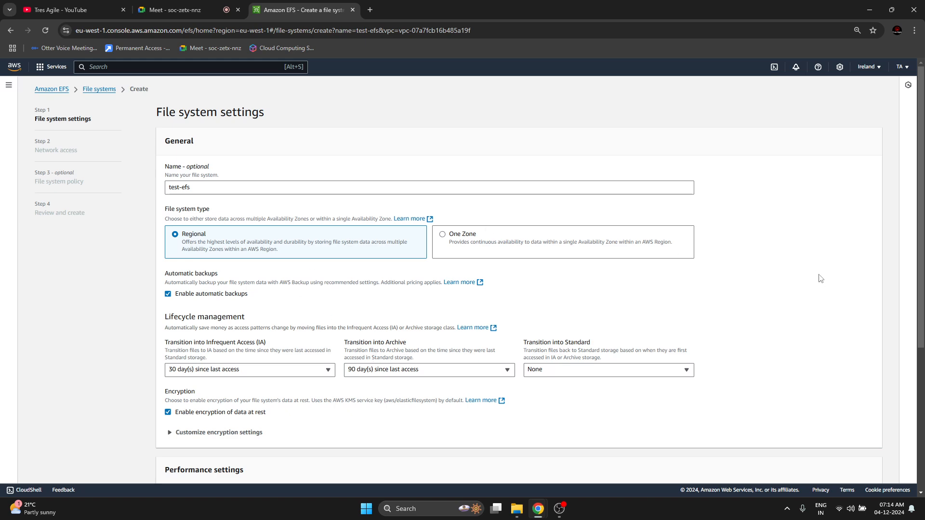
Step: Review the file system type options, trying One Zone with availability zone eu-west-1c and switching back to Regional
scroll(382, 285, down, 5)
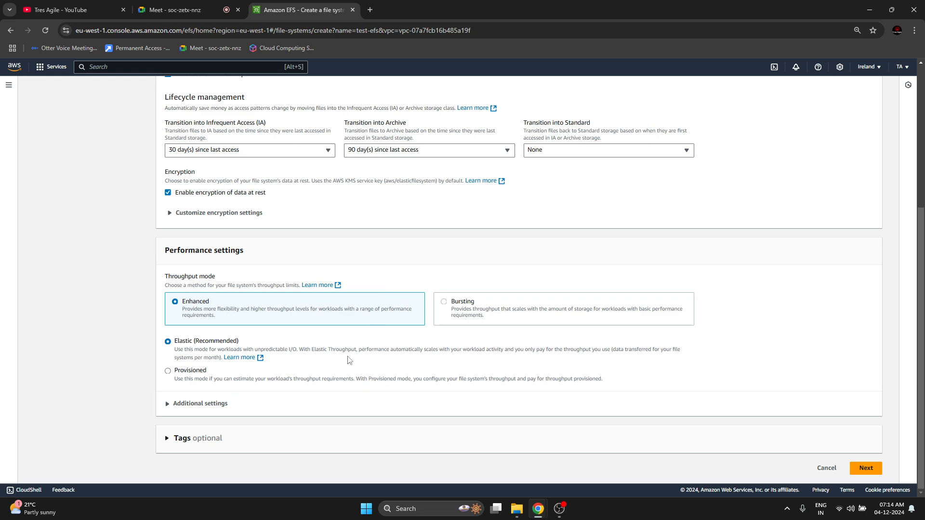
scroll(350, 361, up, 5)
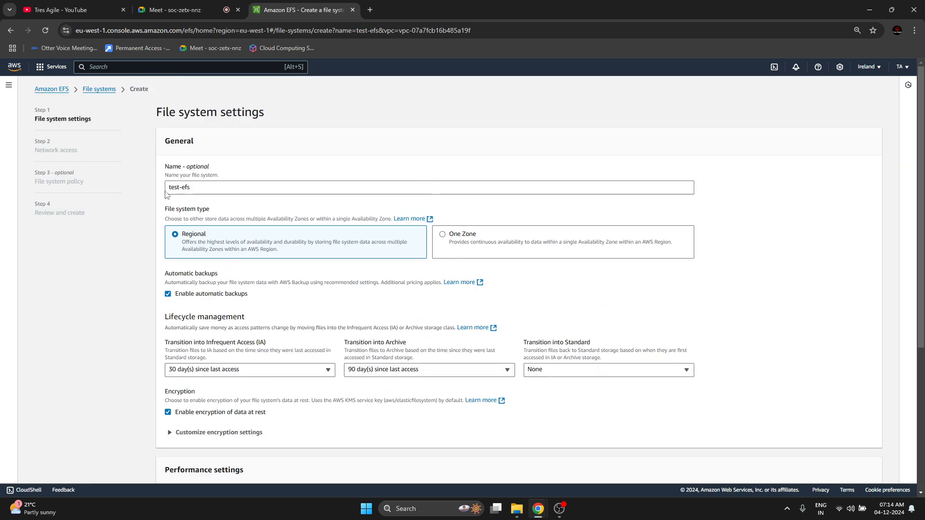
drag(171, 209, 237, 220)
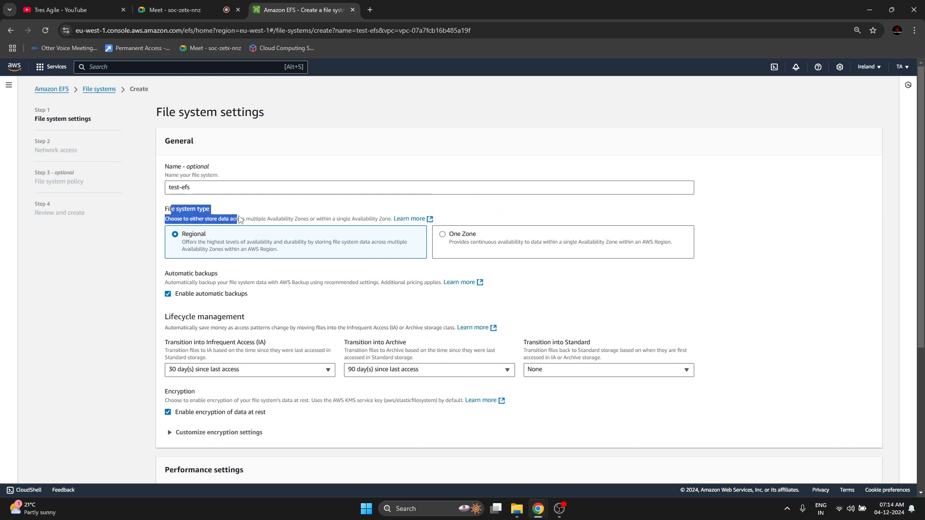
click(212, 218)
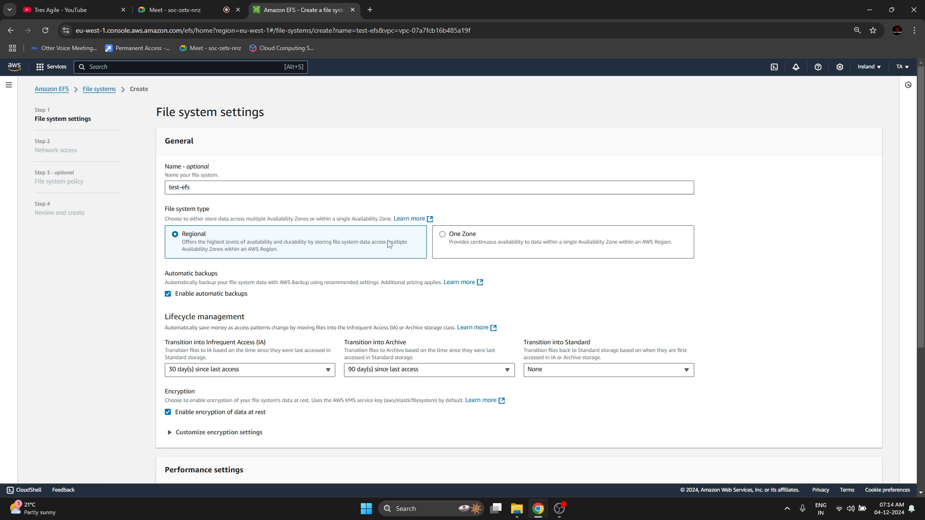
mouse_move(311, 243)
mouse_down()
mouse_move(332, 245)
mouse_move(323, 254)
mouse_up()
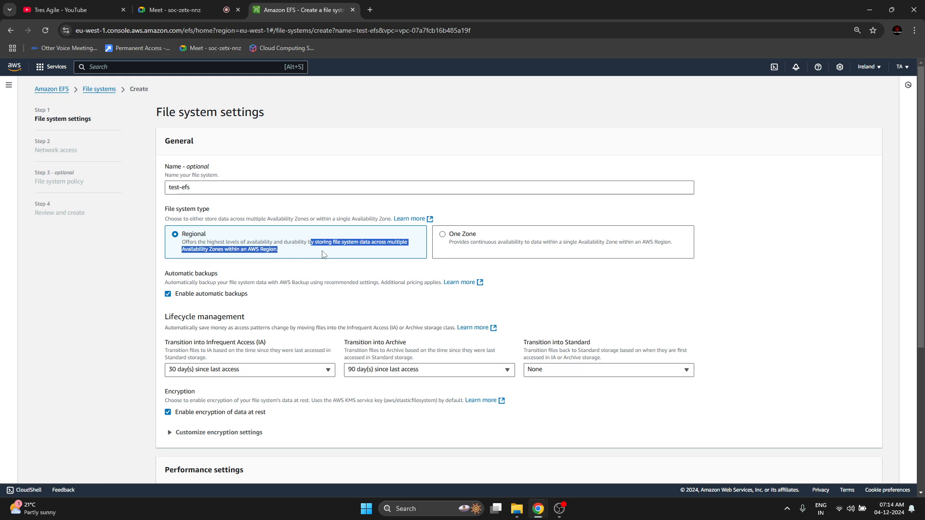
click(443, 235)
click(276, 291)
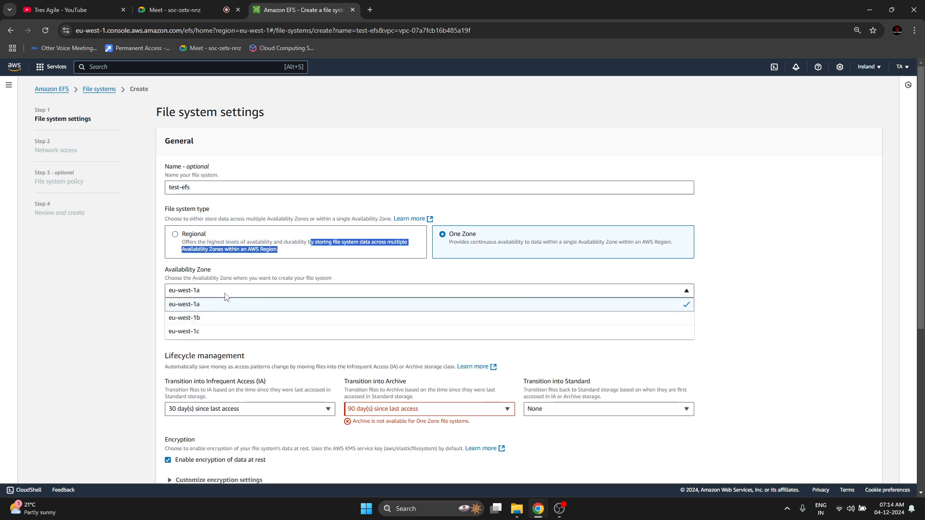
click(483, 252)
click(305, 291)
click(221, 337)
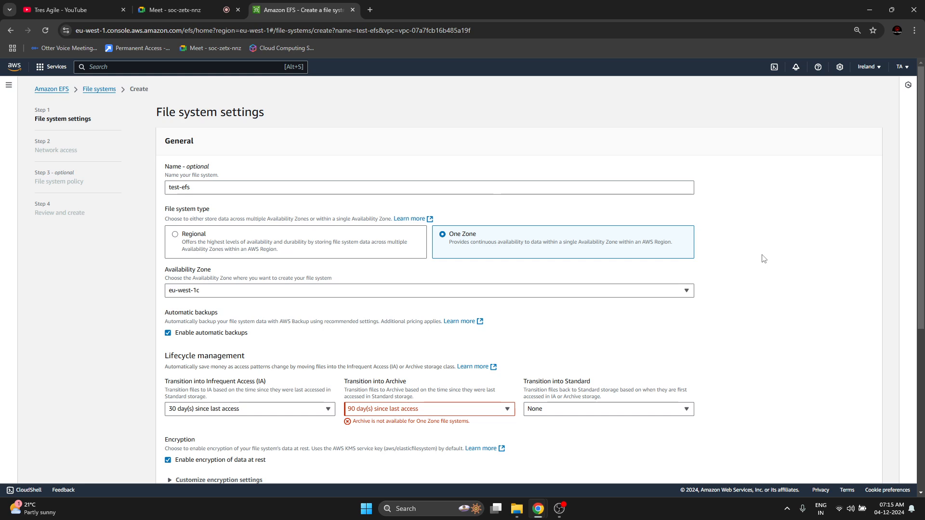
click(186, 236)
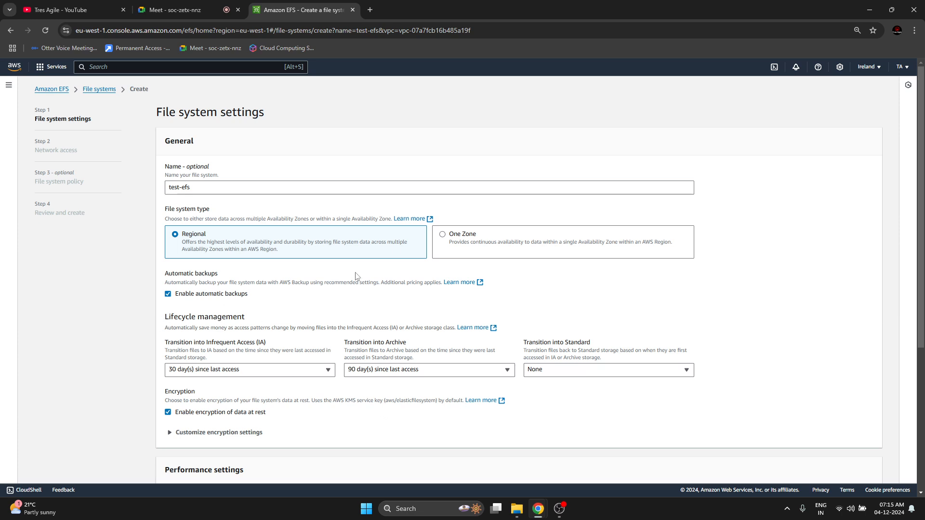
Step: Review the automatic backups option and turn automatic backups off for the file system
drag(381, 282, 412, 290)
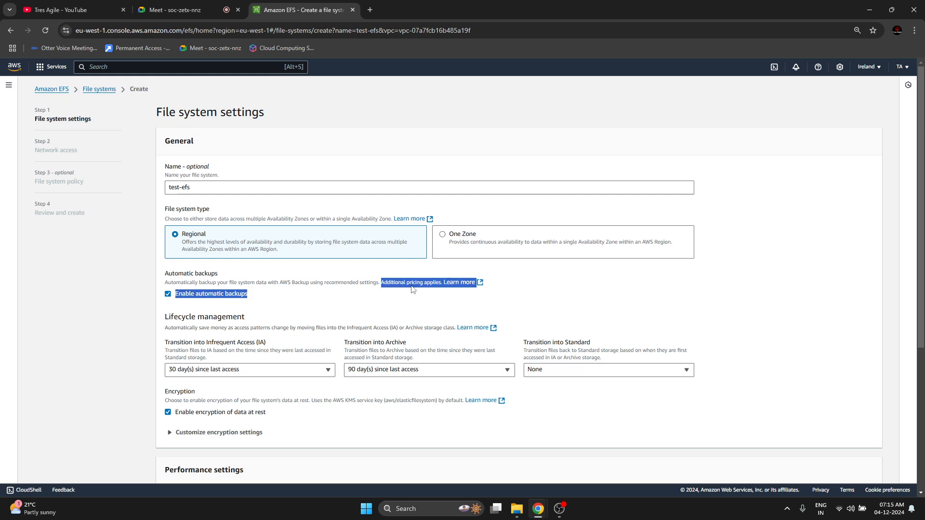
click(408, 286)
click(168, 294)
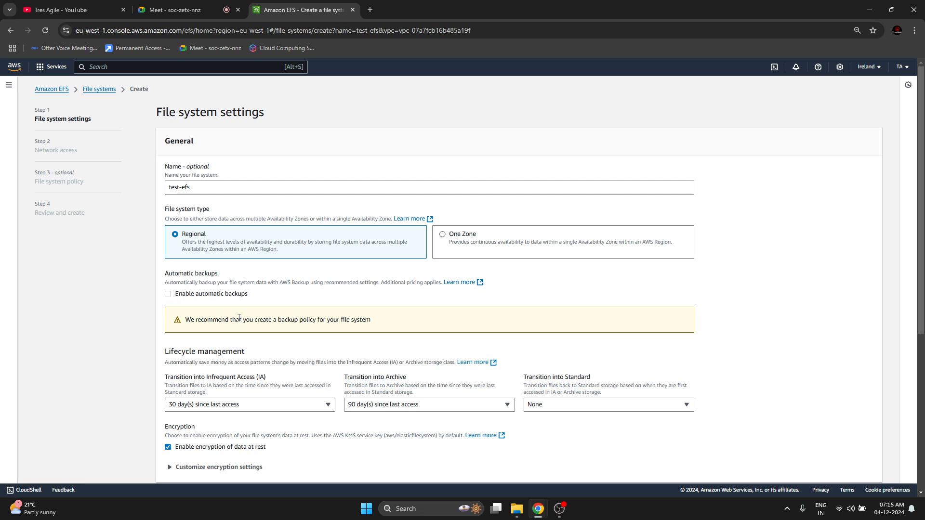
drag(213, 322, 335, 322)
click(215, 295)
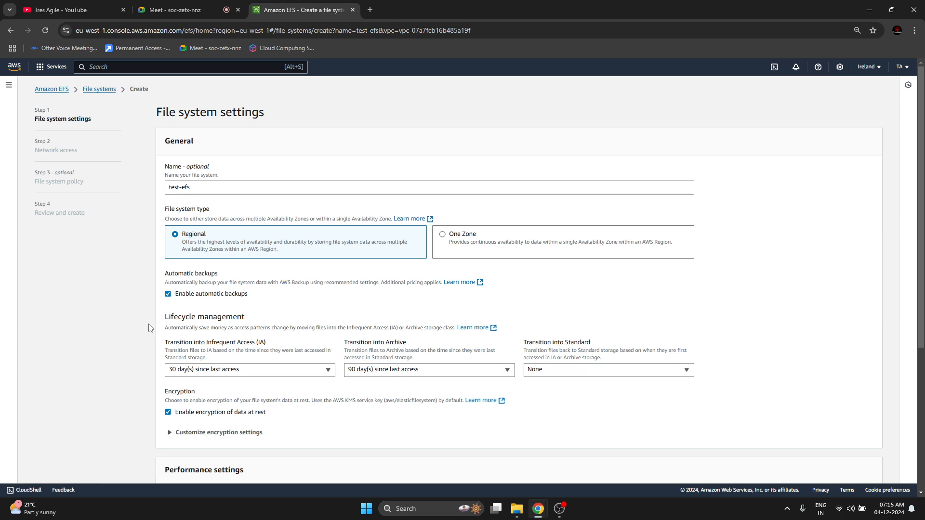
click(168, 295)
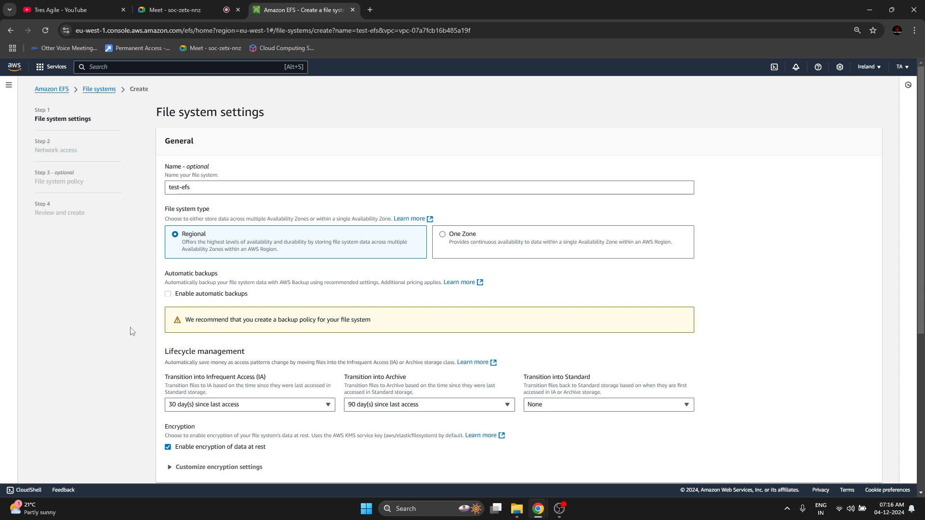
Step: Examine the lifecycle management settings for transitions into Infrequent Access, Archive and Standard storage
scroll(138, 326, down, 2)
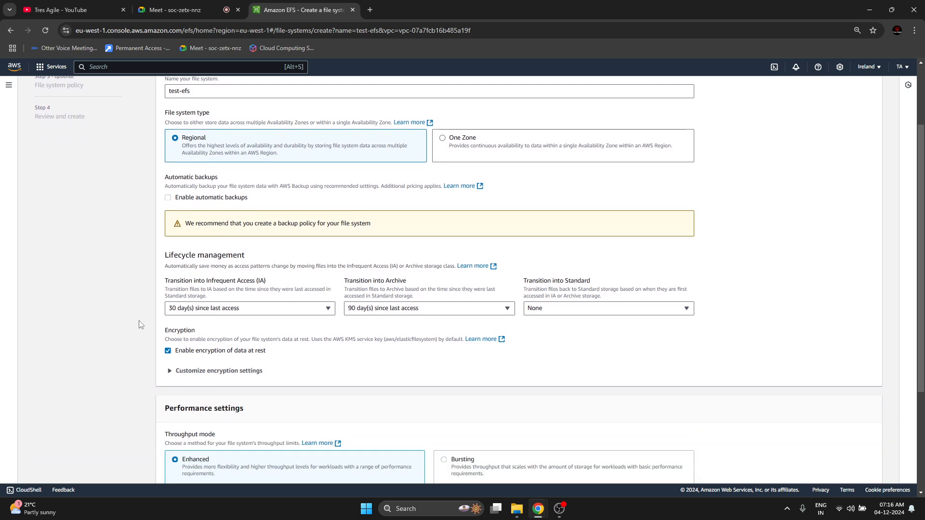
drag(178, 256, 262, 258)
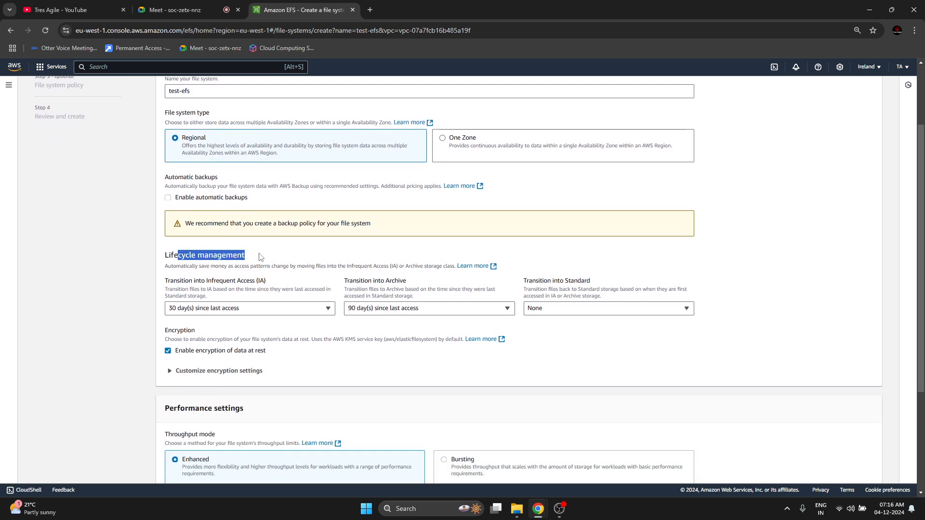
click(32, 350)
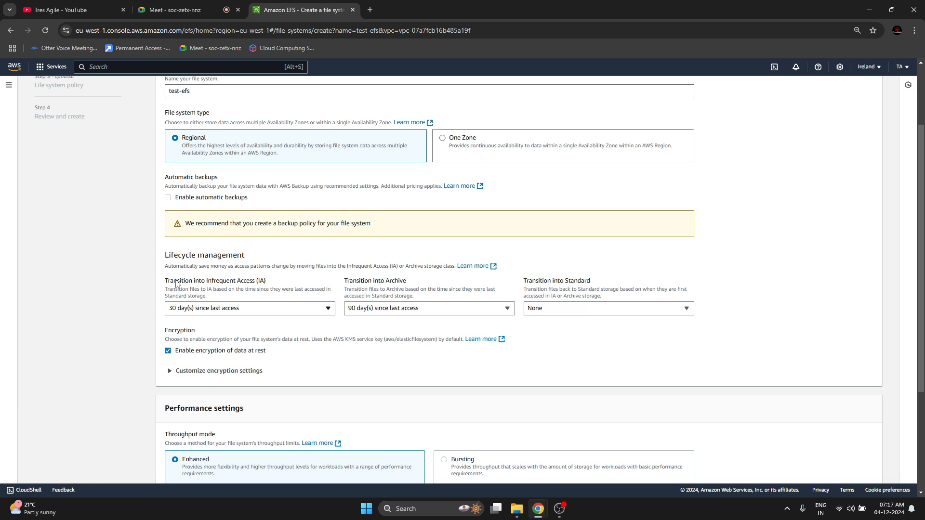
drag(169, 281, 274, 288)
click(241, 289)
drag(553, 283, 607, 283)
click(254, 282)
drag(195, 285, 275, 286)
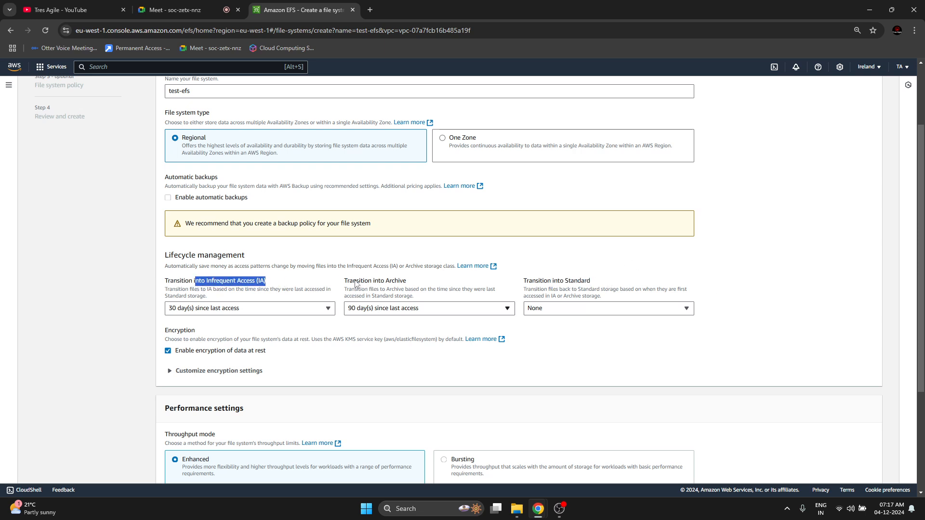
drag(357, 282, 407, 283)
double_click(394, 282)
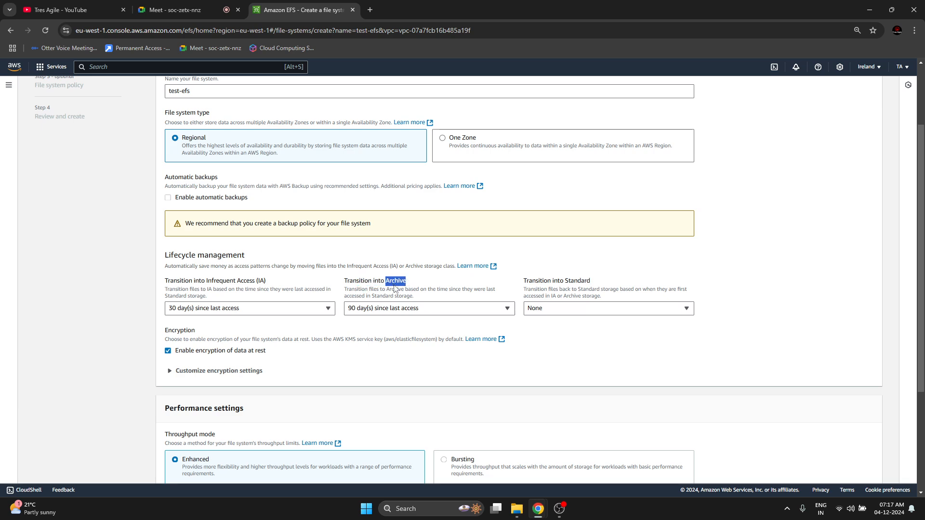
click(74, 278)
Step: Set the transition into Infrequent Access to 1 day since last access
drag(202, 282, 270, 282)
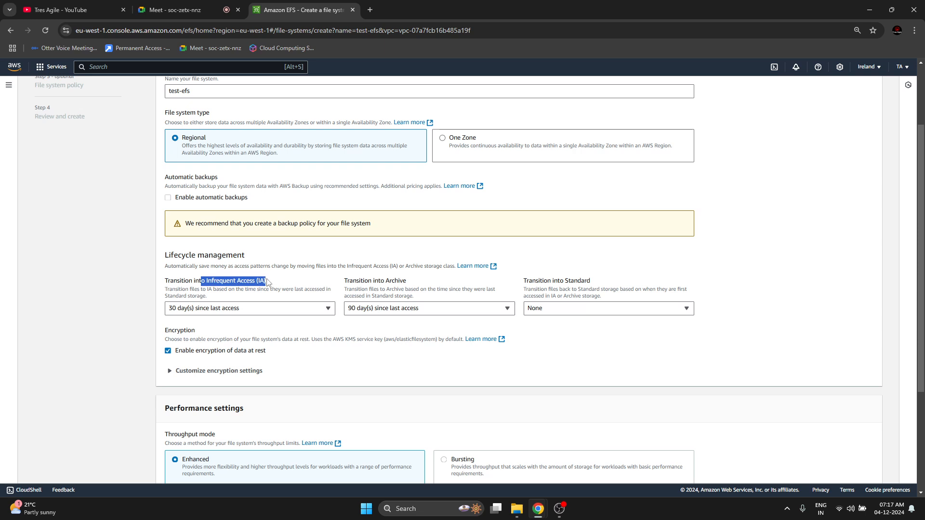
click(237, 311)
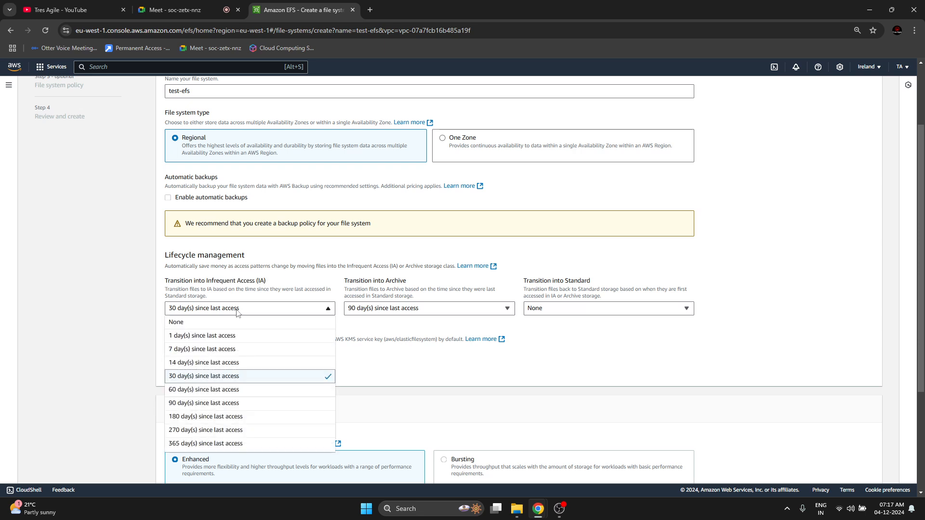
click(237, 335)
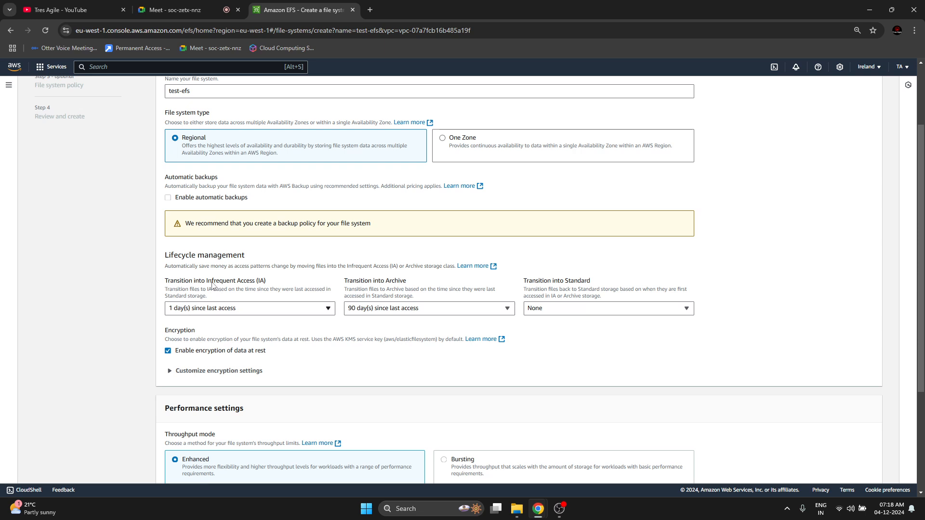
drag(212, 281, 243, 282)
click(112, 330)
Step: Set the lifecycle transition into Infrequent Access to 14 days since last access
click(220, 313)
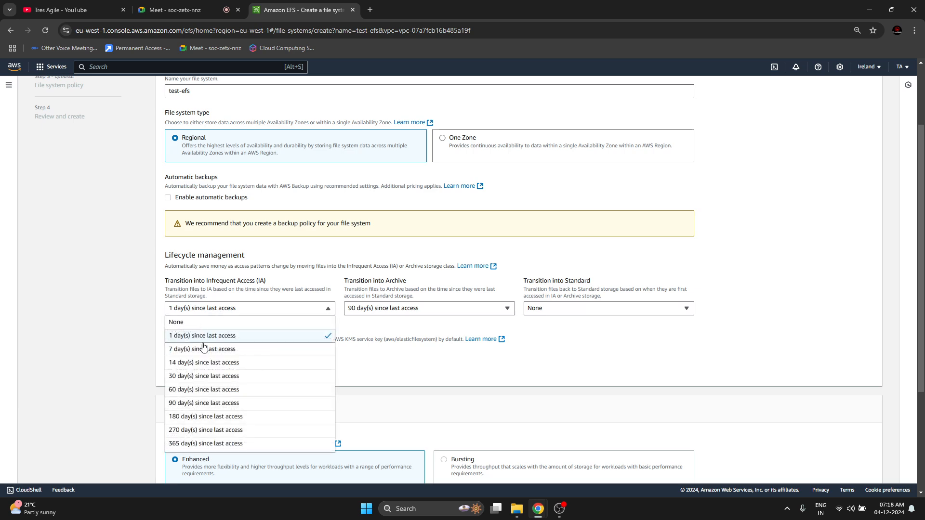
click(197, 368)
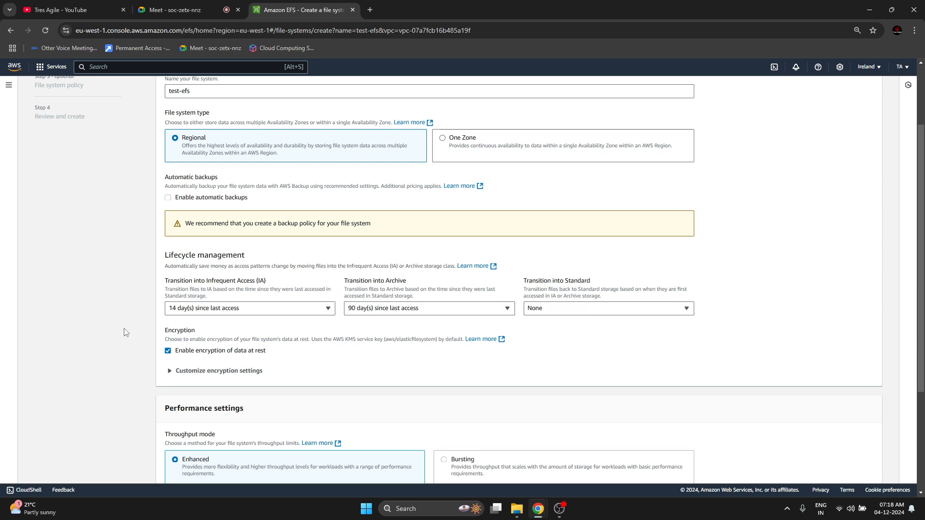
drag(186, 281, 271, 288)
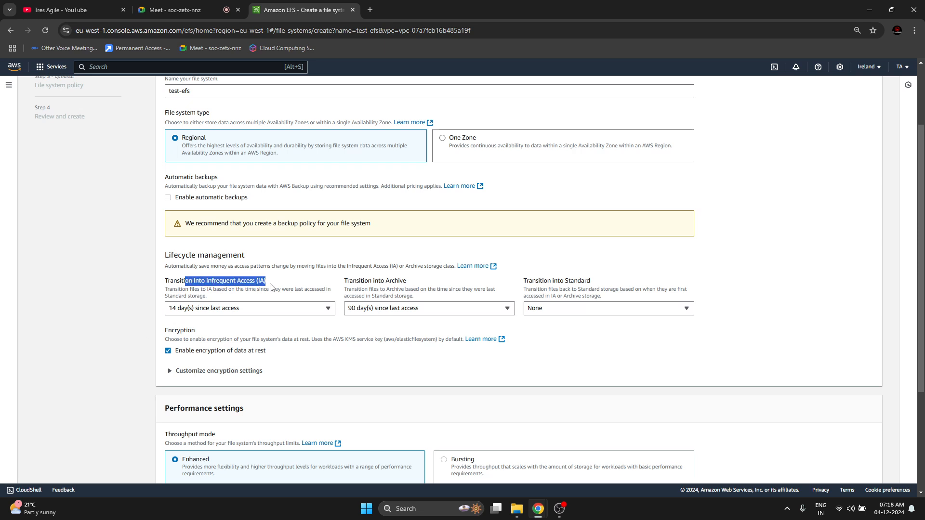
click(106, 316)
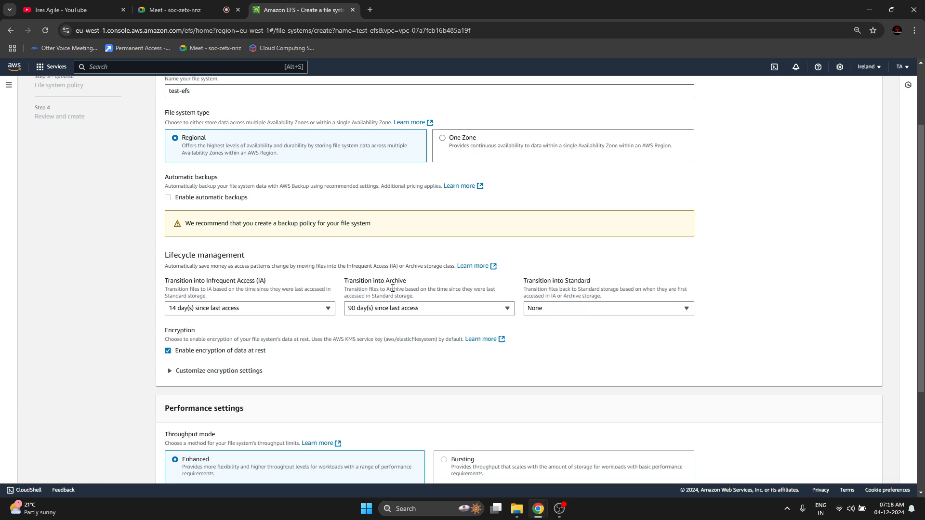
Step: Set the lifecycle transition into Archive to 60 days since last access
click(393, 315)
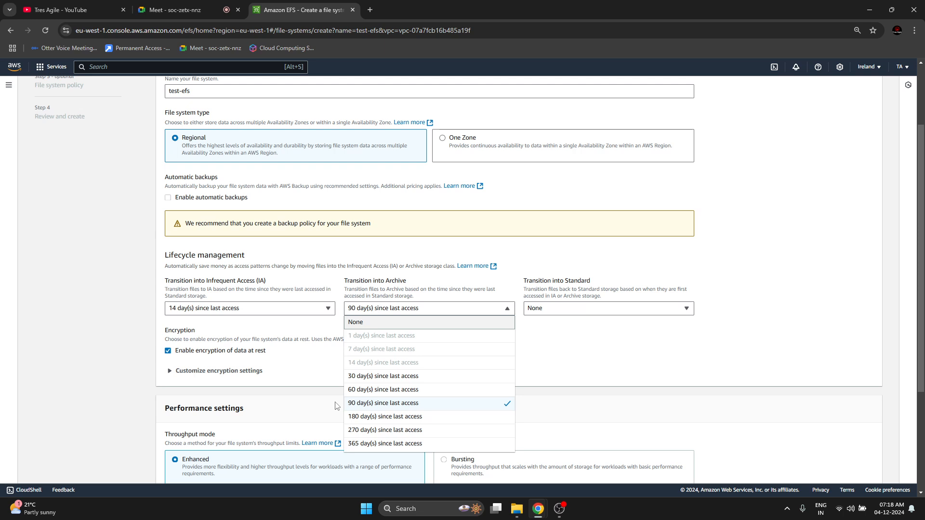
click(369, 391)
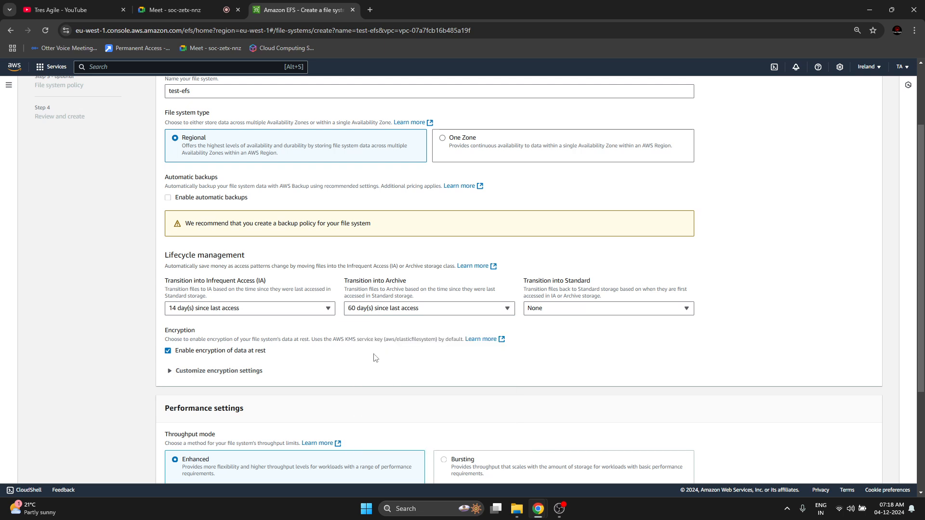
drag(359, 283, 404, 284)
click(404, 284)
Step: Set the lifecycle transition back into Standard storage to On first access
click(595, 311)
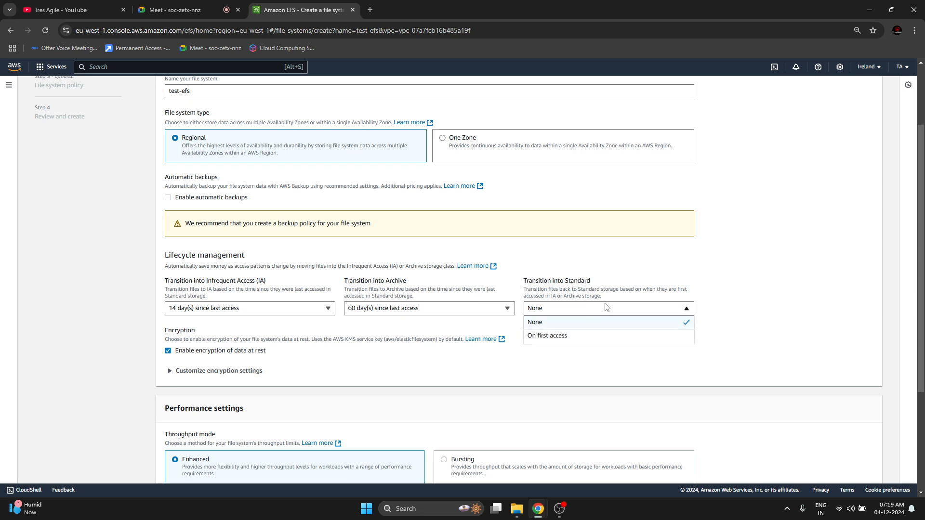
click(754, 321)
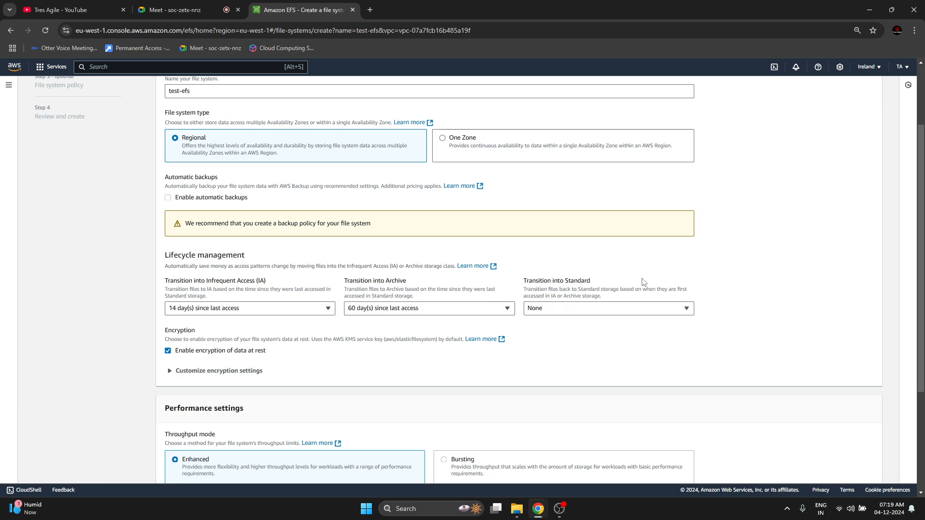
click(555, 309)
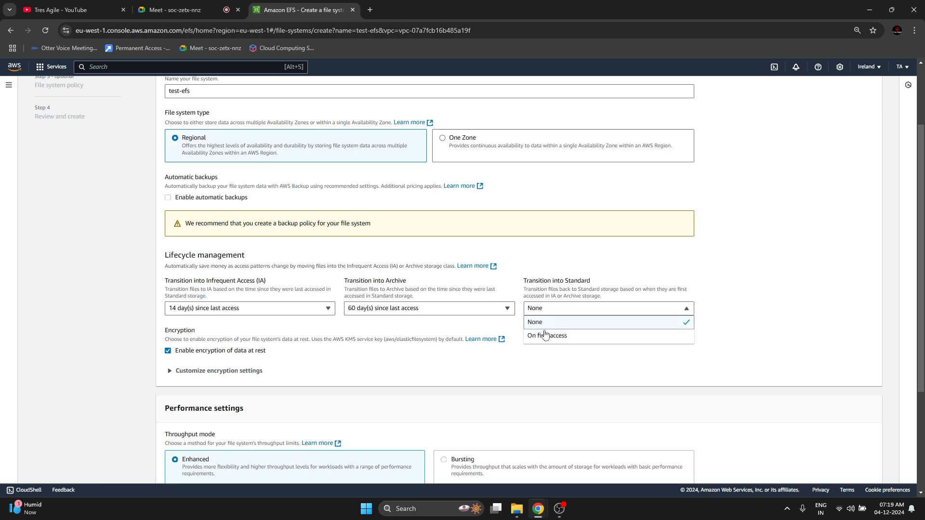
click(549, 336)
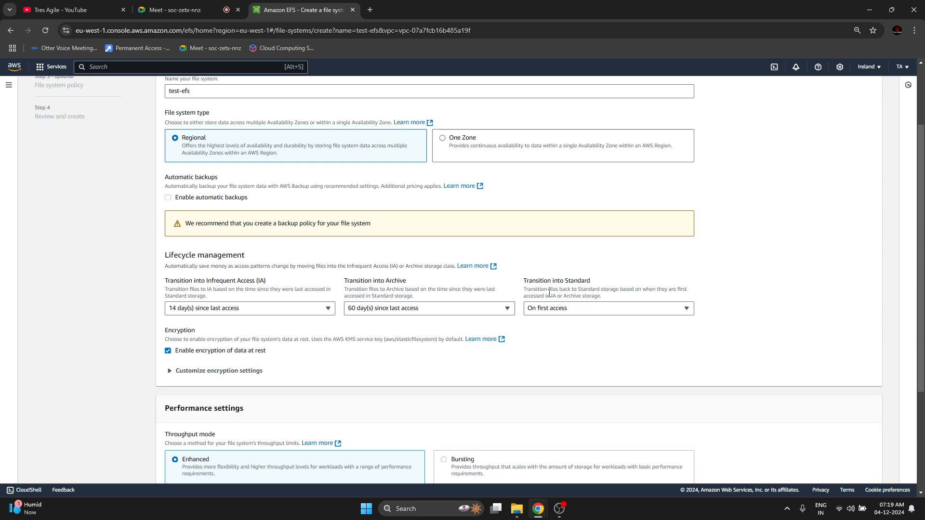
Step: Examine the lifecycle transition descriptions for Standard storage and Infrequent Access
drag(529, 290, 784, 288)
click(785, 287)
drag(214, 281, 270, 280)
click(146, 318)
drag(539, 281, 730, 285)
click(731, 285)
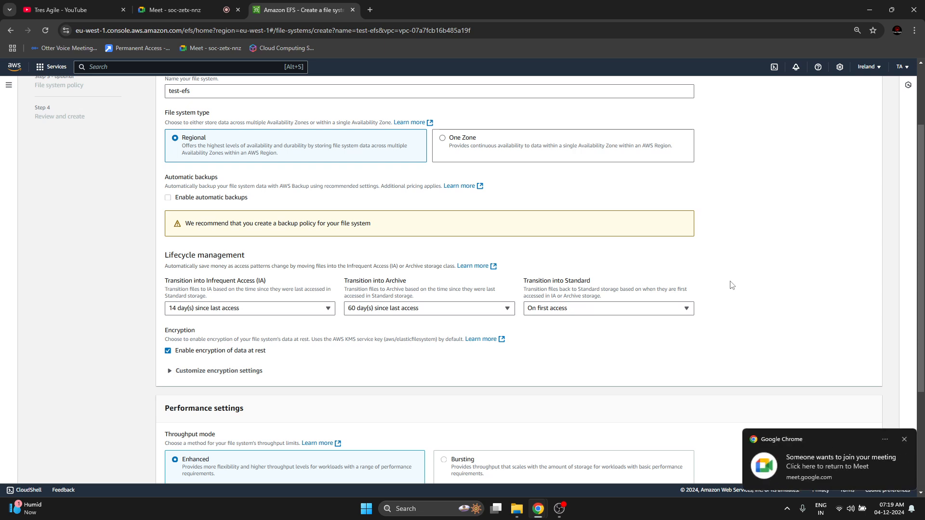
Step: Switch to the Google Meet call, admit the waiting participant, and return to the EFS file system setup
click(829, 464)
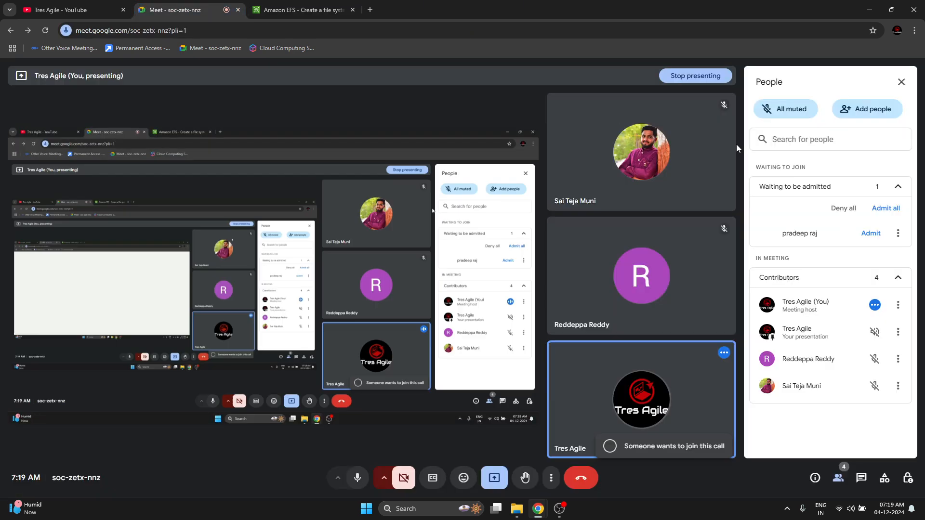
click(870, 233)
click(299, 9)
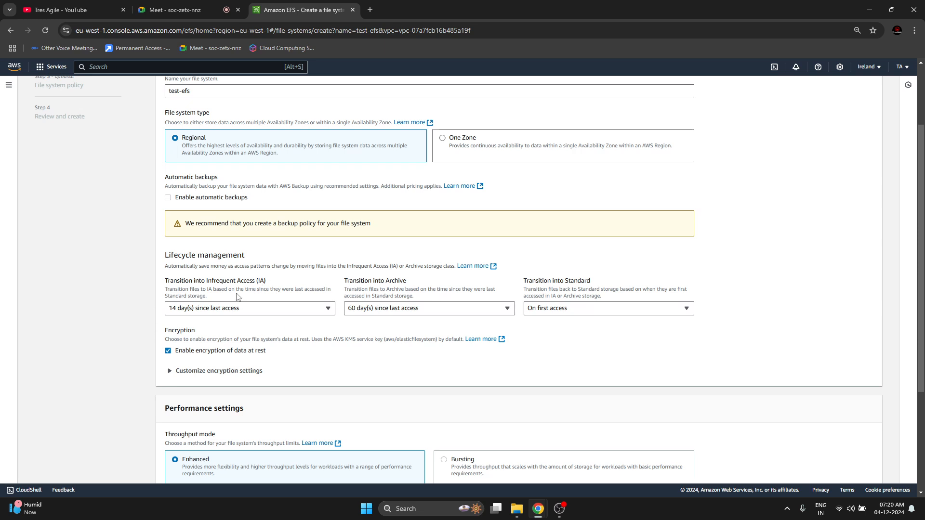
Step: Set the lifecycle transition into Archive to 90 days since last access
drag(189, 282, 229, 288)
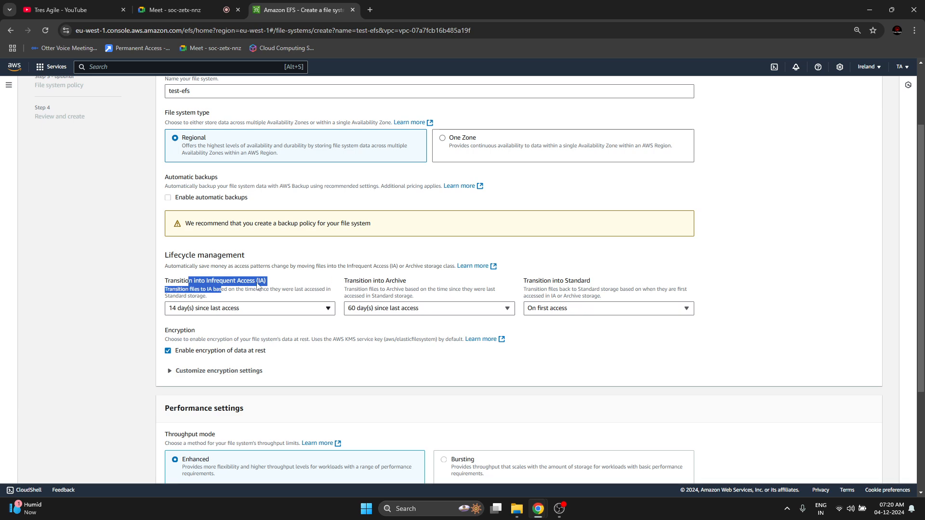
click(258, 284)
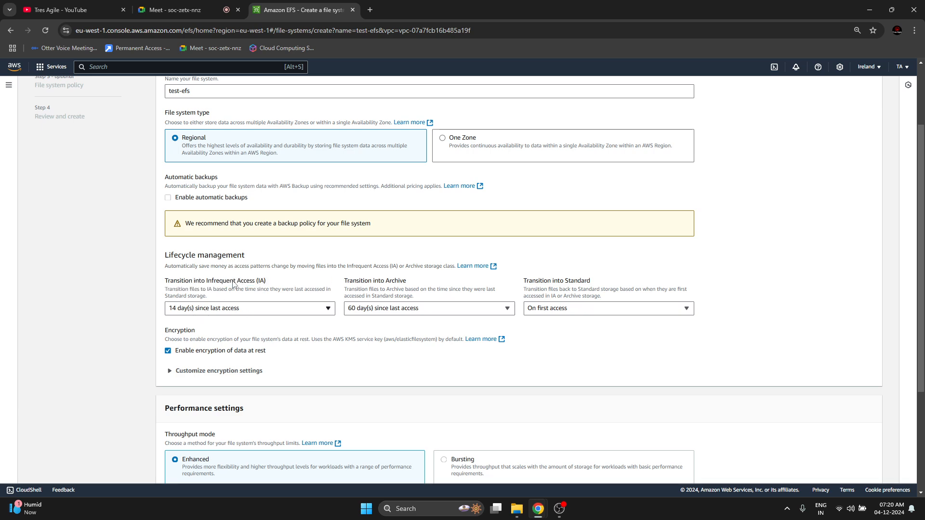
drag(236, 281, 259, 290)
click(411, 314)
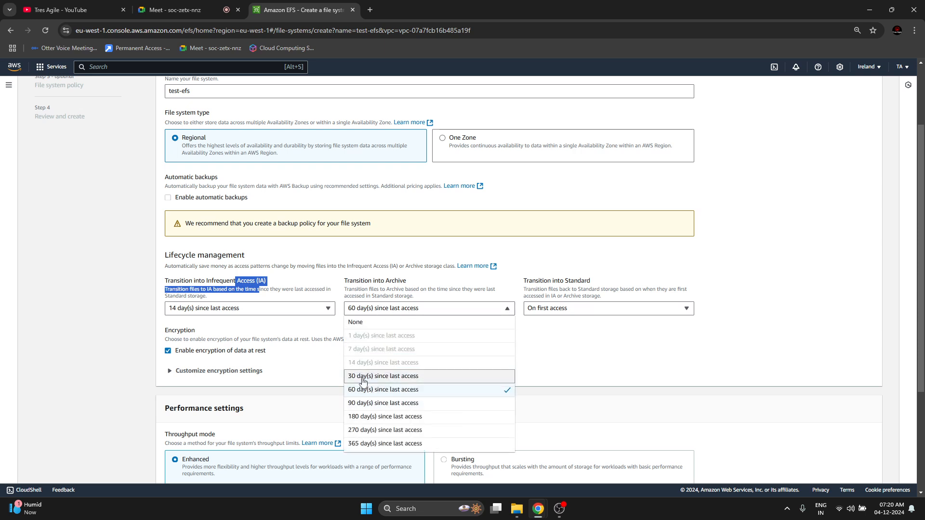
click(362, 403)
click(144, 333)
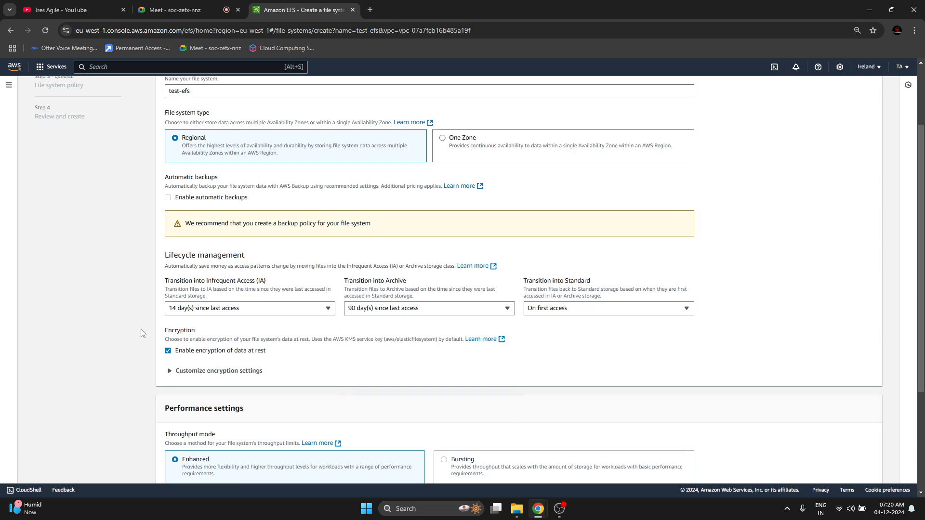
triple_click(369, 285)
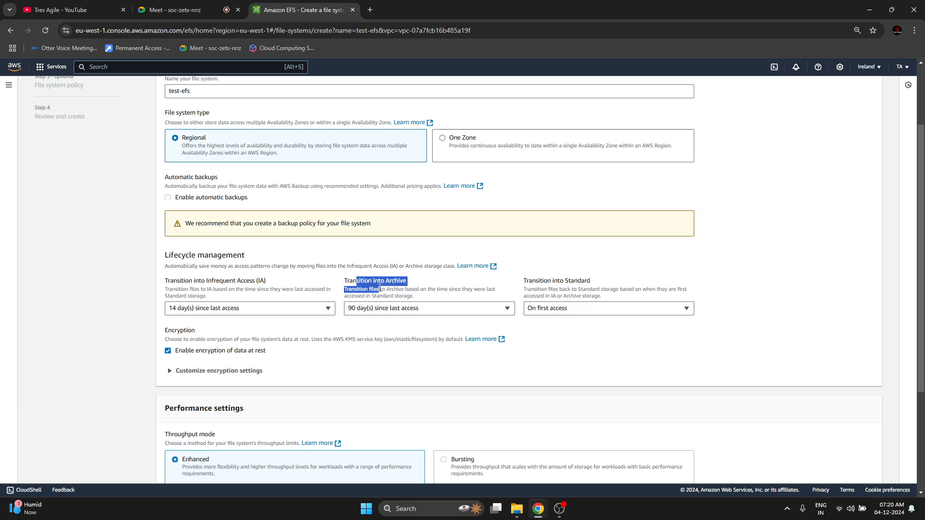
click(754, 308)
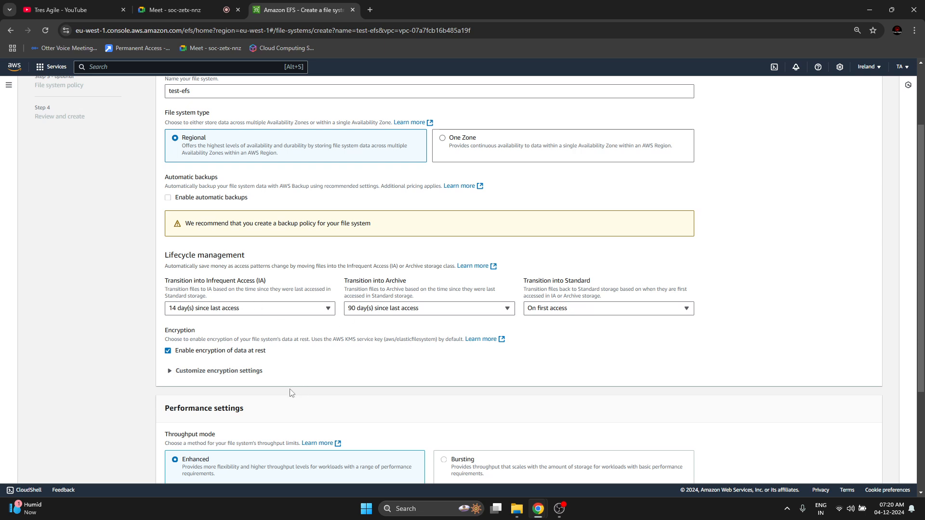
drag(535, 281, 587, 284)
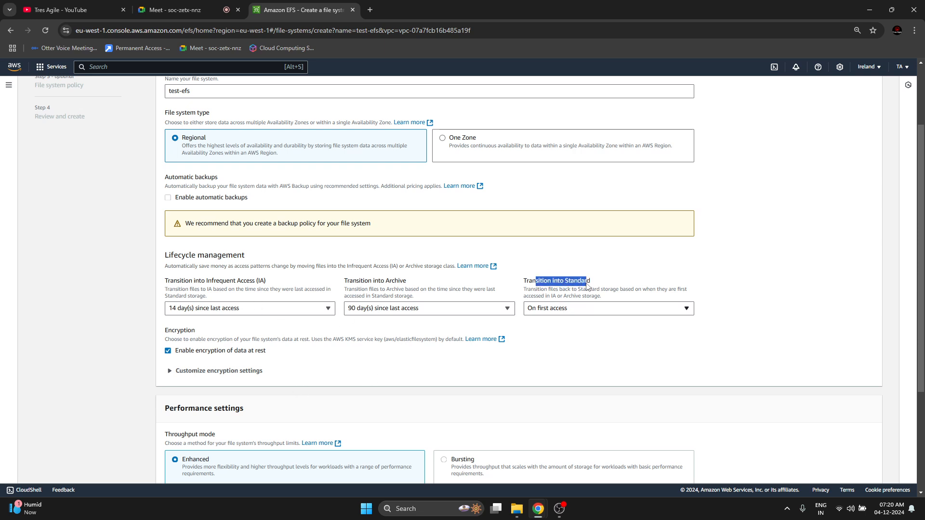
click(787, 309)
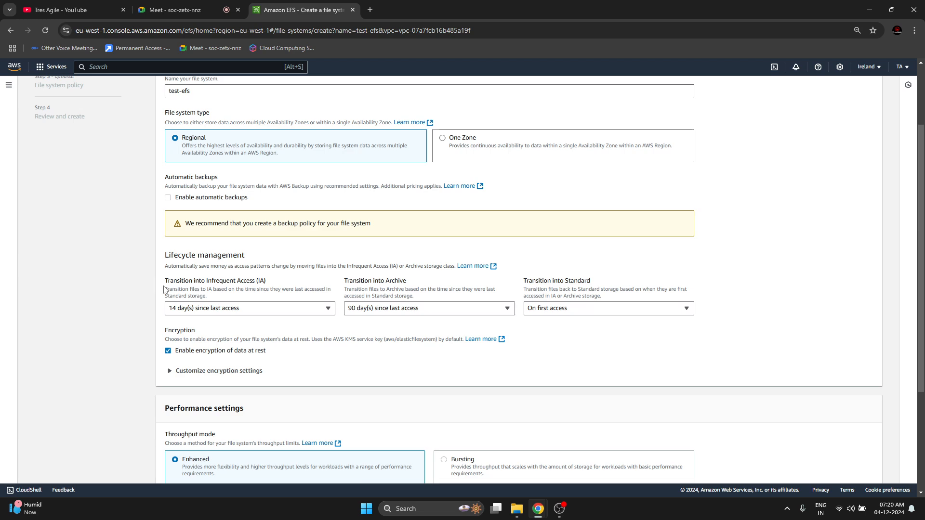
Step: Set the throughput mode to Bursting and check its effect on the Archive transition setting
scroll(164, 289, down, 3)
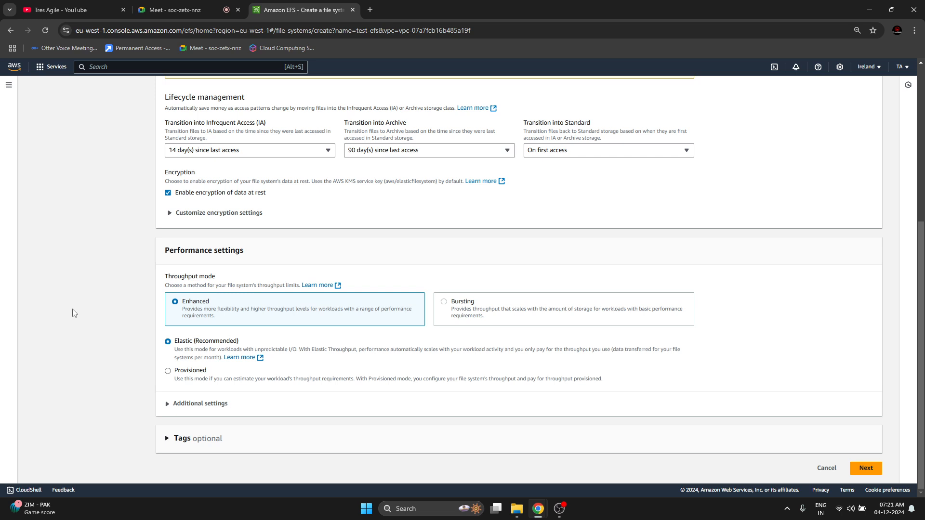
click(444, 302)
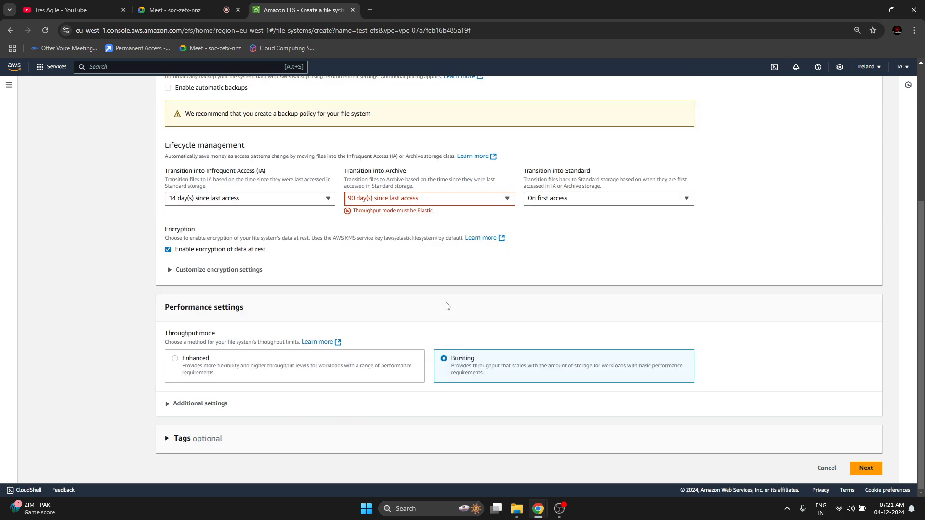
drag(373, 210, 462, 220)
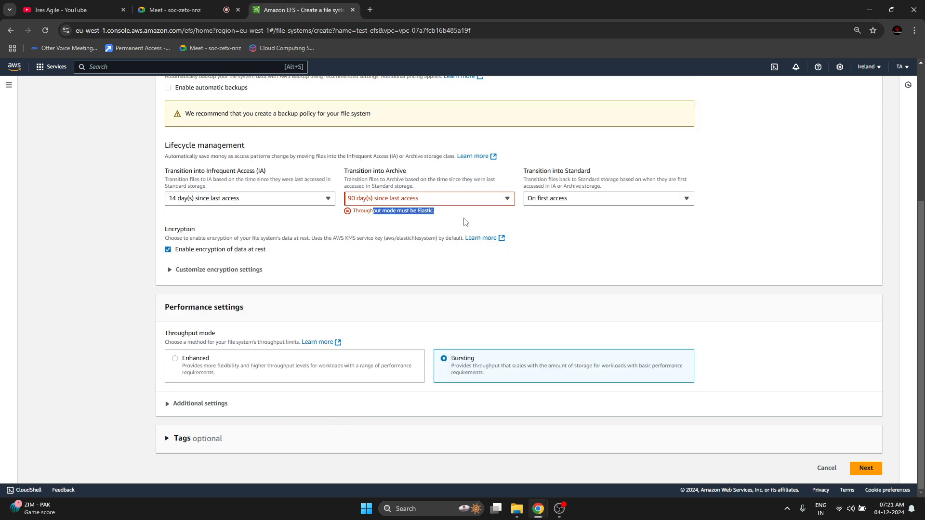
Step: Set the lifecycle transition into Archive to 60 days since last access
click(406, 204)
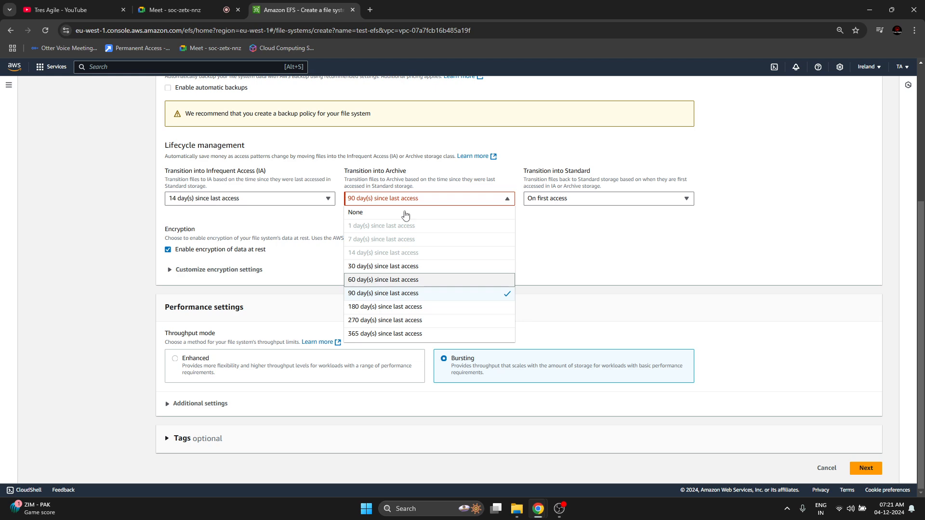
key(Return)
click(369, 173)
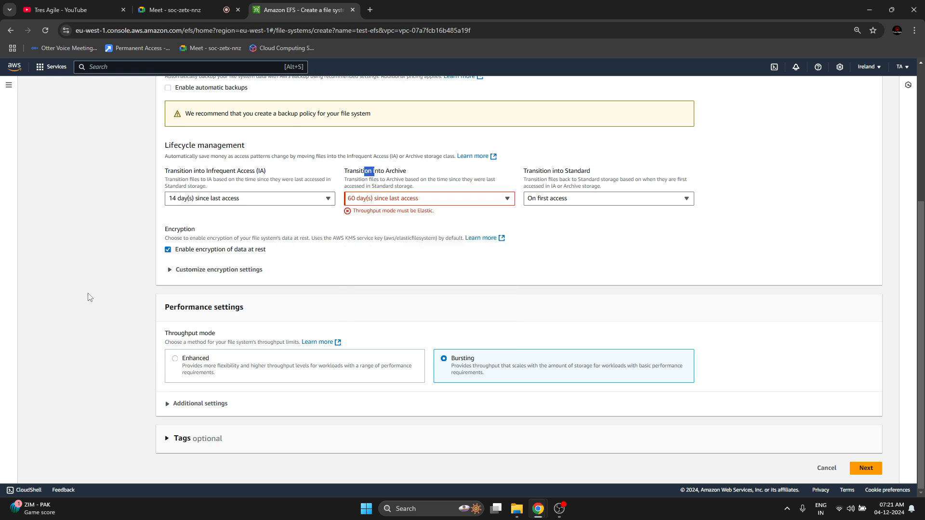
scroll(80, 399, up, 3)
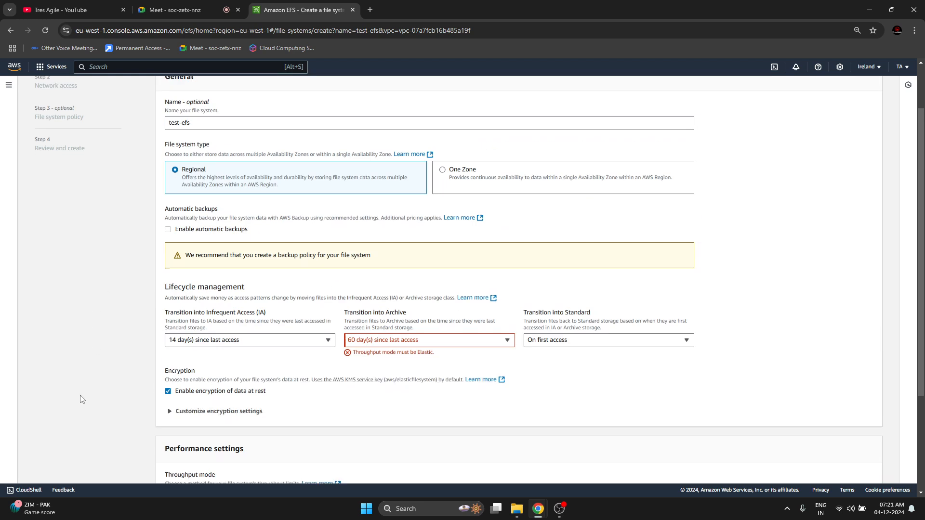
scroll(82, 400, down, 3)
drag(369, 172, 381, 173)
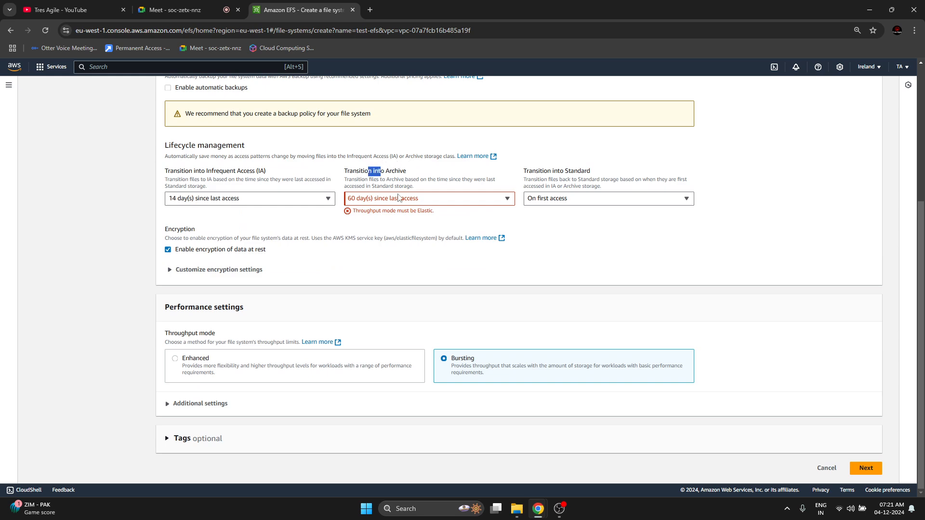
Step: Set the throughput mode to Enhanced with the Elastic option and read the option's description
click(180, 367)
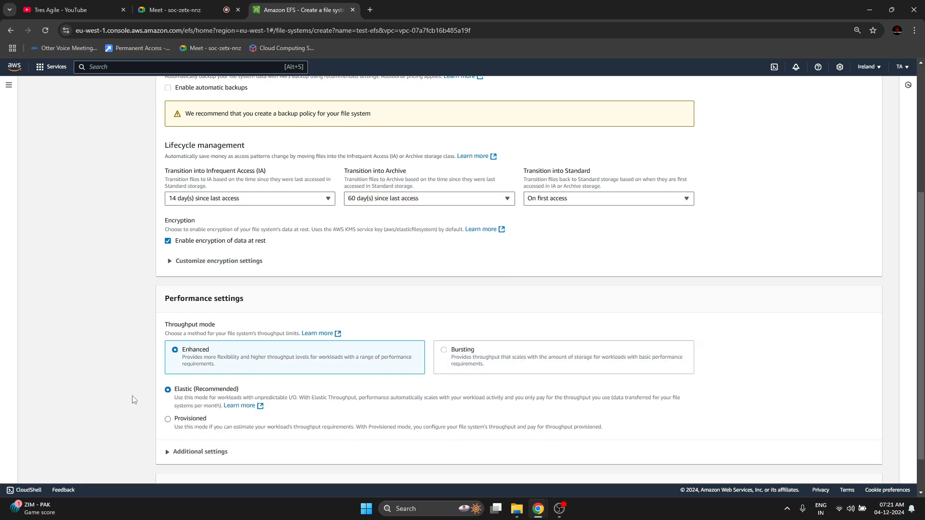
drag(184, 398, 392, 401)
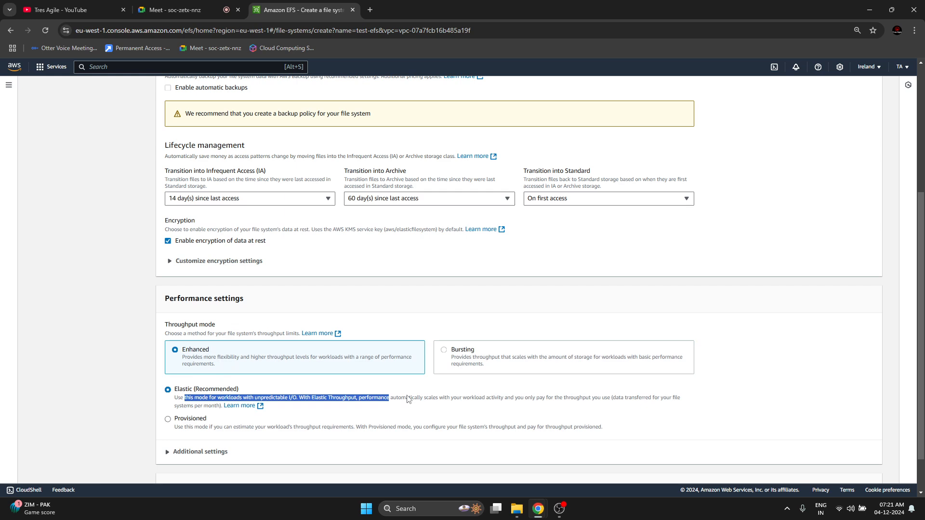
click(408, 400)
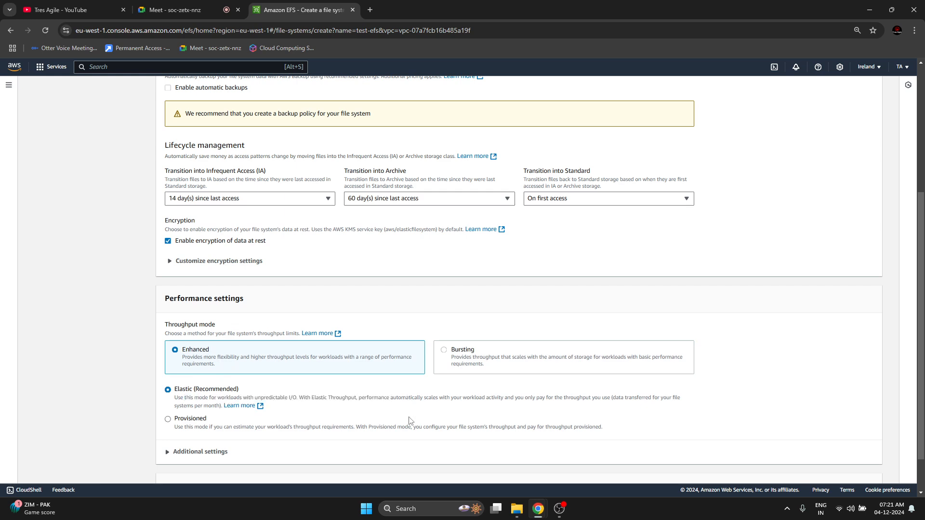
Step: Compare the throughput modes by switching between Bursting and Enhanced, and read the Bursting description
click(448, 350)
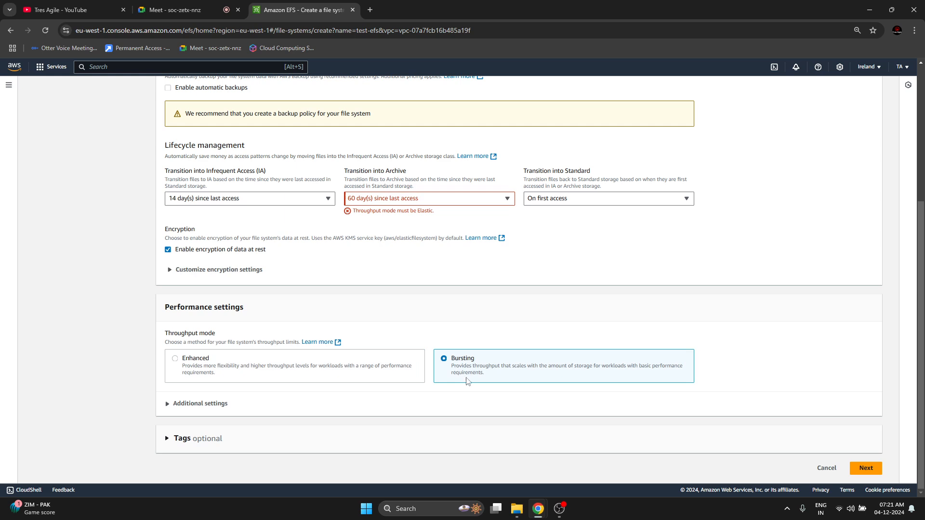
click(209, 358)
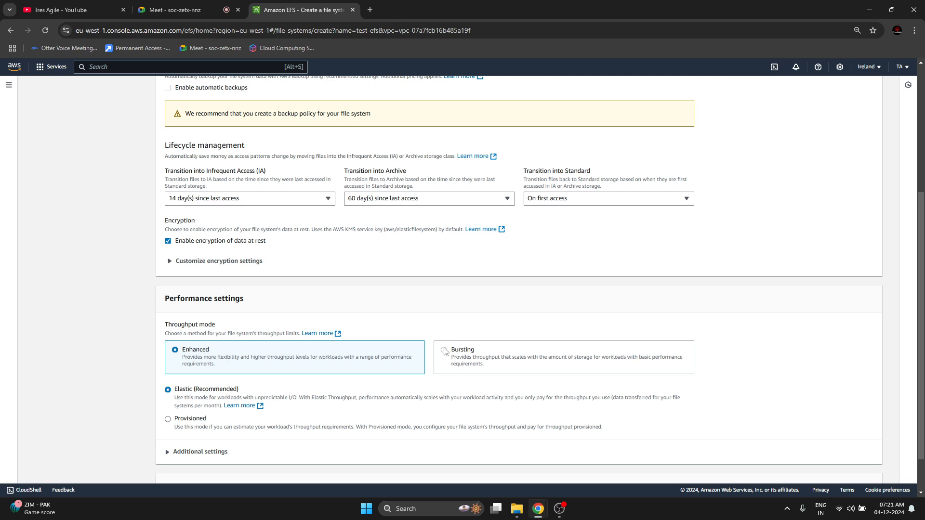
click(444, 350)
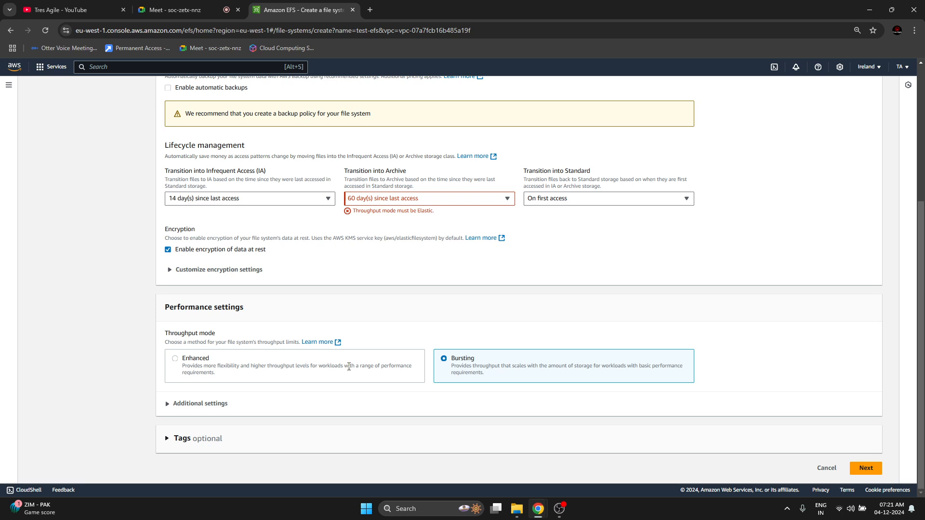
drag(482, 366, 668, 380)
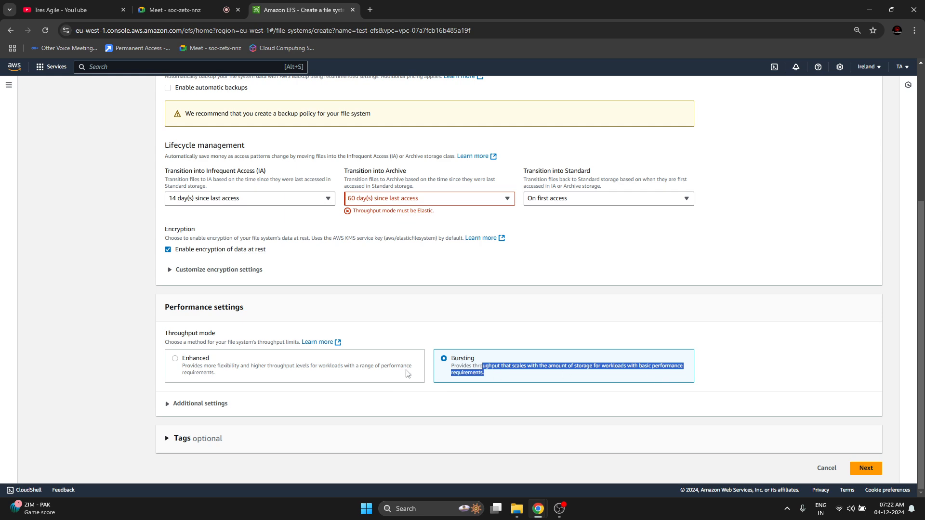
Step: Set the throughput mode to Enhanced with the Provisioned option
click(176, 360)
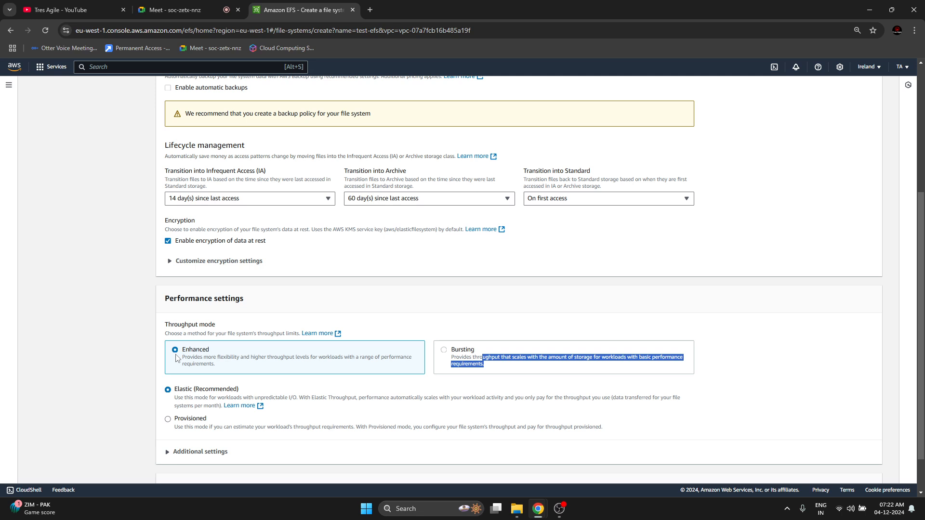
click(172, 423)
click(168, 418)
scroll(129, 435, down, 1)
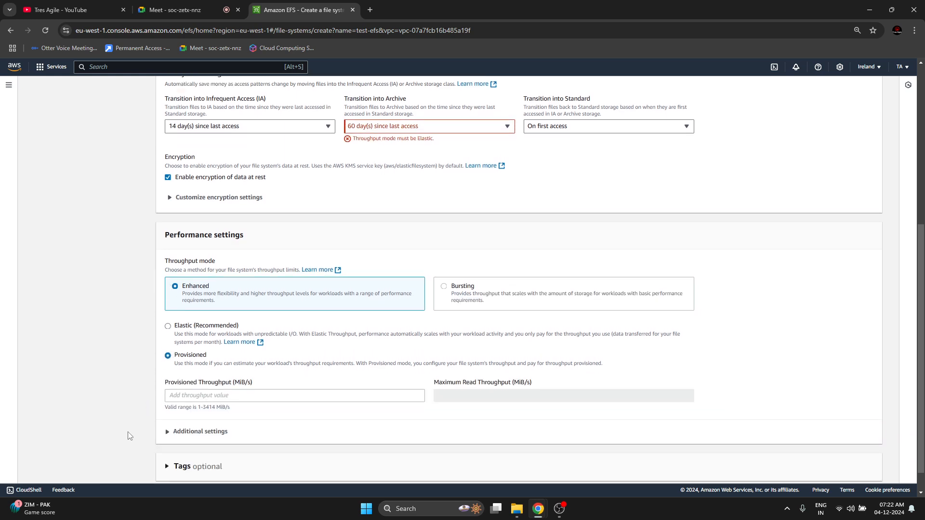
scroll(128, 435, down, 1)
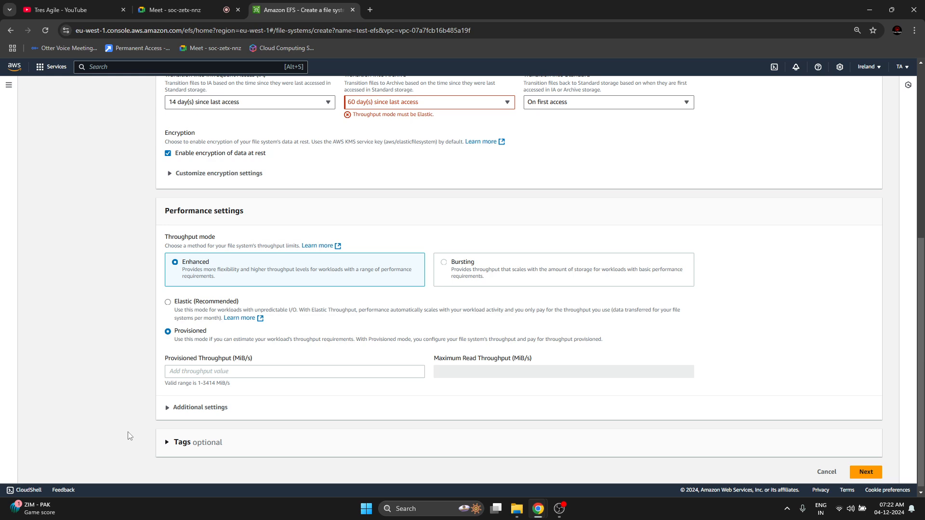
Step: Set the provisioned throughput to 100 MiB/s and check the estimated monthly throughput bill
click(238, 372)
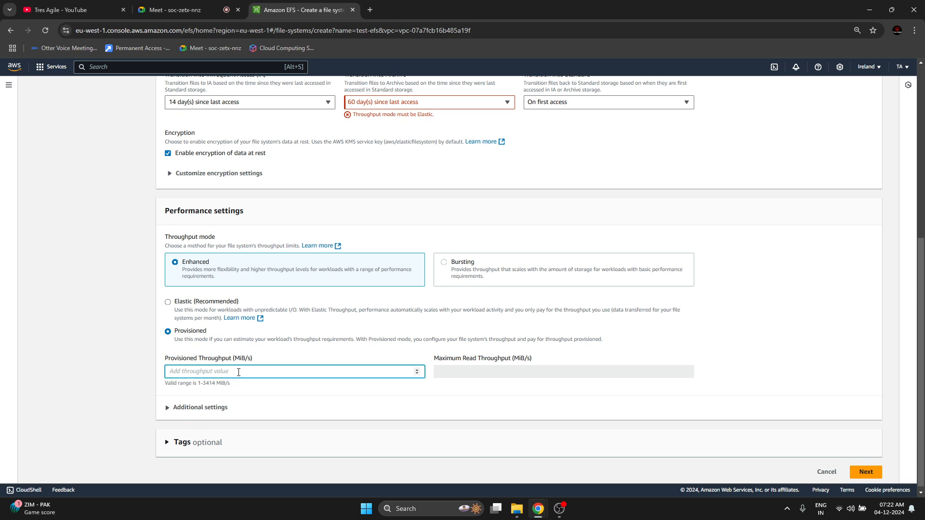
text(100)
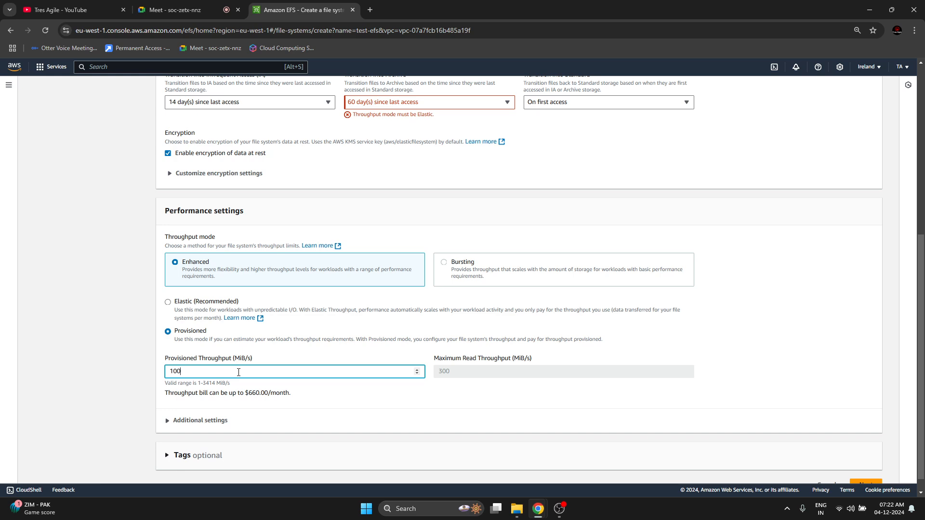
double_click(258, 391)
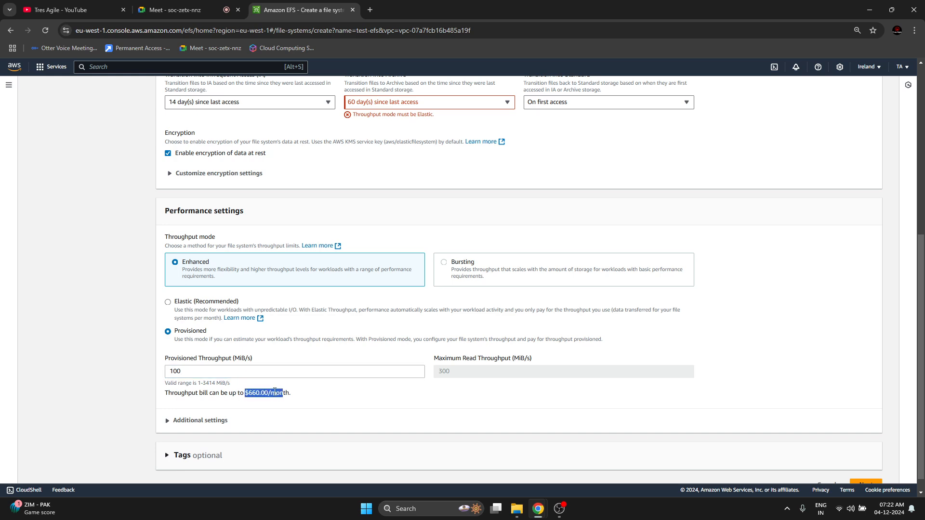
click(141, 375)
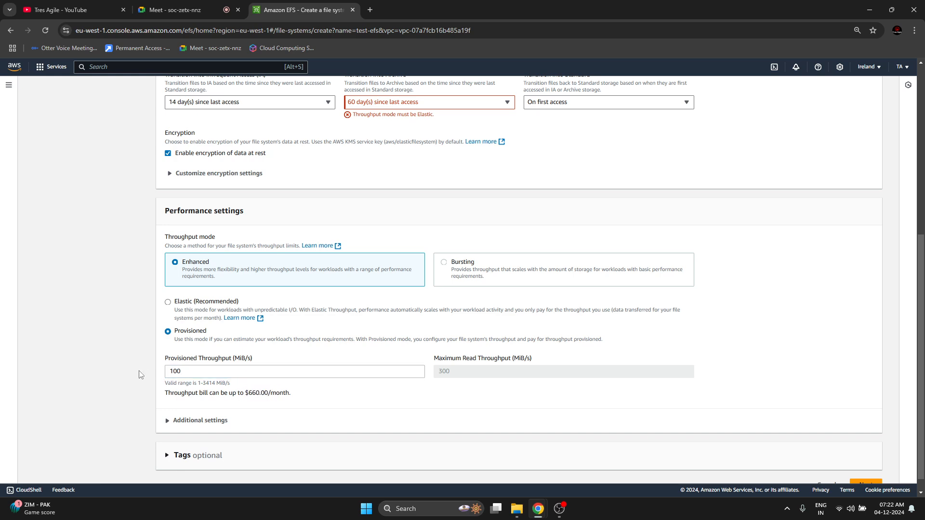
click(182, 374)
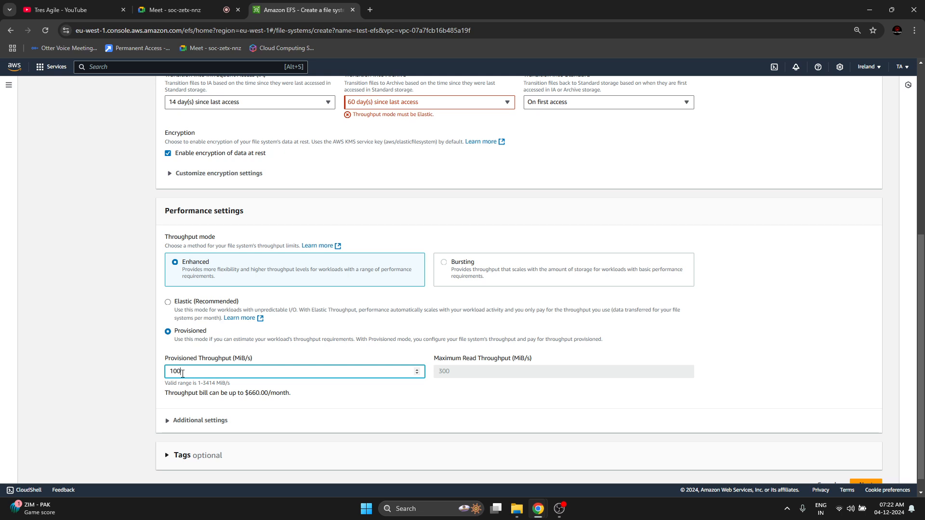
drag(220, 393, 271, 397)
double_click(277, 393)
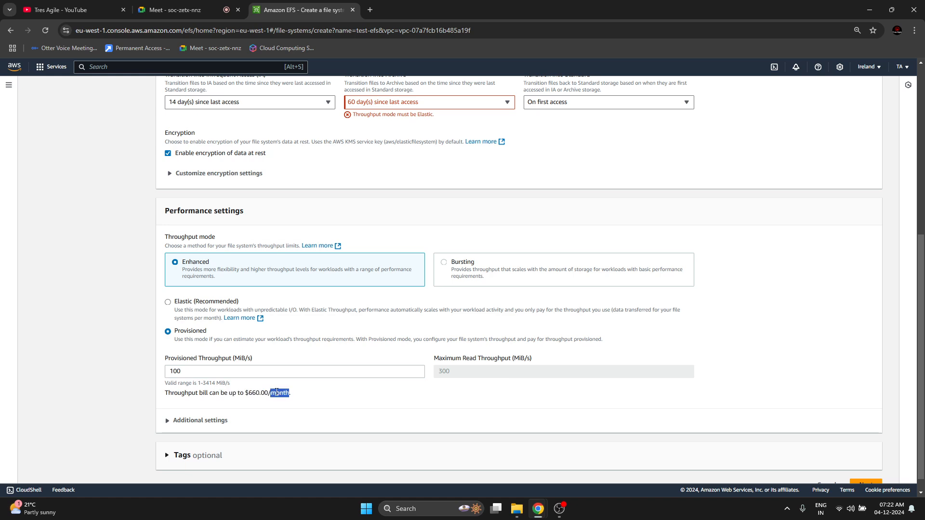
click(282, 395)
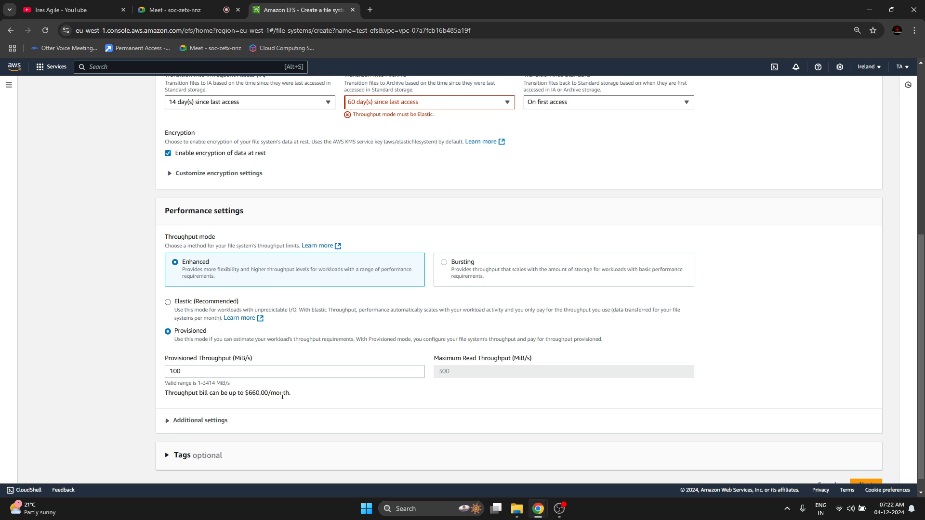
Step: Compare the Provisioned throughput option with Elastic and leave the throughput mode at Enhanced with Elastic
click(202, 305)
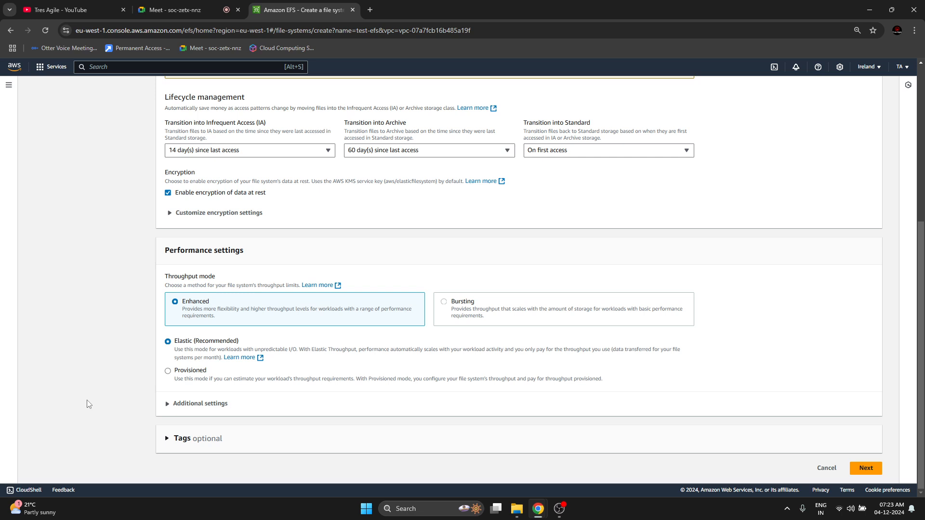
click(169, 372)
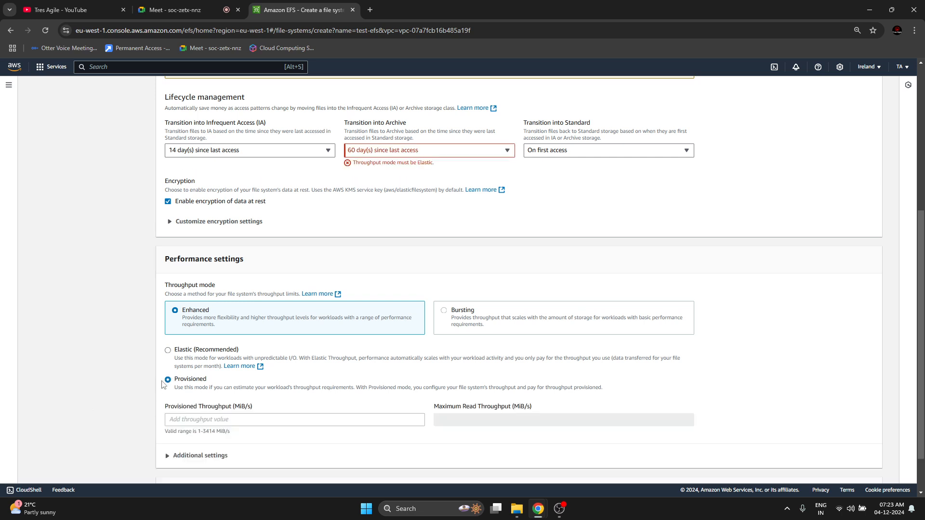
click(202, 419)
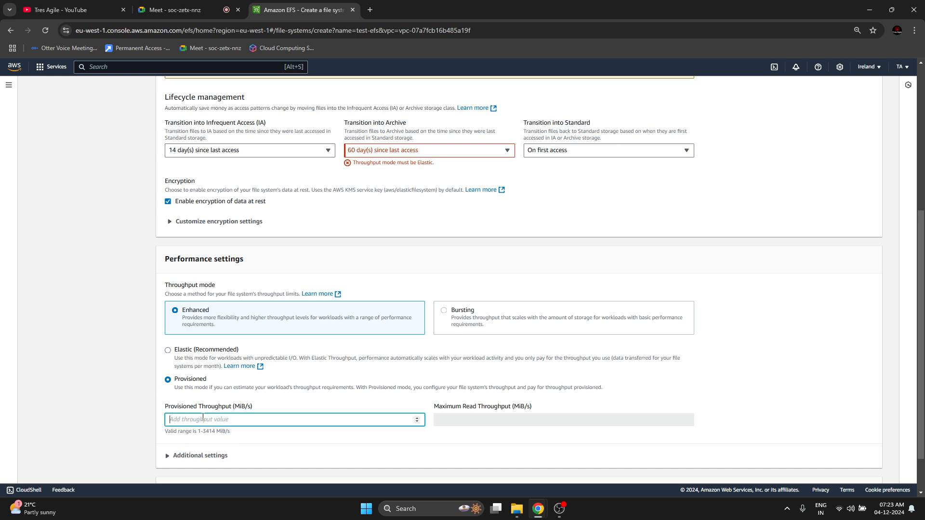
drag(174, 405, 275, 417)
click(257, 422)
click(205, 350)
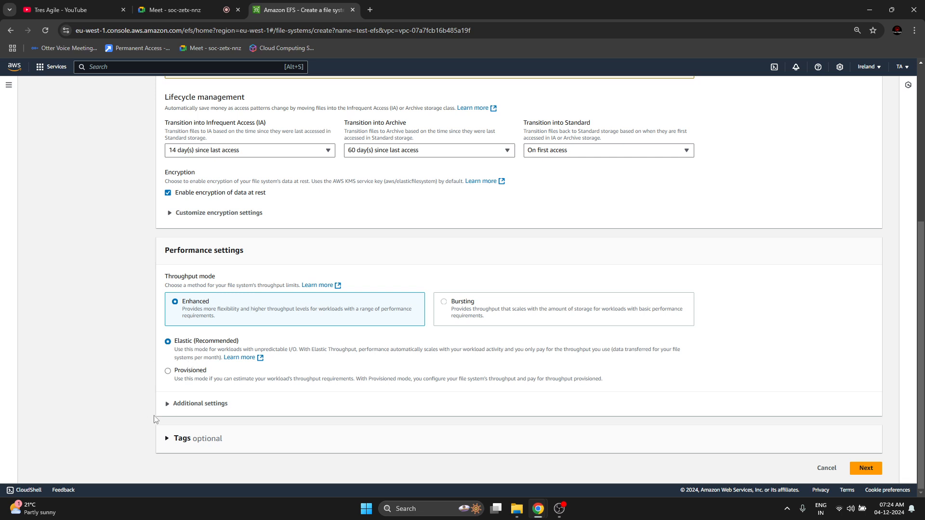
Step: Proceed to network access, keep the default VPC with its three mount targets, and continue to the file system policy
click(869, 472)
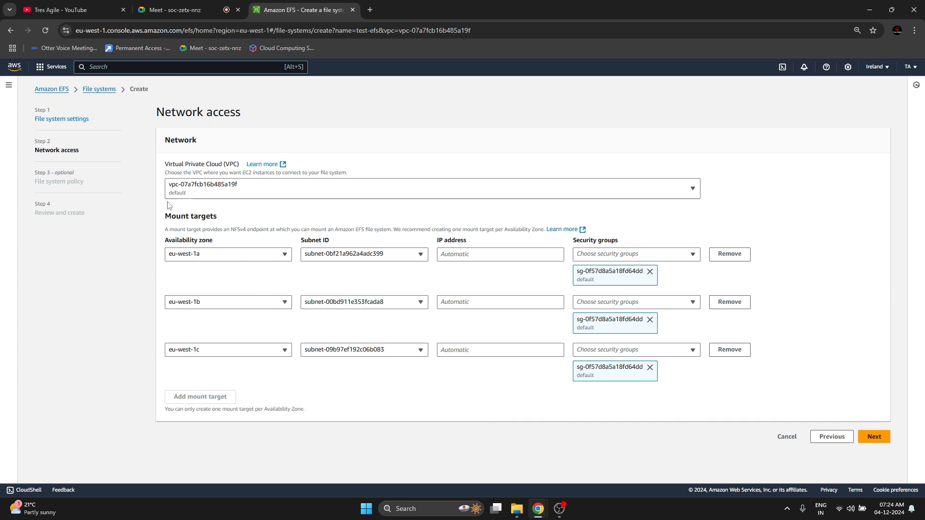
click(202, 198)
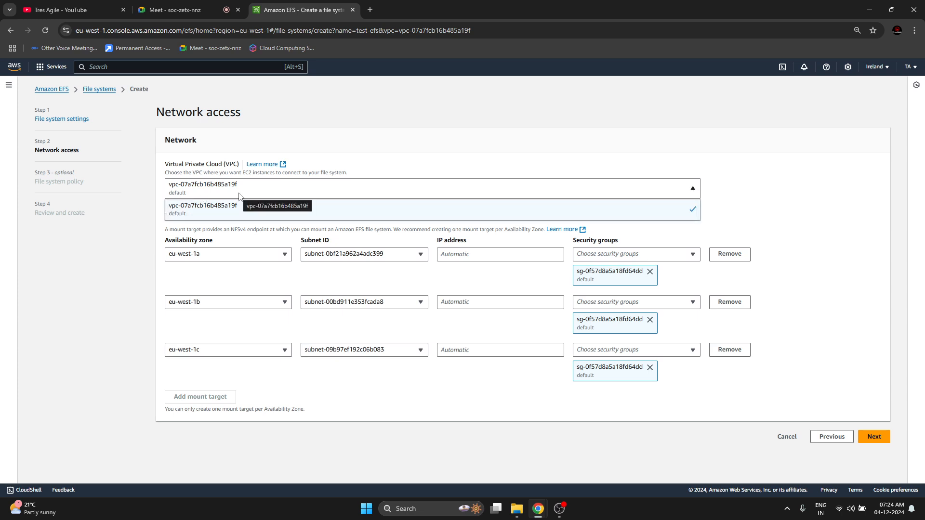
click(208, 216)
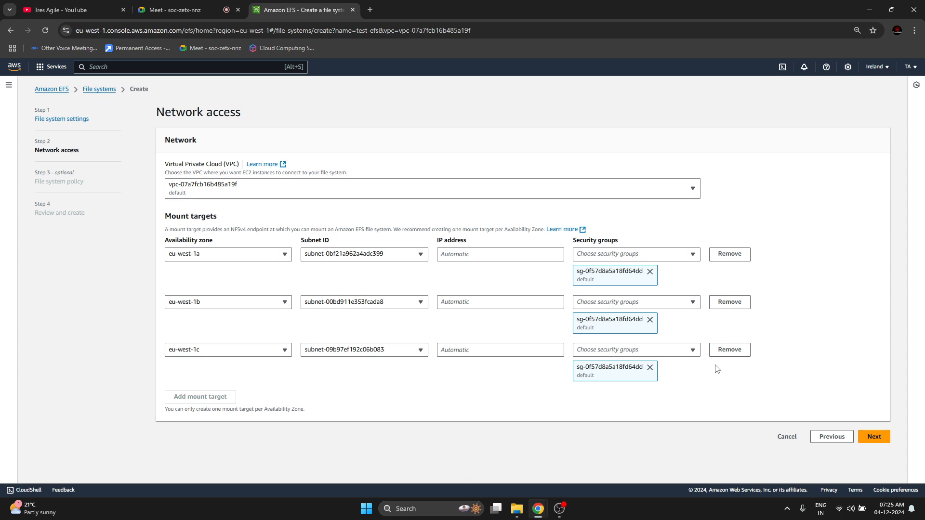
click(873, 437)
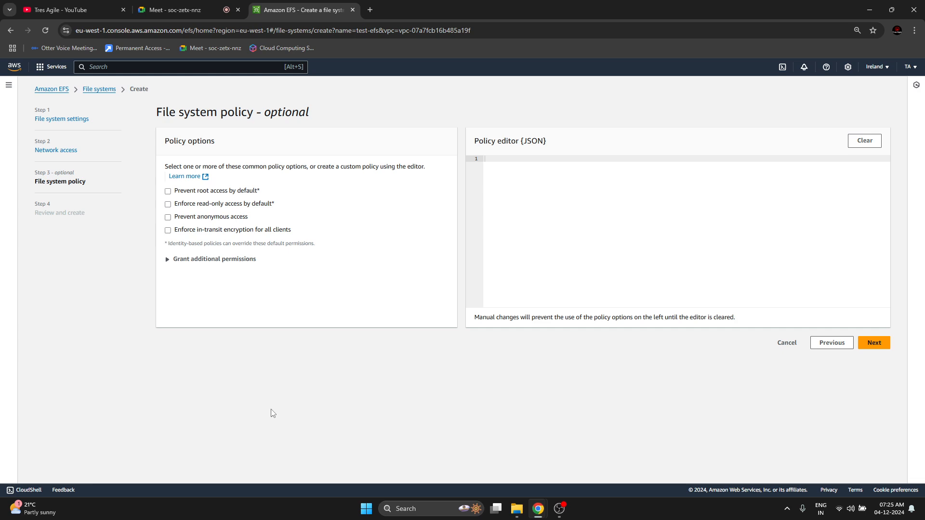
Step: Expand the additional permissions, enable Prevent root access by default, and examine the statement in the generated policy JSON
click(177, 260)
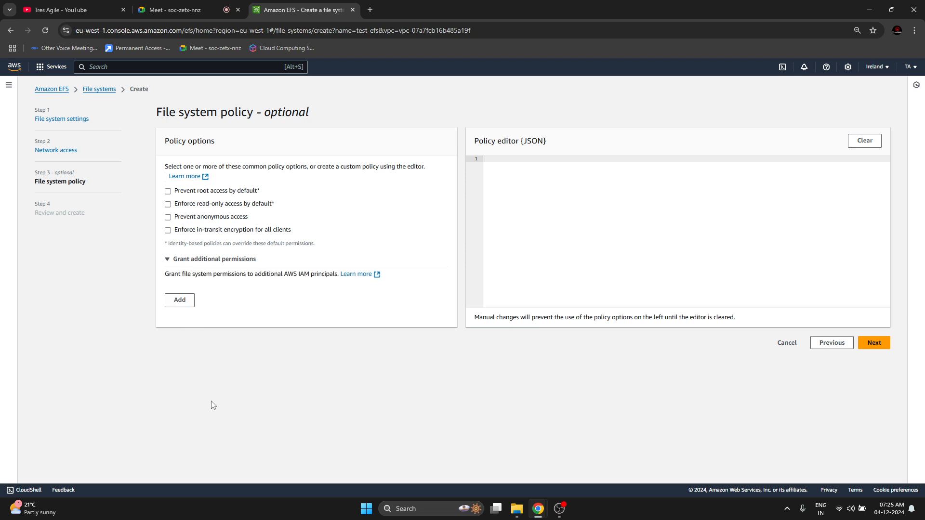
click(224, 191)
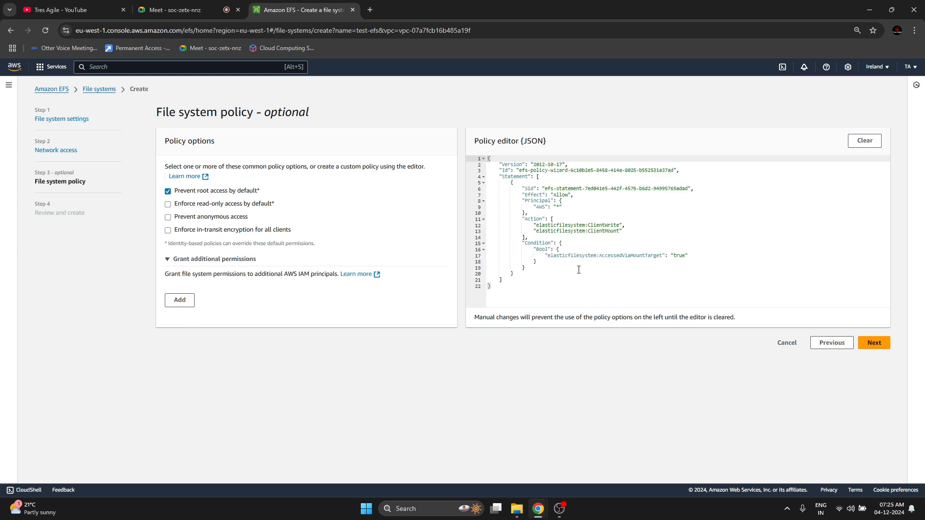
drag(525, 177, 593, 263)
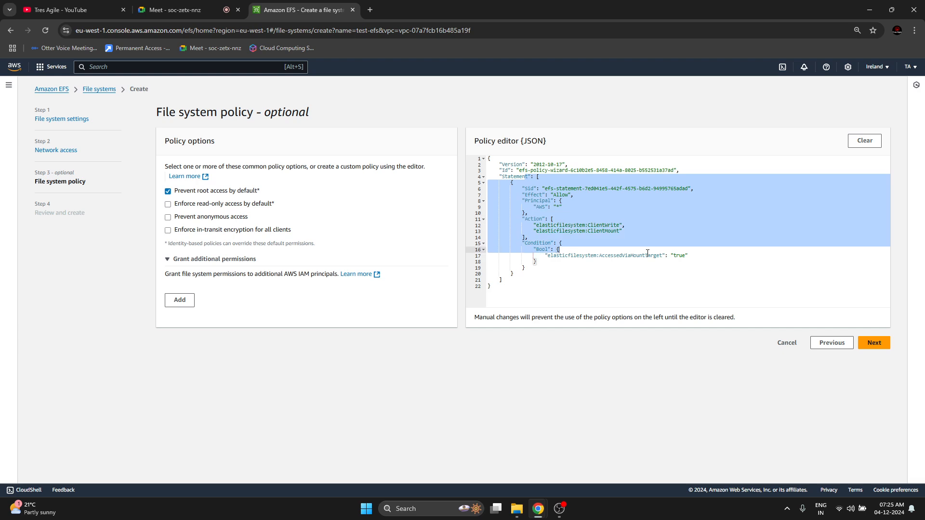
click(591, 259)
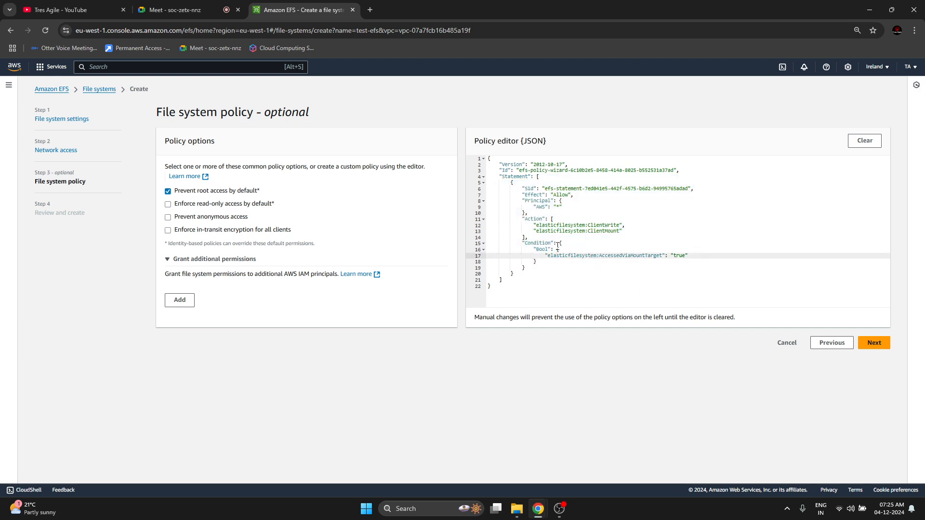
drag(543, 179, 550, 243)
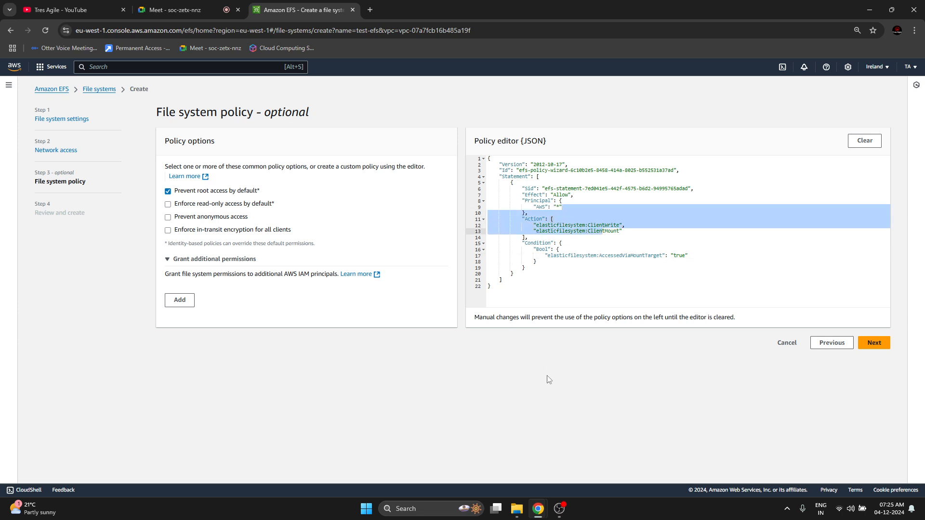
click(545, 261)
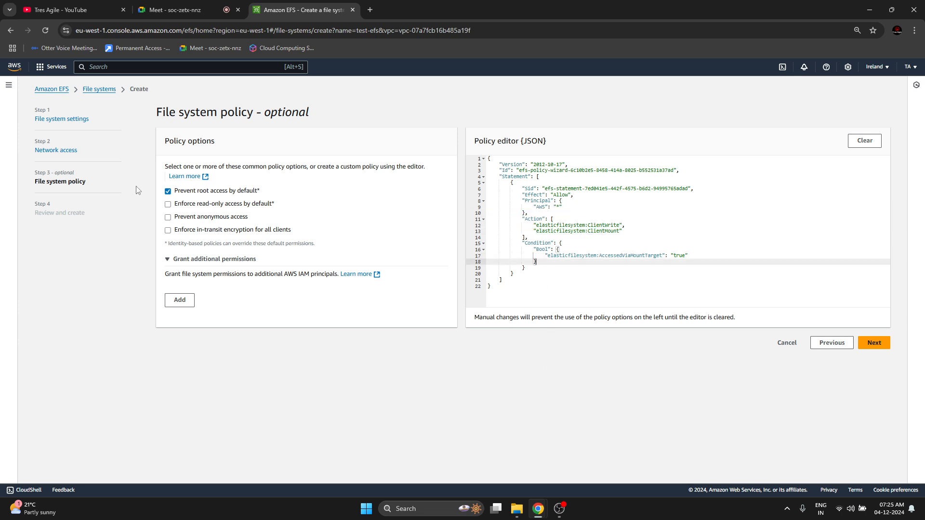
Step: Enable Enforce read-only access by default and Prevent anonymous access, examining how each option changes the policy JSON
click(168, 205)
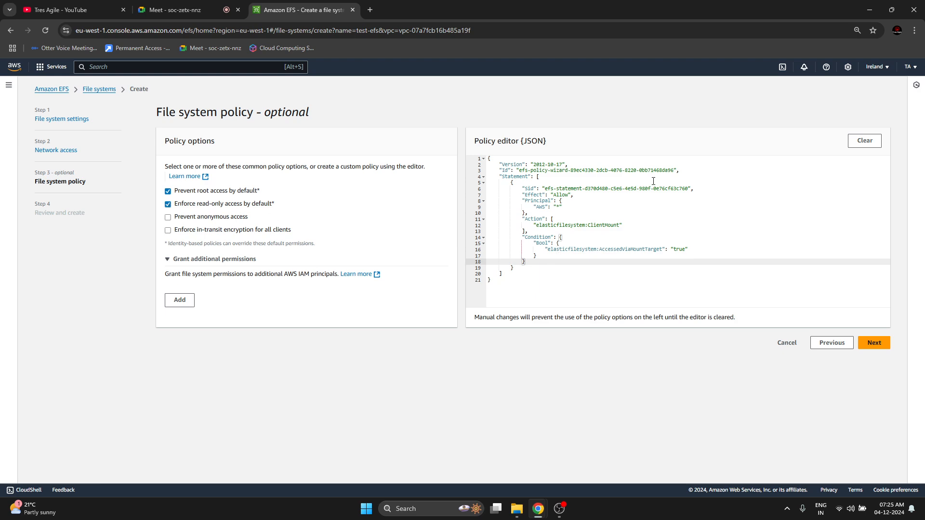
drag(548, 191, 528, 215)
click(593, 225)
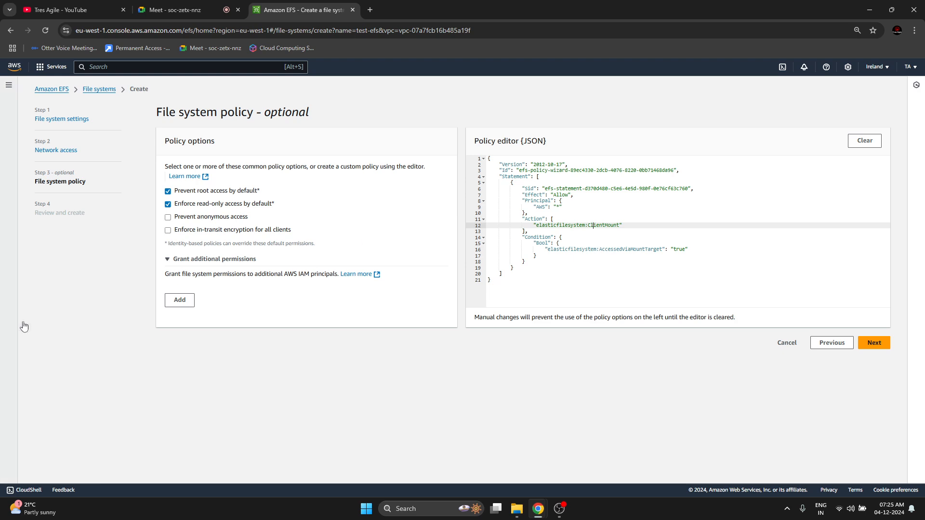
click(168, 218)
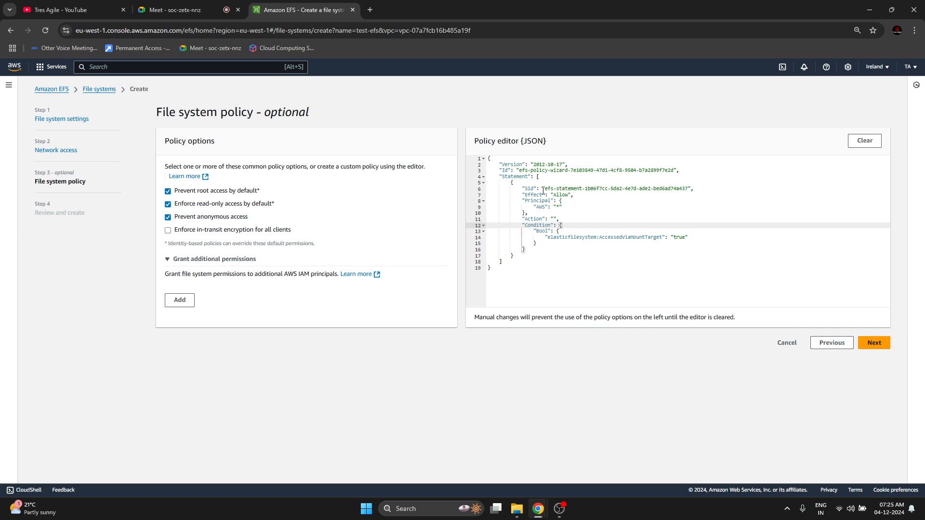
drag(543, 193, 526, 250)
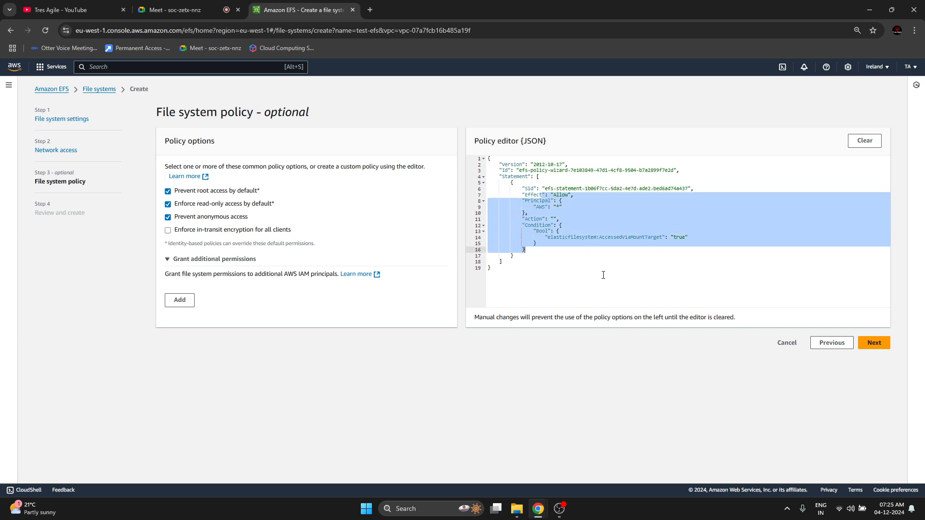
click(603, 274)
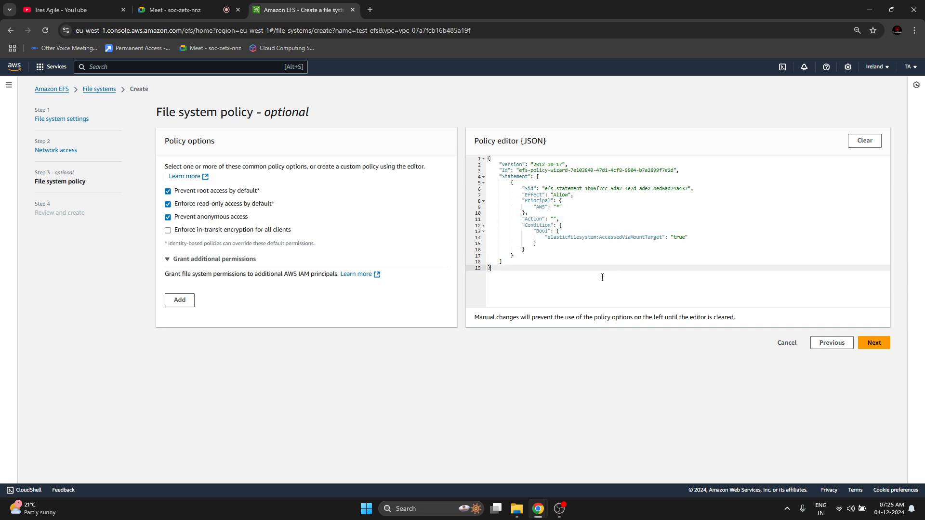
Step: Deselect the anonymous access, read-only access and root access policy options and continue to the review page
click(168, 217)
click(167, 204)
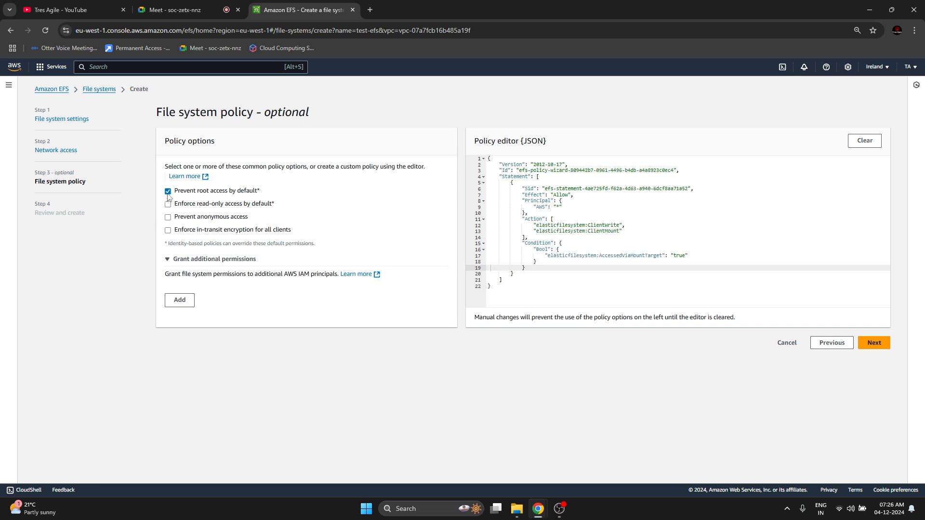
click(168, 191)
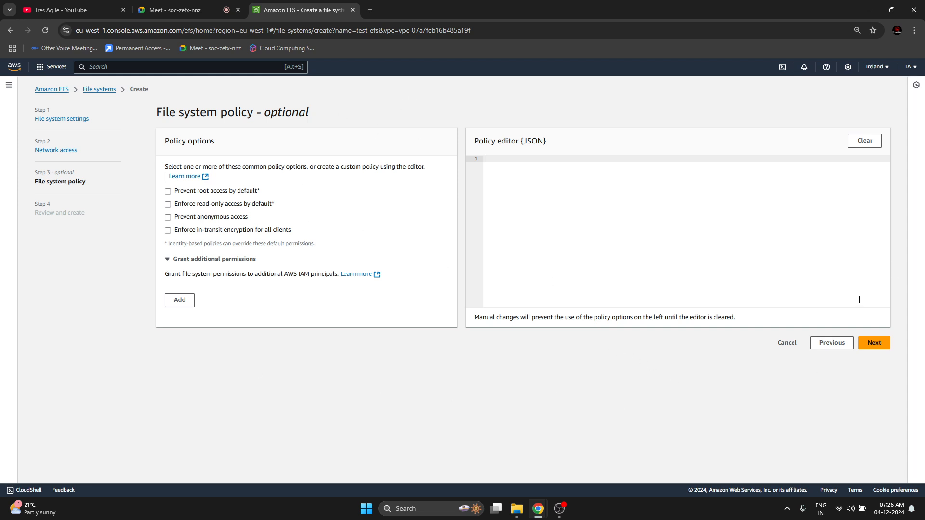
click(875, 343)
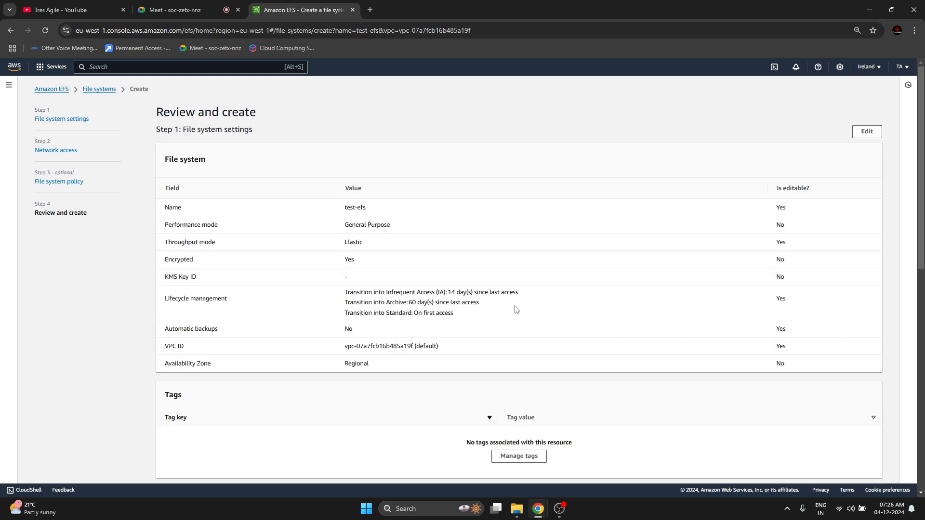
Step: Go back from the review to the tag settings and add a tag with key Name and value test-efs
scroll(305, 211, down, 8)
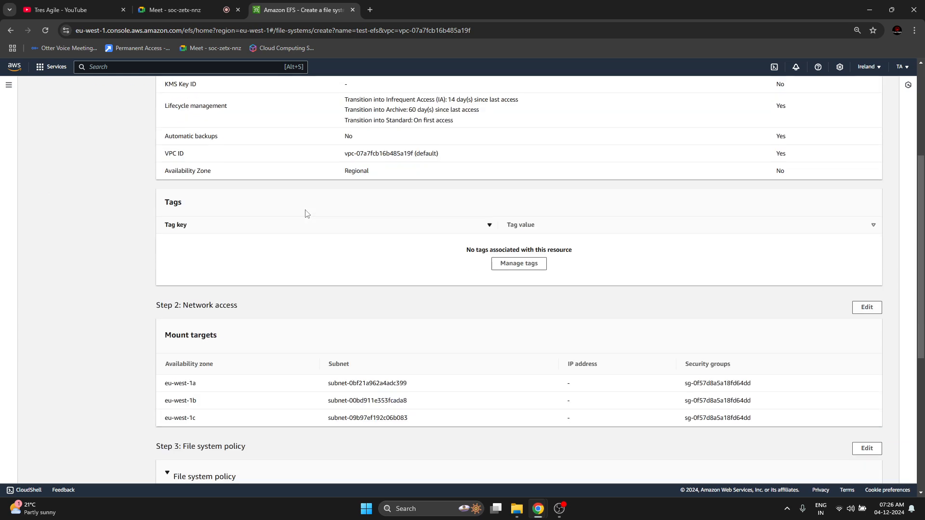
scroll(296, 221, up, 4)
click(517, 263)
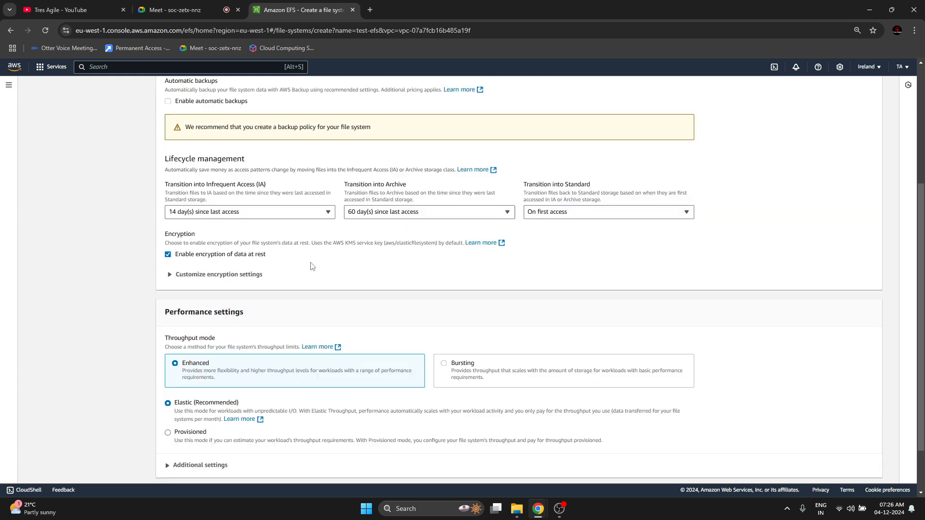
scroll(245, 309, down, 1)
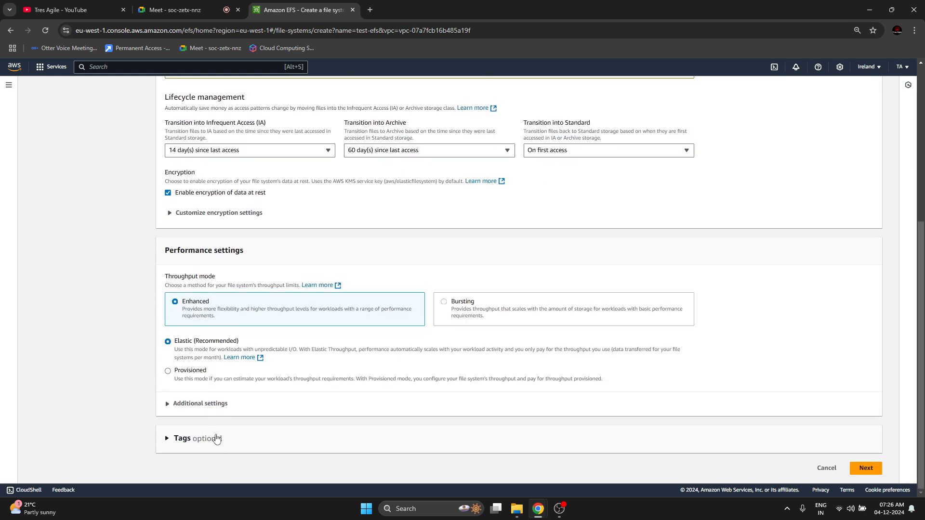
click(217, 439)
scroll(153, 419, down, 2)
click(192, 405)
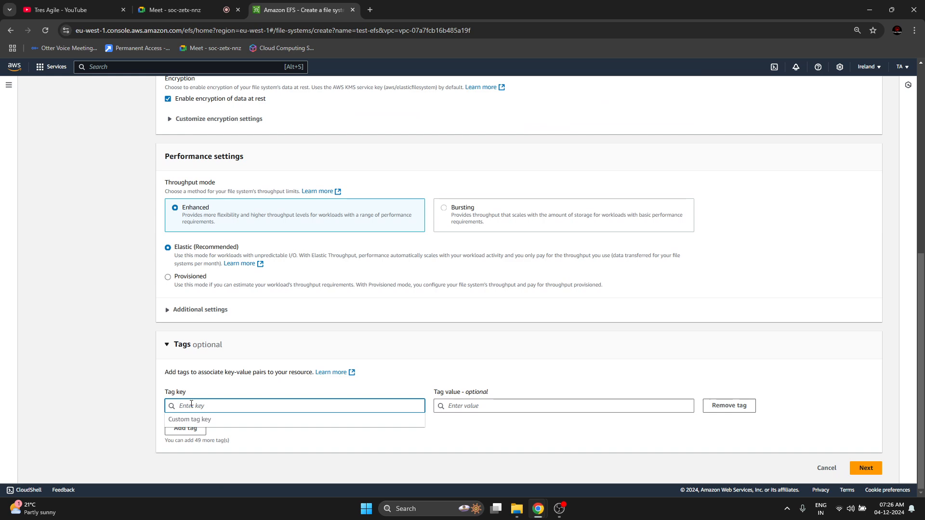
text(Name)
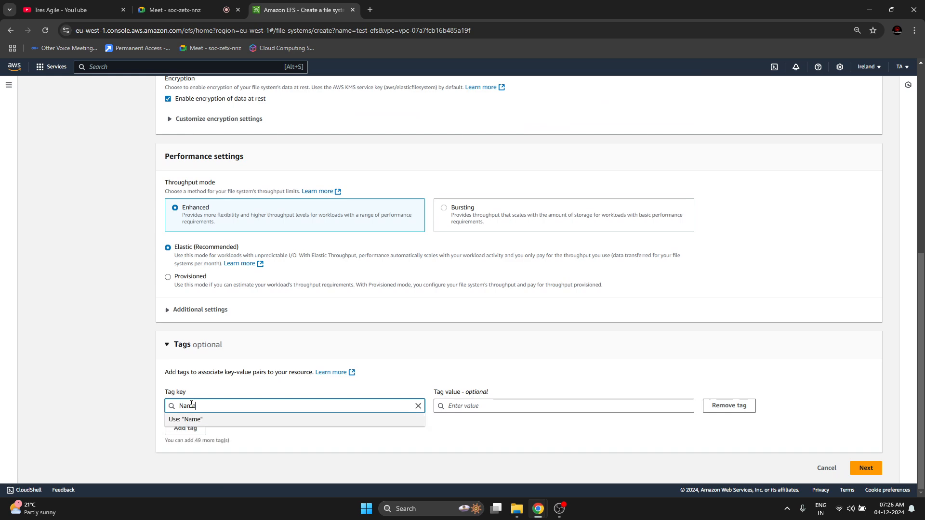
key(Tab)
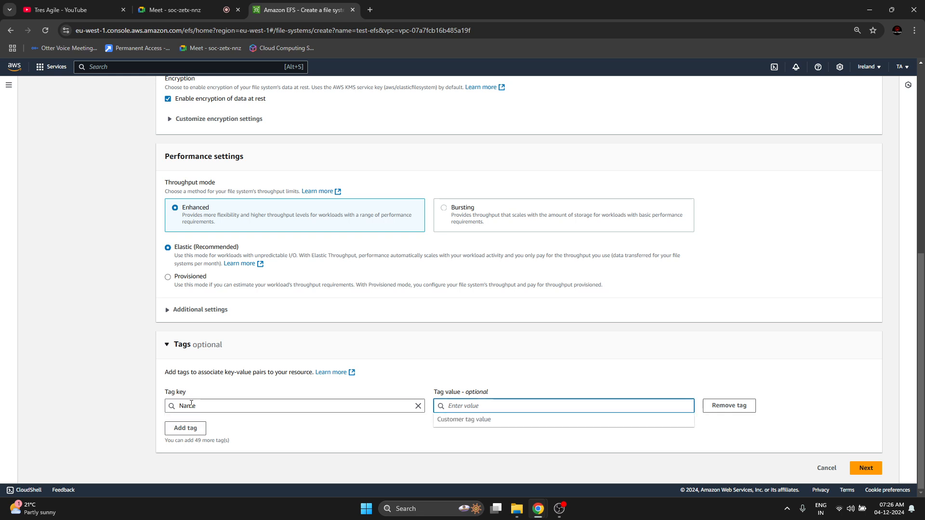
text(test-efs)
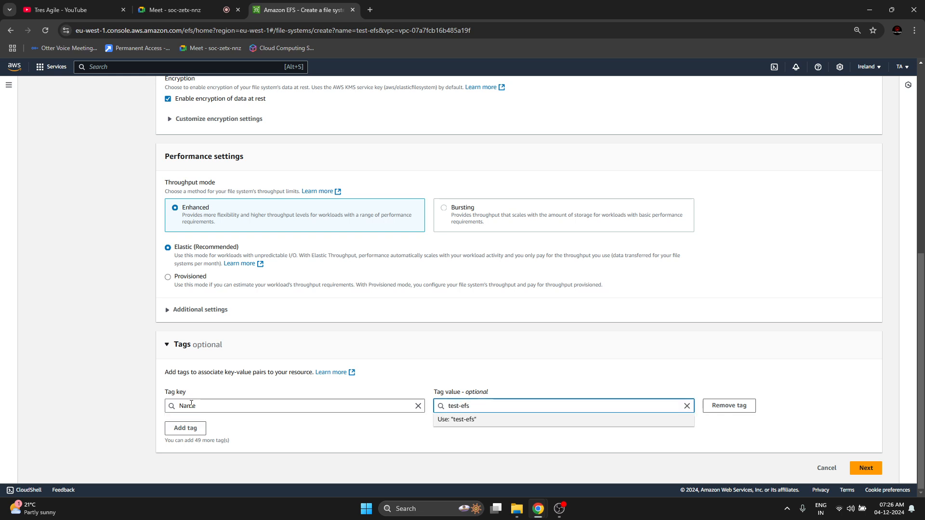
Step: Return to the review page, accepting the network access settings and leaving the file system policy empty
click(862, 469)
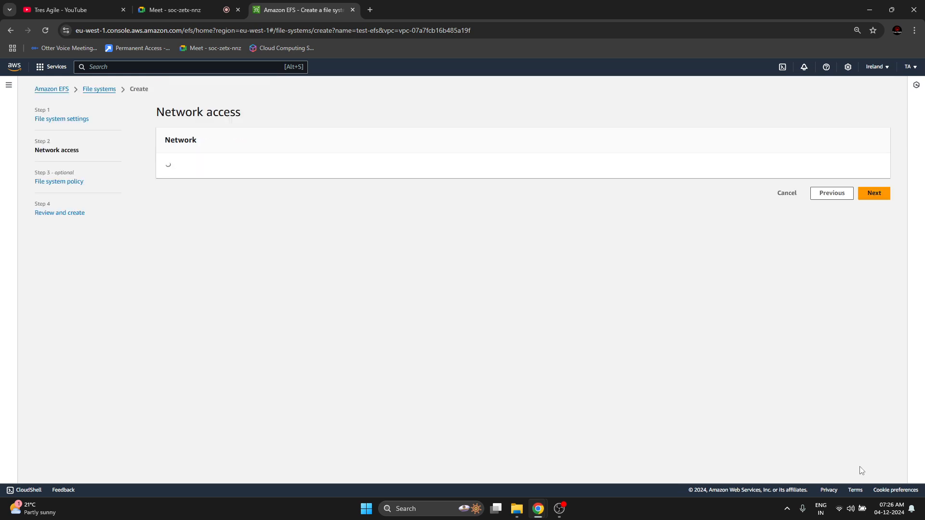
click(883, 437)
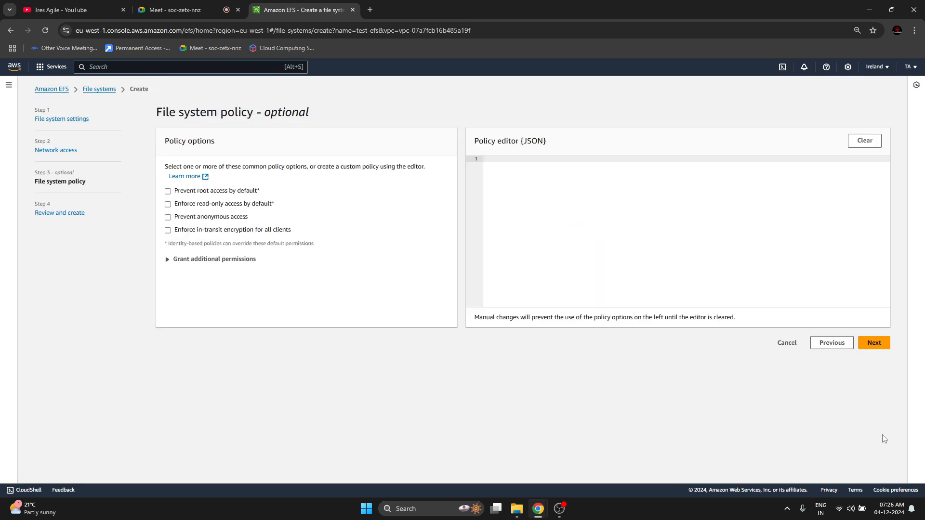
click(877, 344)
Step: Review the summary of the tags, mount targets, policy and file system settings, including the performance mode
scroll(463, 217, down, 5)
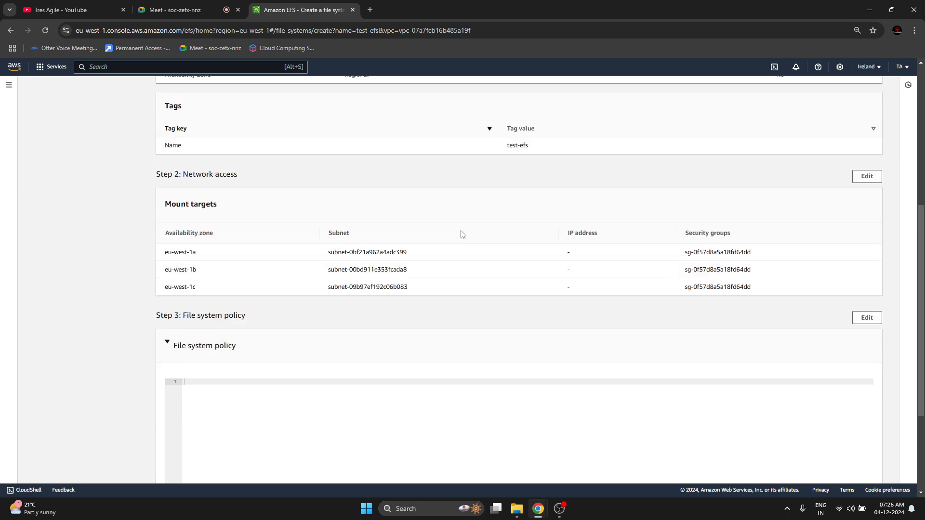
scroll(462, 234, down, 3)
scroll(459, 233, up, 9)
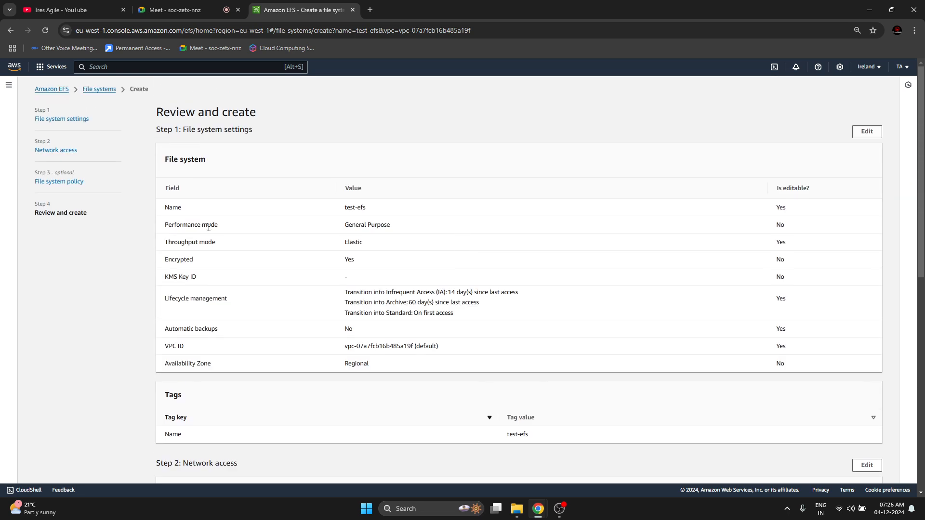
drag(171, 188, 390, 226)
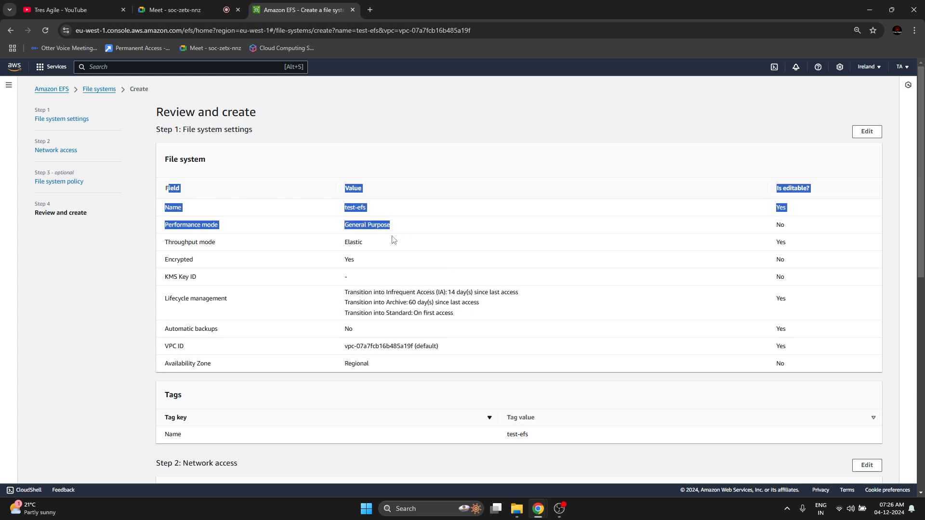
double_click(352, 228)
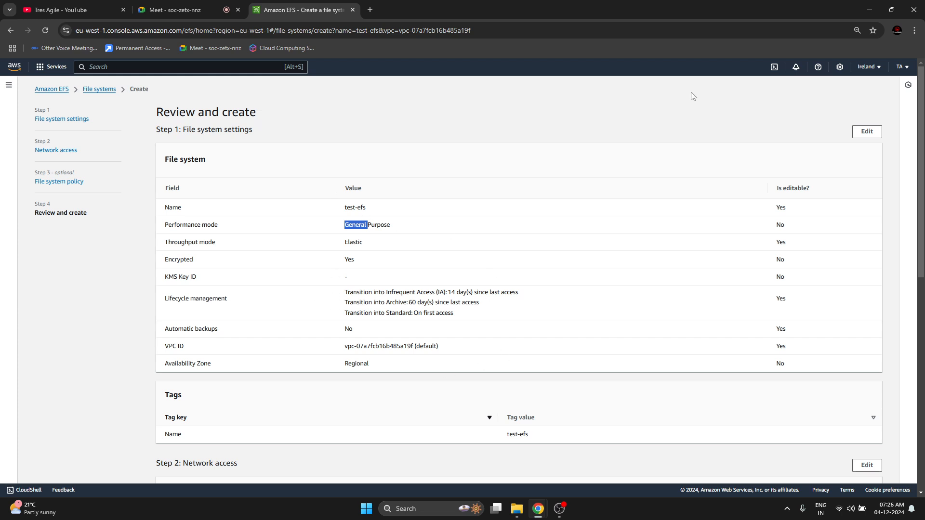
Step: Review the lifecycle management transitions for Infrequent Access, Archive and Standard in the file system settings summary
double_click(422, 308)
click(510, 256)
drag(353, 292, 410, 314)
click(410, 313)
drag(448, 292, 511, 292)
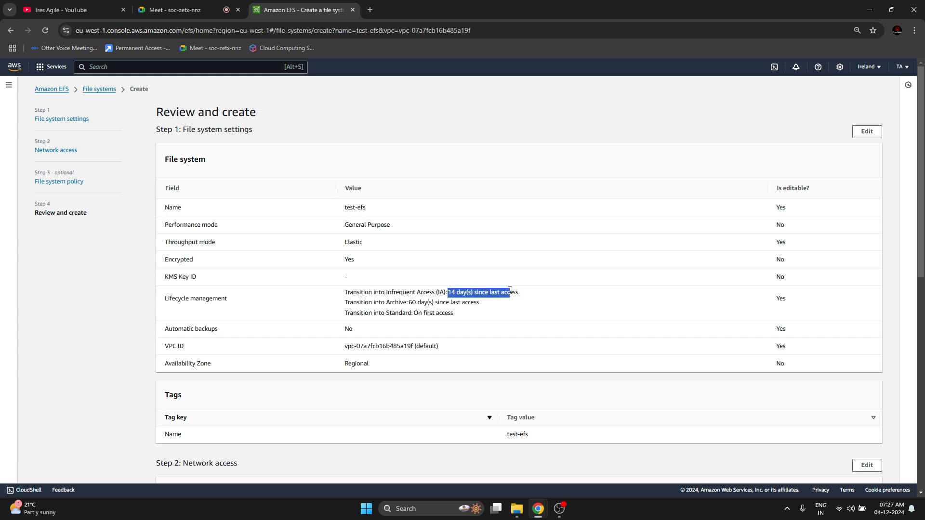
click(510, 290)
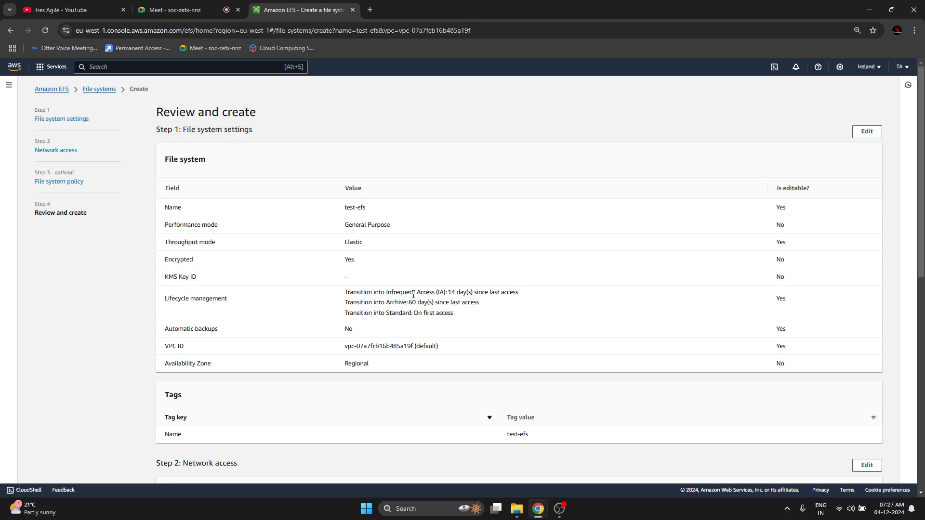
drag(413, 293, 390, 303)
click(373, 302)
Step: Review the automatic backups, VPC ID and Availability Zone entries in the file system settings summary
drag(345, 330, 382, 337)
drag(179, 364, 409, 370)
double_click(354, 366)
double_click(356, 366)
click(308, 442)
click(384, 420)
drag(348, 347, 440, 338)
scroll(440, 339, down, 5)
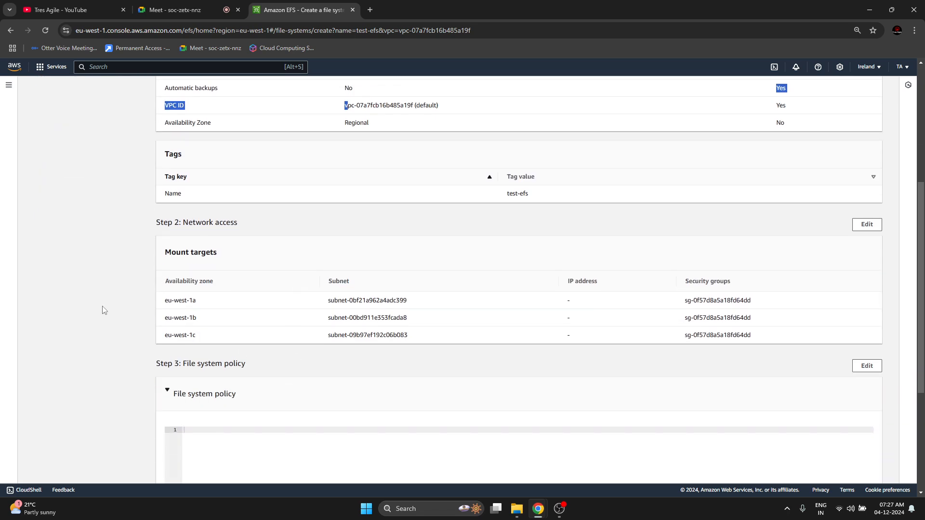
click(104, 310)
drag(164, 122, 401, 122)
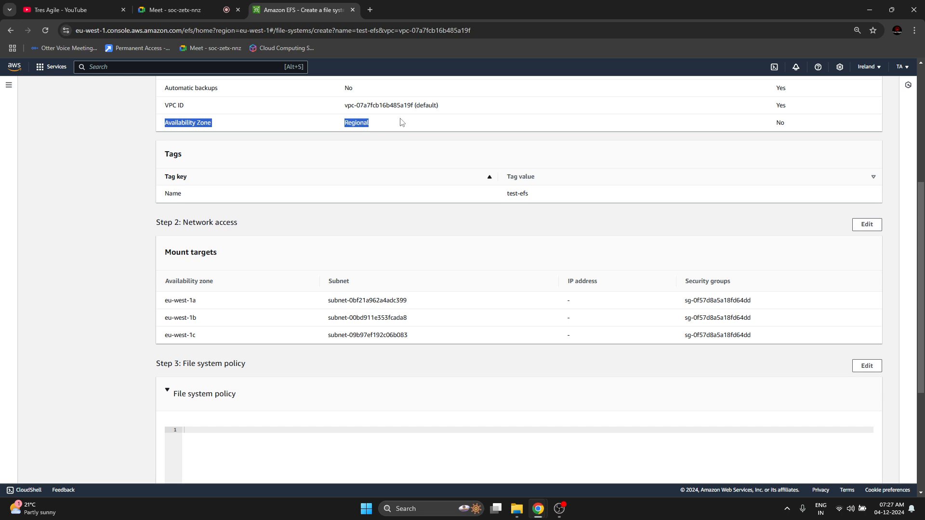
double_click(358, 123)
Step: Examine the mount targets' availability zones, subnets, IP addresses and security groups in the network access summary
drag(172, 252, 761, 335)
click(681, 319)
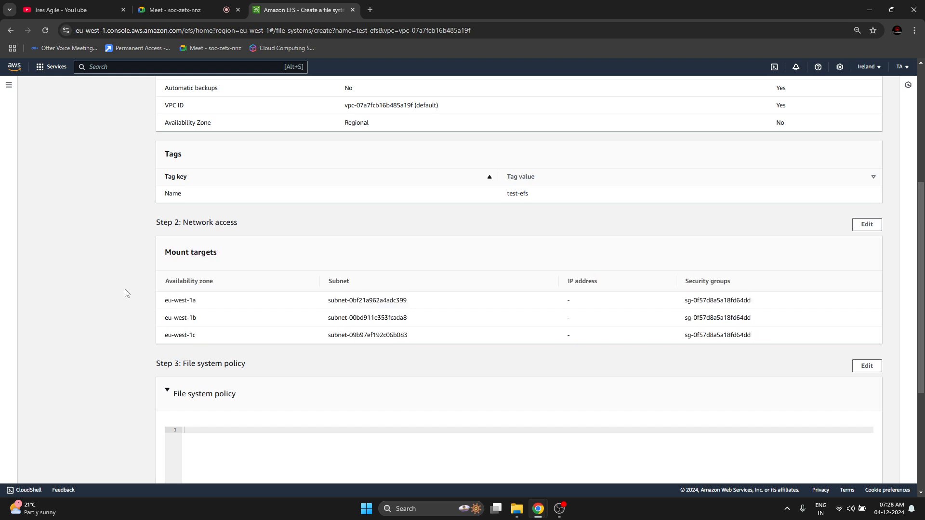
drag(164, 305, 306, 307)
drag(501, 298, 672, 296)
drag(178, 317, 654, 337)
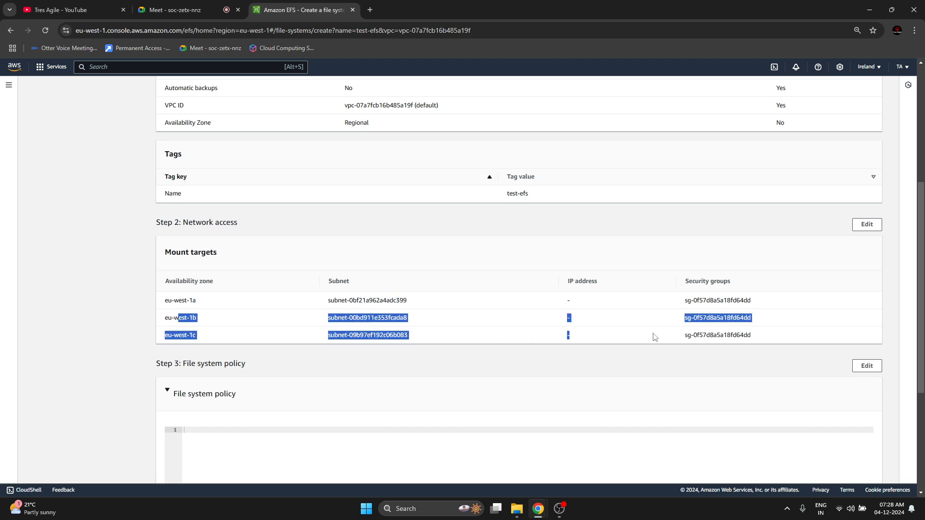
click(394, 328)
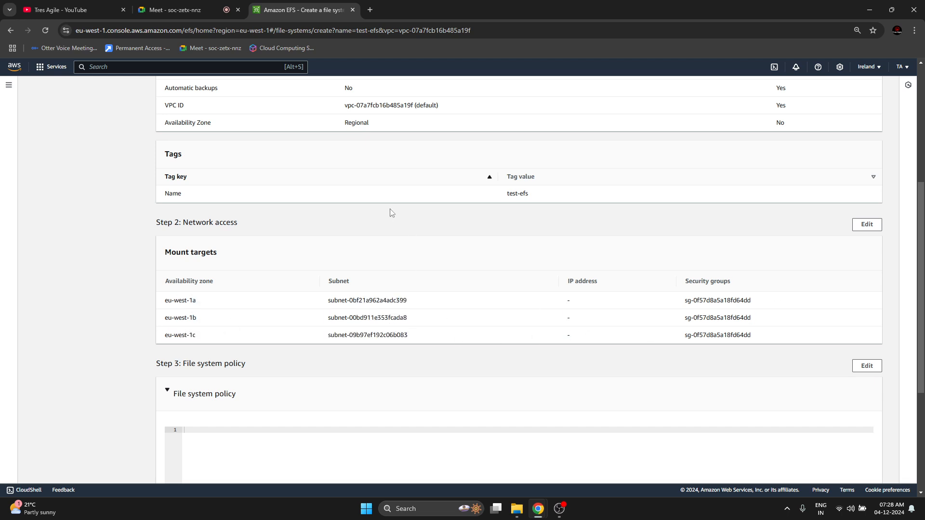
Step: Create the file system, refresh the file systems list to check its state and dismiss the creation notification
scroll(428, 202, down, 4)
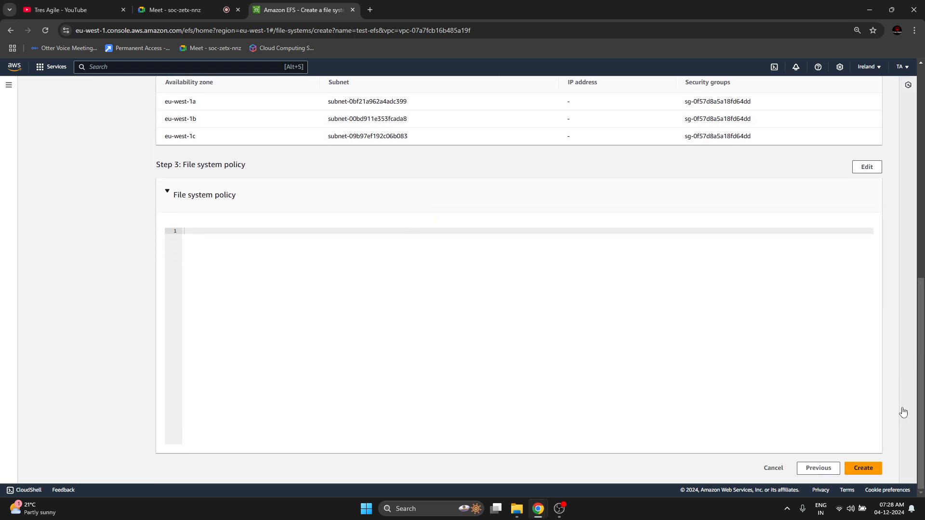
click(862, 468)
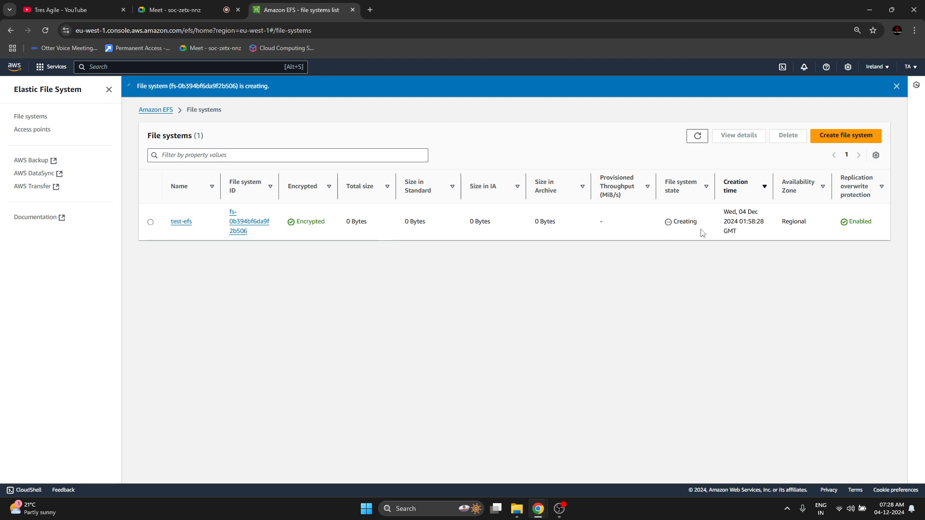
double_click(683, 223)
click(724, 302)
click(697, 136)
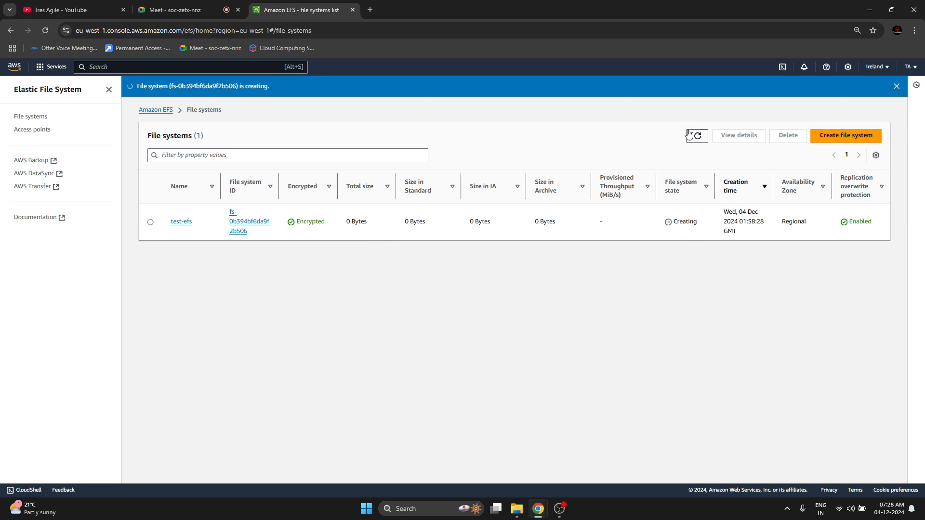
click(896, 87)
Step: Examine the general details and metered size of test-efs, check its state in the file systems list and reopen its details
click(185, 202)
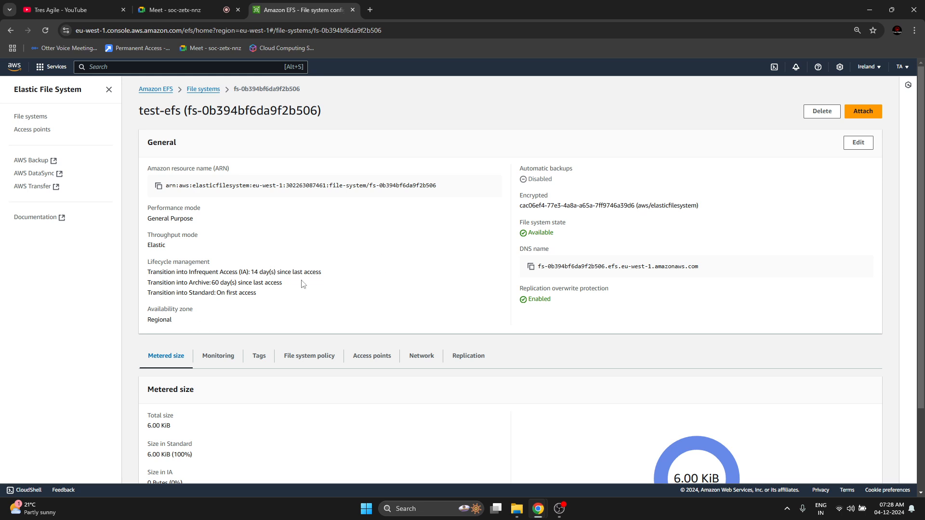
scroll(303, 284, down, 2)
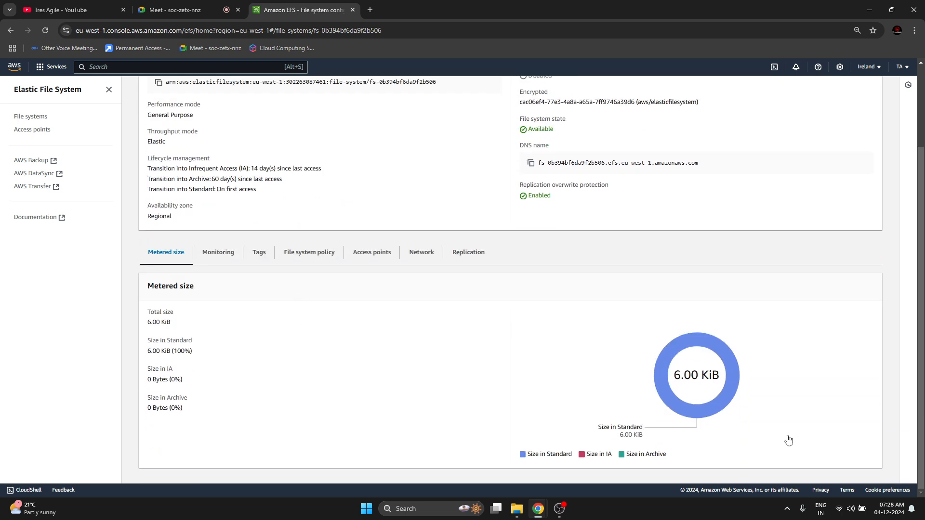
mouse_move(723, 409)
scroll(412, 415, up, 2)
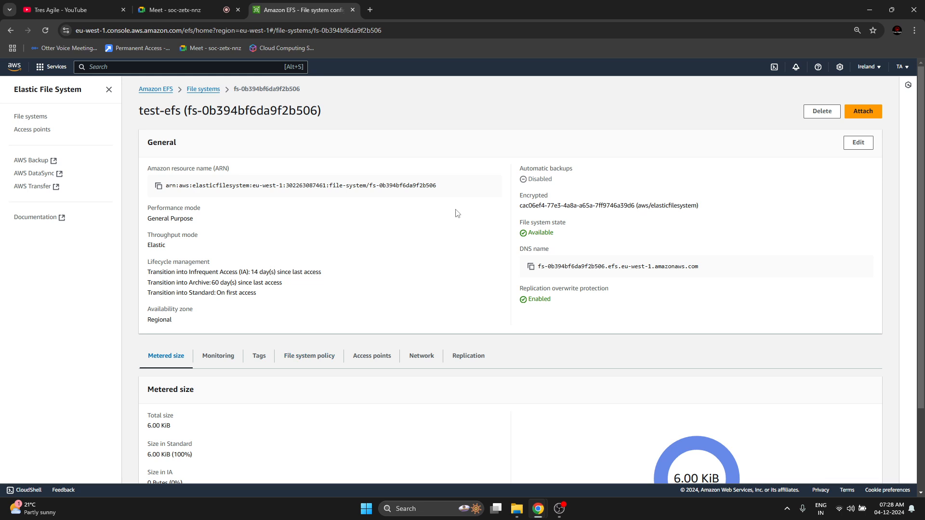
click(213, 90)
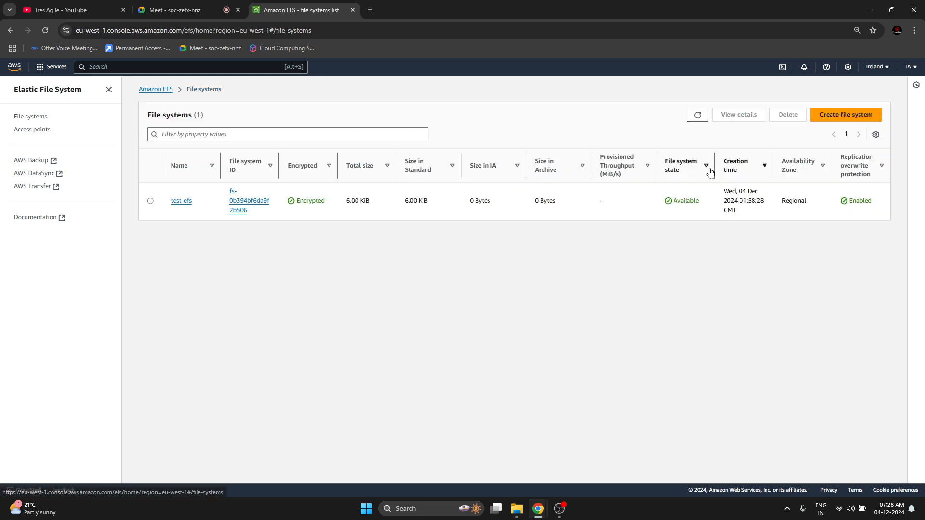
click(191, 206)
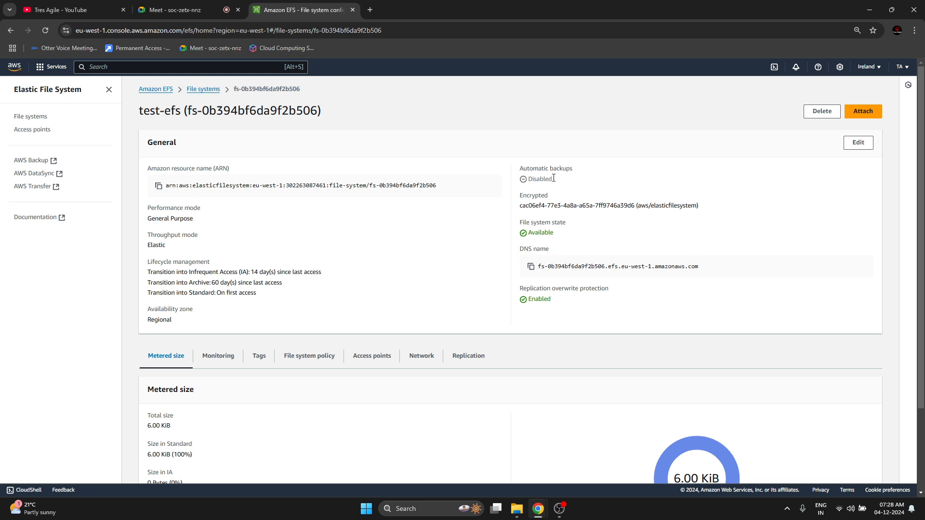
Step: Open the attach instructions for test-efs and compare mounting via DNS with mounting via IP
click(862, 115)
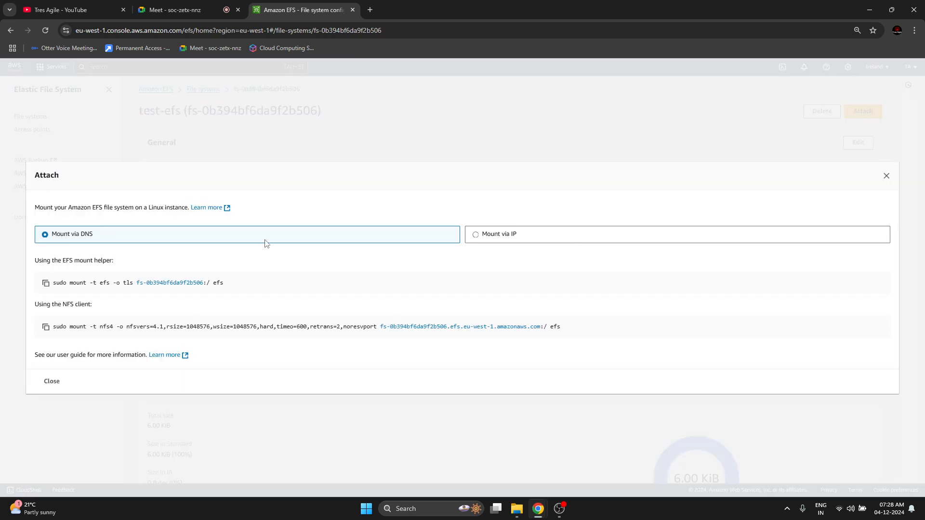
click(479, 237)
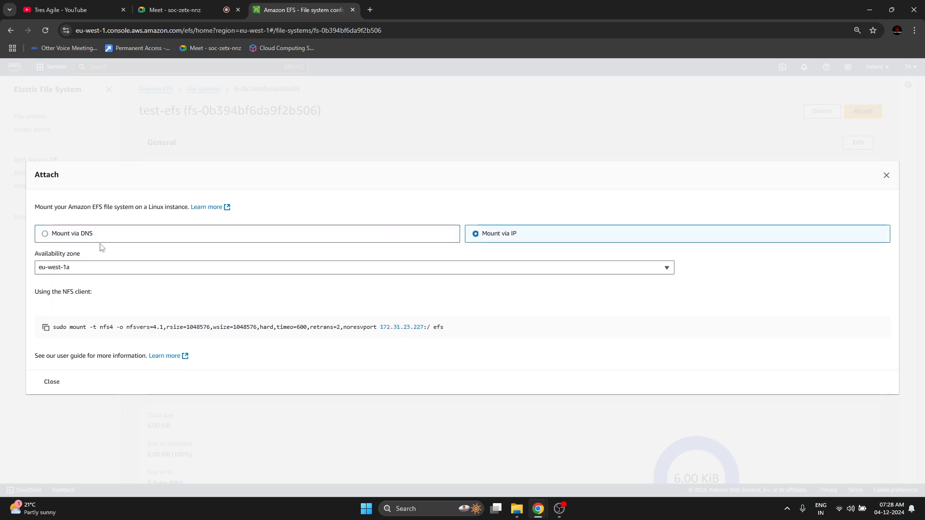
click(67, 240)
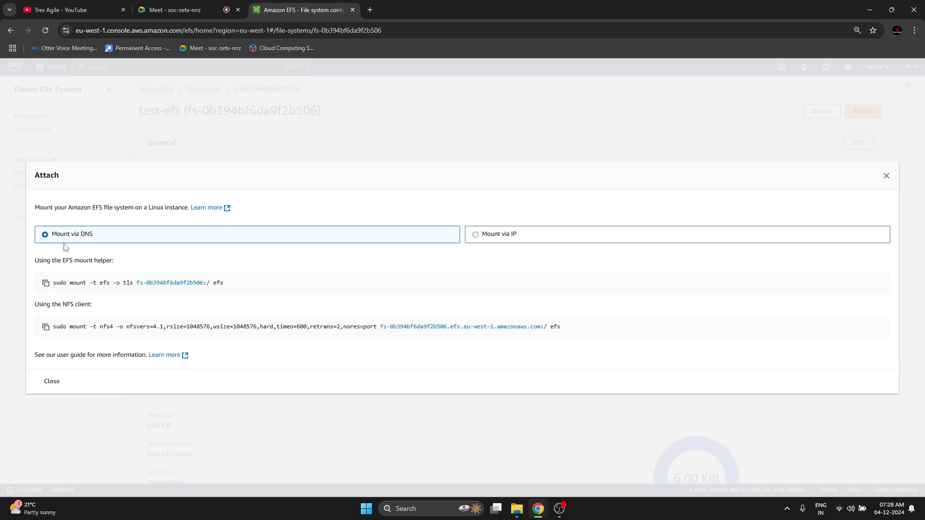
click(482, 236)
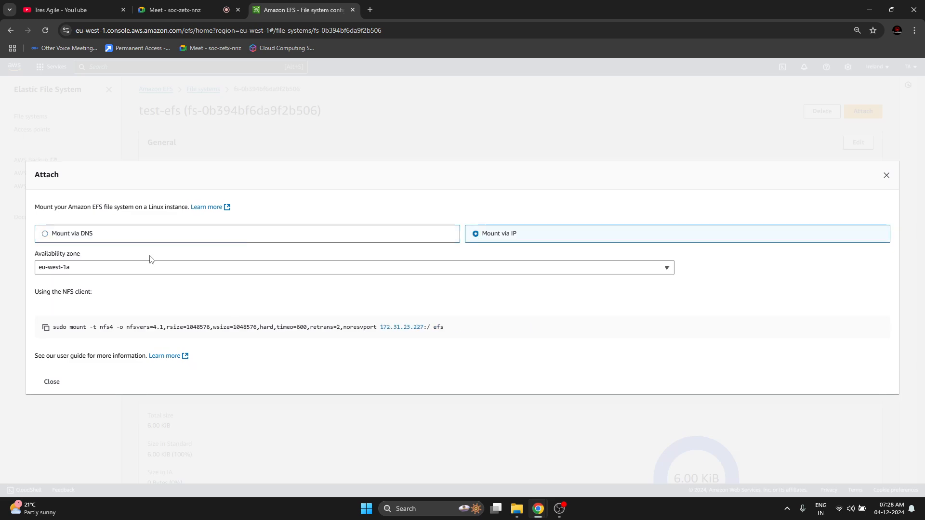
Step: View the IP mount commands for different availability zones, including eu-west-1c, switch back to mounting via DNS and close the instructions
click(138, 272)
click(121, 295)
click(178, 271)
click(77, 310)
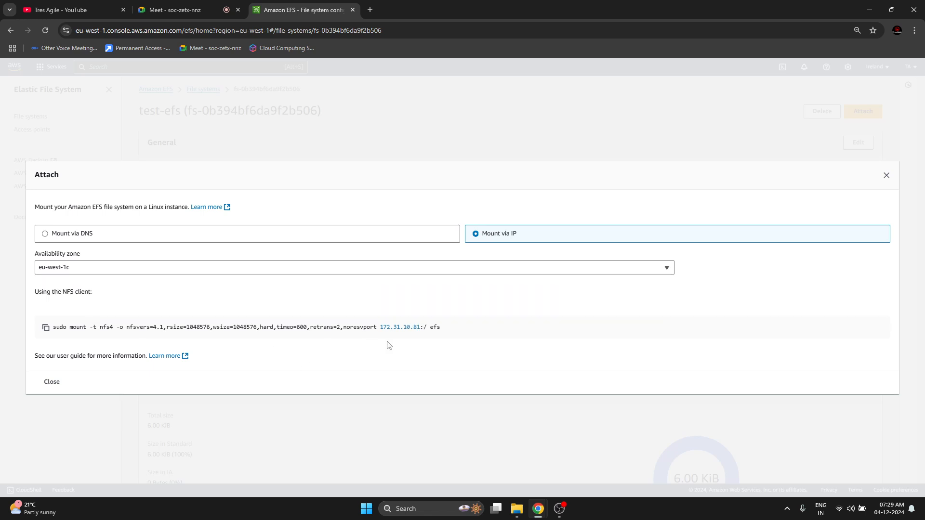
click(531, 266)
click(496, 288)
click(48, 235)
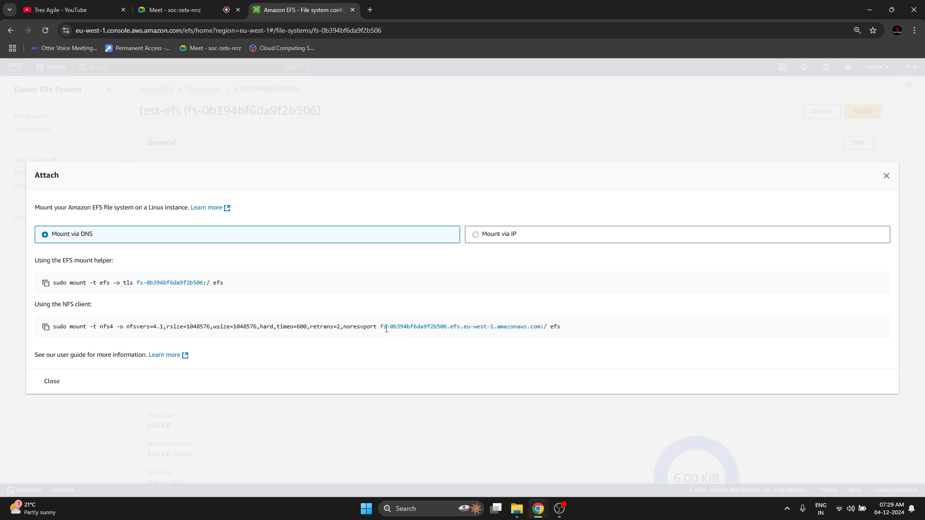
click(887, 175)
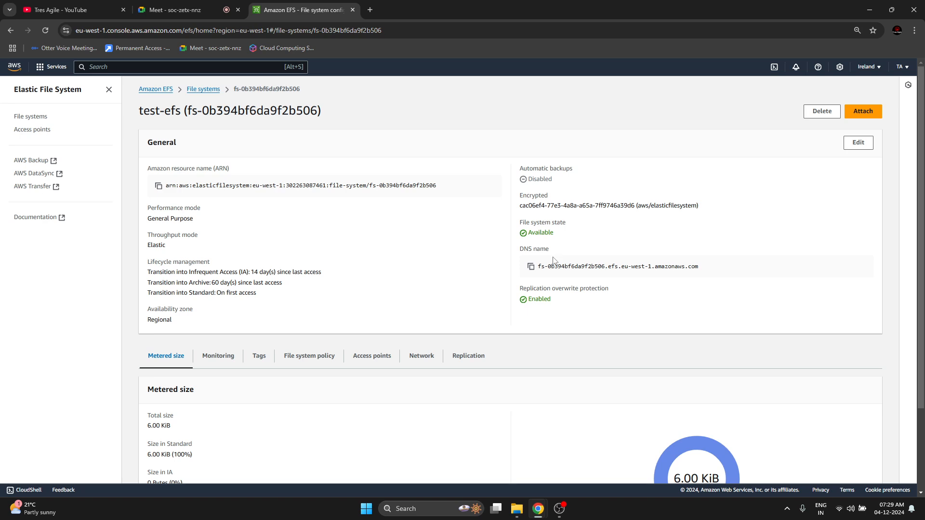
Step: Examine the file system's DNS name and the EFS mount helper and NFS client commands for mounting via DNS
triple_click(670, 267)
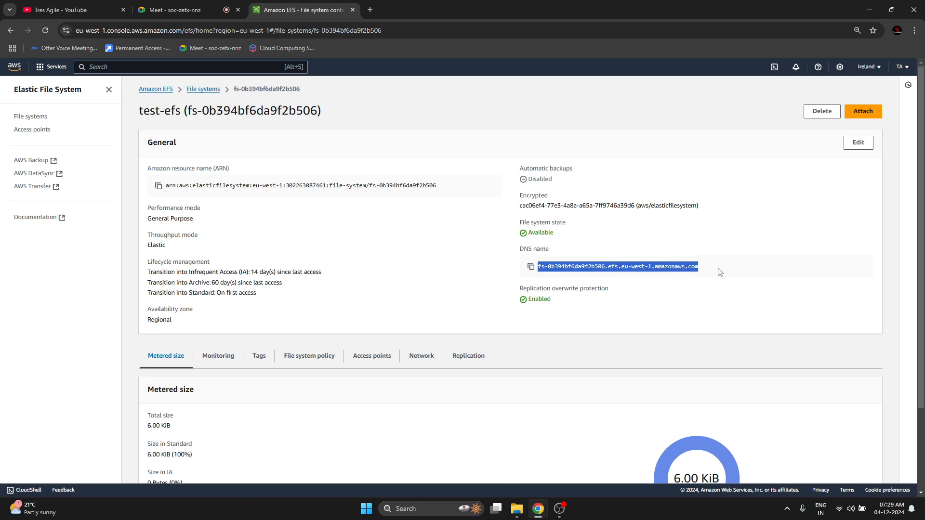
click(861, 112)
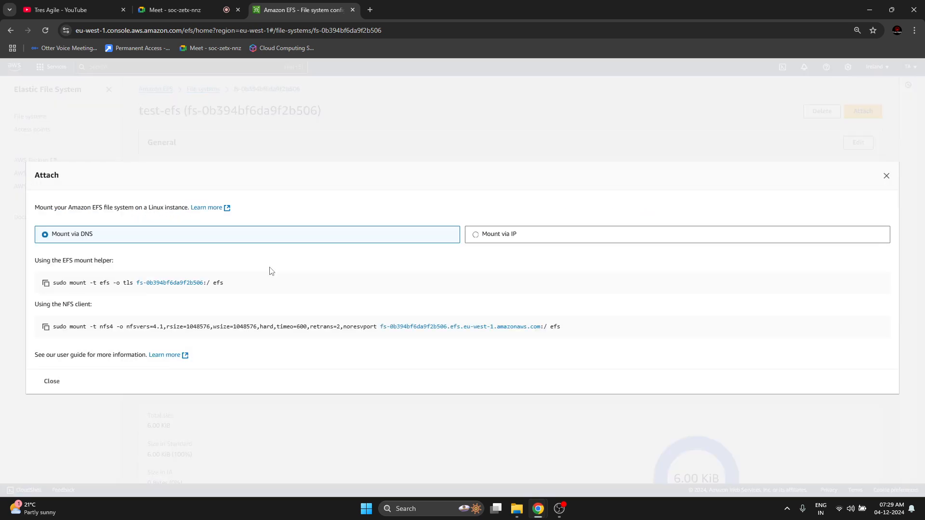
double_click(103, 326)
drag(59, 284, 250, 294)
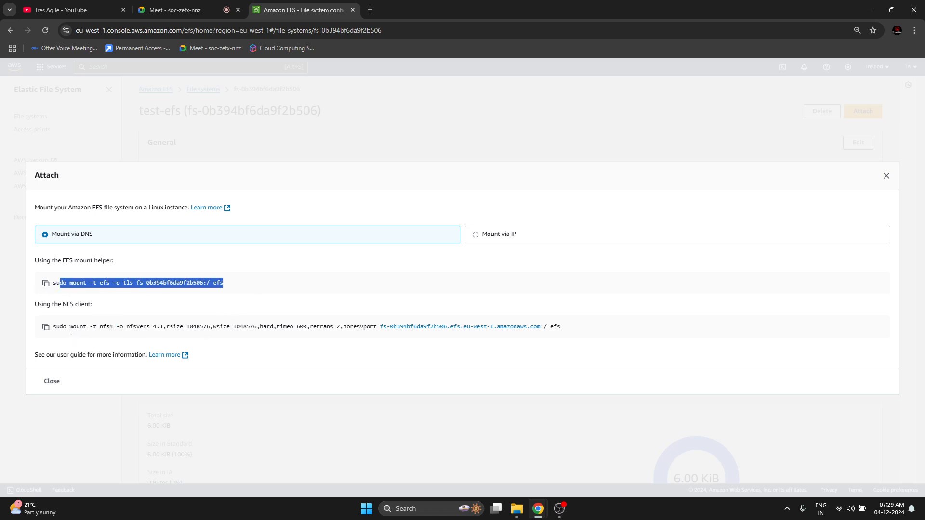
drag(71, 331, 612, 330)
click(612, 330)
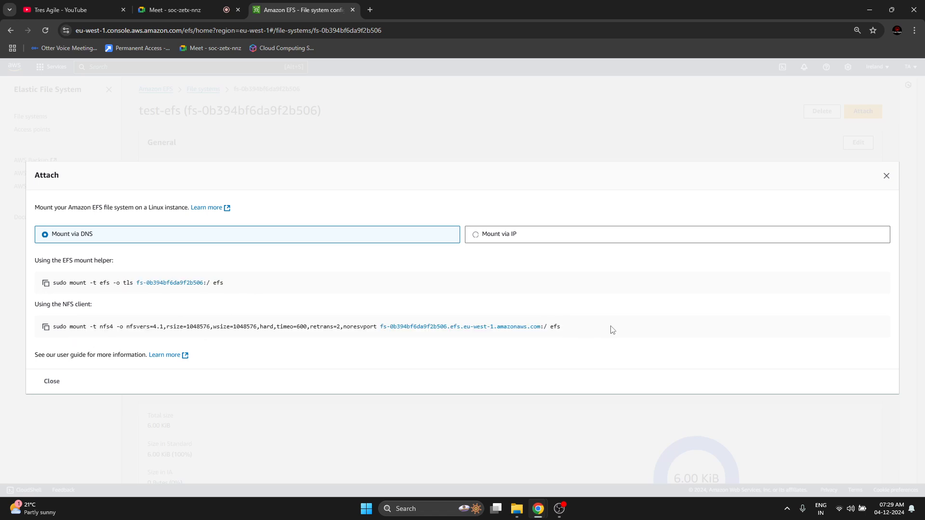
Step: Examine the efs directory and the mount options in the attach commands, and close the attach instructions
double_click(216, 284)
click(551, 327)
double_click(554, 327)
double_click(291, 326)
click(168, 351)
click(886, 177)
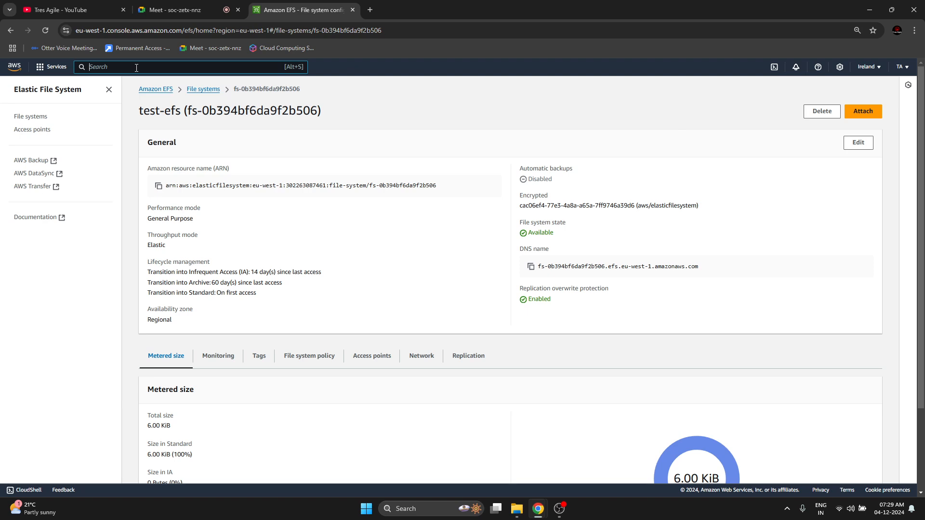
Step: Search the AWS services for ec2, open EC2 in a new browser tab and switch to it
text(ec2)
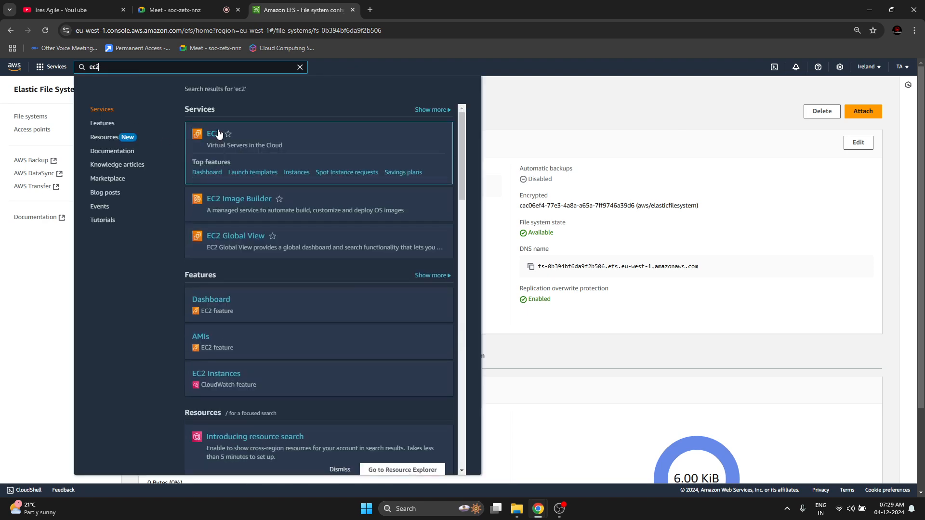
middle_click(218, 134)
key(super)
key(super)
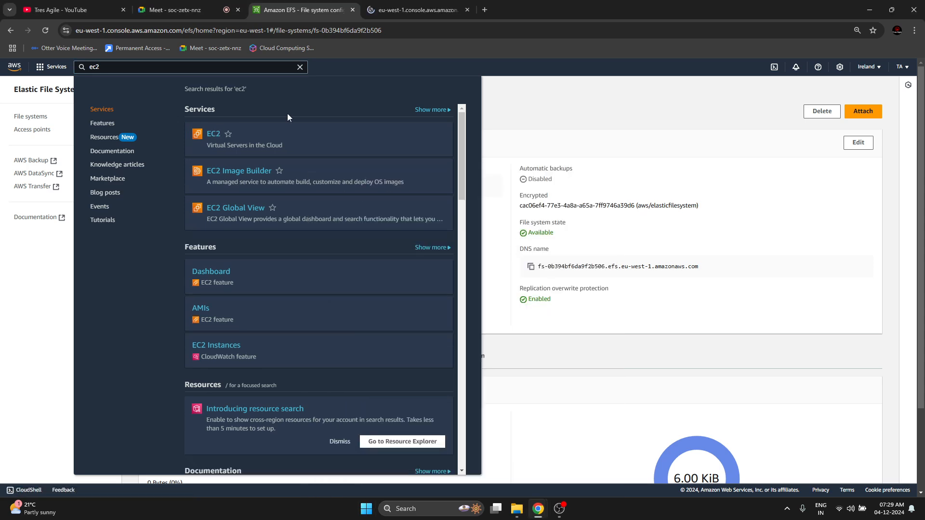
click(300, 67)
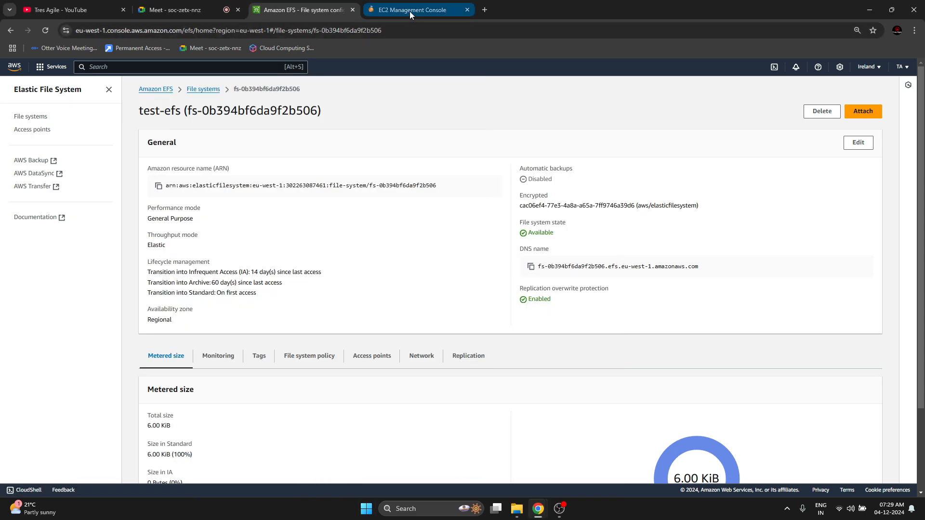
click(410, 11)
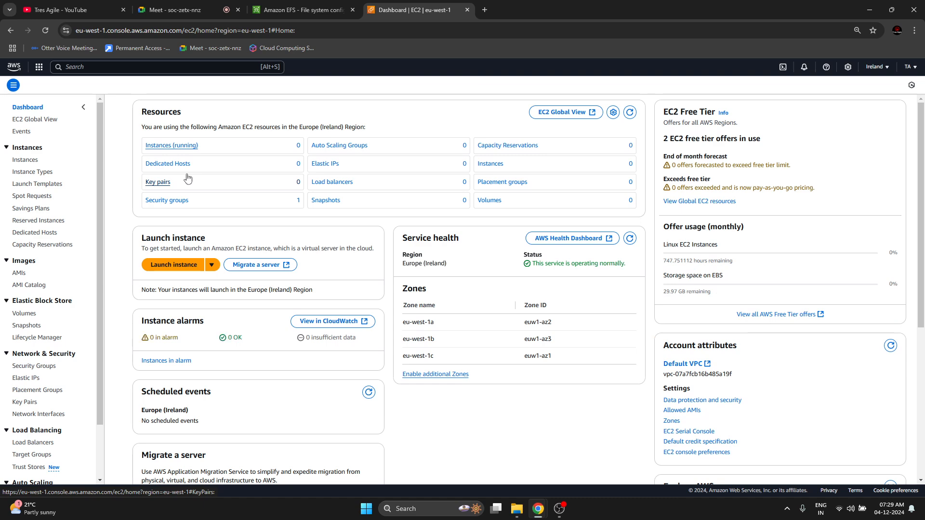
Step: Start launching instances from the running instances list and set the number of instances to 2
click(181, 146)
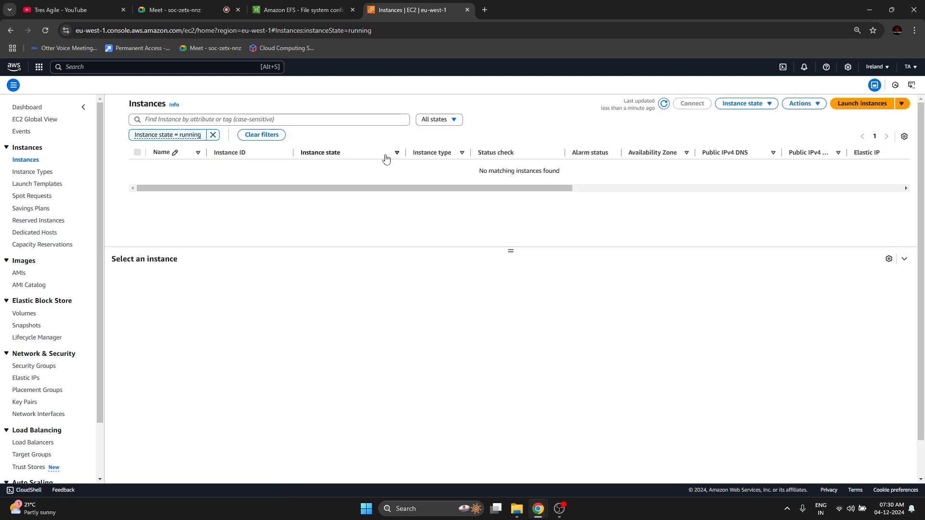
click(861, 107)
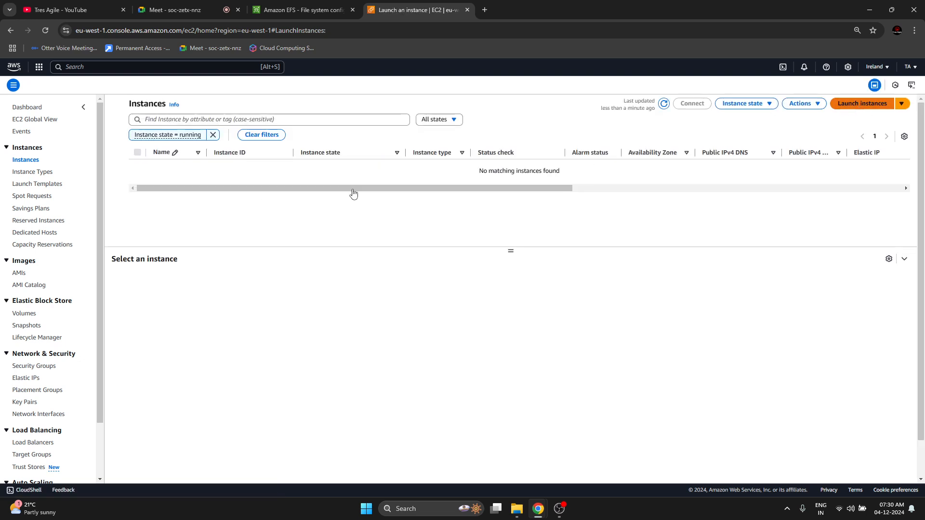
click(593, 139)
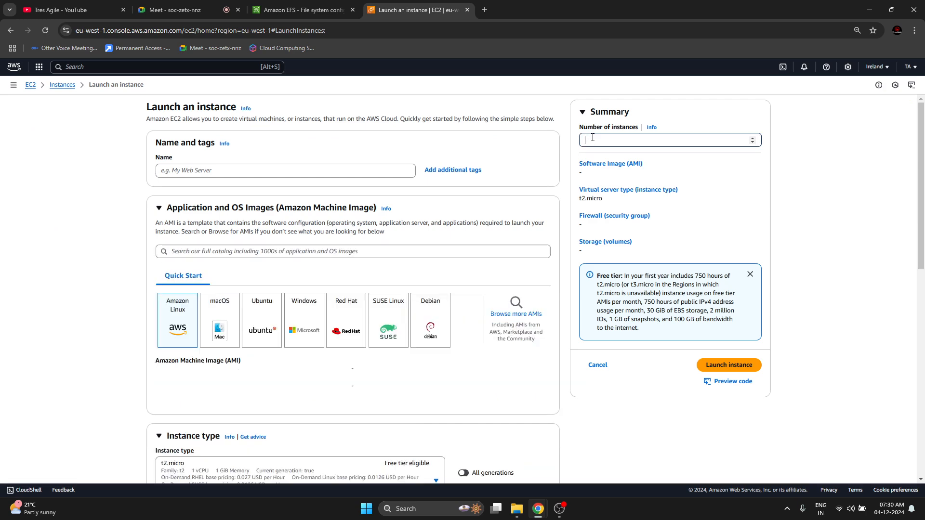
key(BackSpace)
text(2)
Step: Name the instances efs-demo and choose the Ubuntu Server 24.04 LTS machine image
click(325, 173)
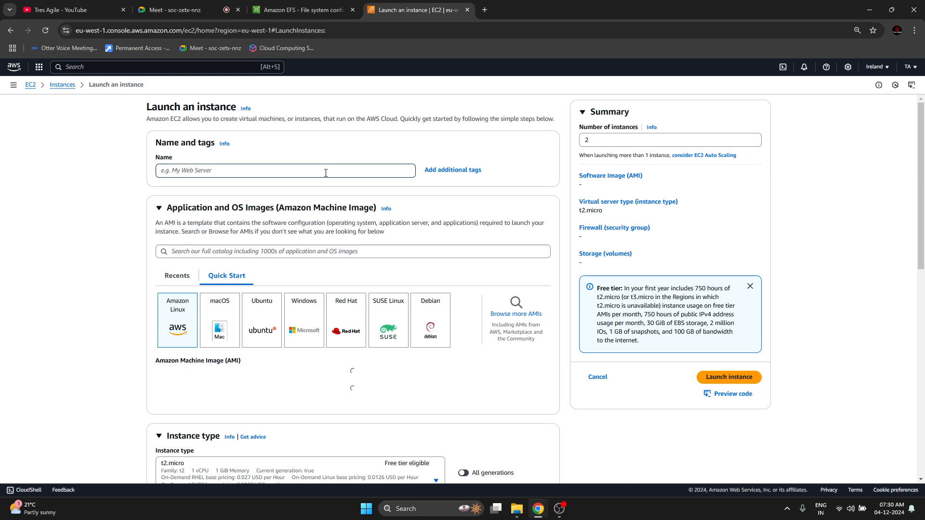
text(efs-demo)
scroll(115, 345, down, 2)
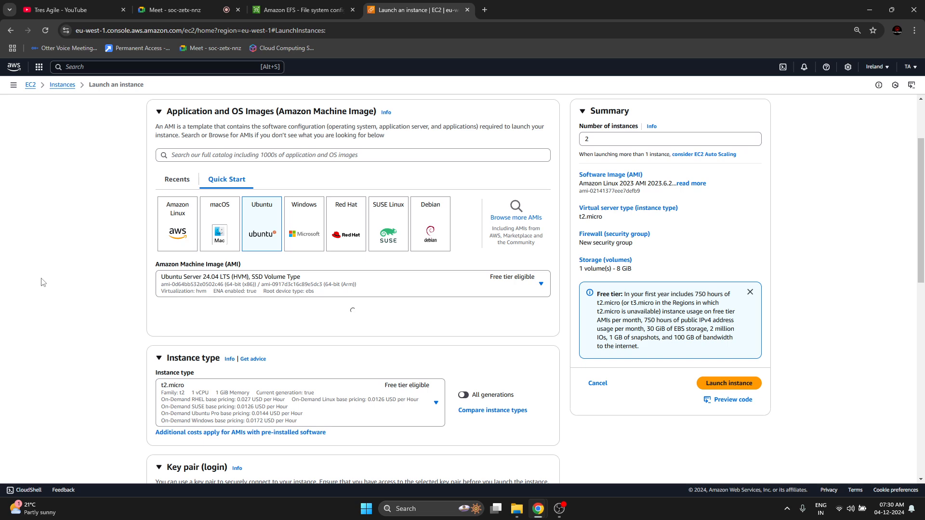
Step: Create an RSA key pair named efs in .pem format and save efs.pem to the Downloads folder
scroll(65, 244, down, 3)
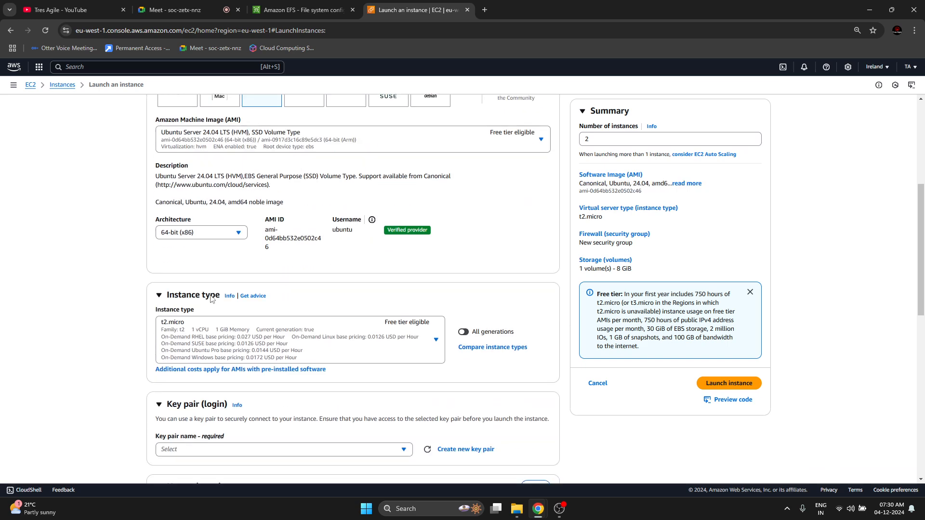
scroll(70, 384, down, 2)
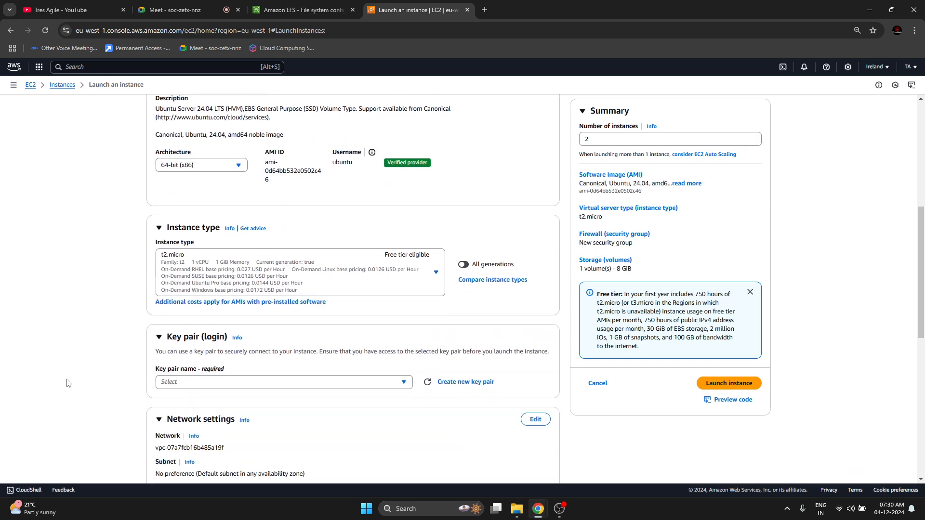
click(221, 353)
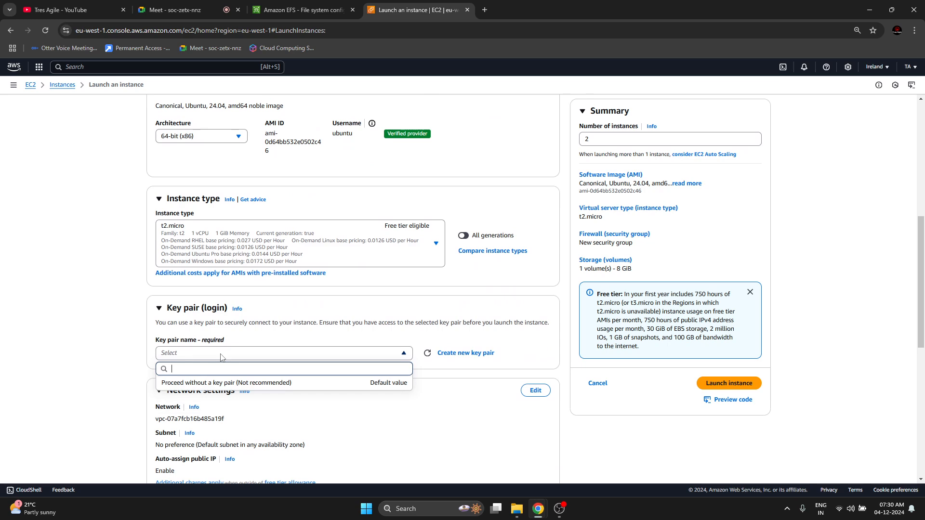
click(446, 353)
click(413, 216)
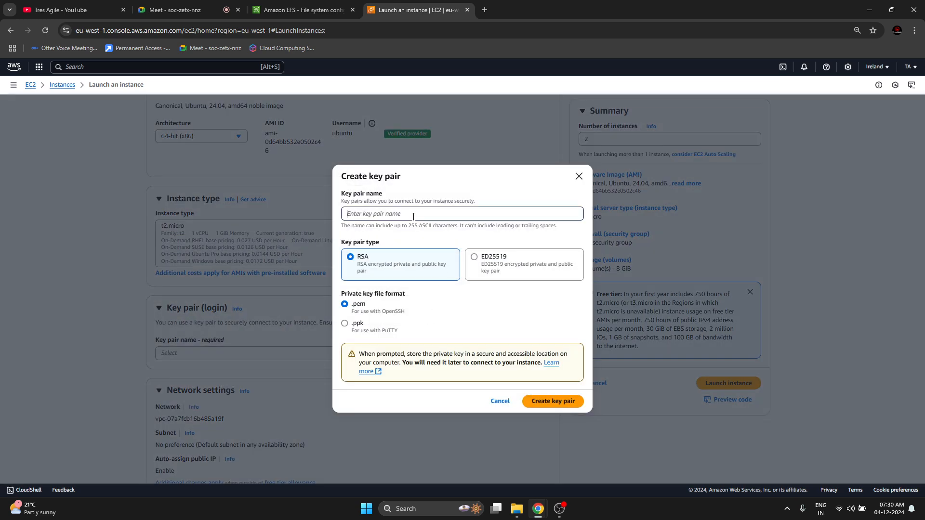
text(efs)
click(552, 401)
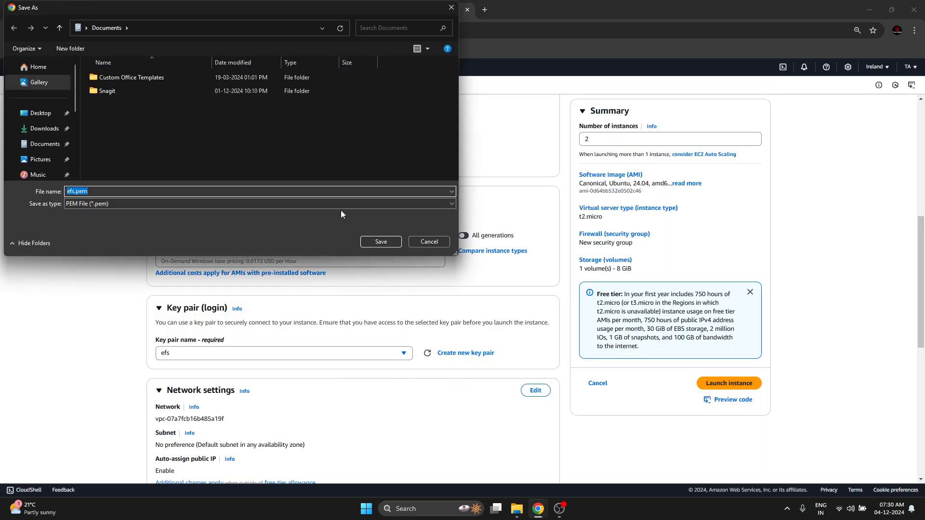
click(43, 129)
click(383, 242)
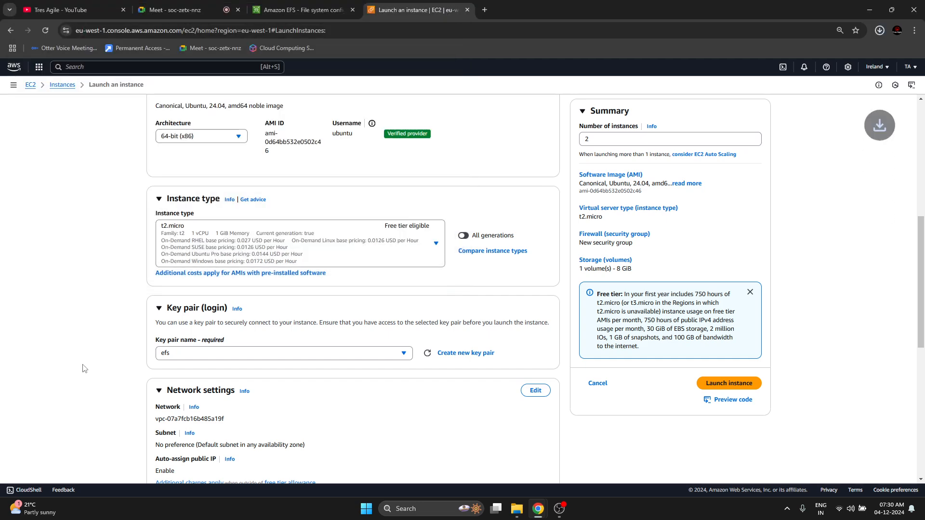
Step: Assign the existing default security group to the instances in the network settings
scroll(233, 324, down, 3)
click(297, 373)
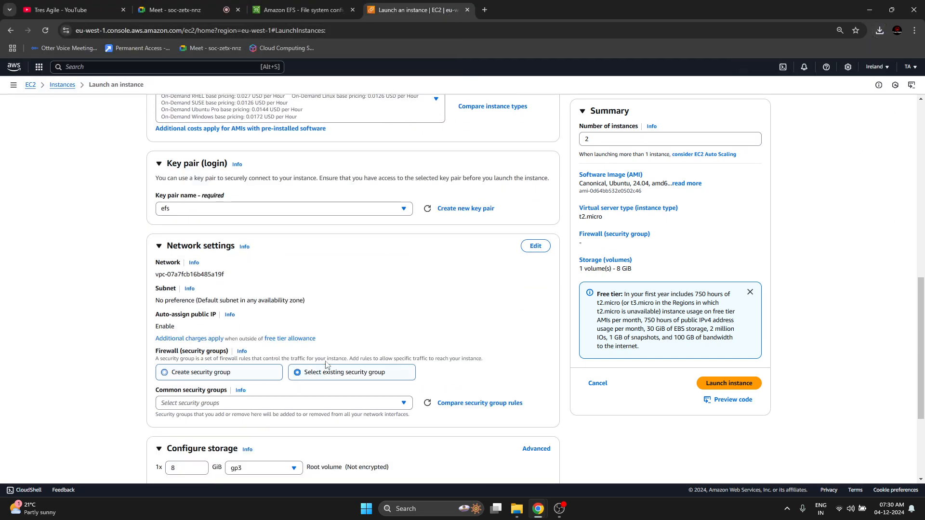
scroll(42, 419, down, 2)
click(283, 312)
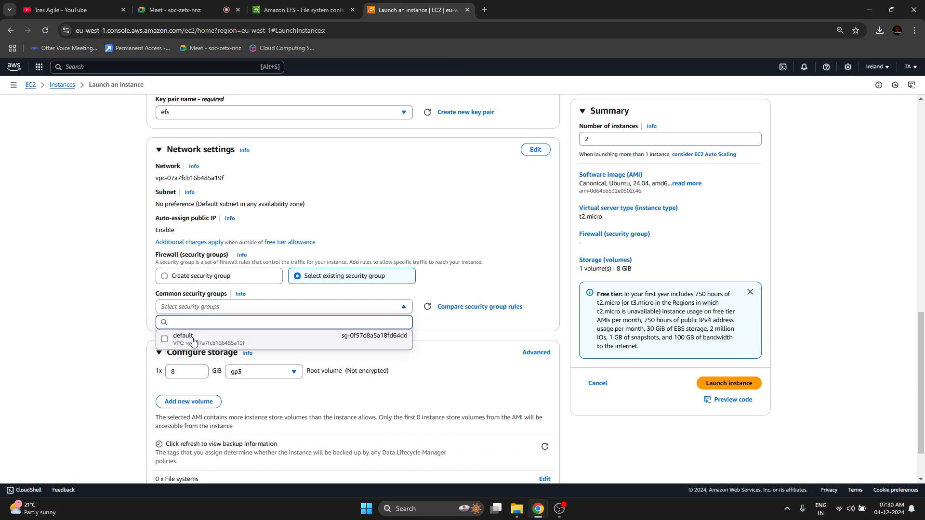
click(192, 338)
Step: Expand the advanced details of the launch form and open the user data field for editing
scroll(557, 277, down, 2)
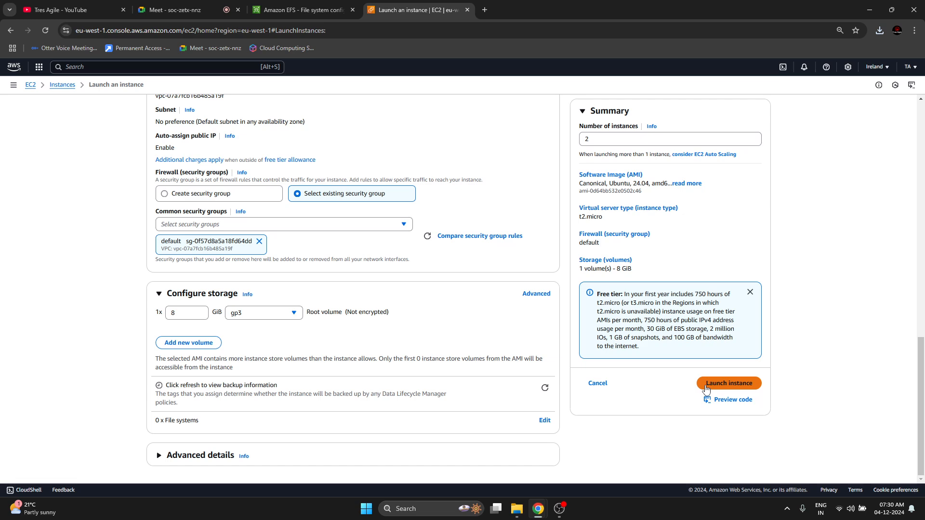
click(198, 464)
scroll(363, 364, down, 15)
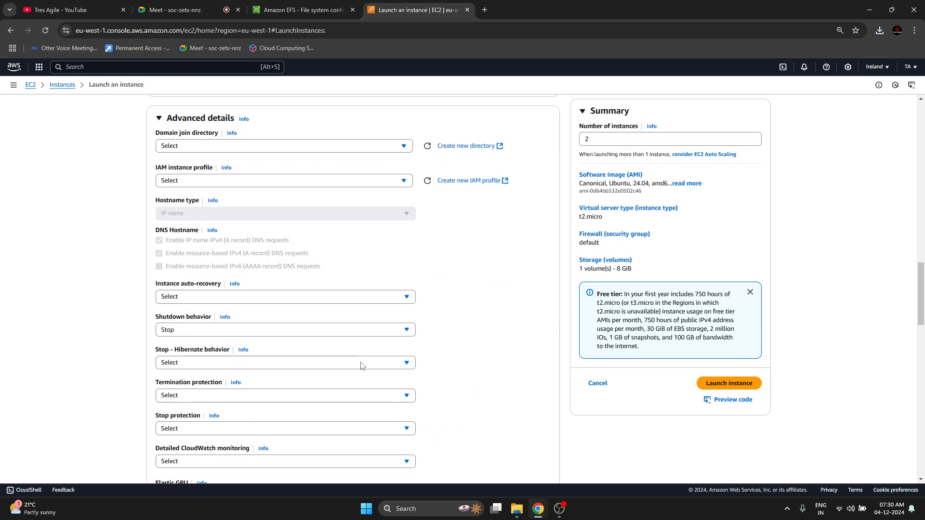
scroll(363, 364, down, 7)
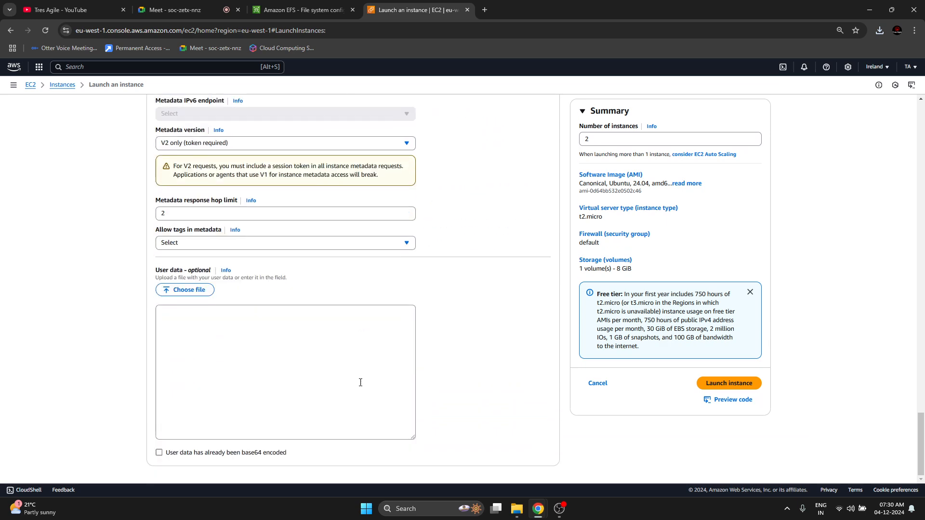
click(224, 336)
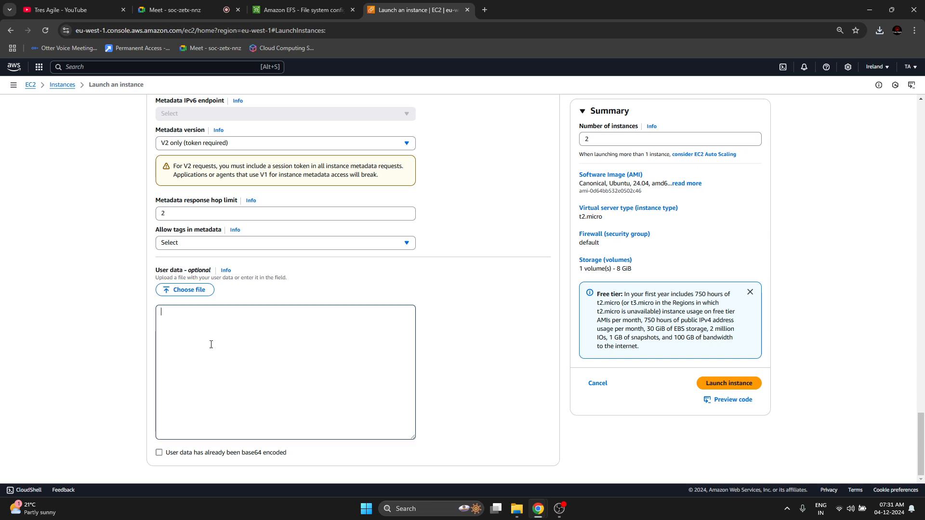
Step: Examine the file system types in test-efs's DNS mount commands on the EFS page and return to the launch form
click(183, 10)
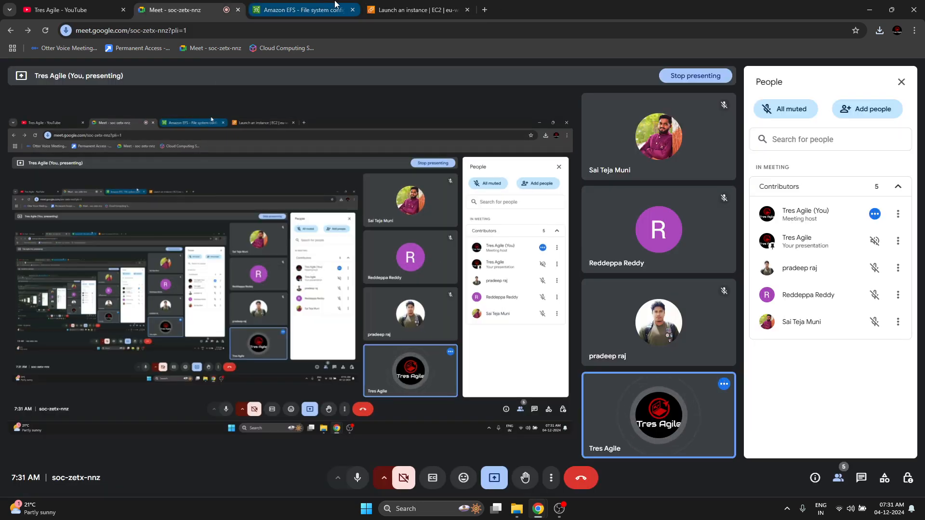
click(336, 6)
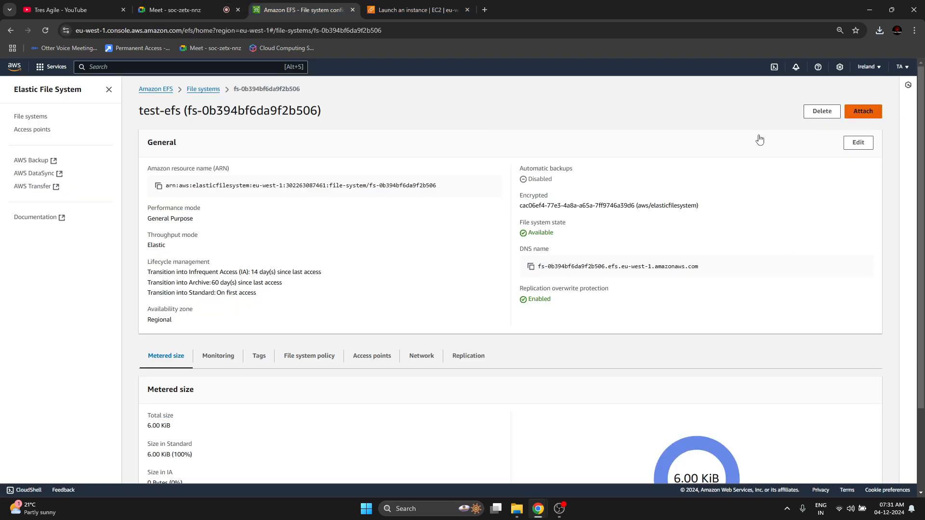
click(863, 111)
double_click(106, 326)
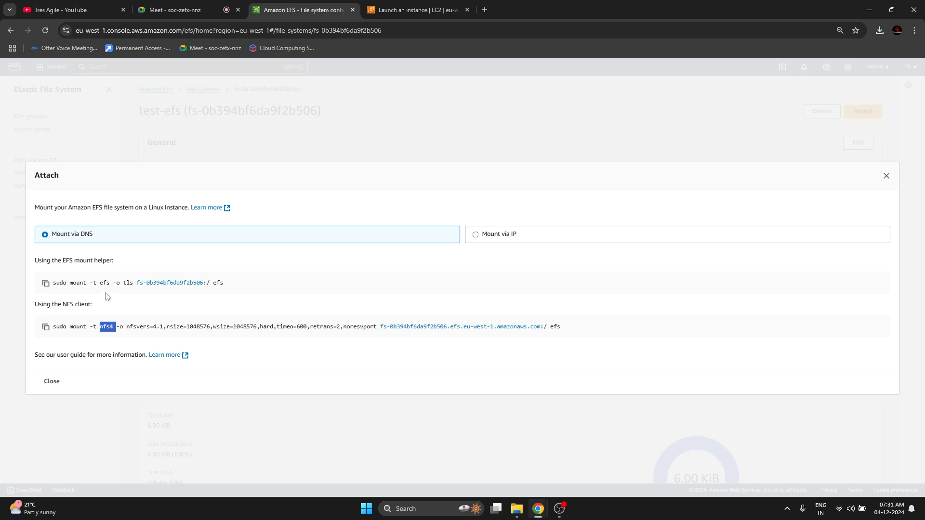
double_click(103, 283)
click(166, 332)
key(ctrl+Tab)
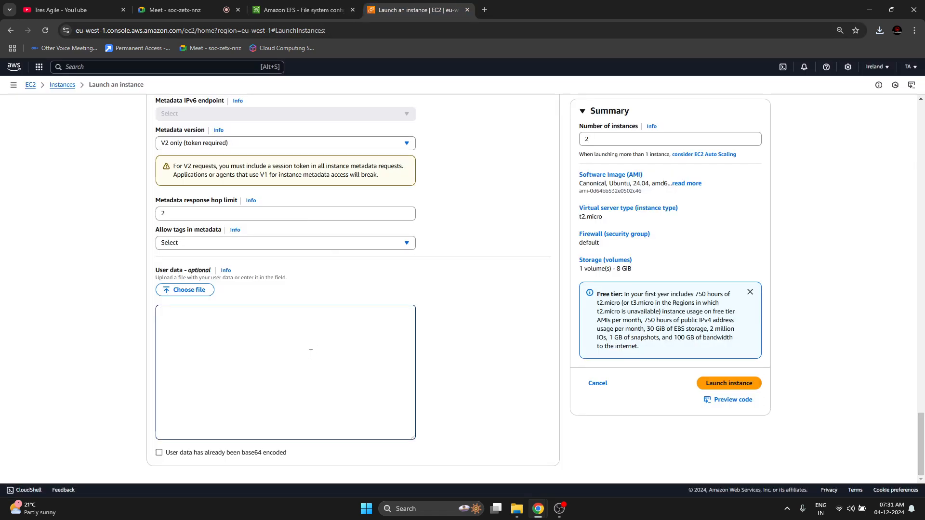
Step: Enter user data that starts with a bash shebang line and launch the two instances
click(311, 354)
text(#!.bin/bash)
key(BackSpace)
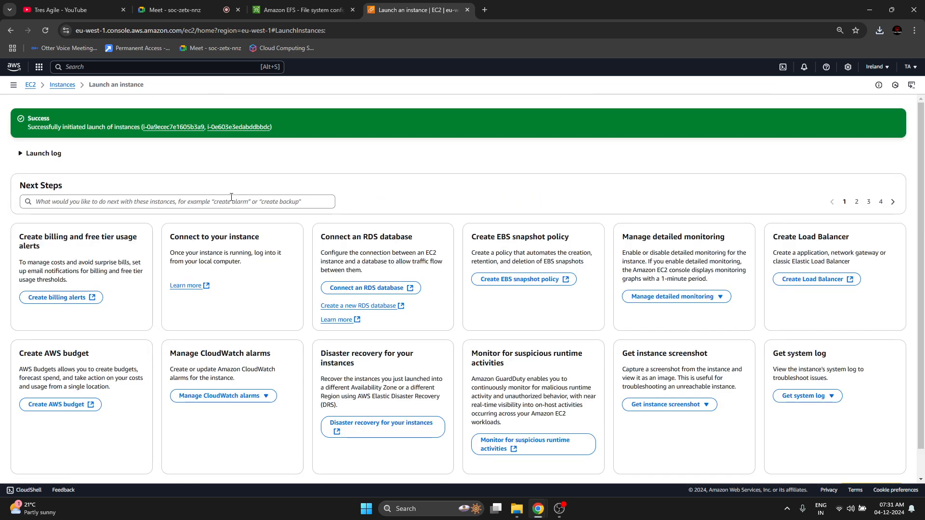
Step: Open the instances list and rename the two efs-demo instances as efs-demo-1 and efs-demo-2
click(62, 85)
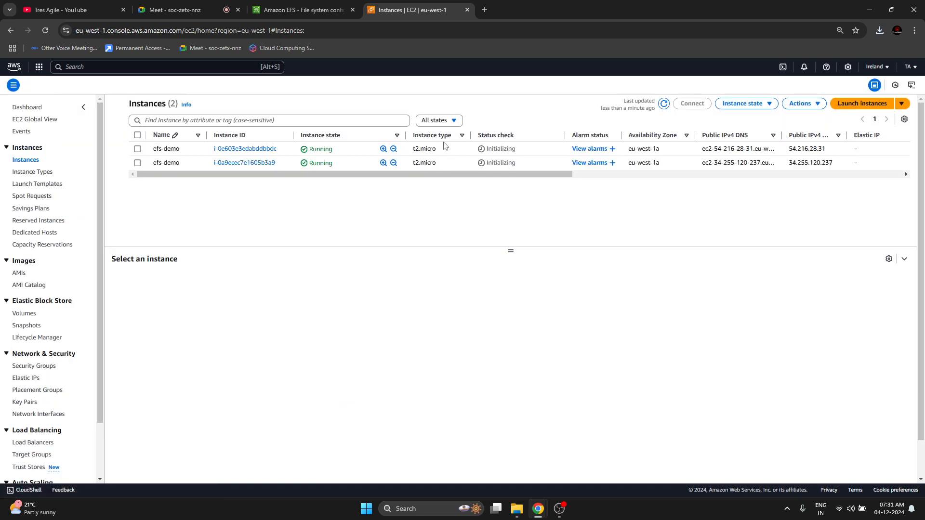
click(429, 150)
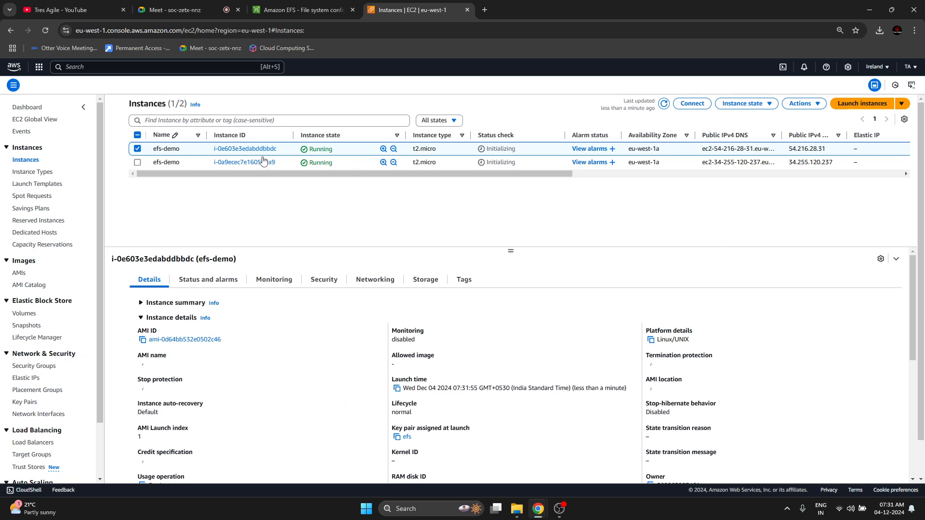
click(192, 150)
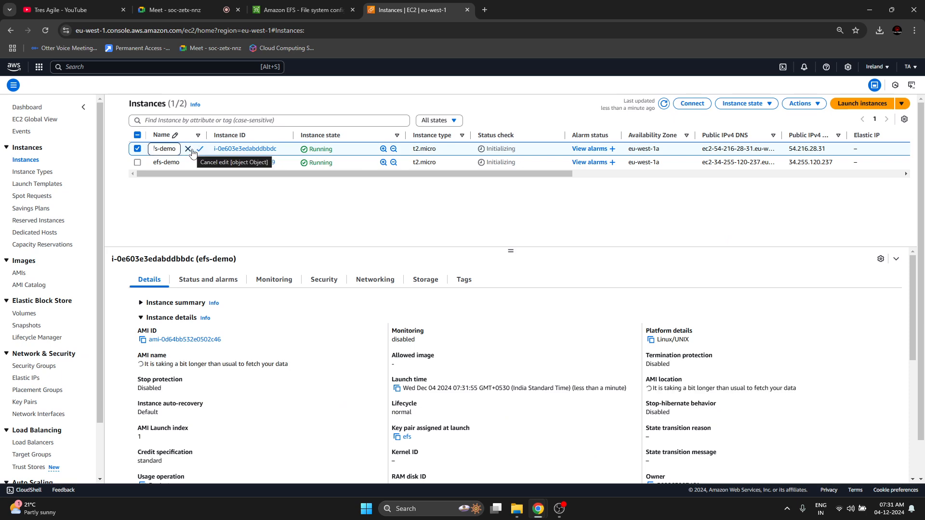
text(-1)
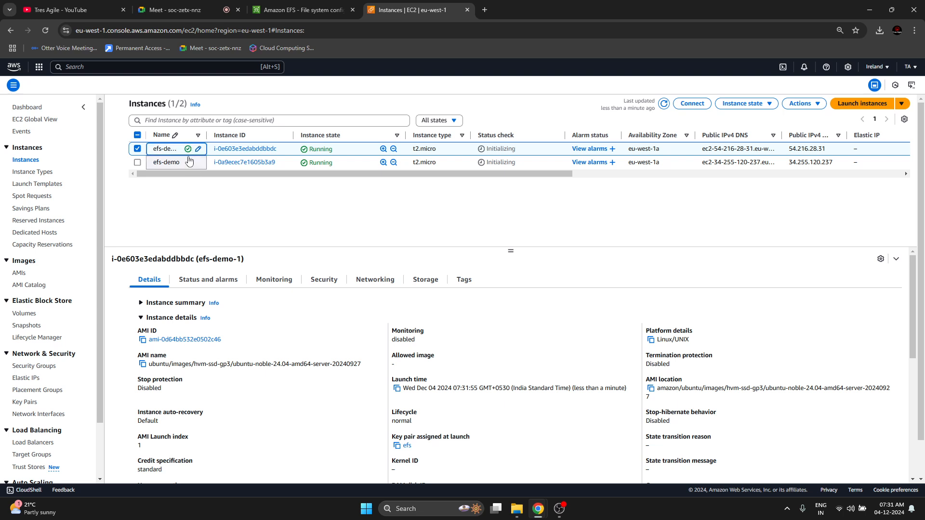
click(175, 163)
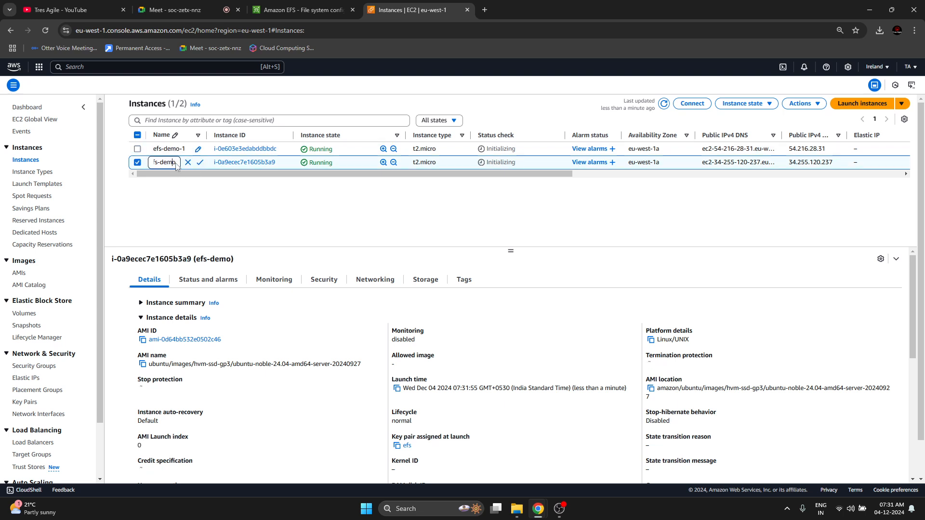
text(-2)
key(Return)
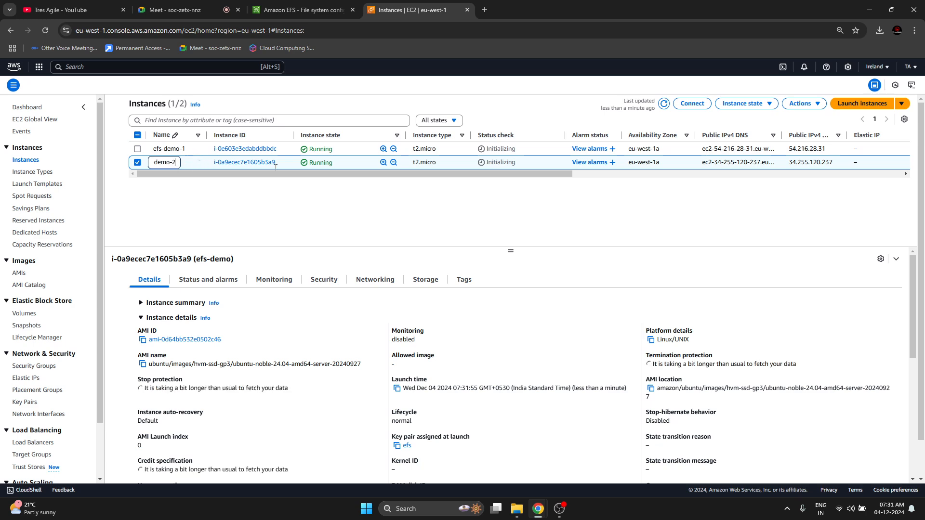
Step: Select the efs-demo-1 instance and open Git Bash in the Downloads folder from File Explorer
click(618, 153)
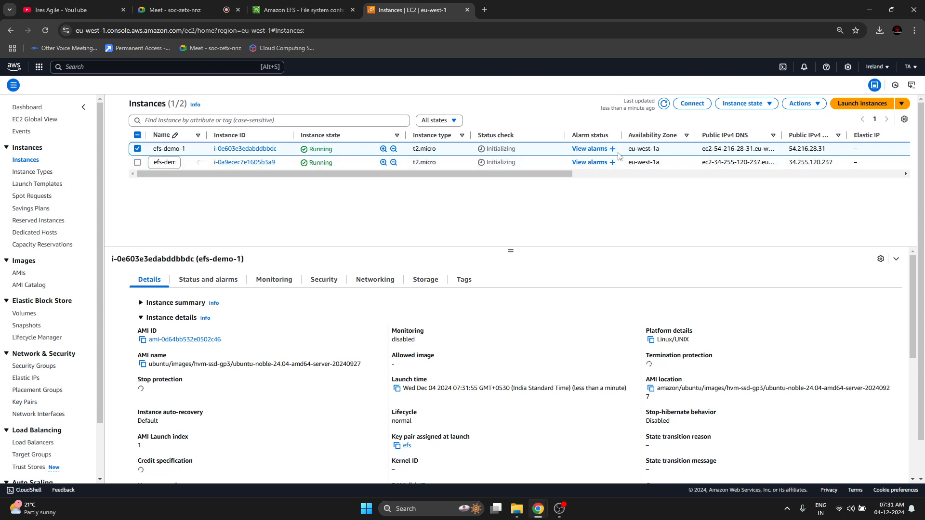
click(517, 509)
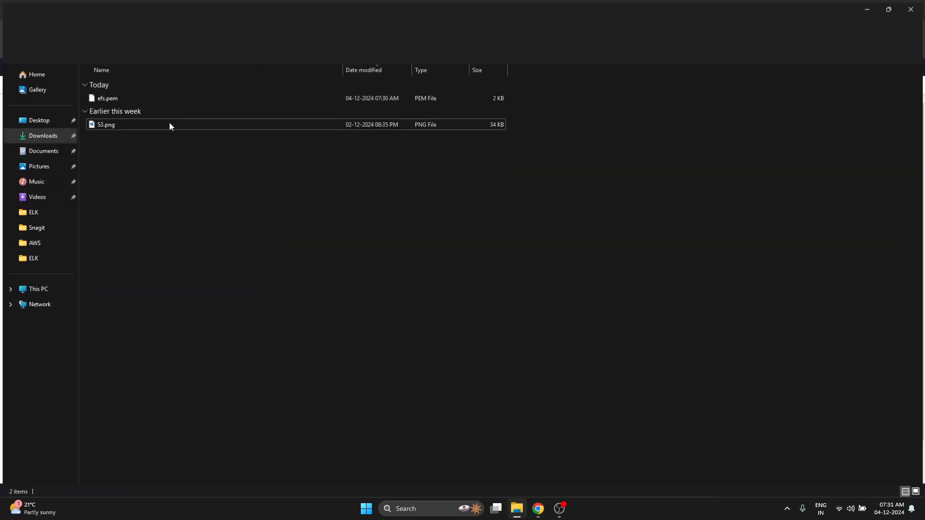
right_click(162, 154)
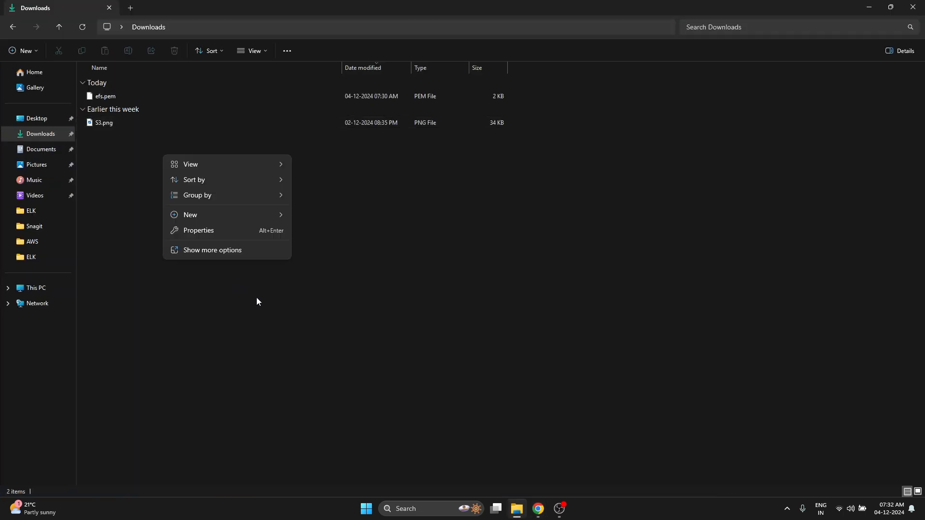
click(236, 250)
click(205, 253)
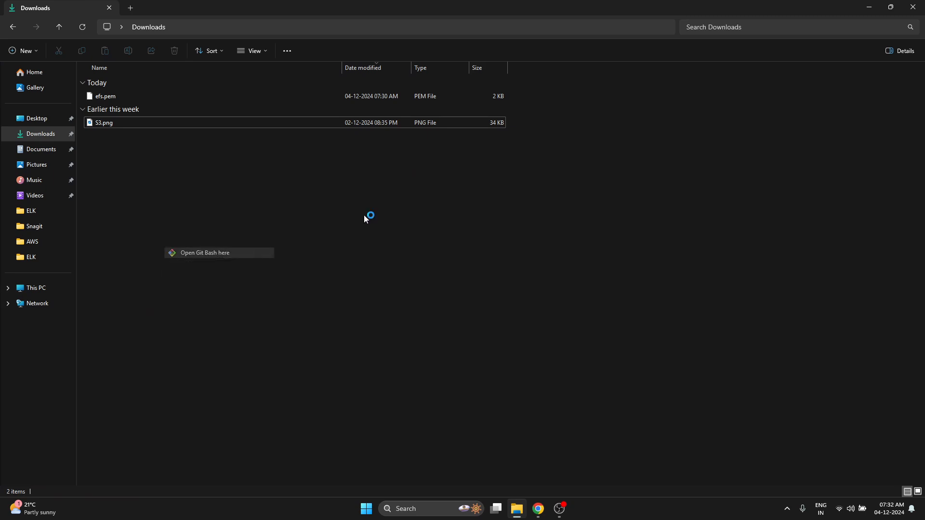
click(869, 7)
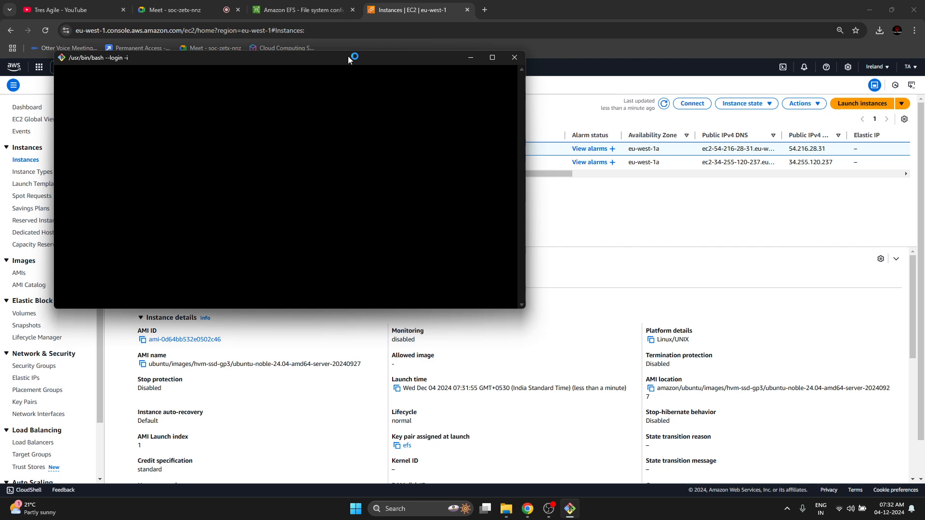
Step: Copy the example SSH command from efs-demo-1's connection instructions and return to the instances list
click(692, 103)
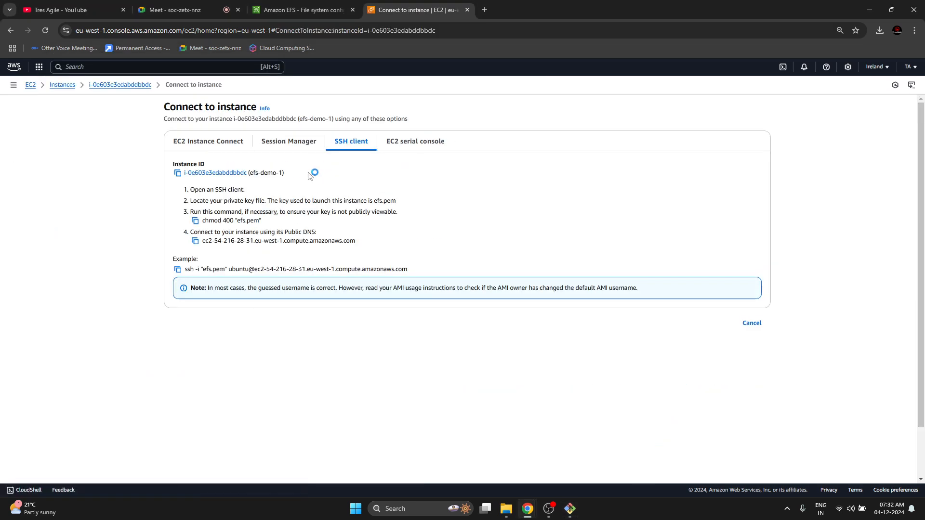
click(178, 269)
click(752, 323)
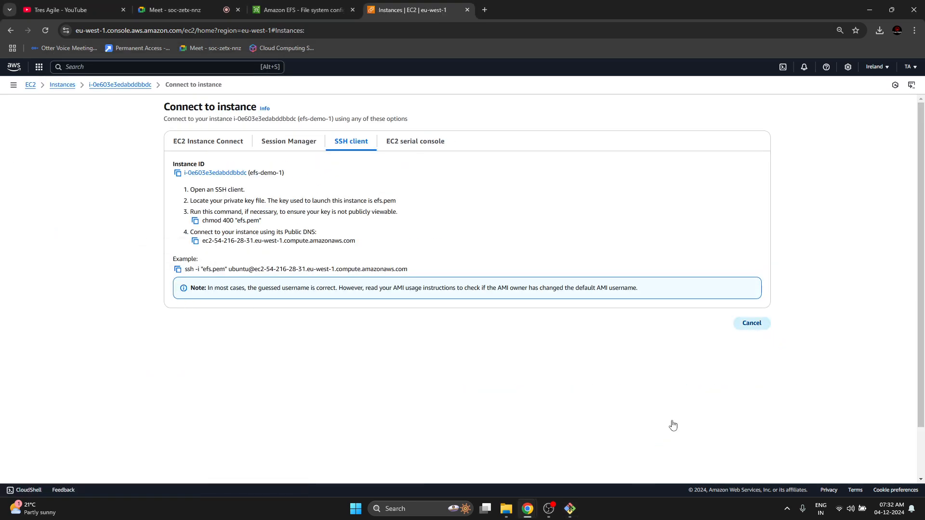
Step: Switch to Git Bash and run the copied SSH command to connect to efs-demo-1 as ubuntu with efs.pem
click(569, 509)
right_click(351, 150)
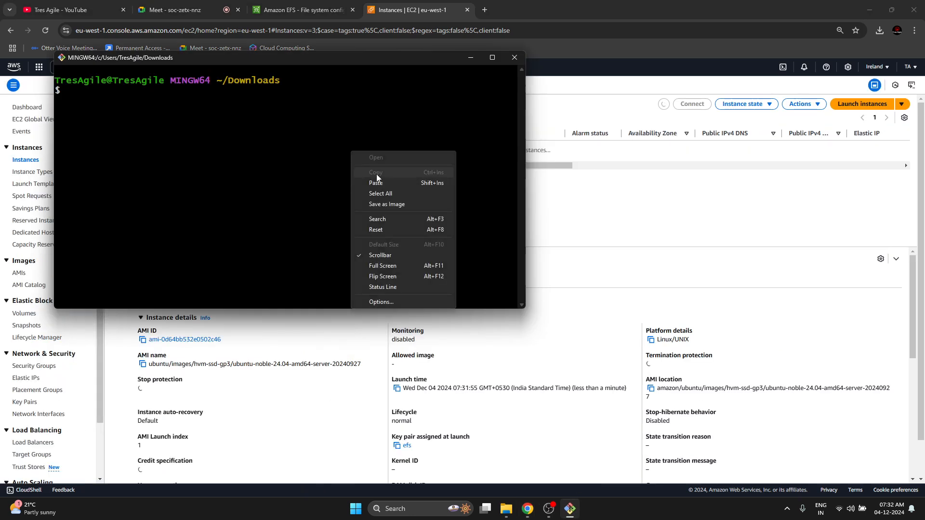
click(375, 183)
drag(357, 57, 606, 233)
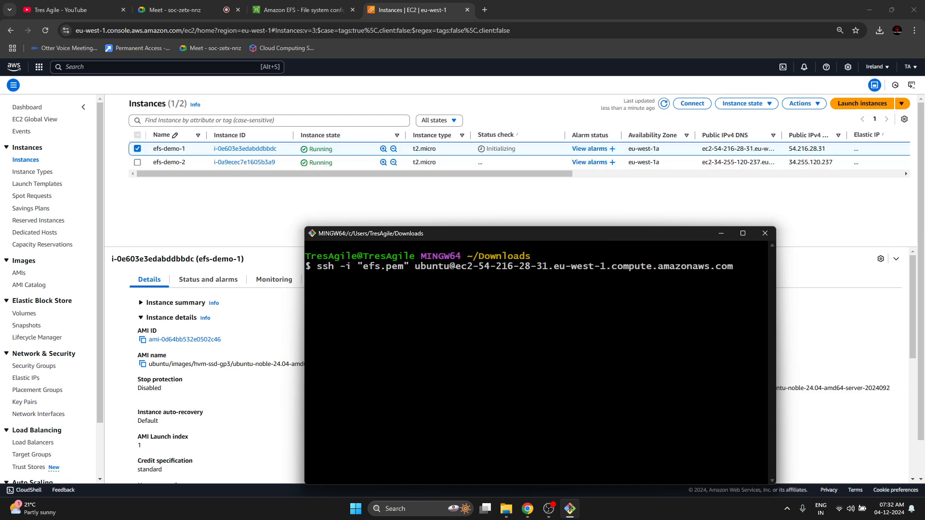
key(Return)
drag(588, 240, 589, 167)
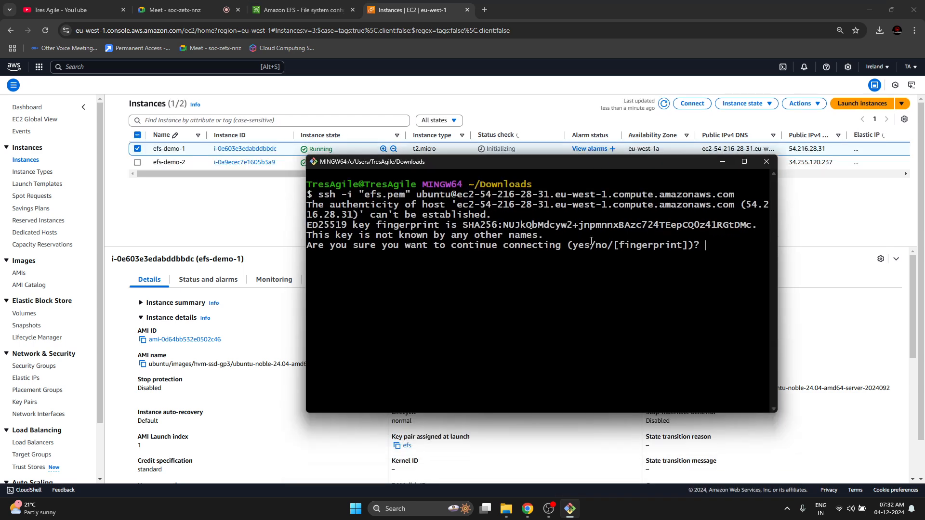
Step: Accept efs-demo-1's host key to continue the SSH connection and maximize the terminal window
text(yes)
key(Return)
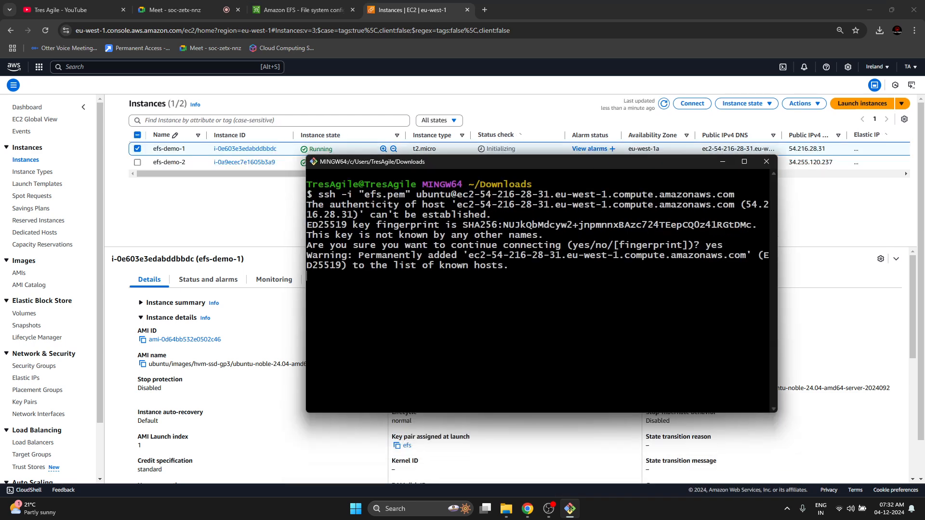
double_click(694, 162)
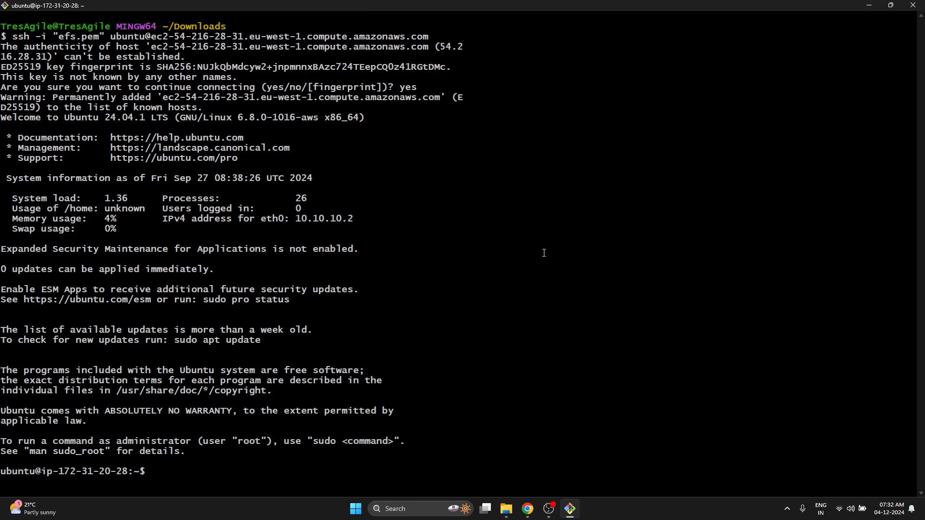
Step: Switch to the root user with sudo su and change to root's home directory
text(sudo su)
key(Return)
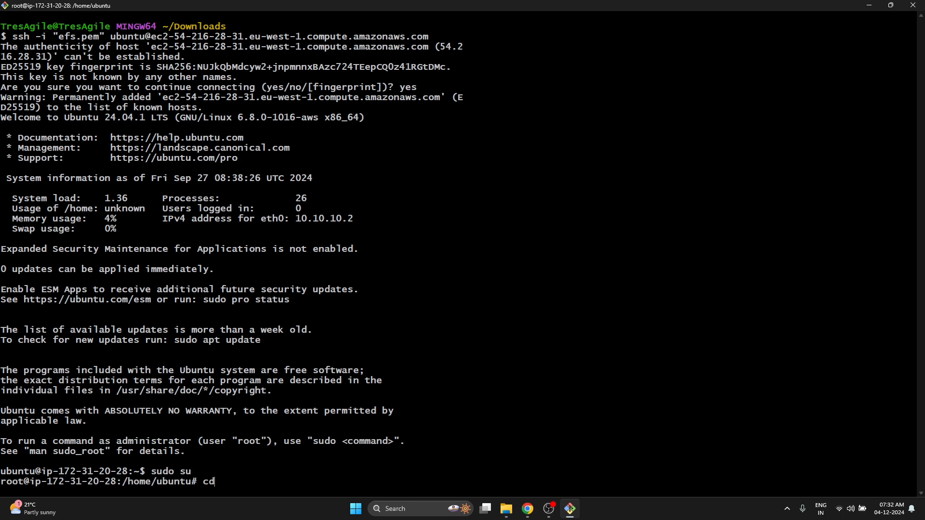
text(cd)
key(Return)
key(Return)
text(efs)
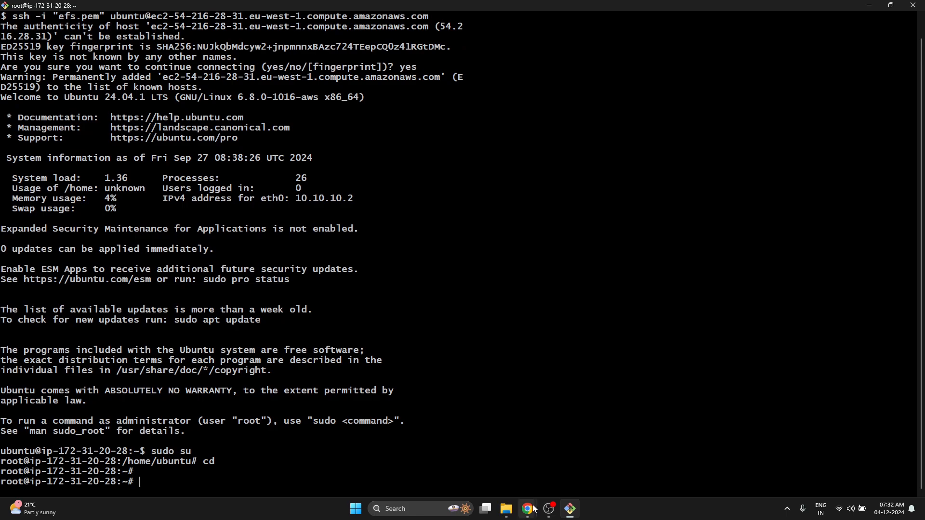
mouse_move(528, 509)
click(450, 458)
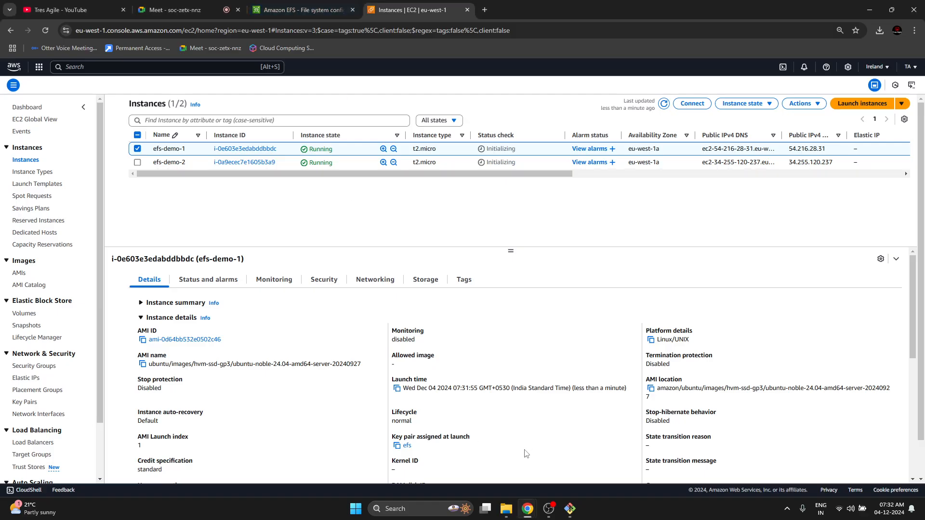
mouse_move(571, 509)
click(562, 427)
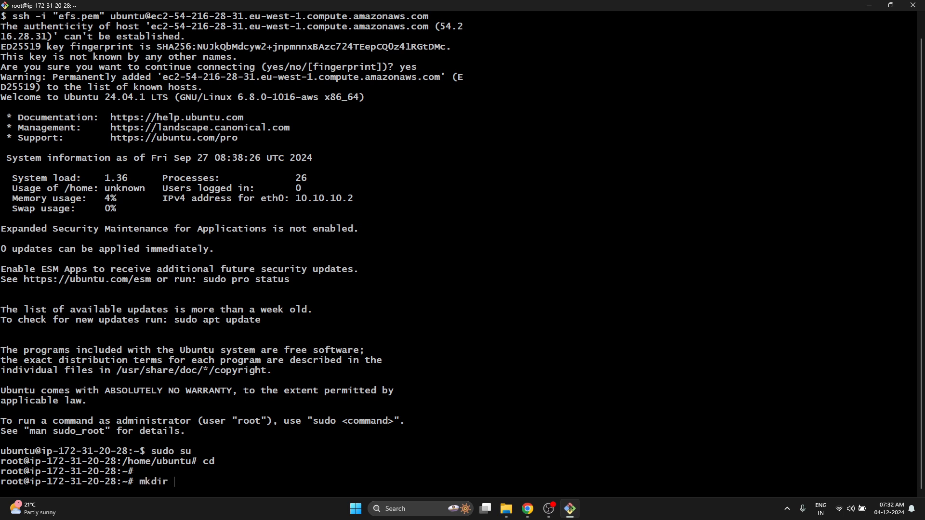
Step: Create the directory efs-demo, print its full path from inside it, and return to the home directory
text(mkdir efs-demo)
key(Return)
text(cd ef)
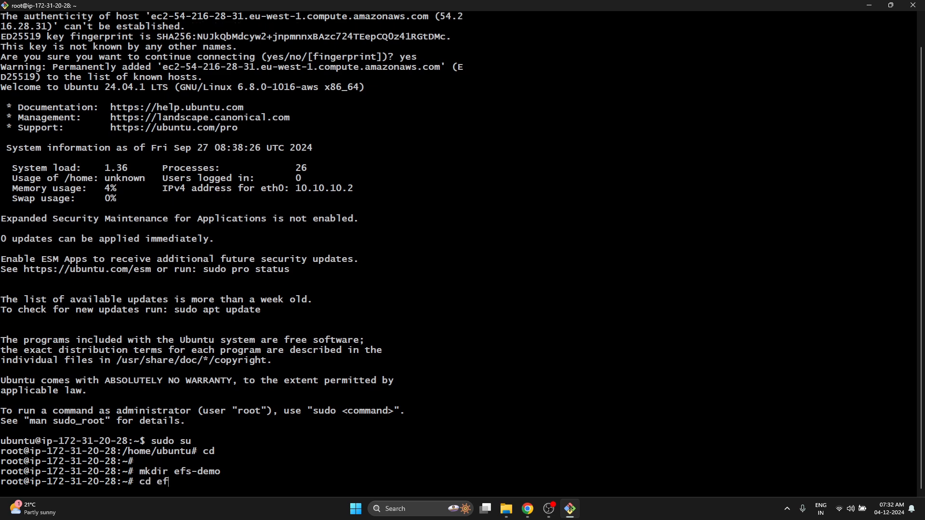
key(Tab)
key(Return)
text(pwd)
key(Return)
text(cd)
key(Return)
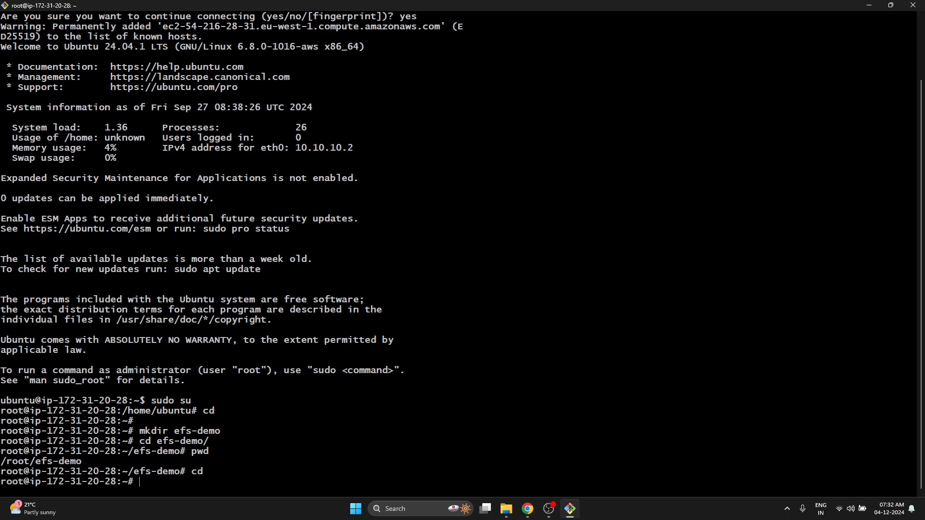
Step: Switch to the test-efs page in Chrome and copy the EFS mount helper command from the Attach dialog
click(475, 448)
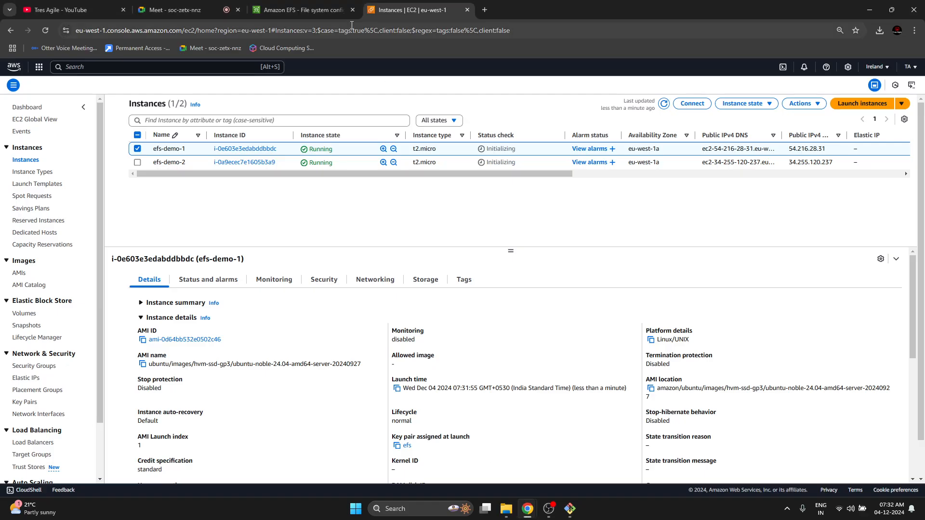
click(298, 4)
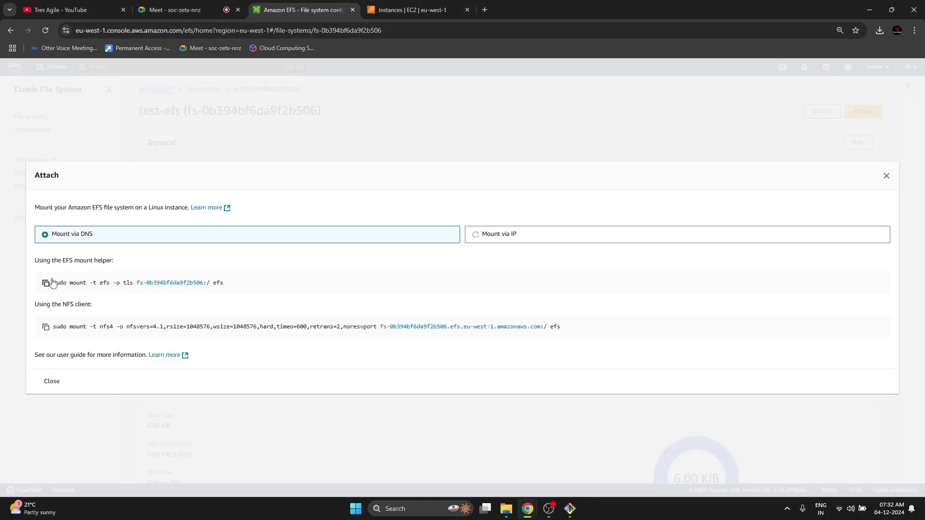
double_click(57, 260)
click(46, 283)
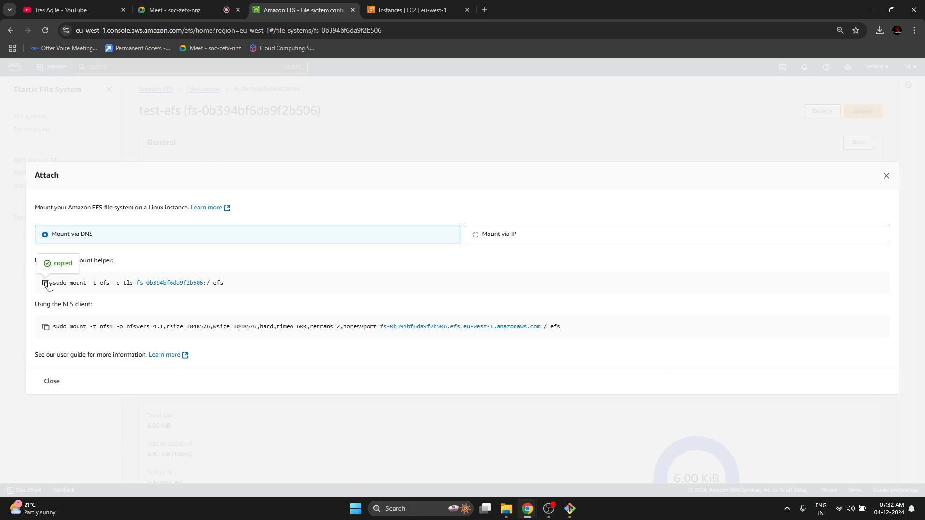
Step: Switch to Git Bash and try to mount the file system with the copied command, using /root/efs-demo/ as the mount point
click(570, 509)
right_click(605, 162)
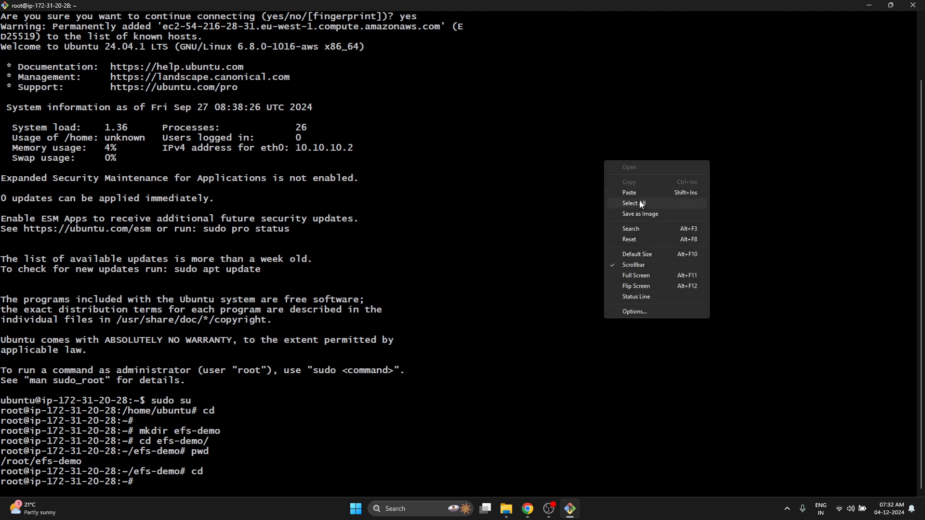
click(637, 194)
key(End)
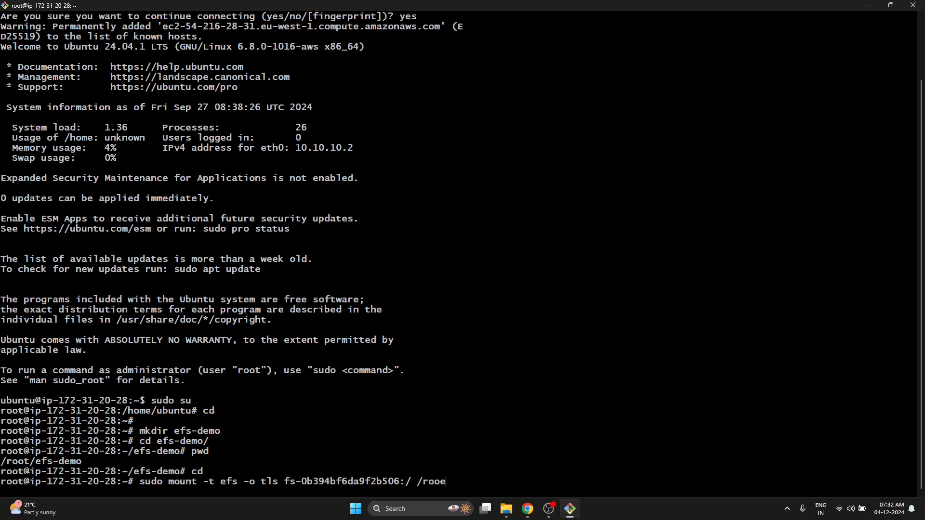
text(efs-demo/)
key(Return)
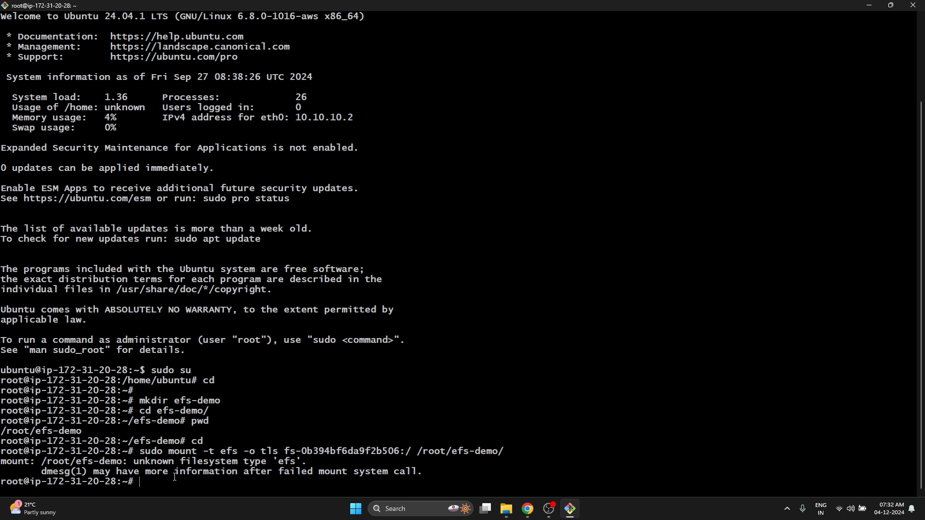
Step: Copy the error text "unknown filesystem type 'efs'." from the terminal and search Google for it in a new Chrome tab
drag(130, 463, 308, 463)
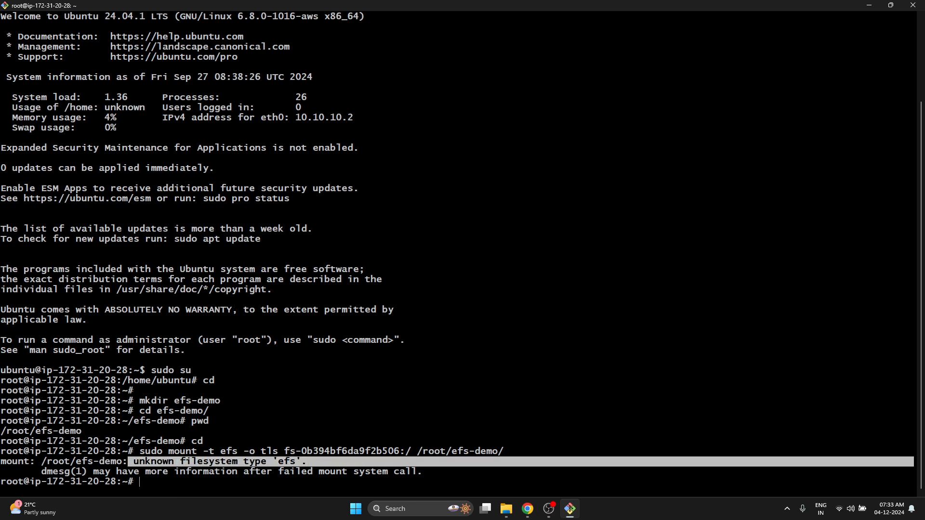
right_click(299, 462)
click(322, 329)
mouse_move(528, 509)
click(475, 458)
click(485, 9)
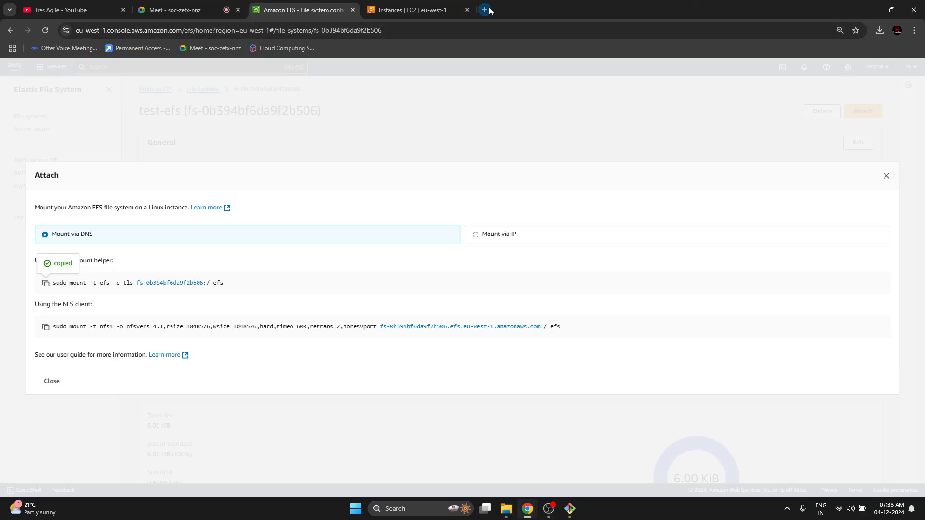
key(ctrl+v)
key(Return)
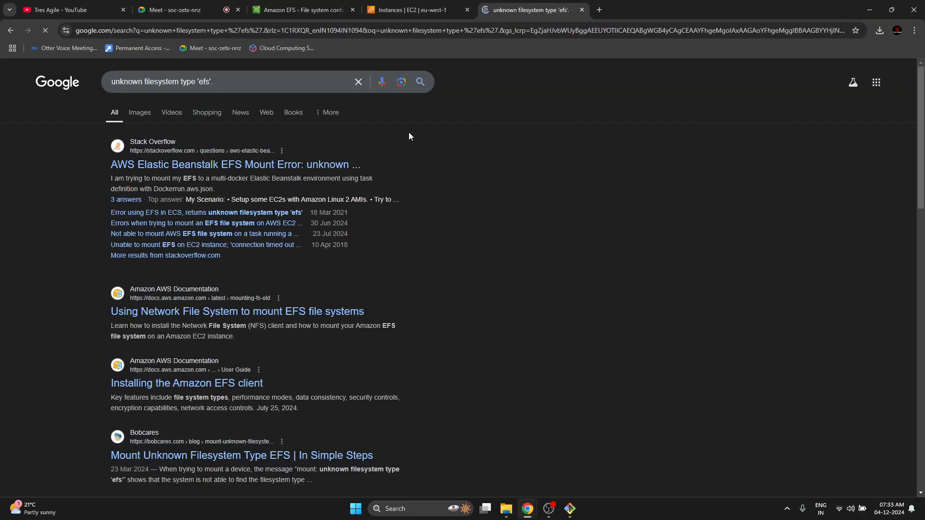
Step: Open the Stack Overflow question about the EFS mount error and examine its answers for the required package
click(330, 165)
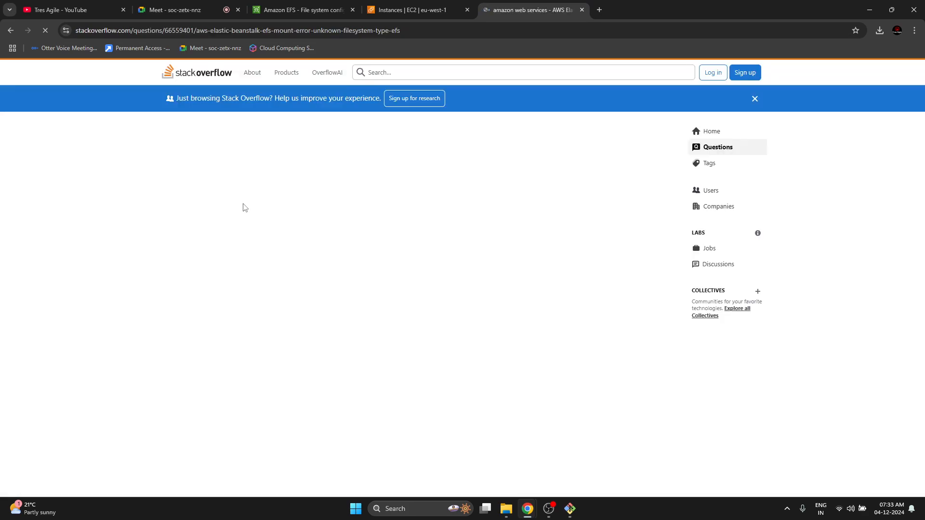
scroll(85, 336, down, 10)
scroll(48, 362, down, 3)
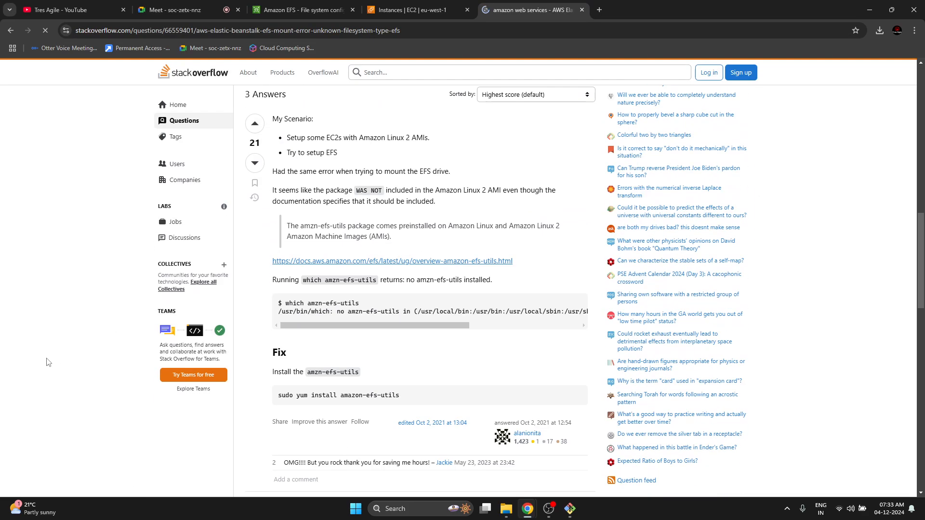
scroll(115, 359, up, 1)
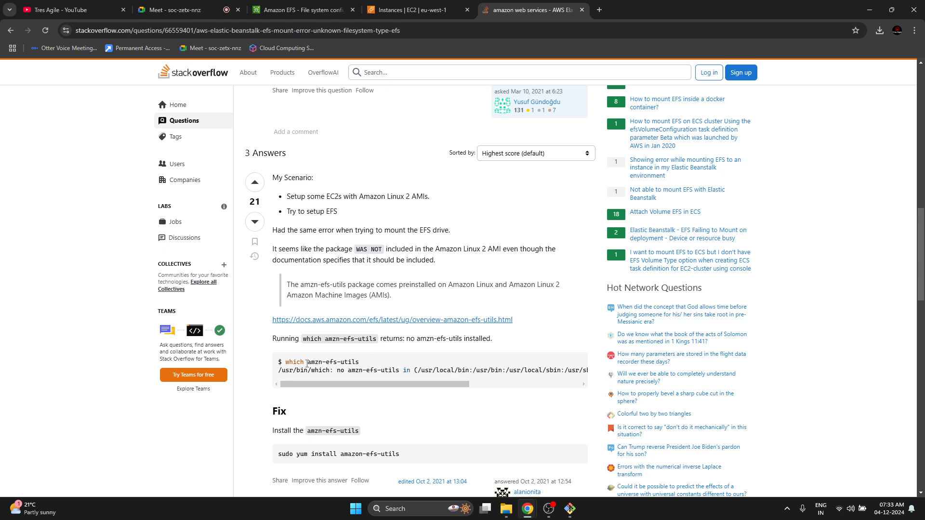
drag(307, 363, 359, 361)
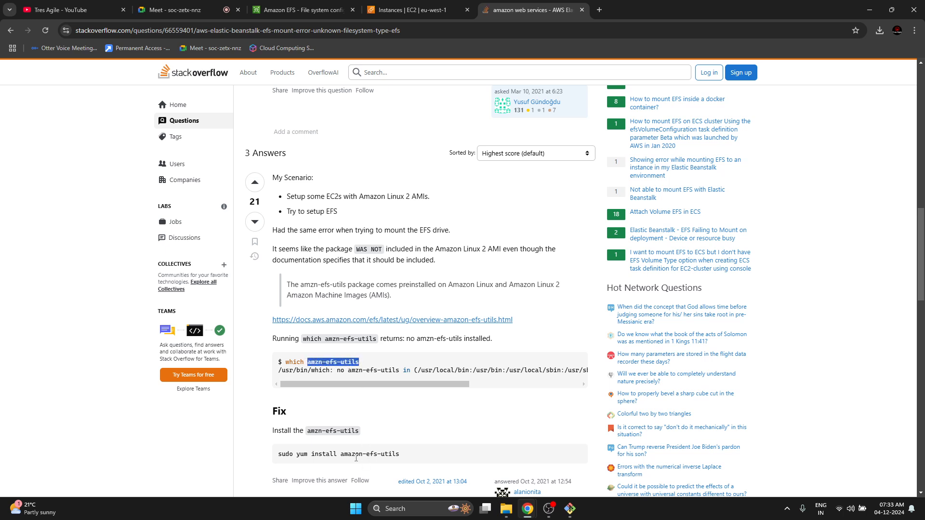
scroll(334, 380, down, 7)
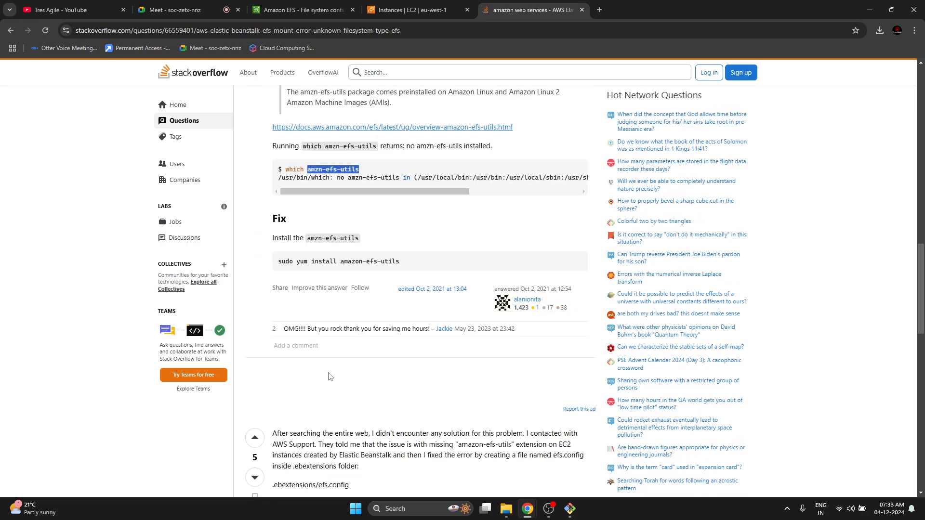
scroll(330, 376, down, 4)
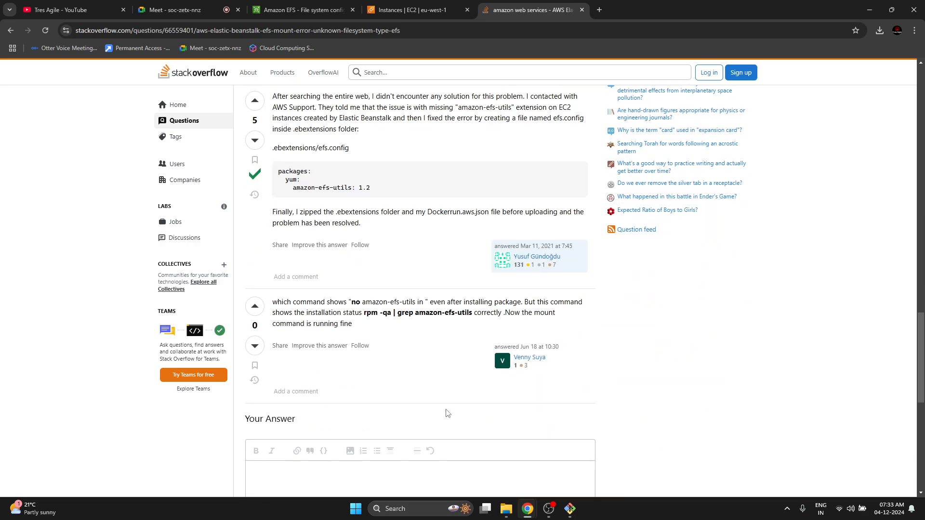
scroll(371, 408, up, 6)
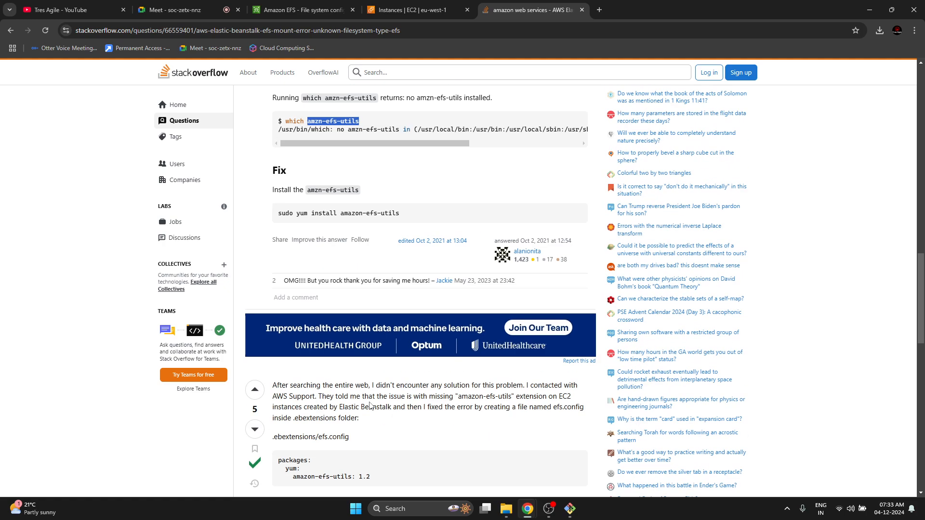
Step: Switch to Git Bash and try to install the efs-utils package with apt
click(570, 509)
key(Return)
key(Return)
text(a)
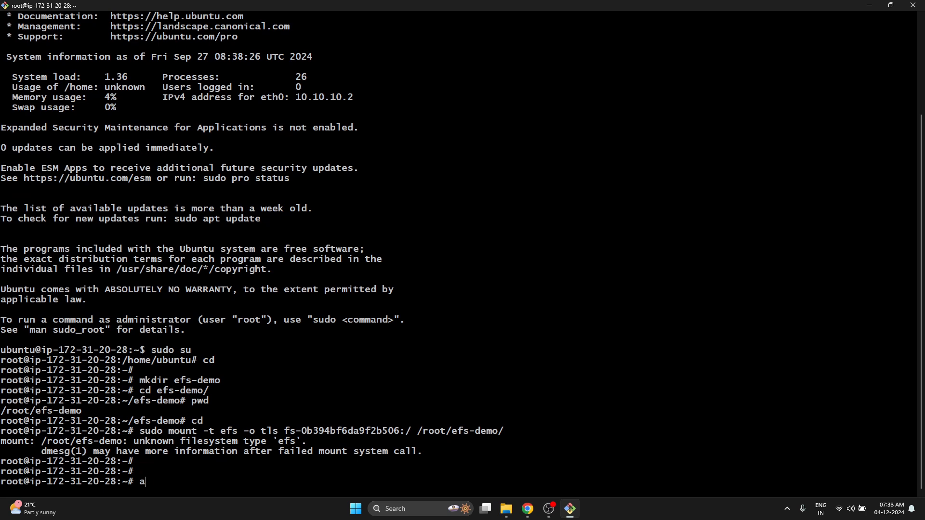
text(pt install efs-utils)
key(Return)
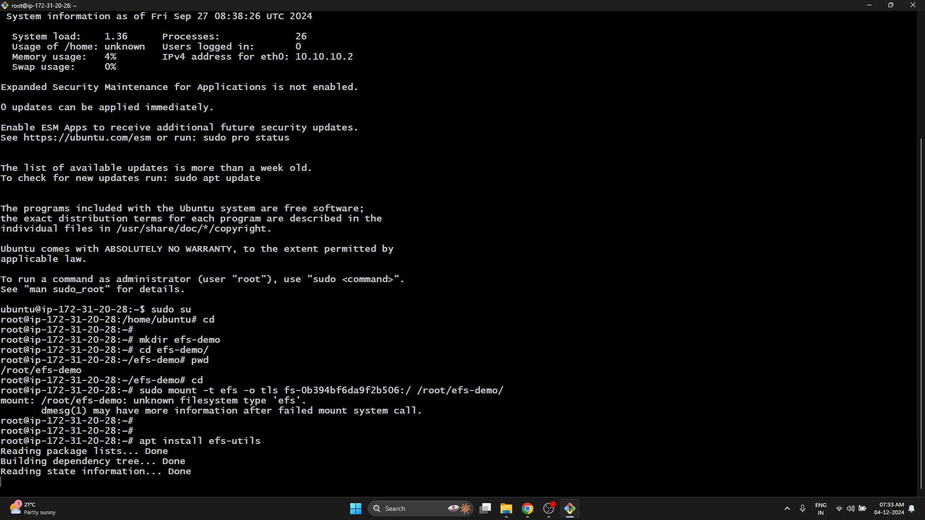
Step: Edit the previous apt command and try to install the package as amazon-efs-utils
key(Up)
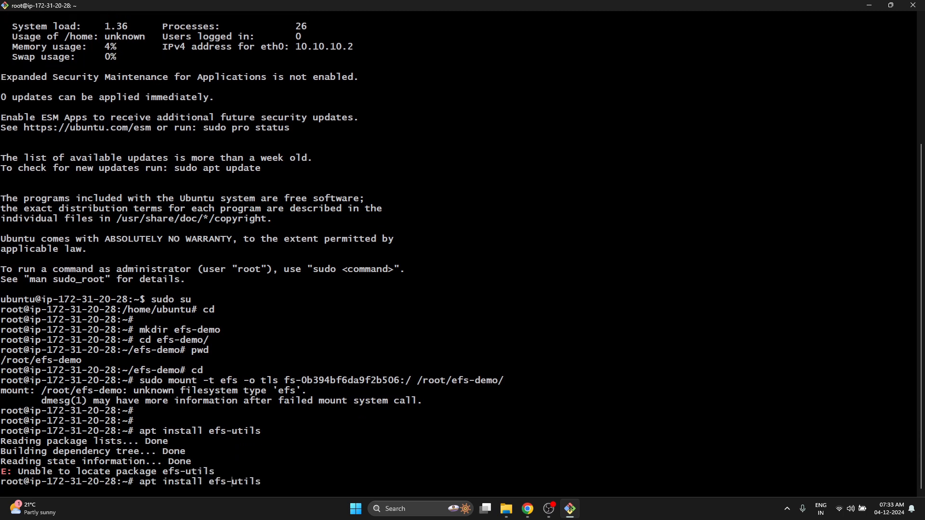
text(amaon-)
text(z)
key(Return)
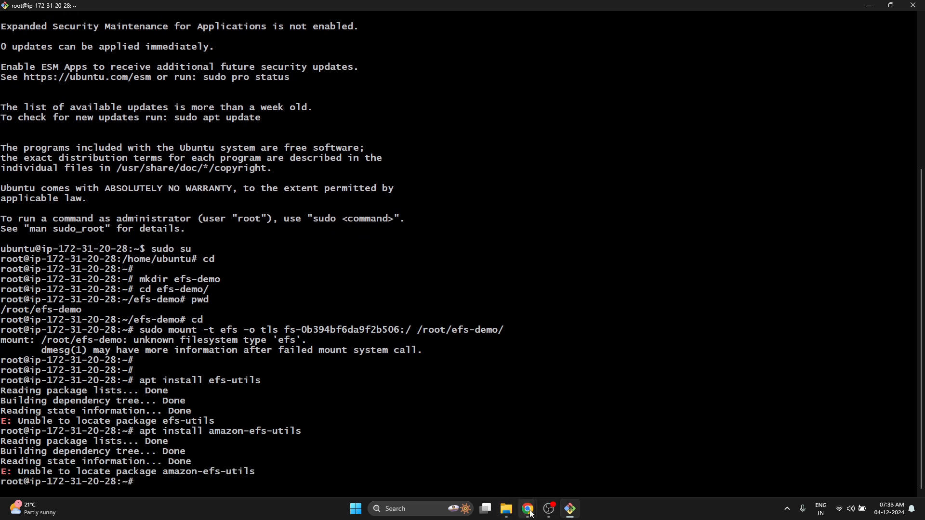
Step: Switch to Chrome and search Google for "efs utils package ubuntu 24"
mouse_move(528, 508)
click(508, 452)
click(589, 28)
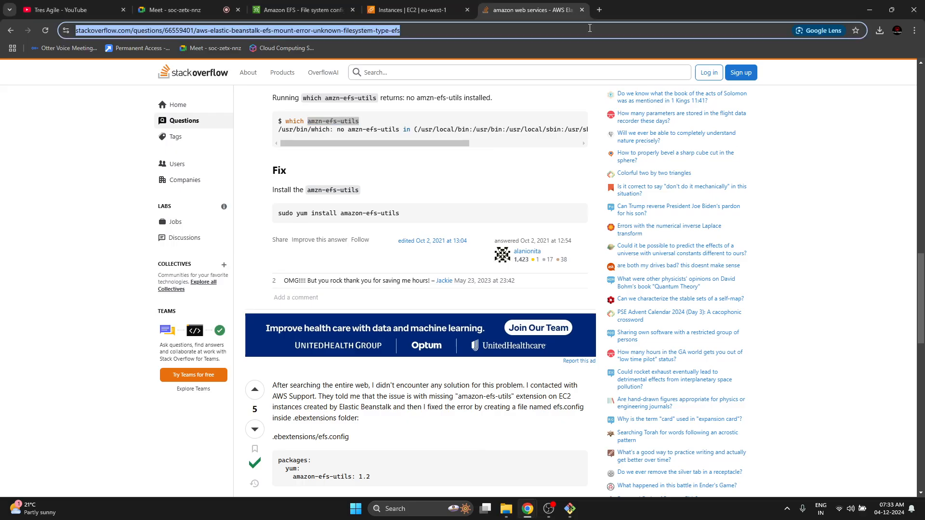
text(efs u)
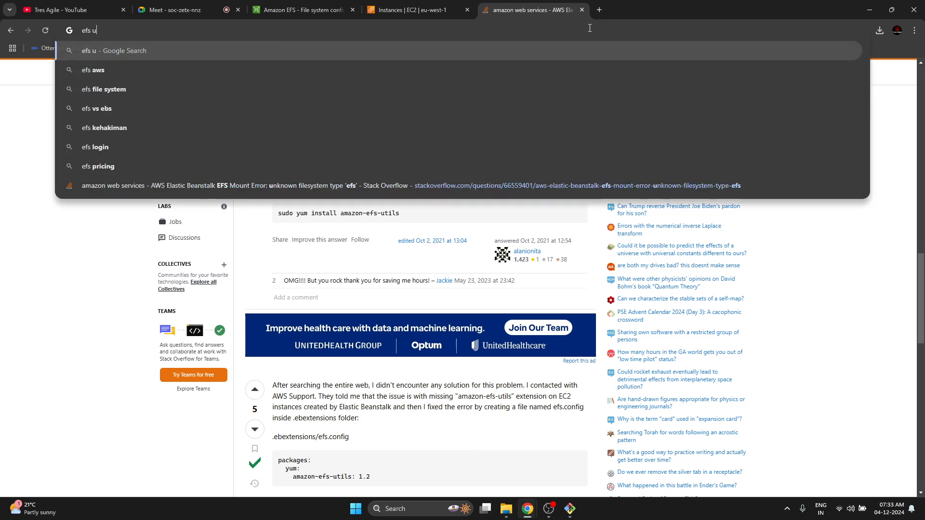
text(tils package ubuntu )
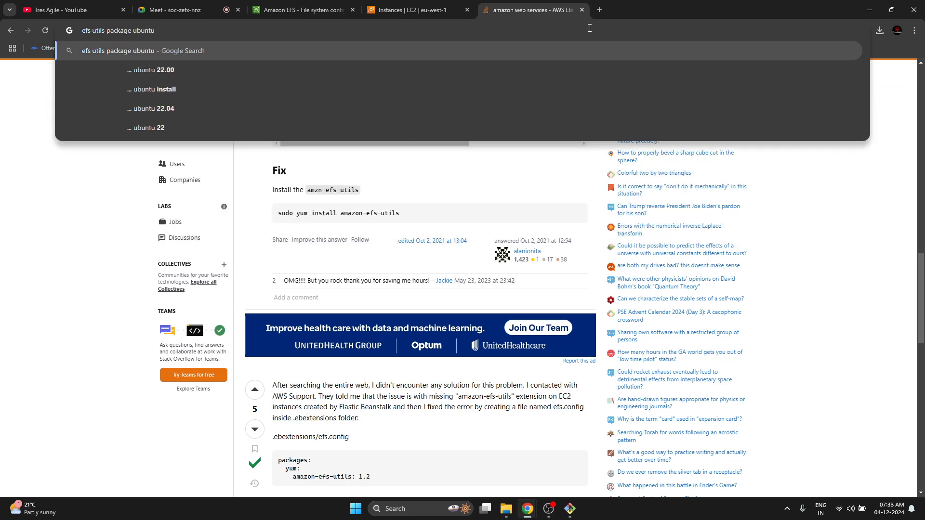
text(24)
key(Return)
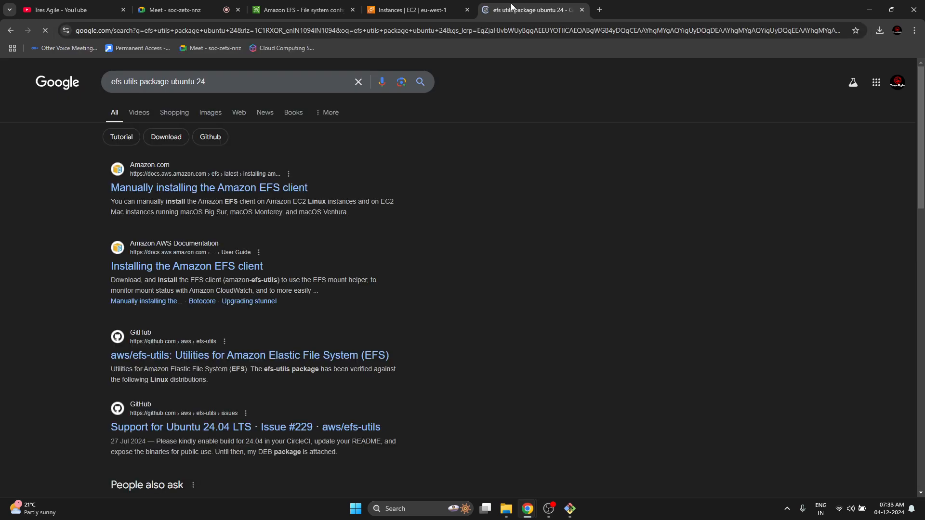
Step: Open the AWS guide on manually installing the Amazon EFS client and go to its section on other Linux distributions
click(278, 189)
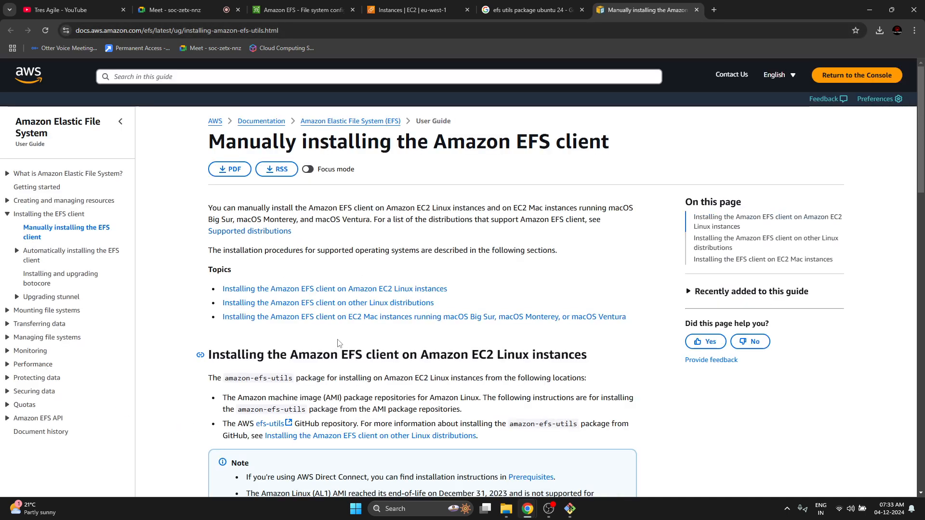
scroll(366, 328, down, 1)
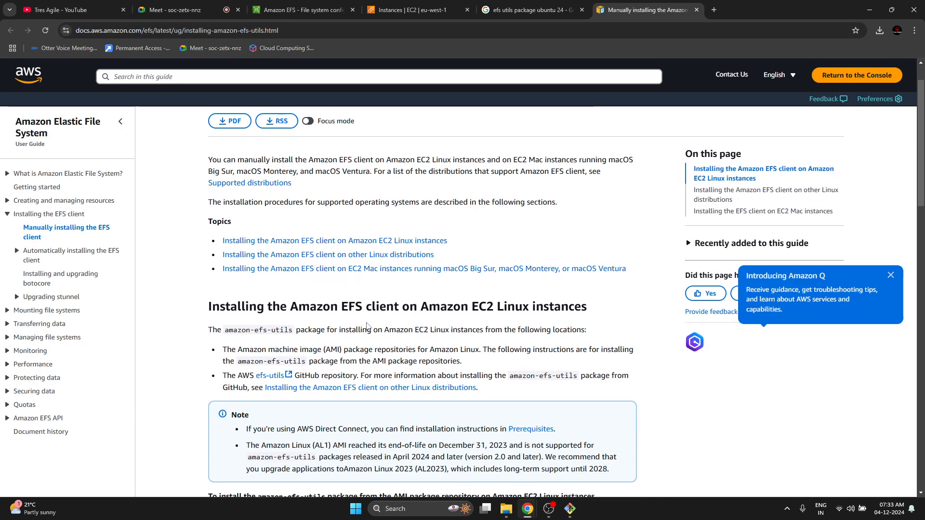
click(410, 254)
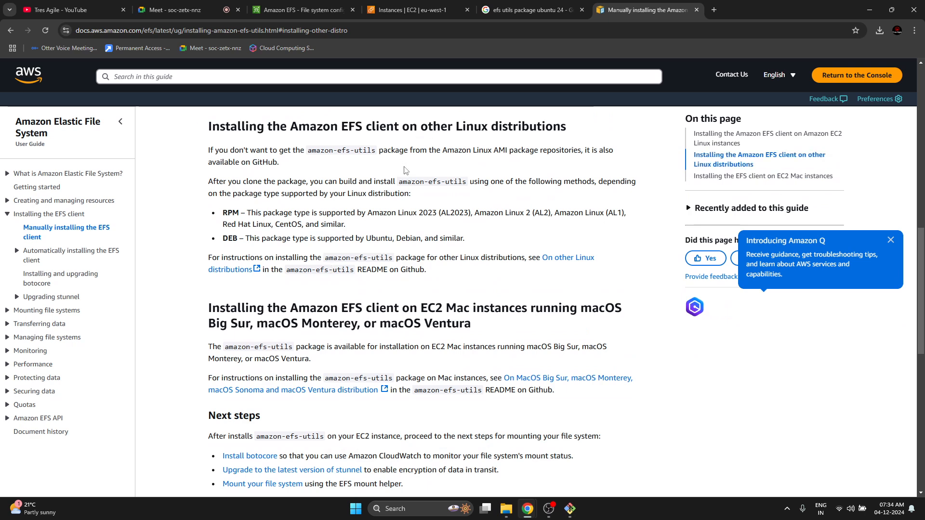
Step: Read the guide's notes on other Linux distributions and EC2 Mac instances, dismiss the Amazon Q popup, and return to the EC2 Linux section
drag(250, 238, 422, 237)
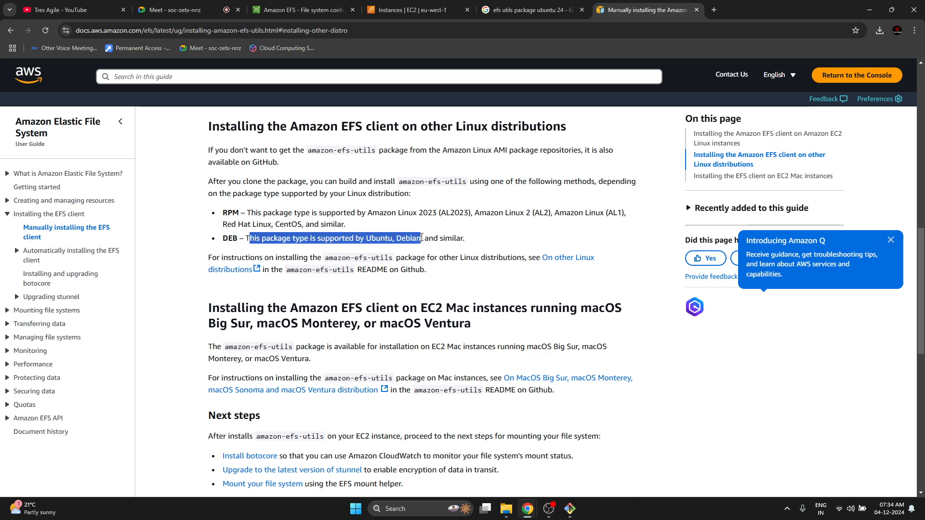
click(345, 249)
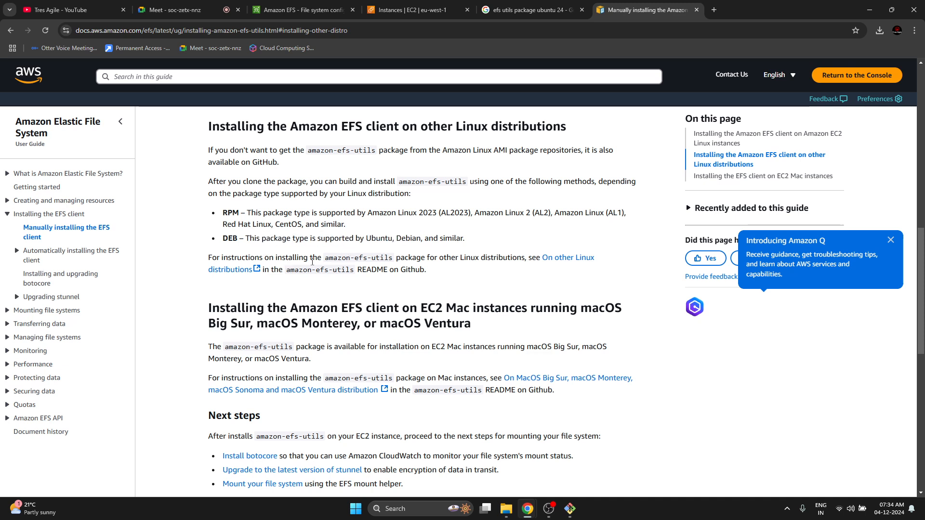
scroll(311, 321, down, 2)
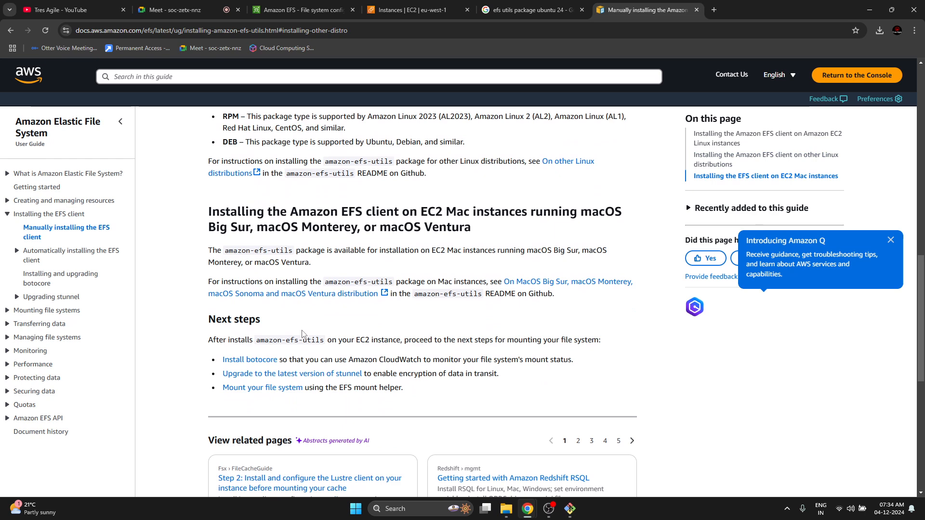
drag(261, 339, 413, 339)
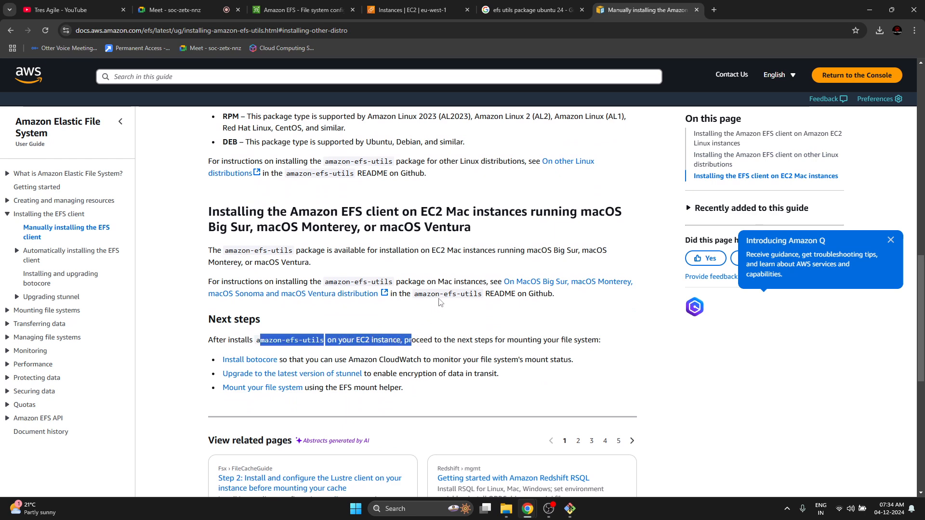
drag(246, 250, 365, 251)
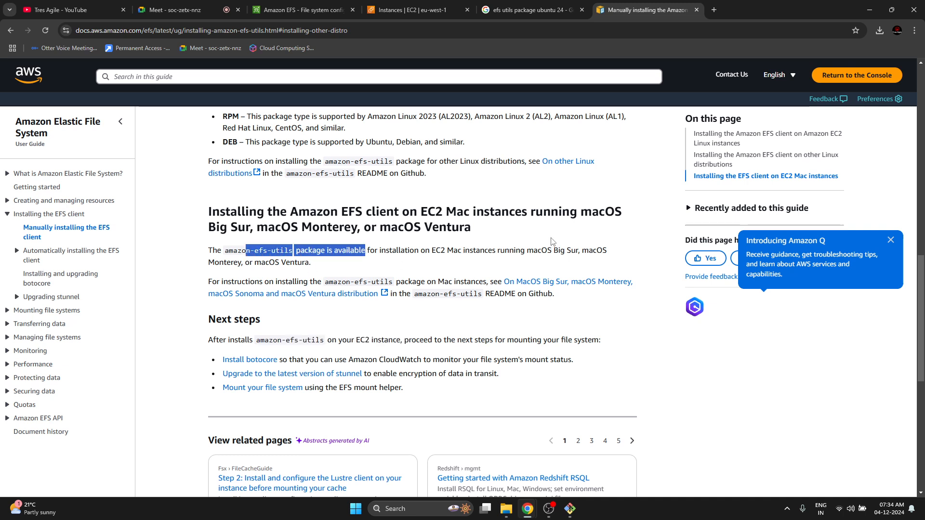
click(889, 241)
click(765, 139)
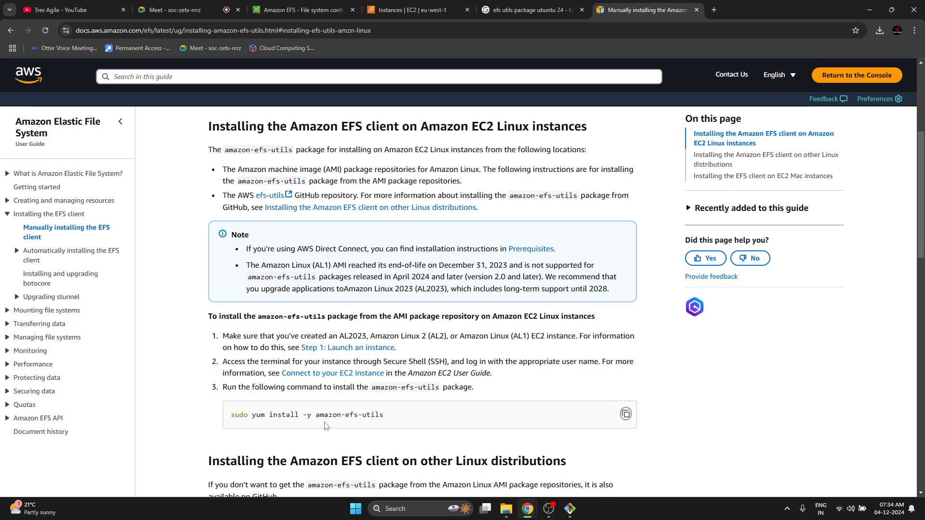
Step: Examine the guide's yum install command for amazon-efs-utils and the RPM and DEB package types for other Linux distributions
drag(324, 415, 368, 413)
scroll(399, 355, down, 2)
scroll(366, 289, down, 2)
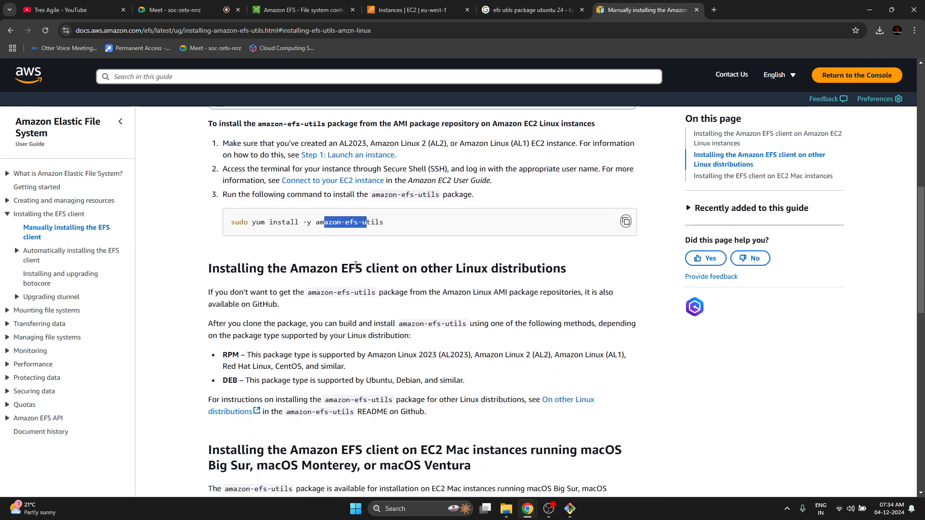
drag(359, 268, 465, 270)
drag(260, 292, 386, 293)
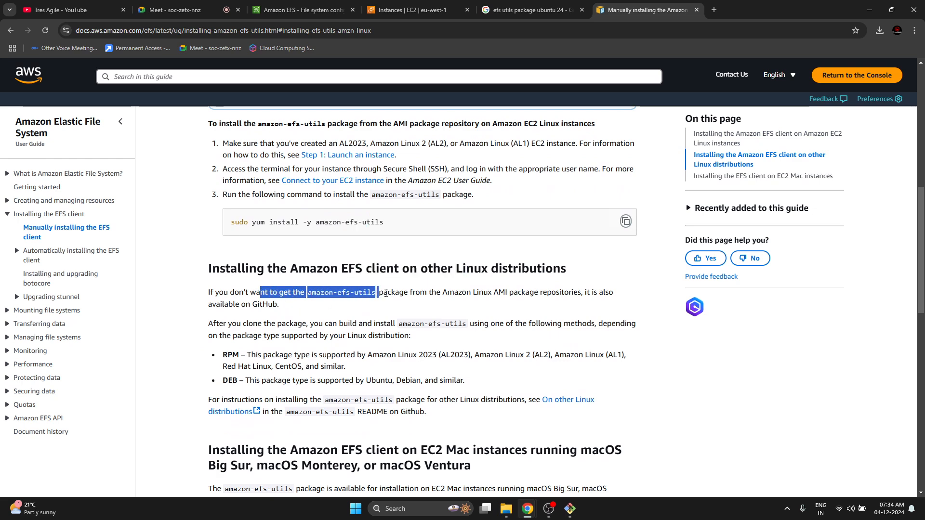
click(457, 296)
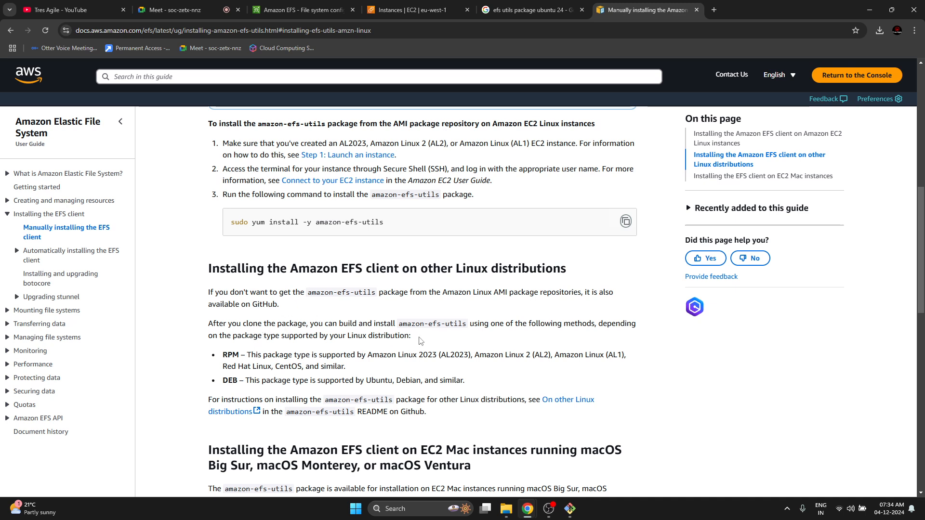
drag(278, 355, 352, 355)
click(363, 381)
drag(241, 382, 459, 378)
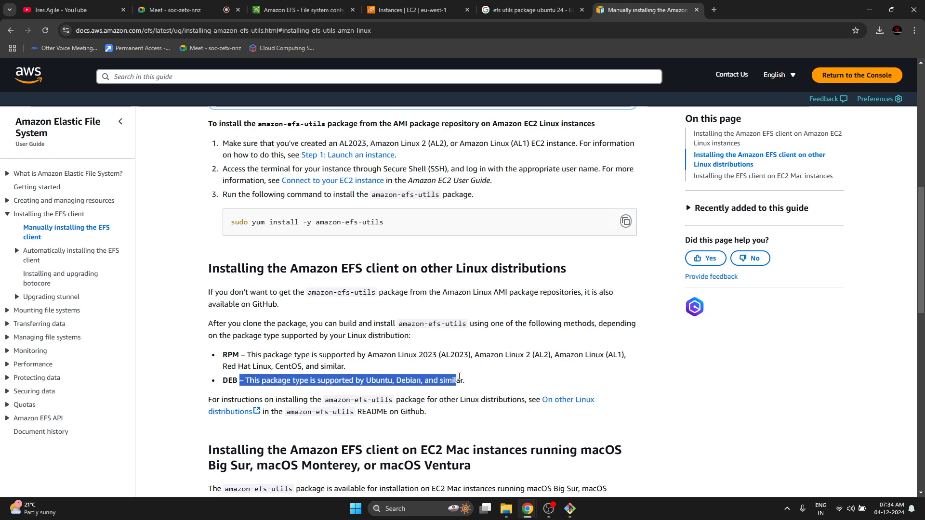
click(479, 381)
Step: Open the aws/efs-utils GitHub search result in a separate tab and reread the guide's instructions for other Linux distributions
click(530, 10)
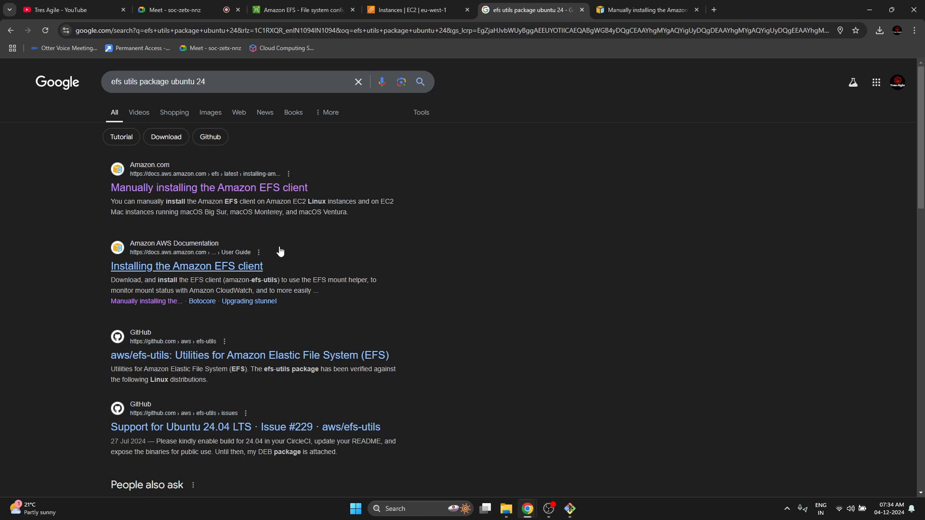
middle_click(177, 357)
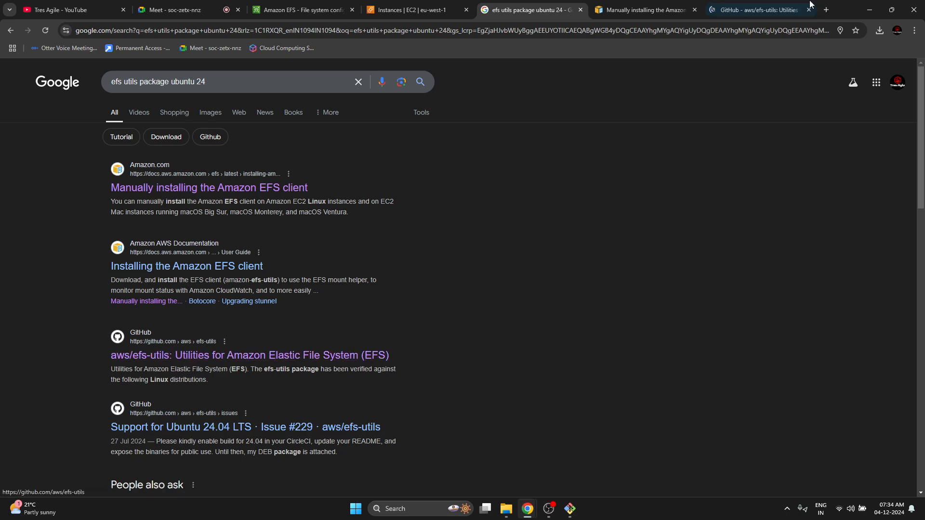
click(640, 6)
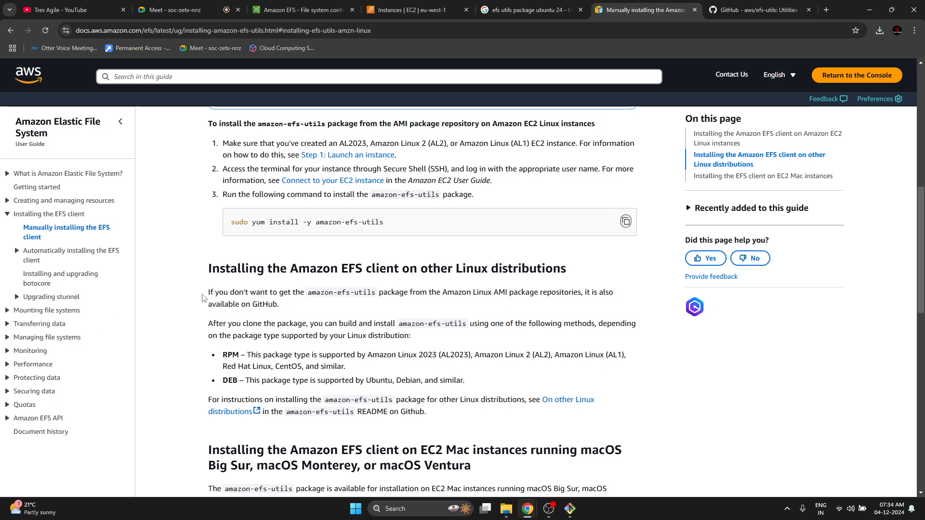
mouse_move(209, 292)
mouse_down()
mouse_move(595, 293)
mouse_move(509, 310)
mouse_move(273, 324)
mouse_up()
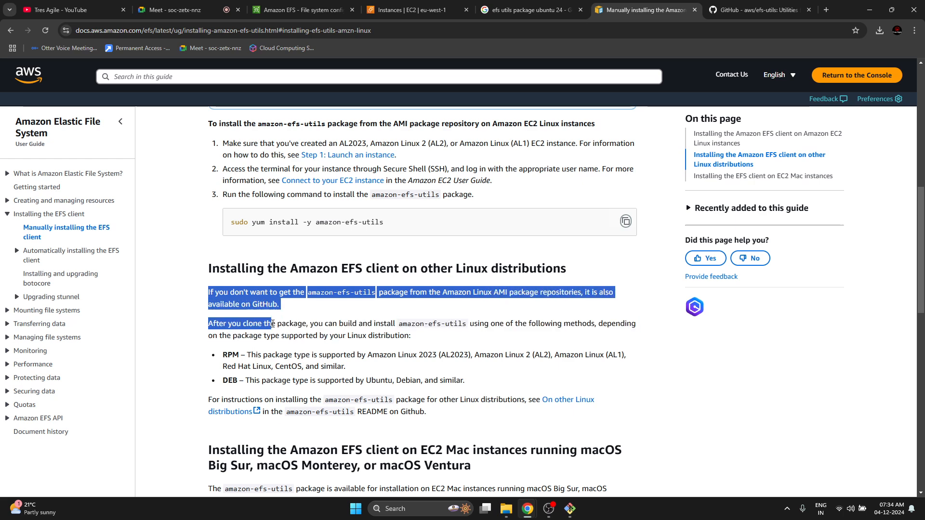
click(387, 332)
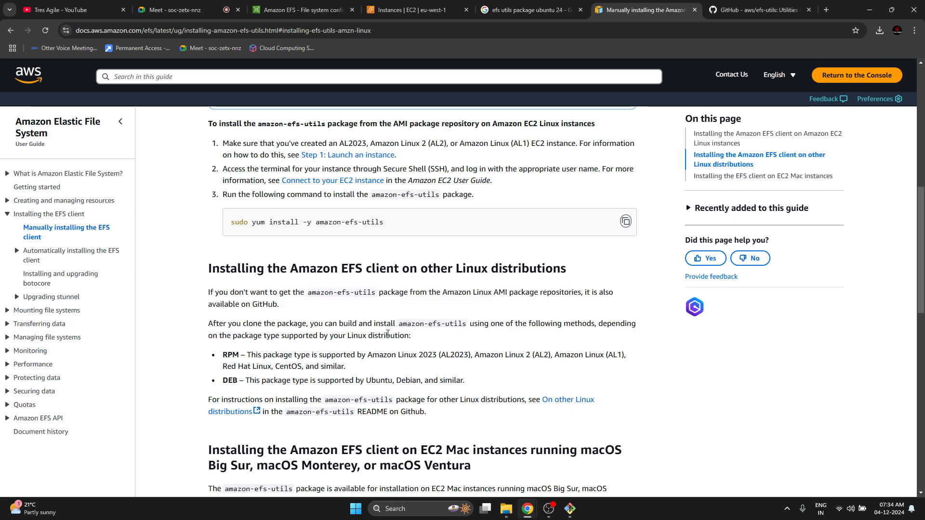
scroll(383, 323, down, 3)
scroll(376, 308, up, 5)
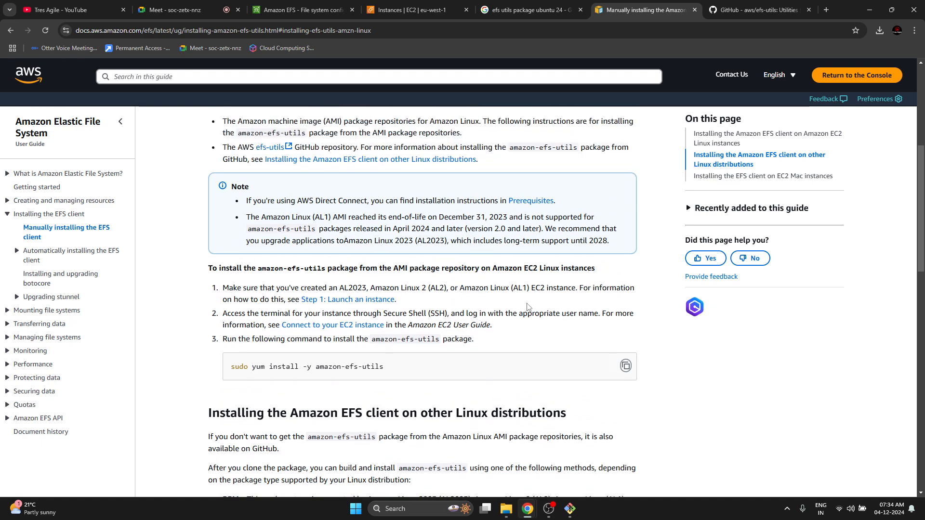
scroll(535, 308, down, 2)
Step: Examine the efs-utils README on GitHub for the Linux distributions and Ubuntu versions the package has been verified against
click(759, 10)
scroll(278, 329, down, 10)
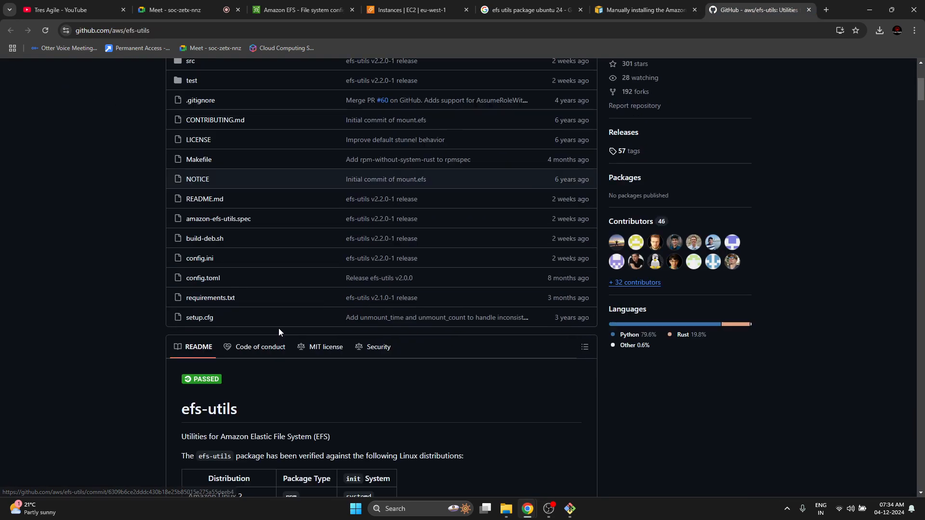
scroll(270, 332, down, 2)
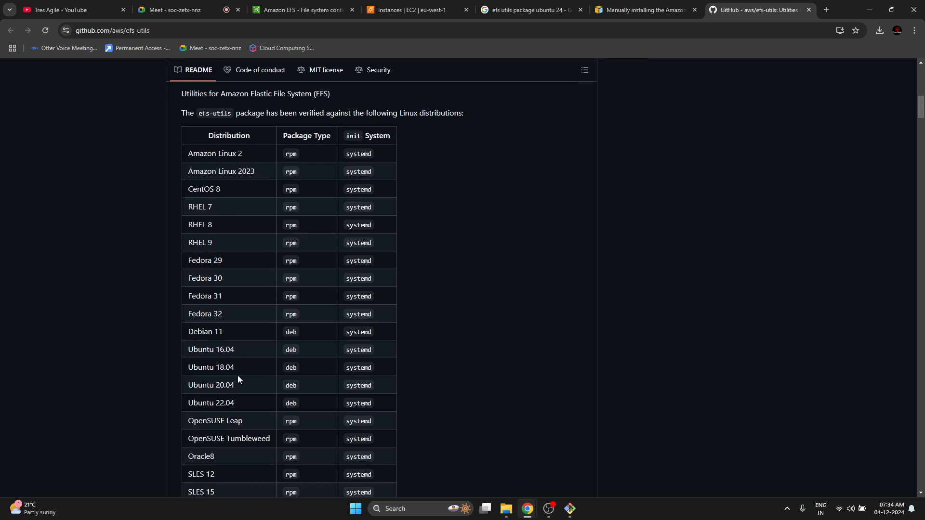
drag(191, 400, 367, 402)
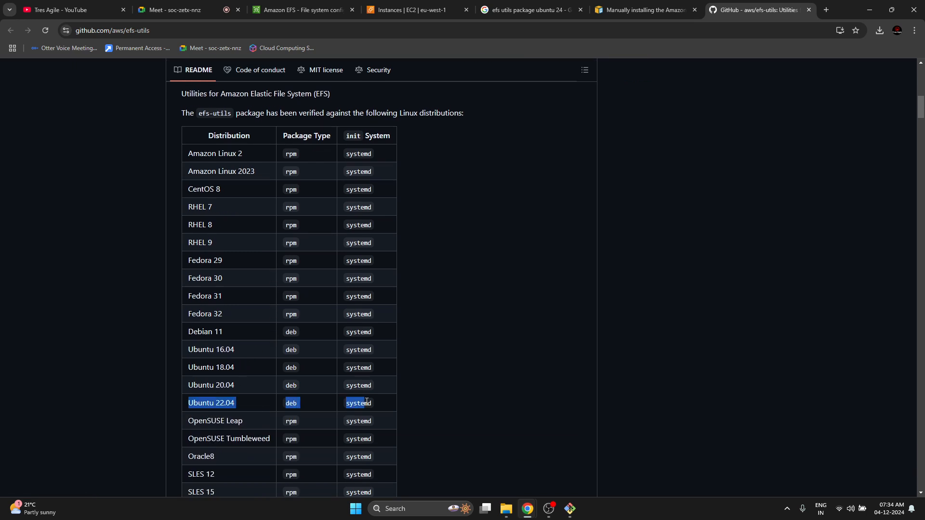
scroll(398, 404, down, 3)
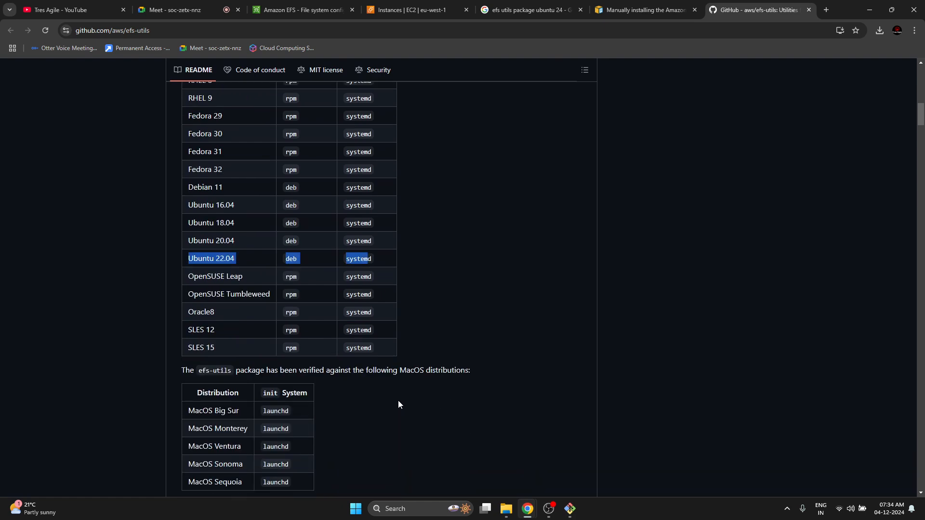
scroll(379, 415, down, 4)
scroll(378, 413, up, 8)
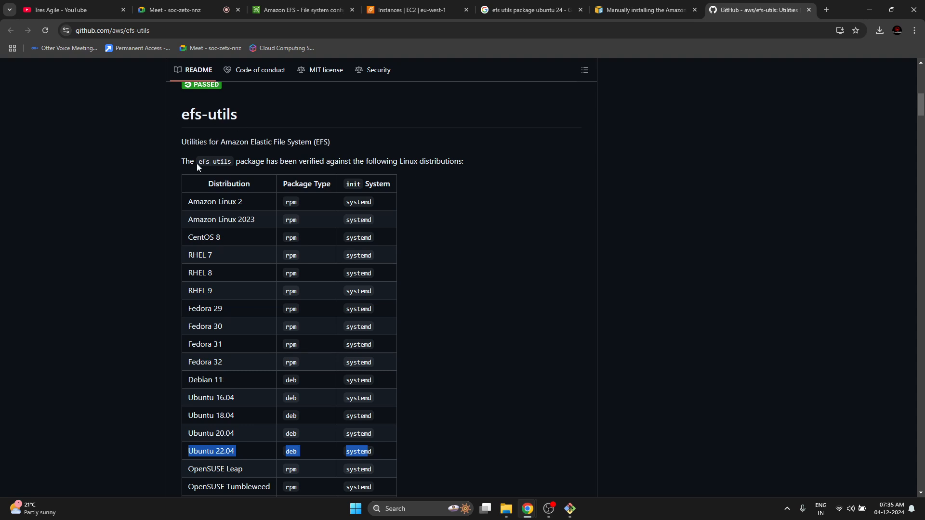
drag(197, 163, 439, 162)
scroll(339, 199, down, 2)
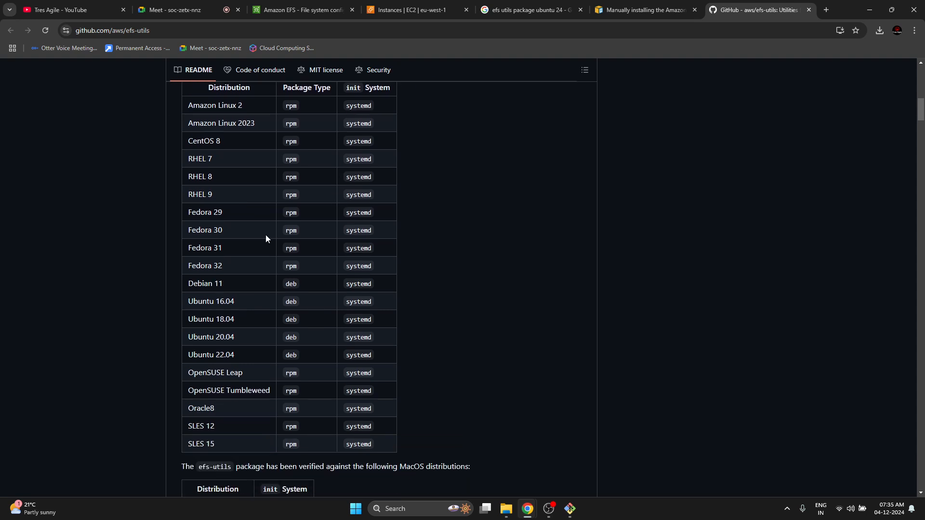
drag(250, 365, 197, 127)
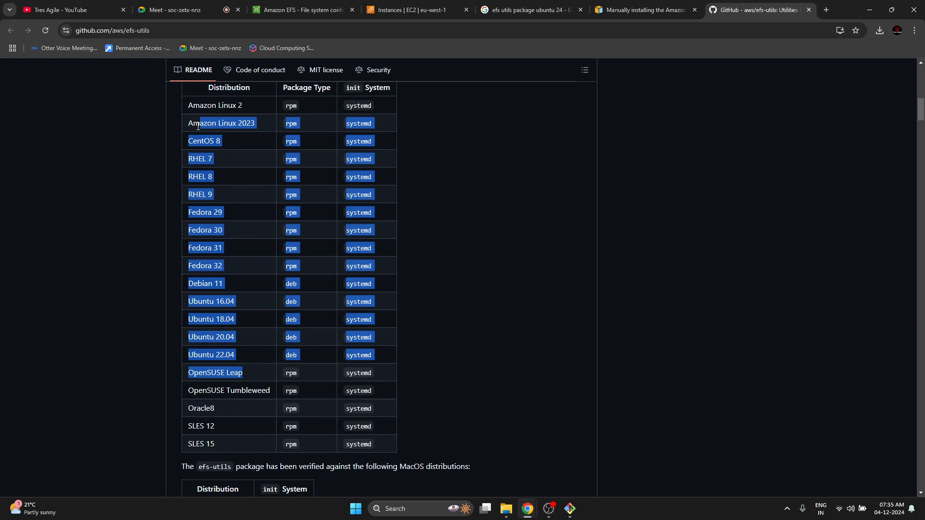
click(307, 363)
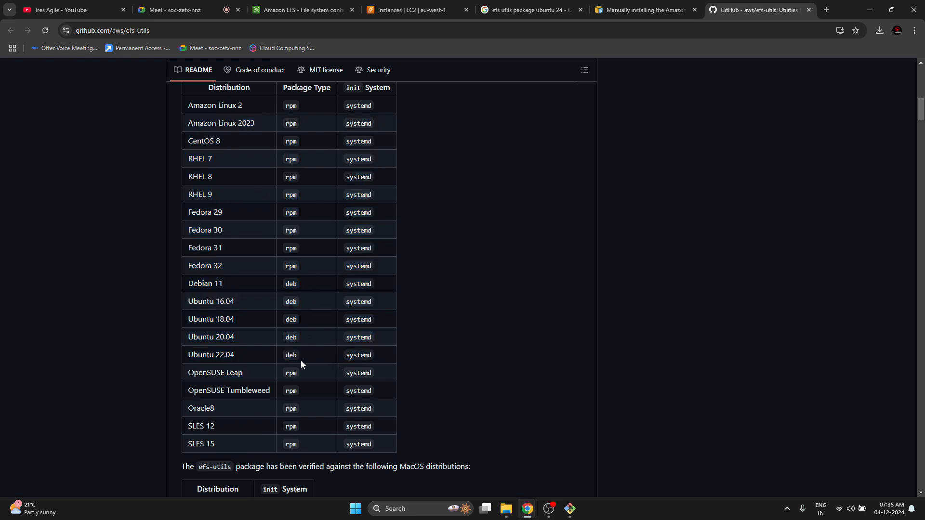
Step: Terminate both EC2 instances, efs-demo-1 and efs-demo-2, and check the SSH session in Git Bash
click(412, 9)
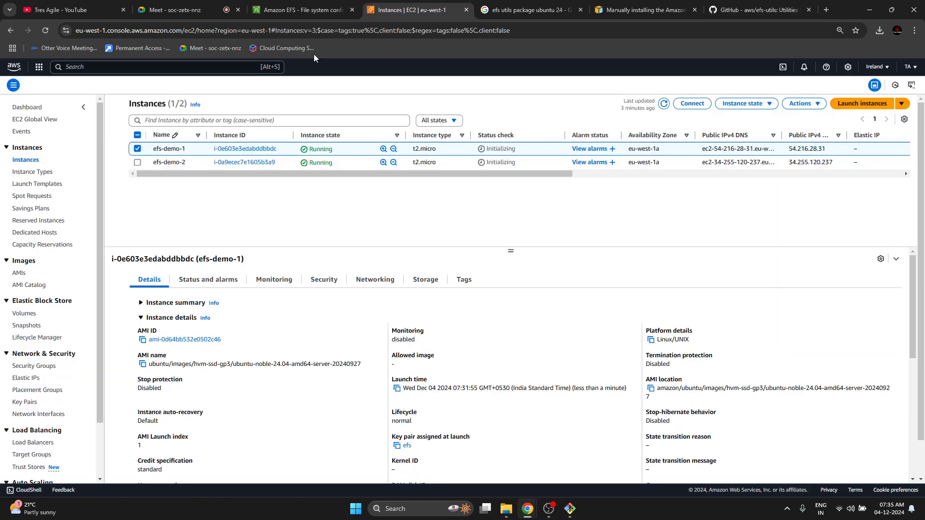
click(289, 162)
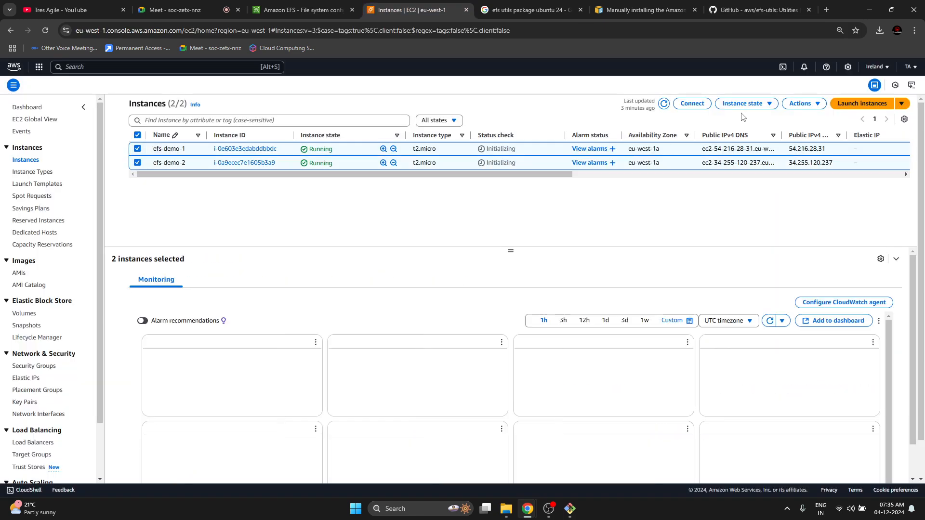
click(746, 103)
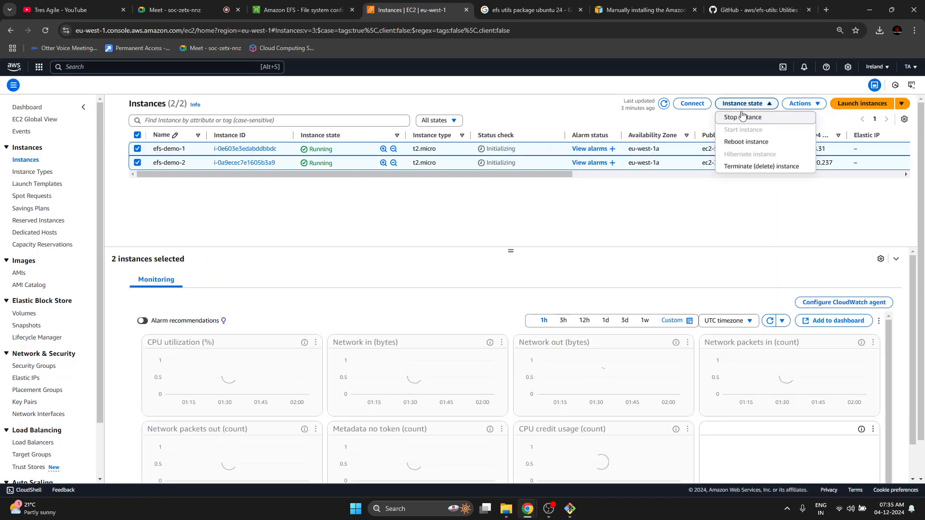
click(754, 165)
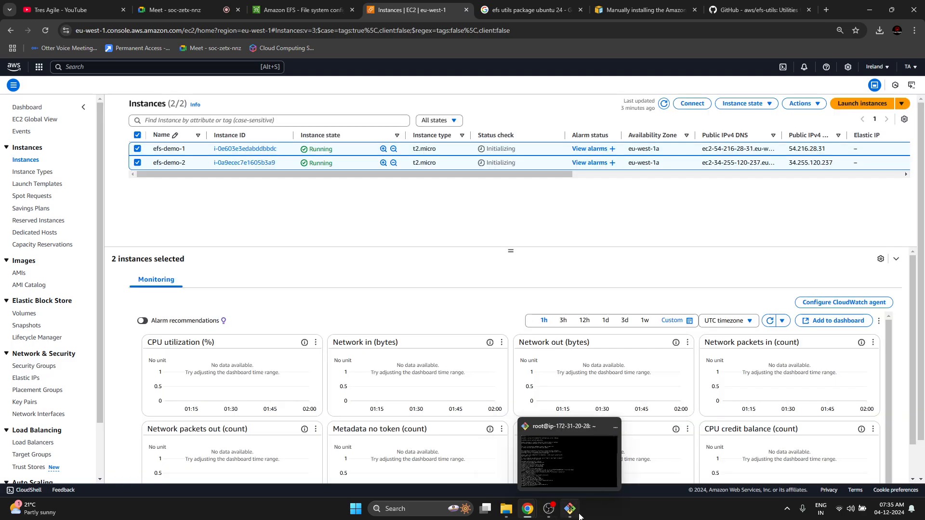
click(578, 515)
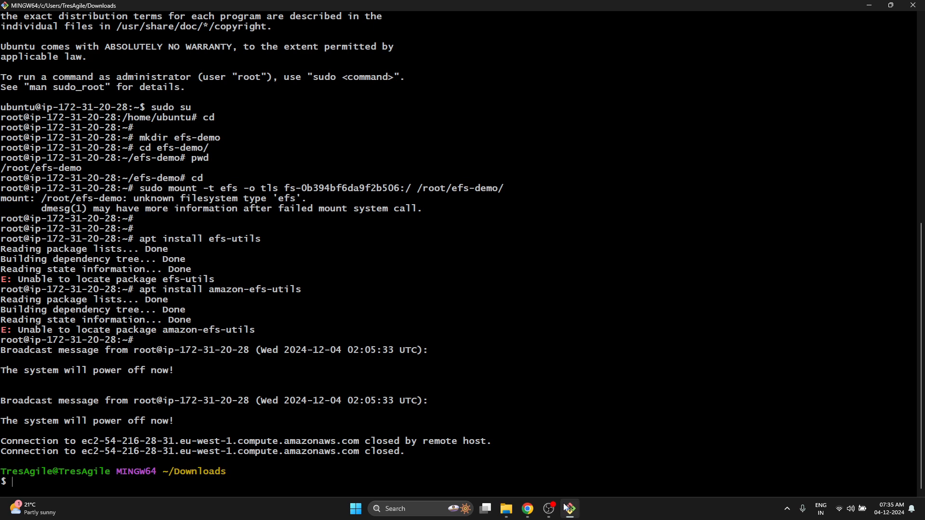
click(566, 508)
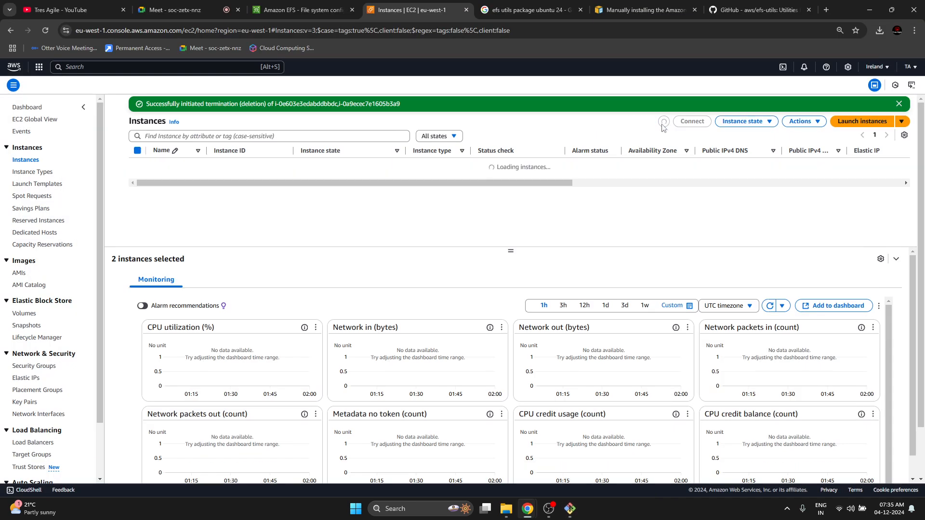
Step: Start a new EC2 launch with the number of instances set to 2 and the name set to demo
click(866, 125)
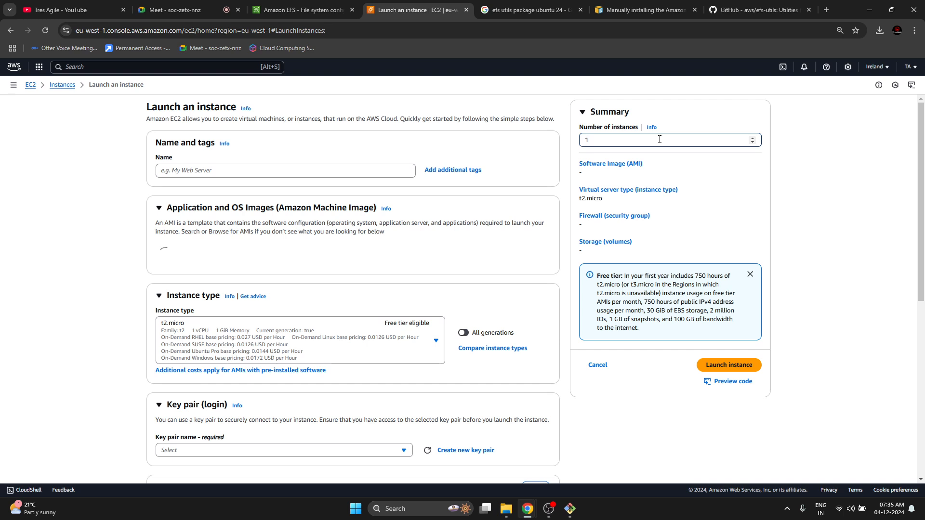
key(Up)
click(266, 174)
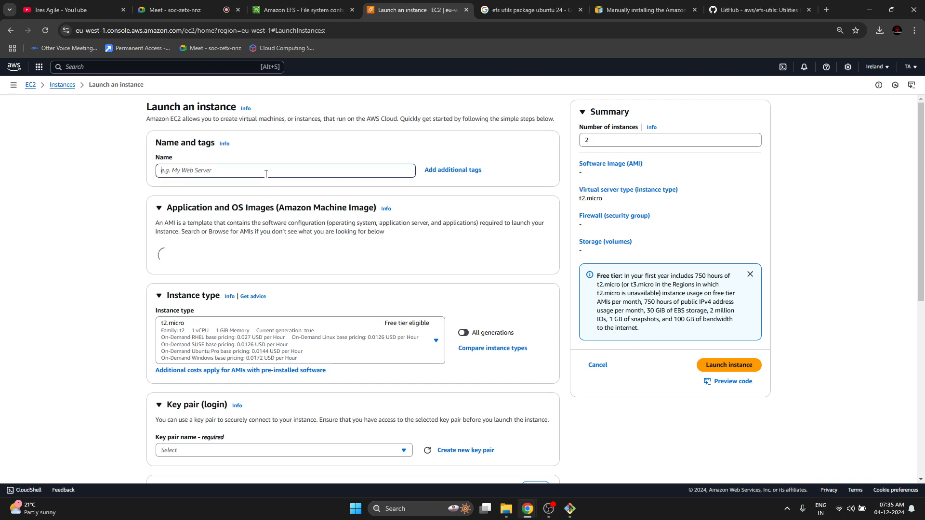
text(dem)
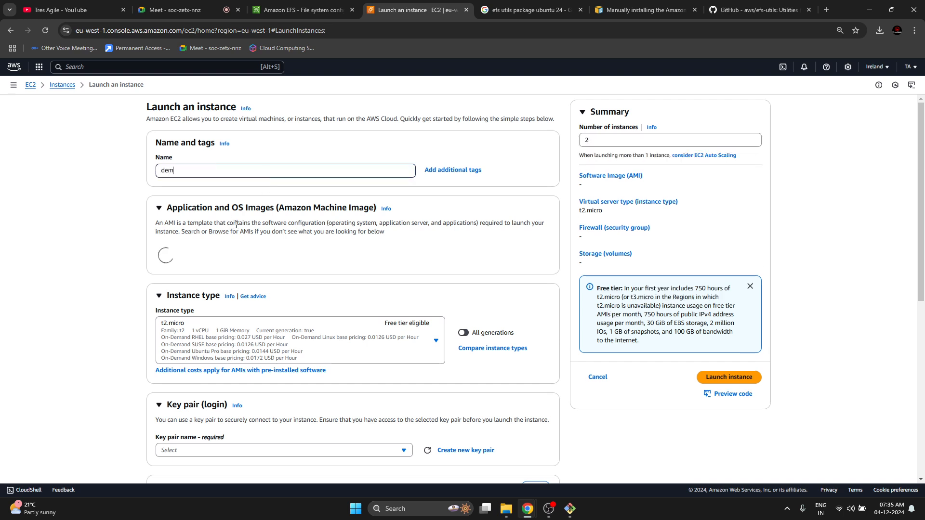
text(o)
click(57, 279)
scroll(70, 284, down, 2)
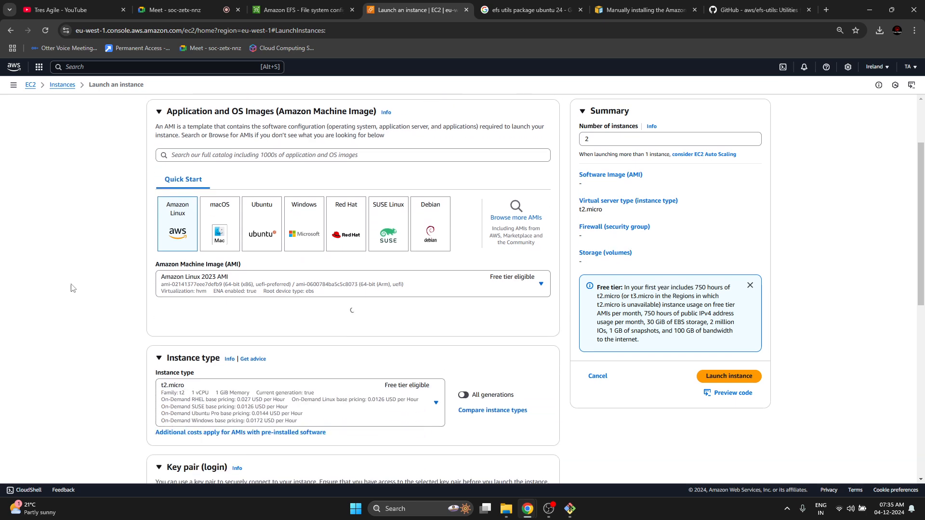
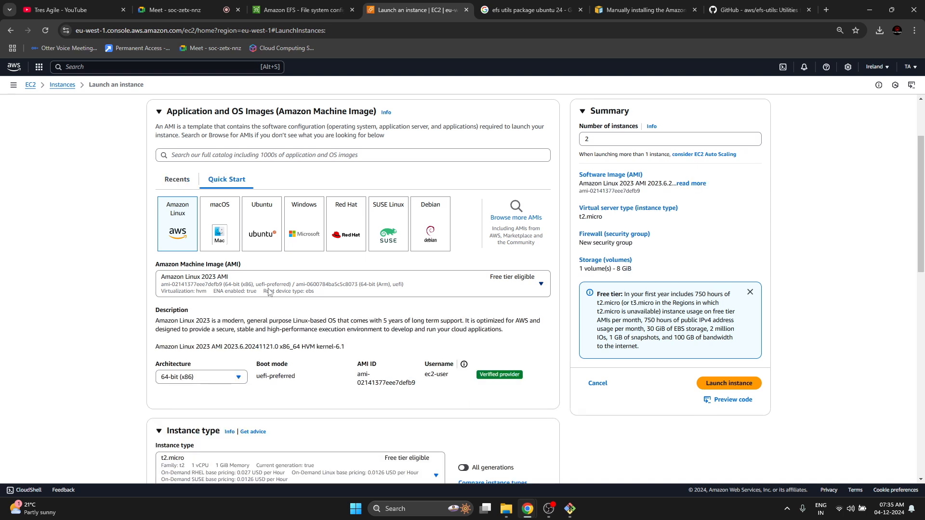
Step: Choose Ubuntu as the operating system, open its machine image choices, and check Ubuntu 22.04 in the efs-utils README's distribution table
click(264, 241)
click(217, 288)
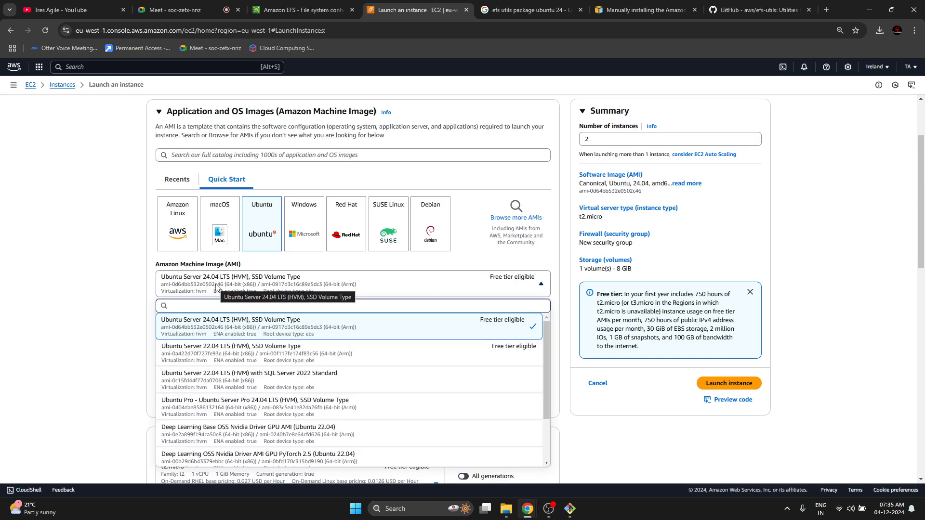
click(242, 362)
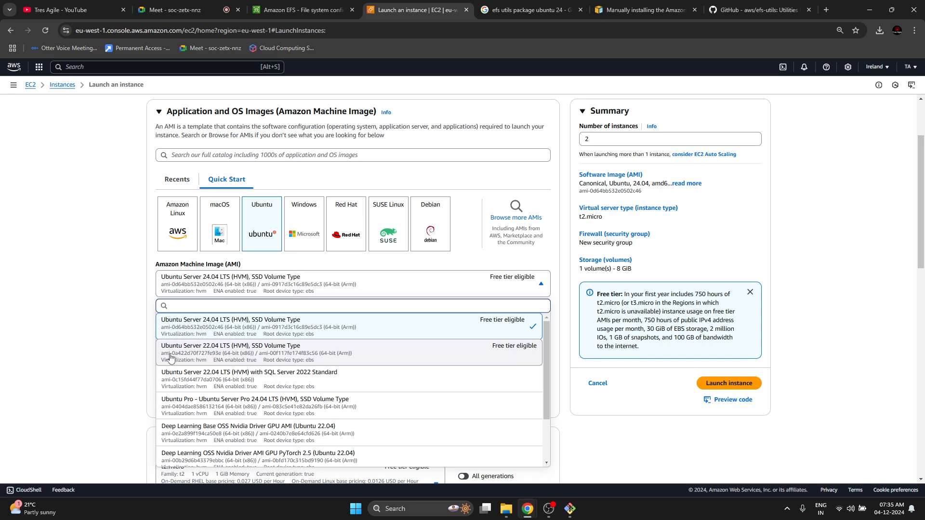
click(753, 6)
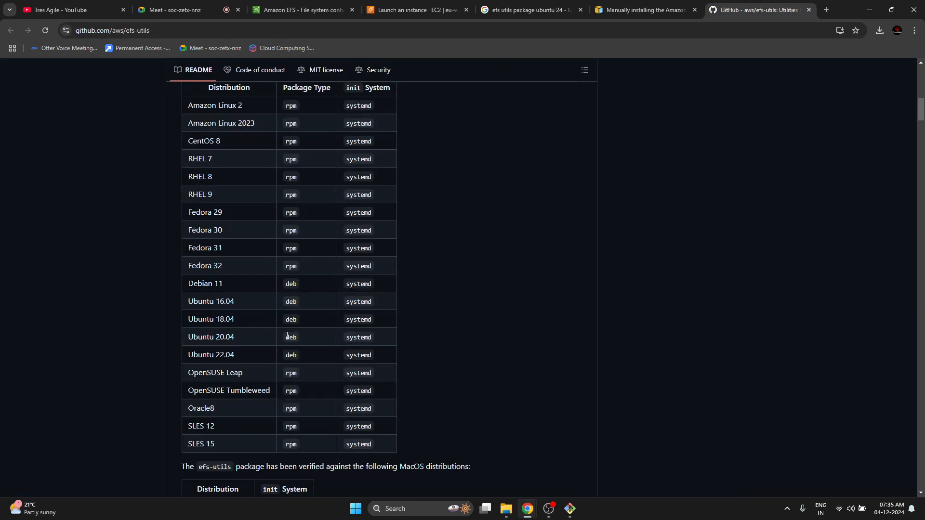
drag(186, 360, 353, 359)
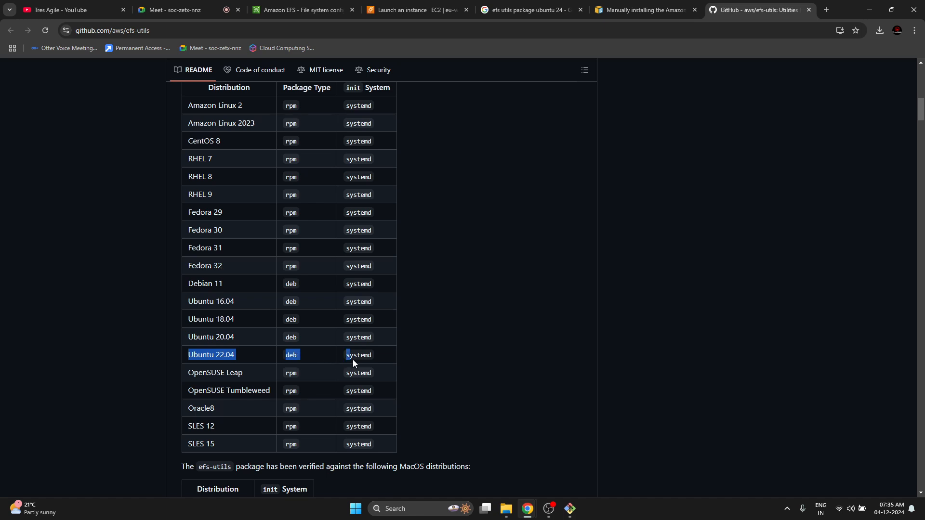
Step: Return to the EC2 launch form and confirm changing the AMI to Ubuntu Server 22.04 LTS
click(696, 291)
click(414, 10)
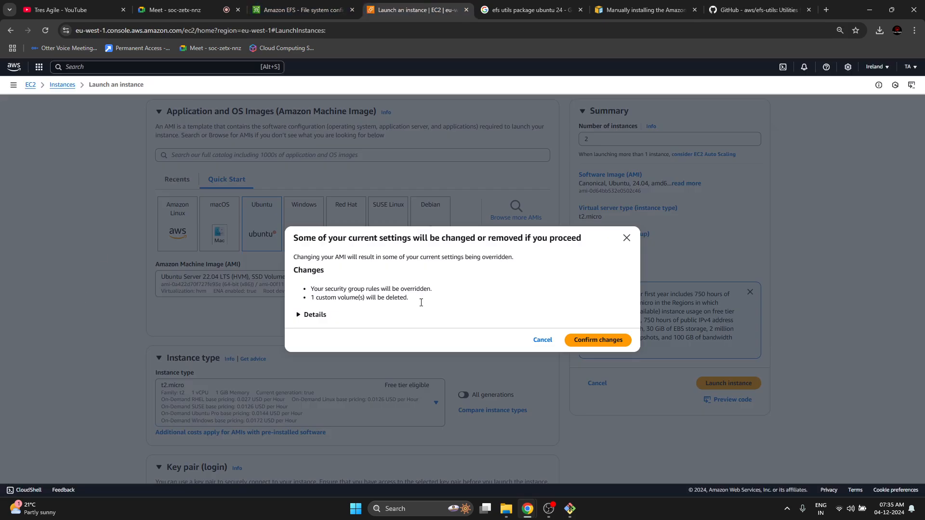
click(599, 341)
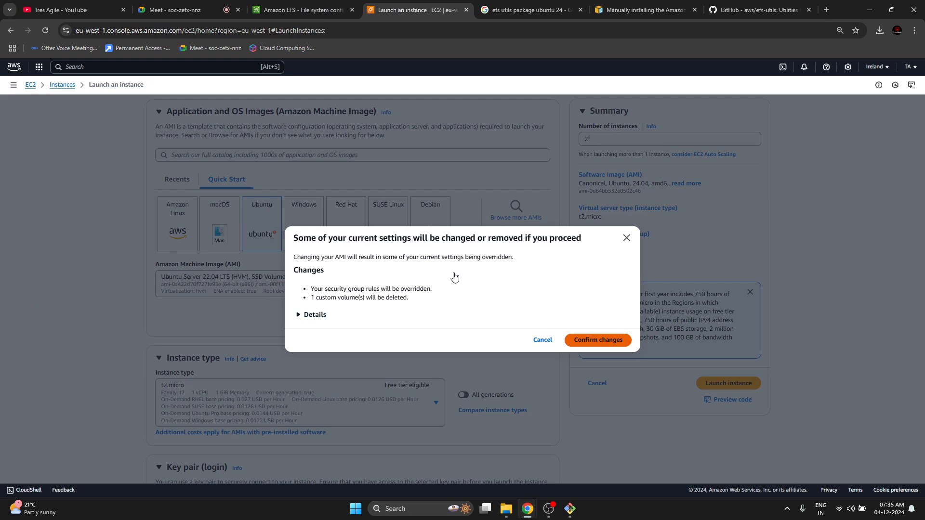
Step: Choose efs as the key pair for the new instances
scroll(102, 369, down, 2)
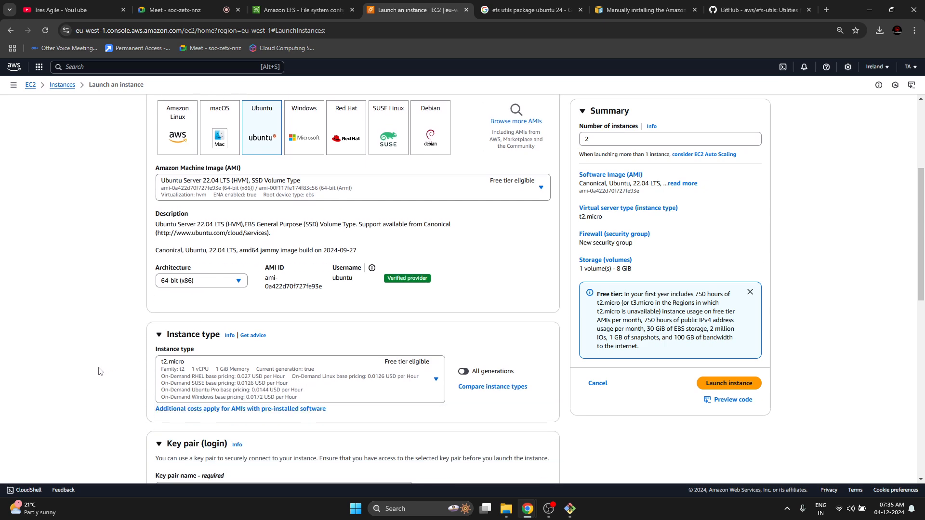
scroll(88, 303, down, 4)
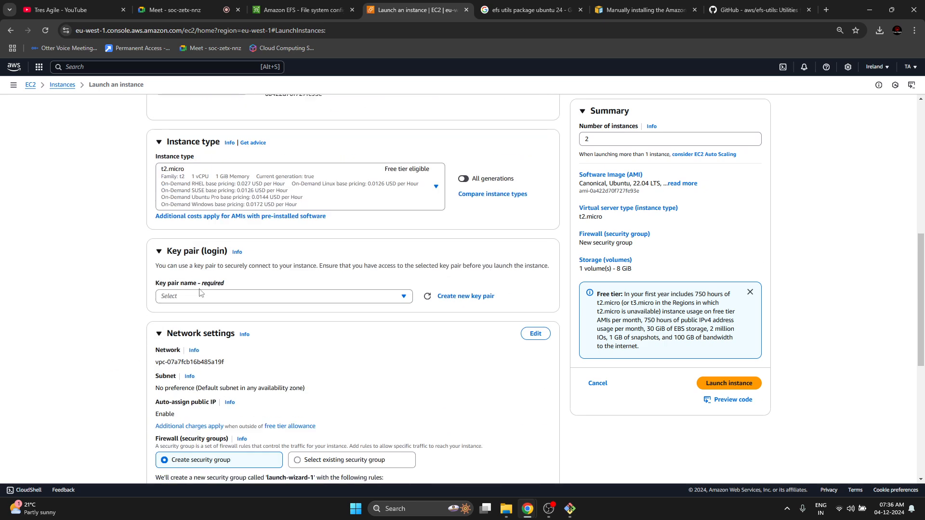
click(235, 296)
click(174, 342)
Step: Switch the firewall setting to an existing security group and choose the default group
scroll(80, 365, down, 2)
click(302, 366)
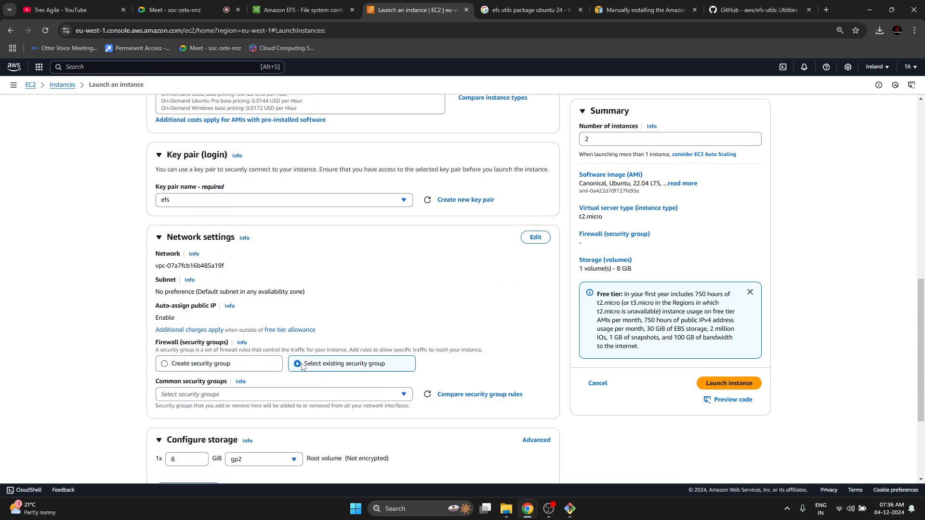
click(175, 396)
click(182, 424)
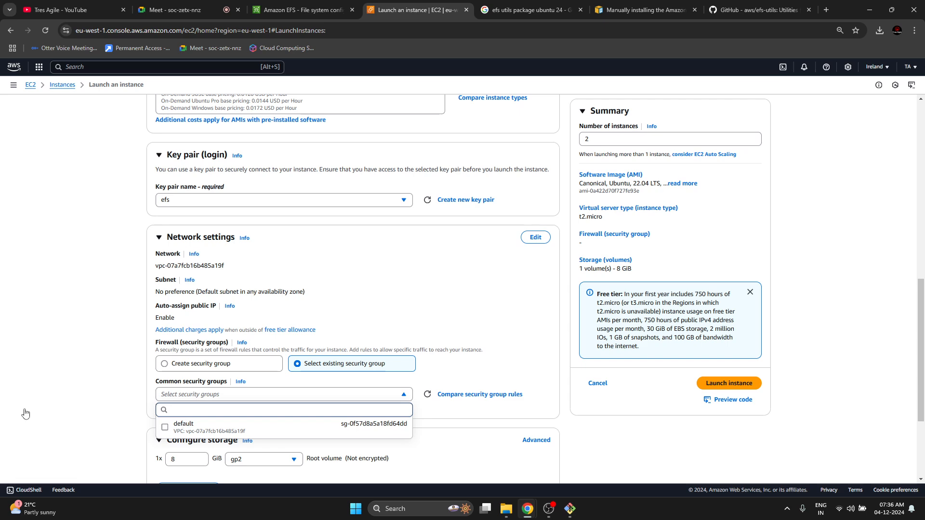
click(25, 413)
Step: Launch the two Ubuntu 22.04 instances with the configured settings
scroll(38, 407, down, 3)
scroll(433, 368, down, 1)
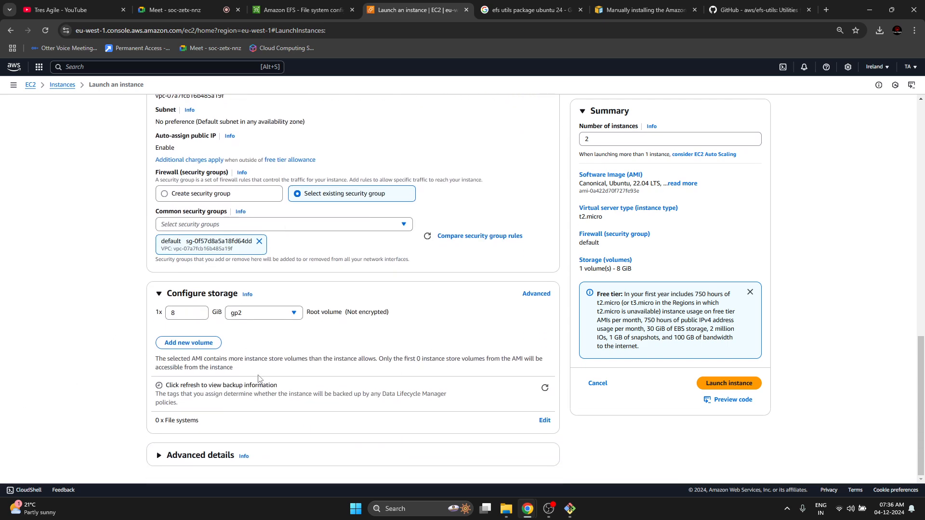
click(208, 457)
click(712, 384)
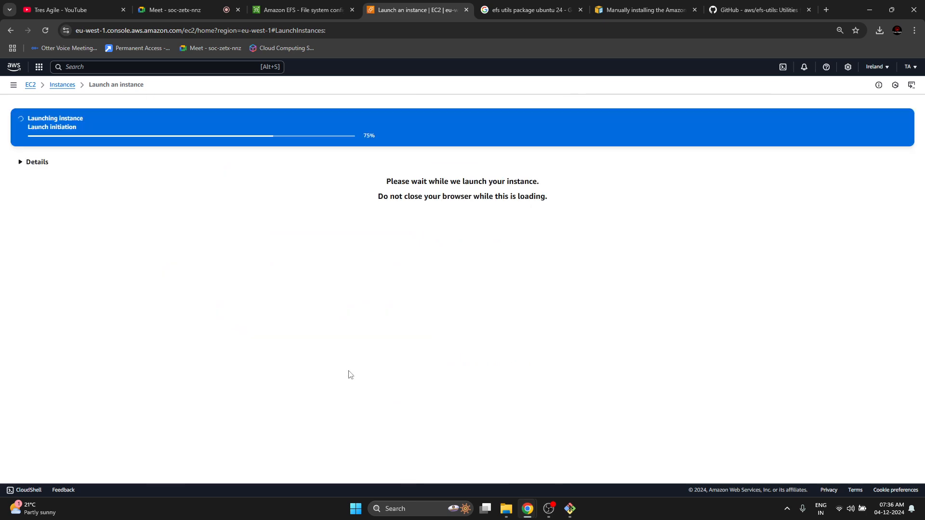
Step: Refresh the EC2 instances list and rename the first demo instance as demo-1
click(61, 86)
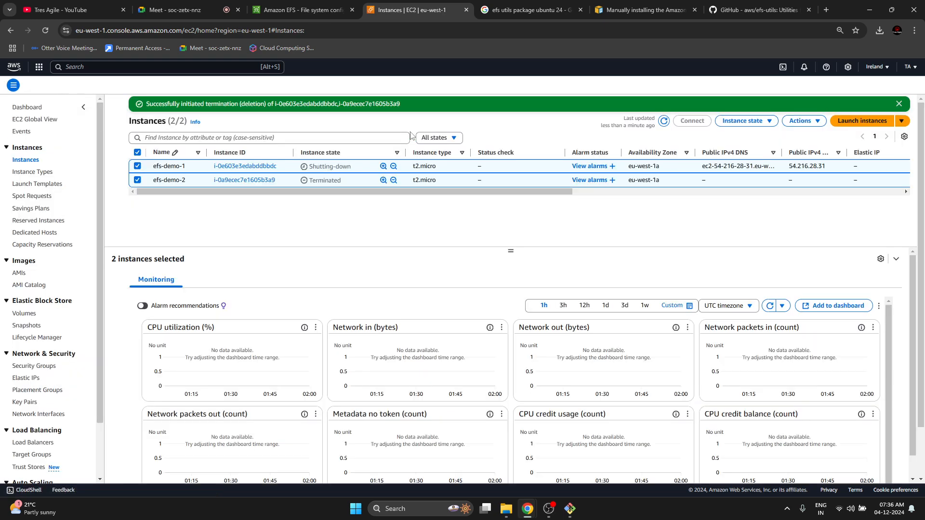
click(664, 122)
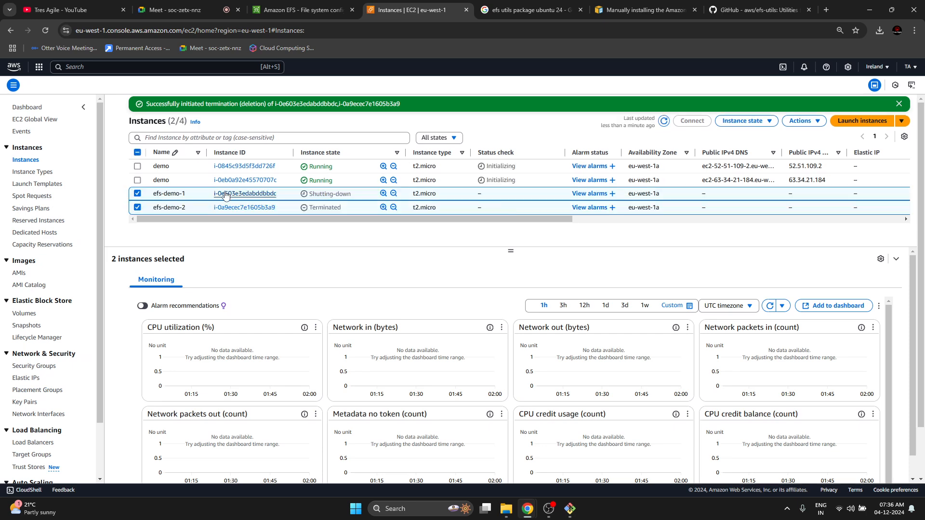
click(448, 169)
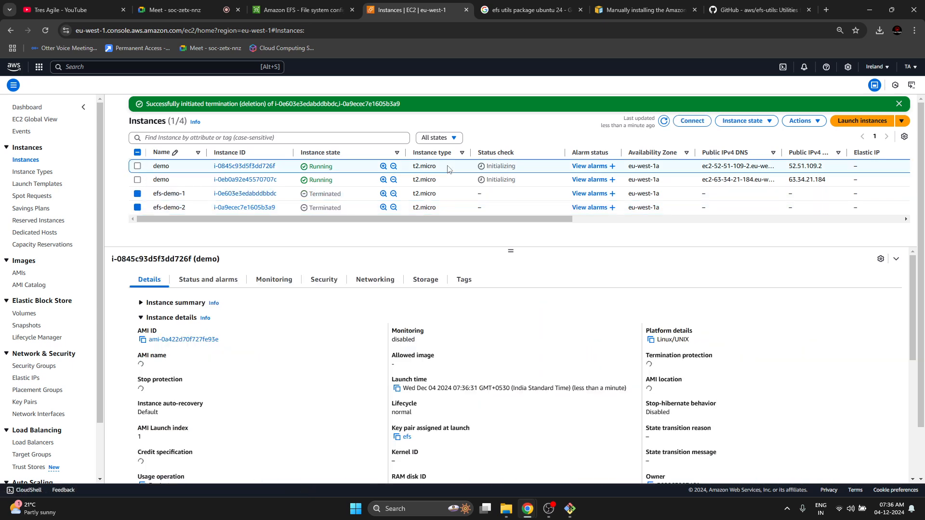
click(197, 166)
text(-1)
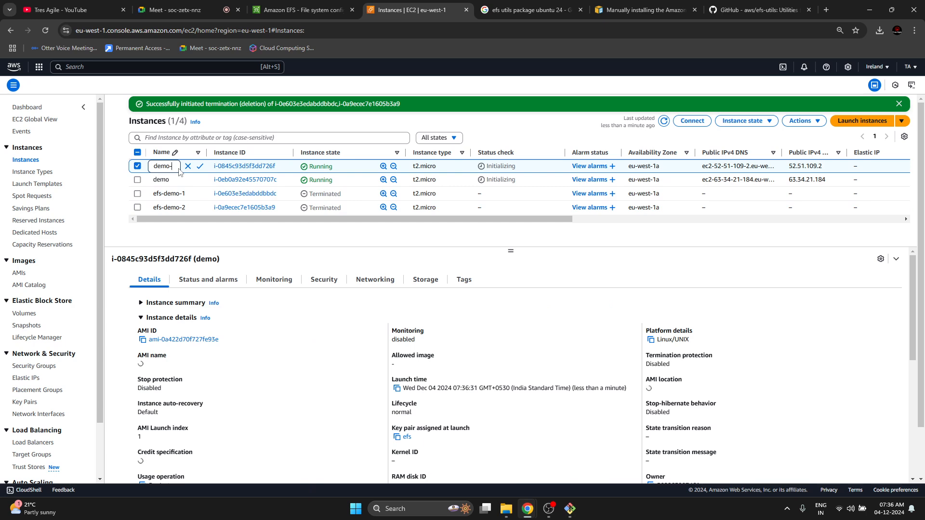
key(Return)
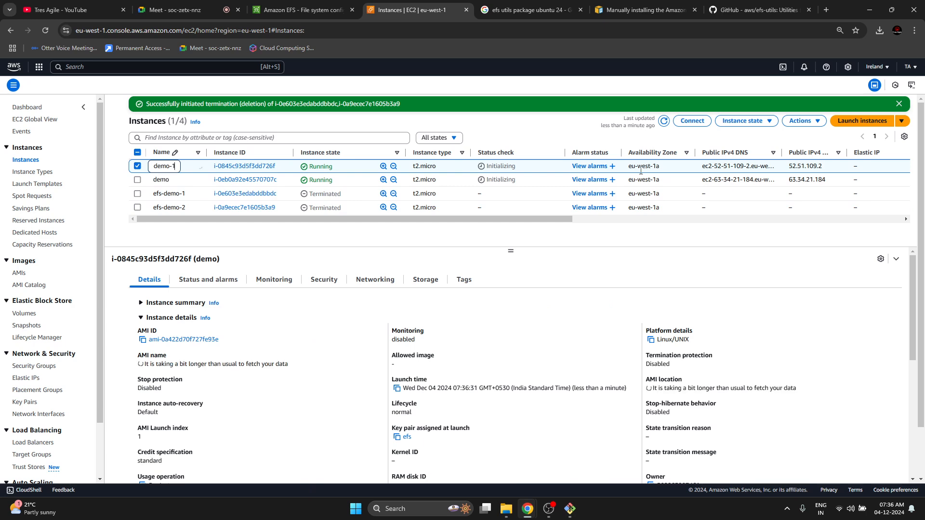
Step: Try to run the copied SSH connection command for demo-1 in the Git Bash terminal
click(693, 121)
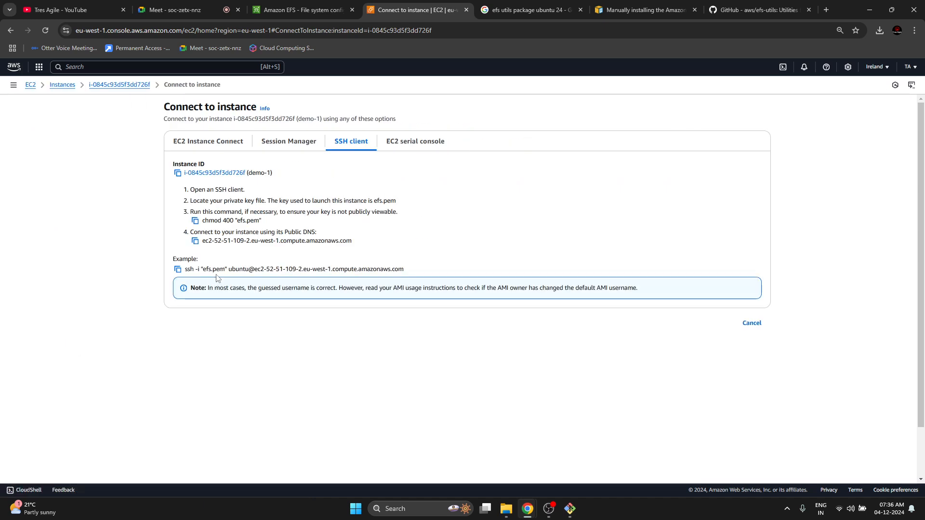
click(178, 269)
click(754, 326)
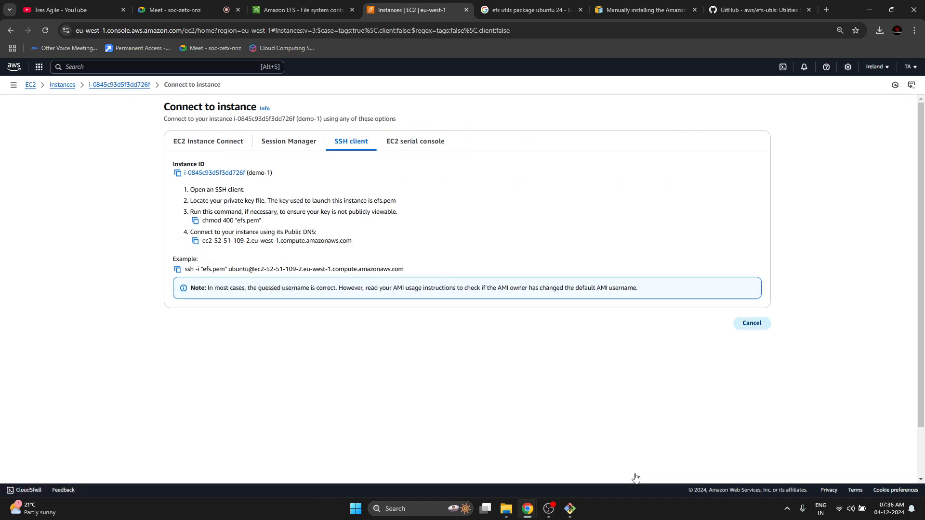
click(570, 509)
right_click(565, 251)
click(595, 291)
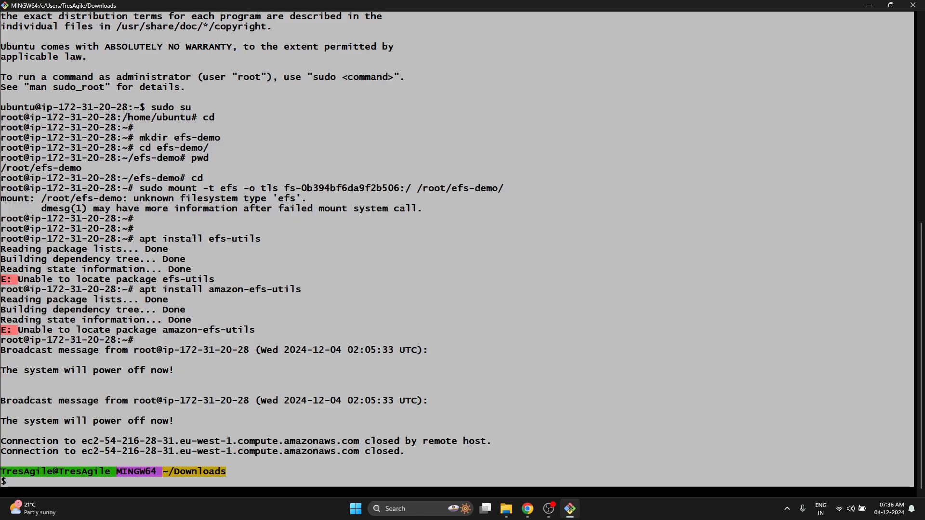
click(612, 327)
right_click(623, 299)
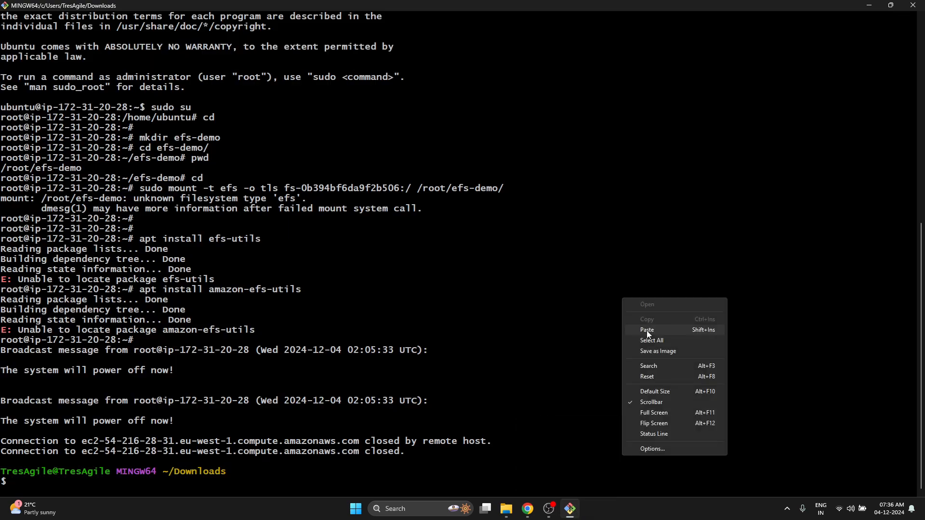
click(648, 330)
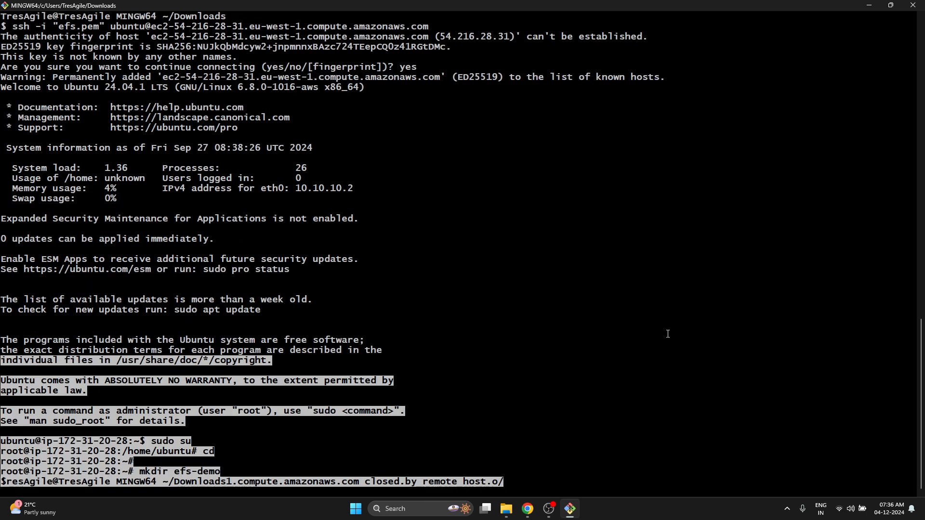
key(Home)
key(Return)
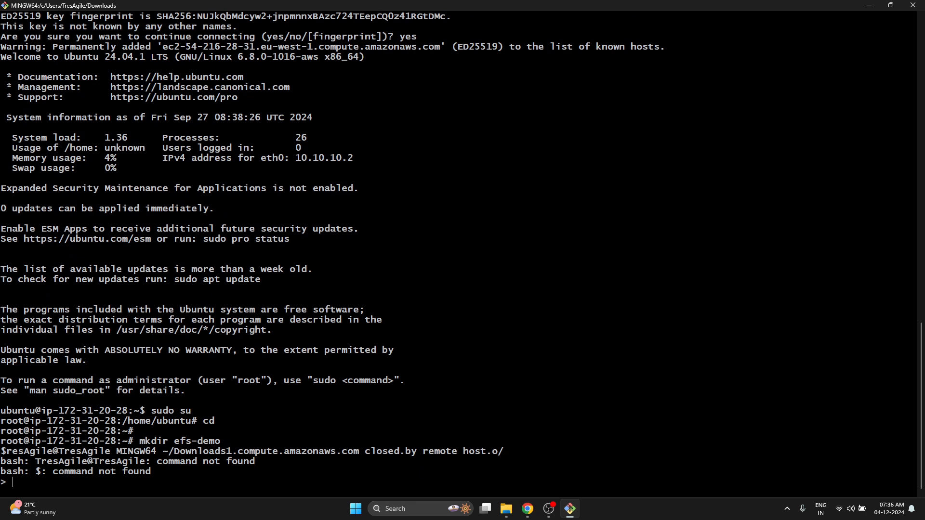
Step: Interrupt the pending shell input and clear the terminal screen
key(ctrl+c)
text(clear)
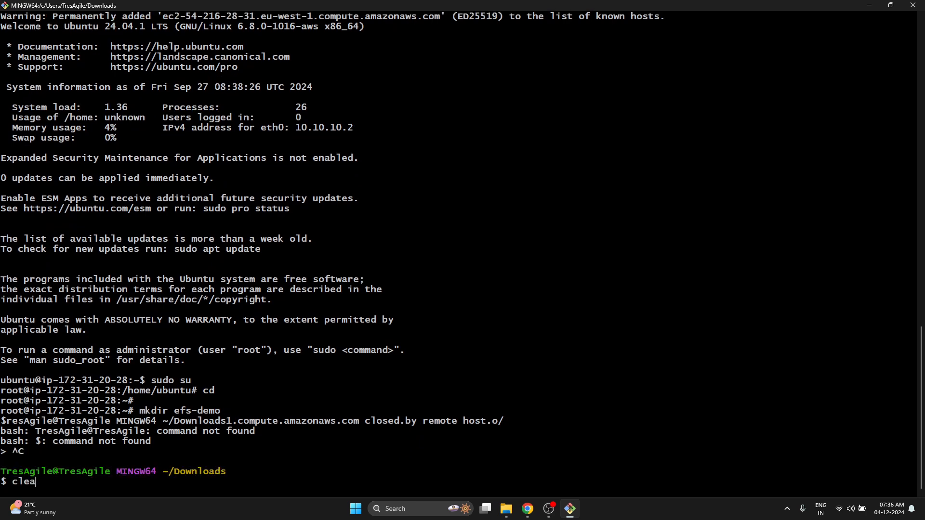
key(Return)
Step: Switch back to the EC2 console in the browser and copy the example SSH command for demo-1
click(575, 517)
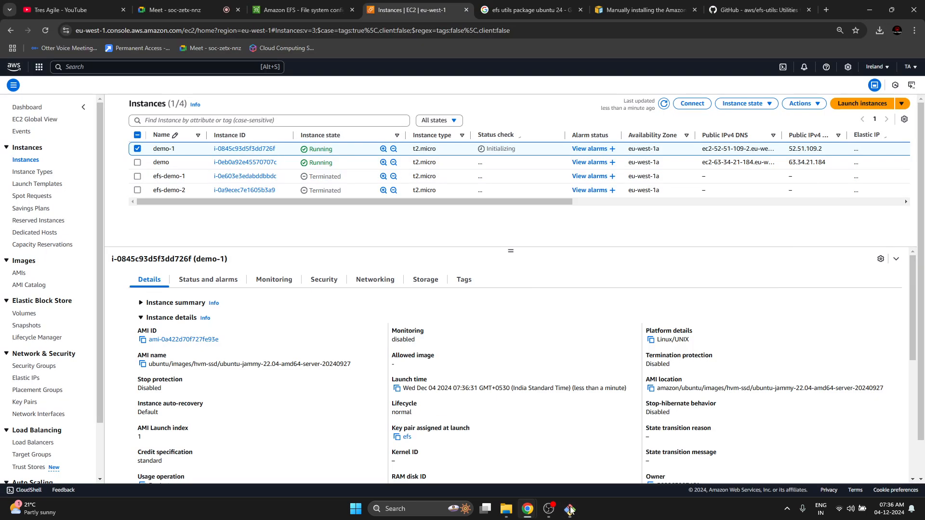
click(684, 112)
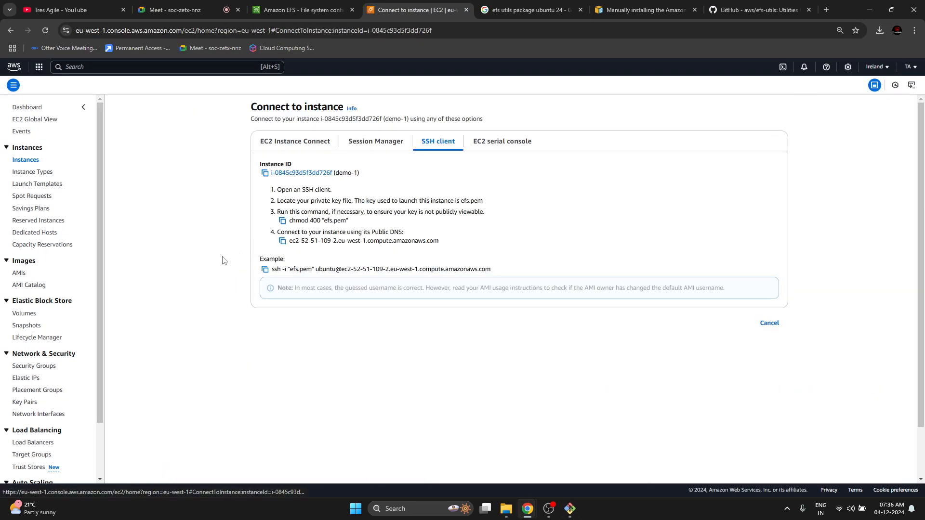
click(178, 269)
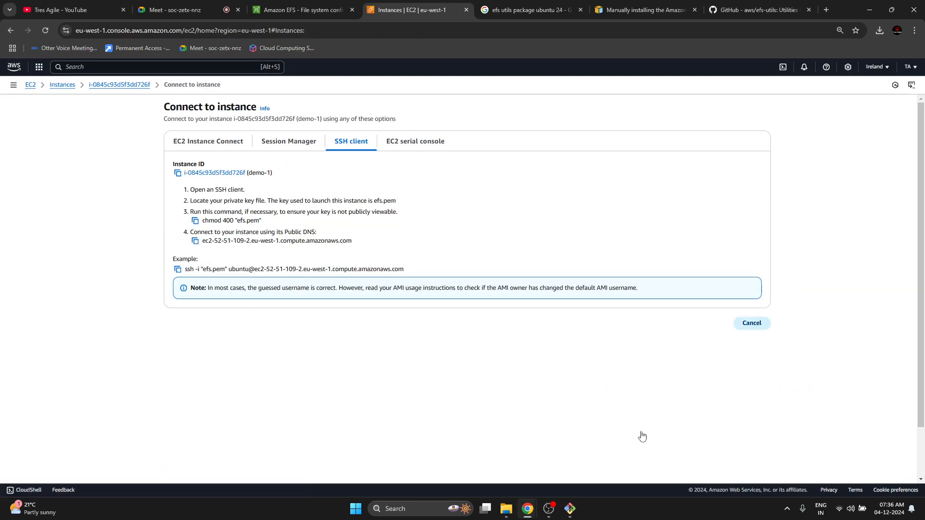
Step: Connect to demo-1 from the Git Bash terminal with the copied SSH command, accepting the host key with yes
click(570, 509)
right_click(539, 233)
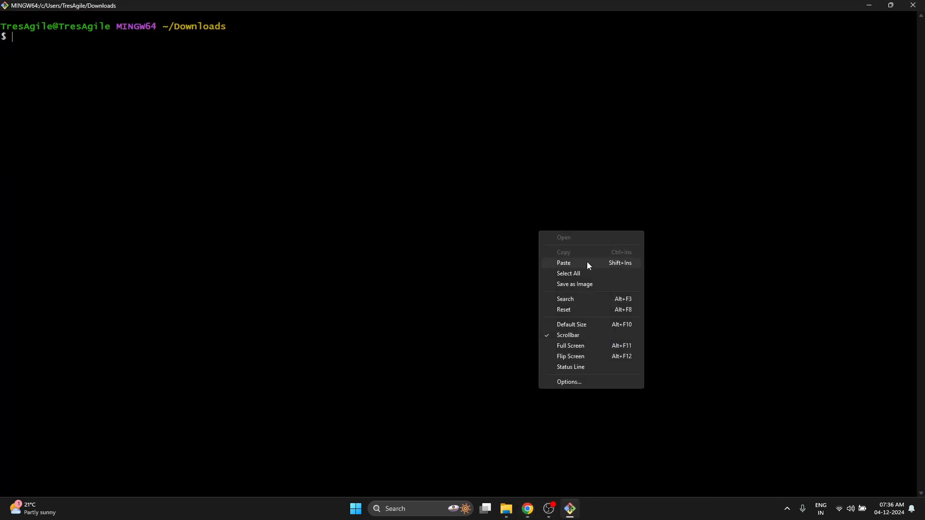
click(564, 264)
key(Return)
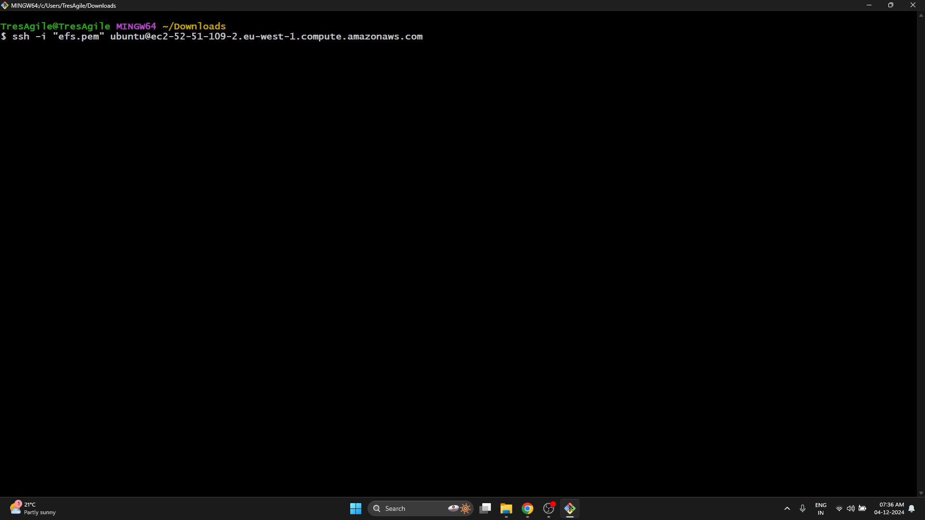
text(yes)
key(Return)
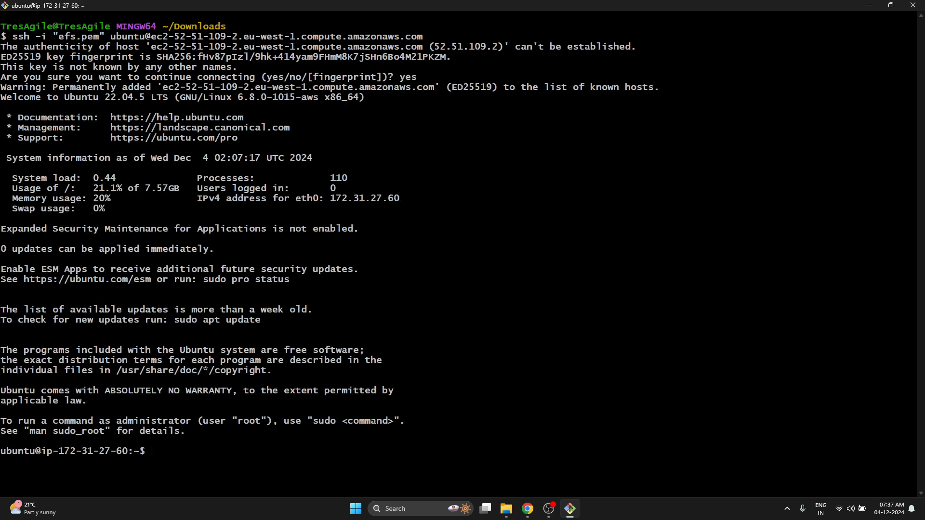
Step: Switch to the root user with sudo su and go to root's home directory
text(sudo su)
key(Return)
text(cd)
key(Return)
Step: Print /etc/os-release to check the operating system version of the instance
text(cat)
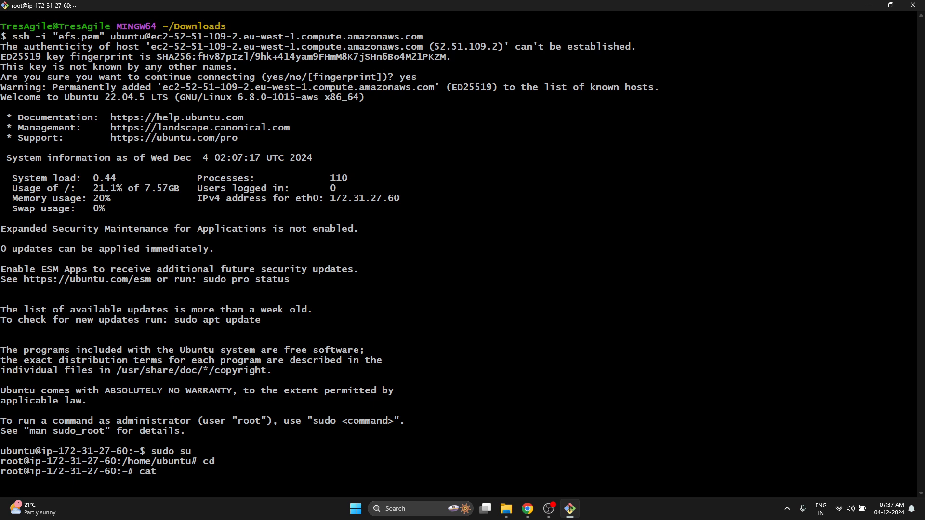
text( /etc/os-release)
key(Return)
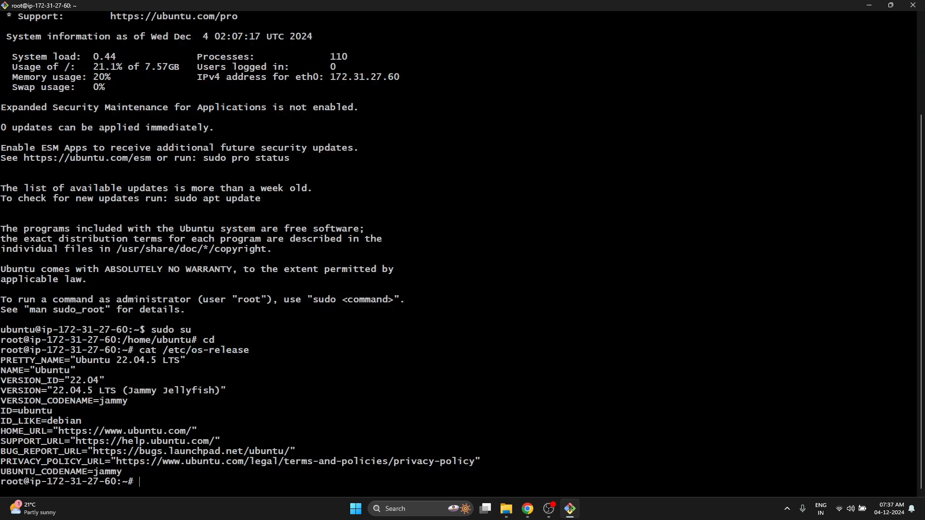
key(Return)
key(Return)
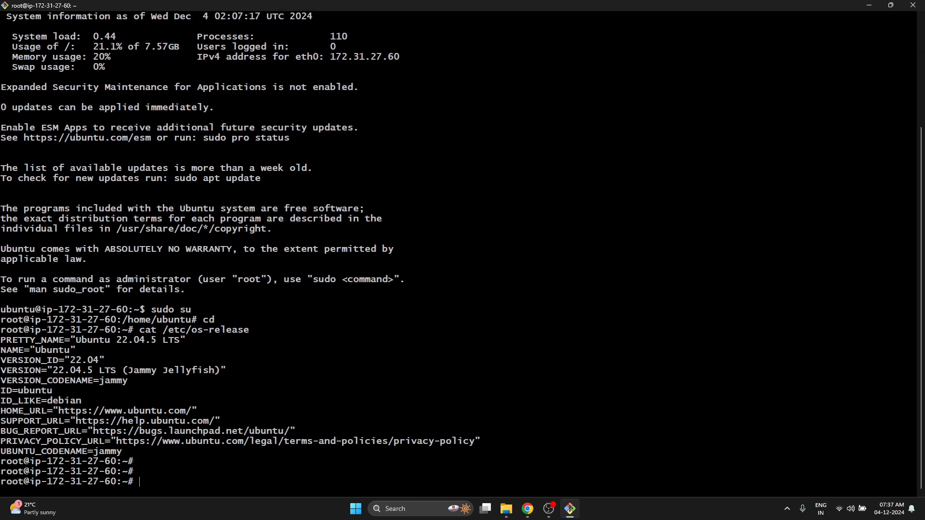
Step: Update the package lists and try to install the EFS utilities with "apt update -y && apt install amazon-efs-utils -y"
text(apt update -y && apt i)
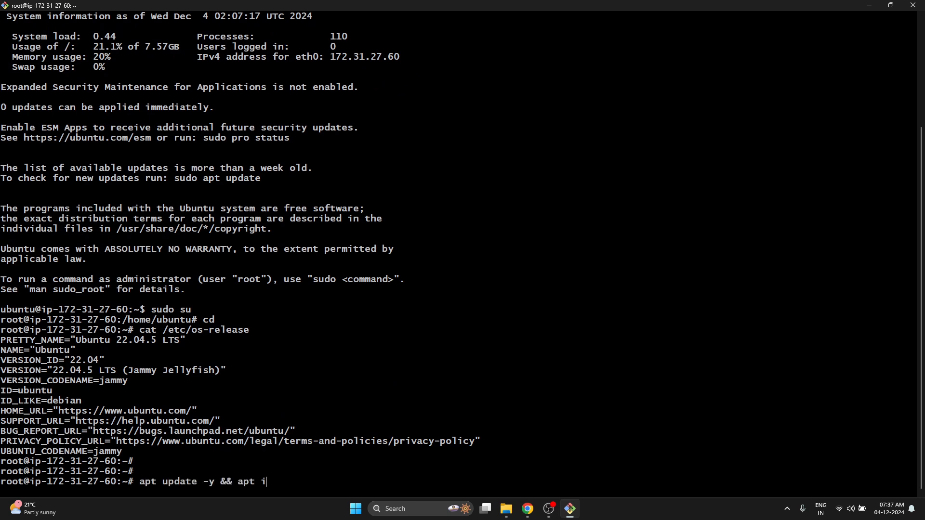
text(nstall amazon-efs-utils -y)
key(Return)
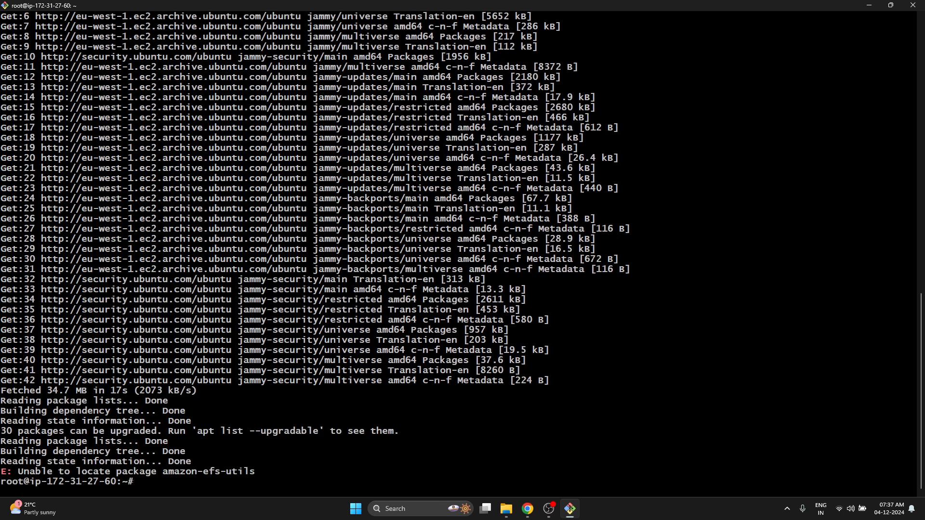
Step: Rerun the update and install command with the package name shortened to efs-utils
key(ctrl+v)
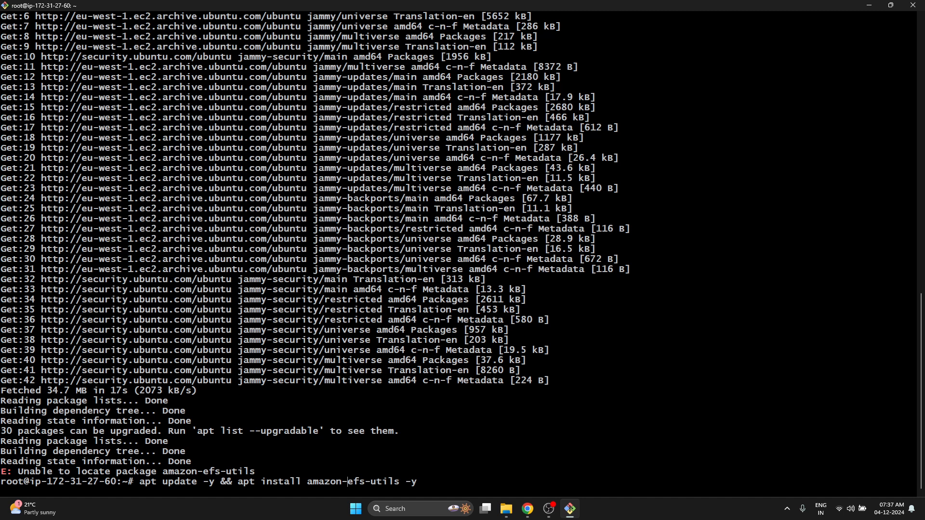
key(BackSpace)
key(BackSpace)
key(BackSpace)
key(BackSpace)
key(BackSpace)
key(BackSpace)
key(BackSpace)
key(Return)
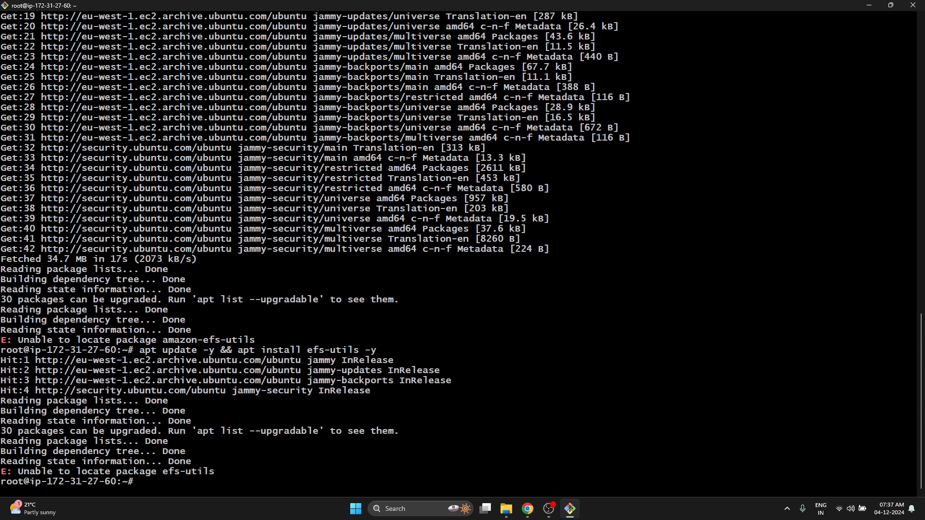
key(Return)
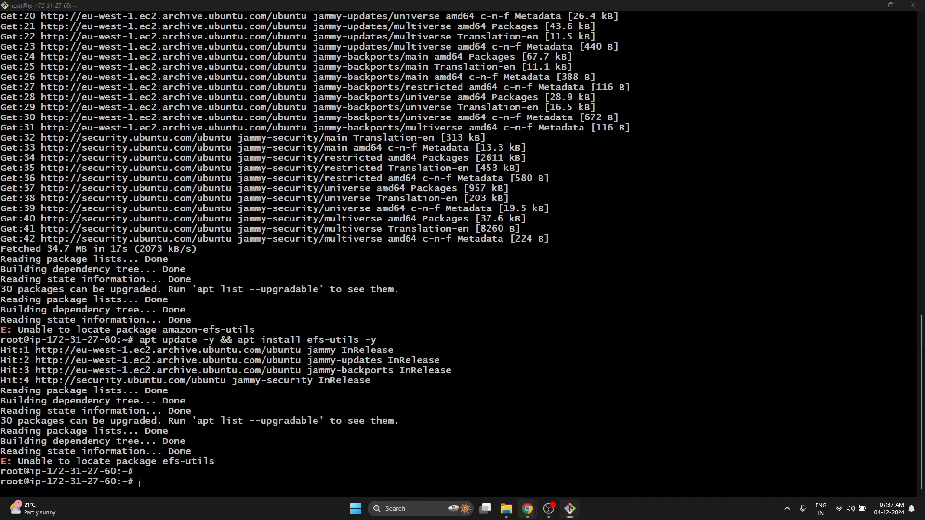
Step: Switch to the efs-utils GitHub README in the browser and examine the commands for building and installing a Debian package
click(528, 509)
click(761, 10)
scroll(518, 218, down, 5)
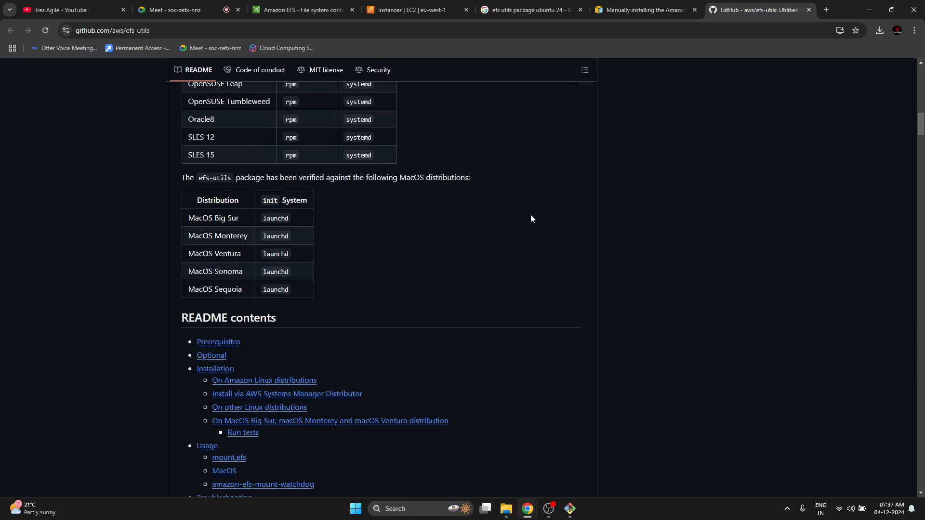
scroll(540, 215, down, 2)
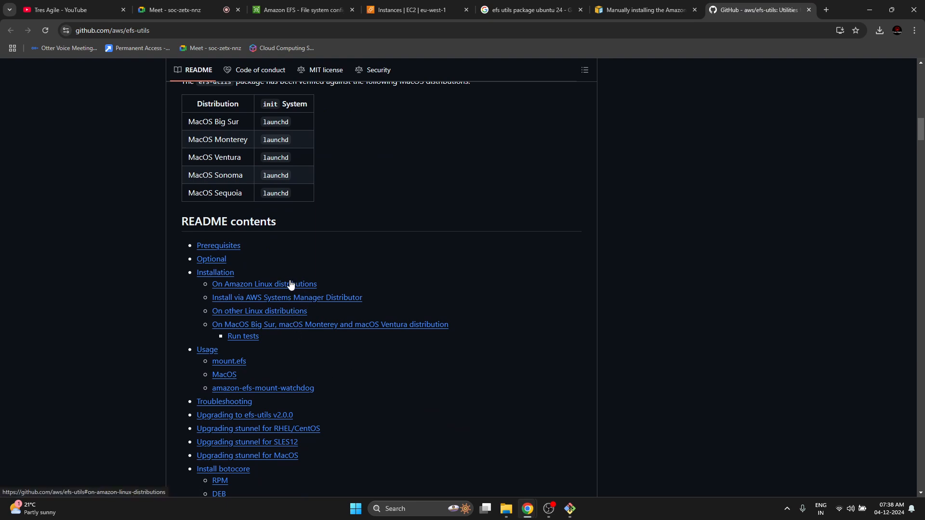
click(264, 317)
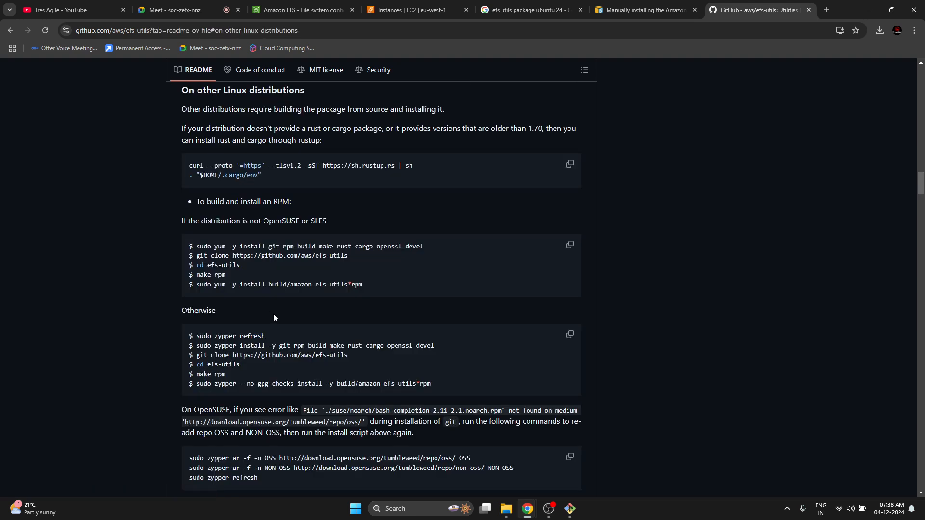
drag(211, 246, 330, 232)
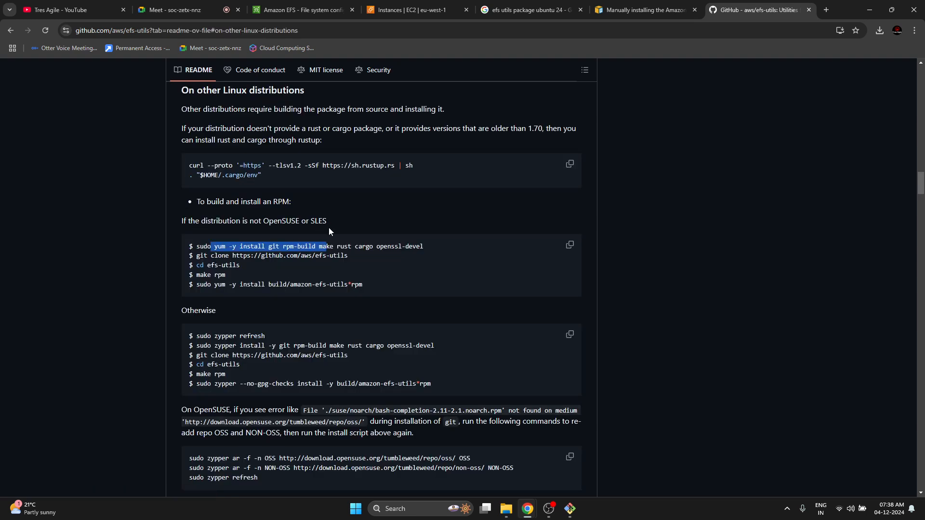
scroll(105, 367, down, 3)
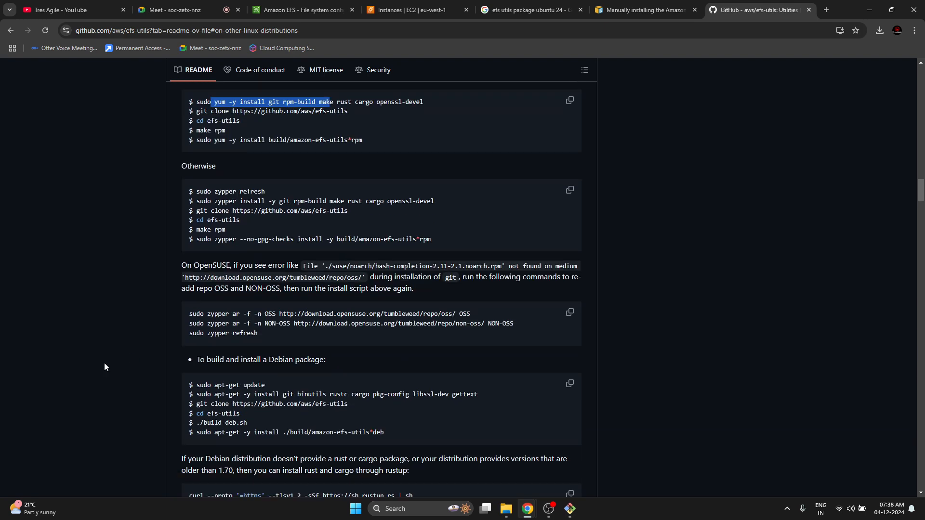
scroll(105, 367, down, 3)
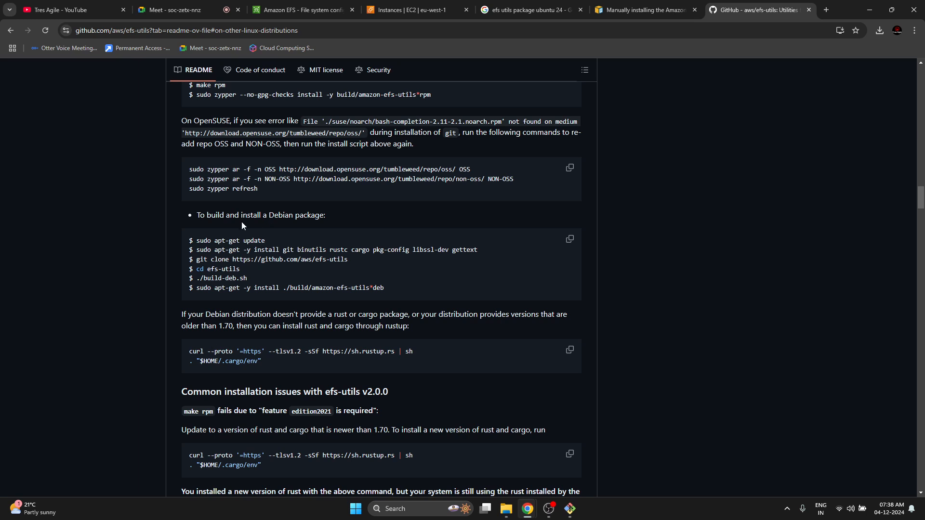
drag(212, 215, 324, 215)
drag(240, 241, 351, 285)
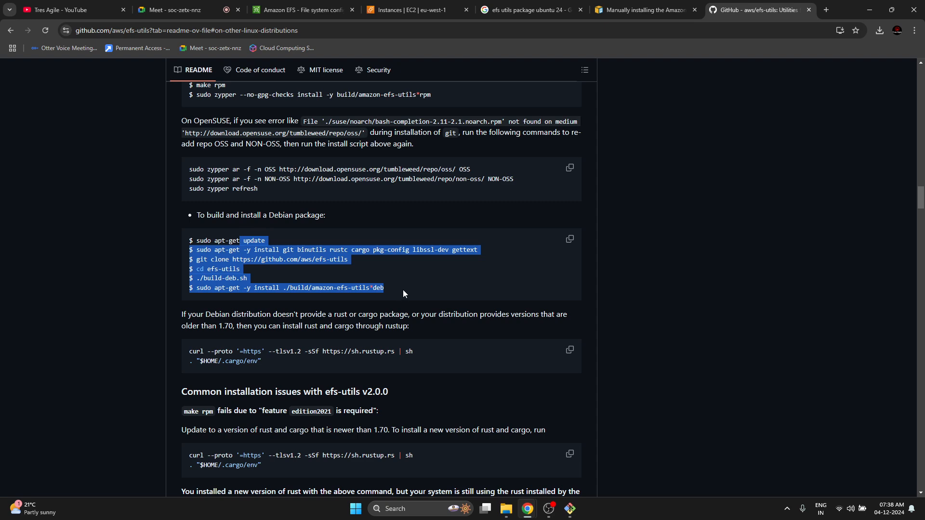
click(193, 239)
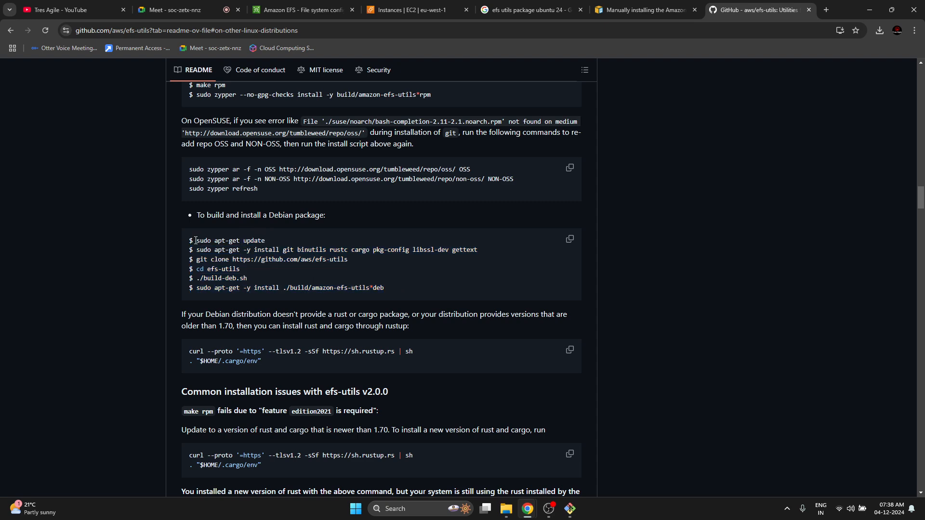
Step: Copy "sudo apt-get -y install git binutils rustc cargo pkg-config libssl-dev gettext" from the README and run it on the instance
drag(197, 251, 519, 256)
key(ctrl+c)
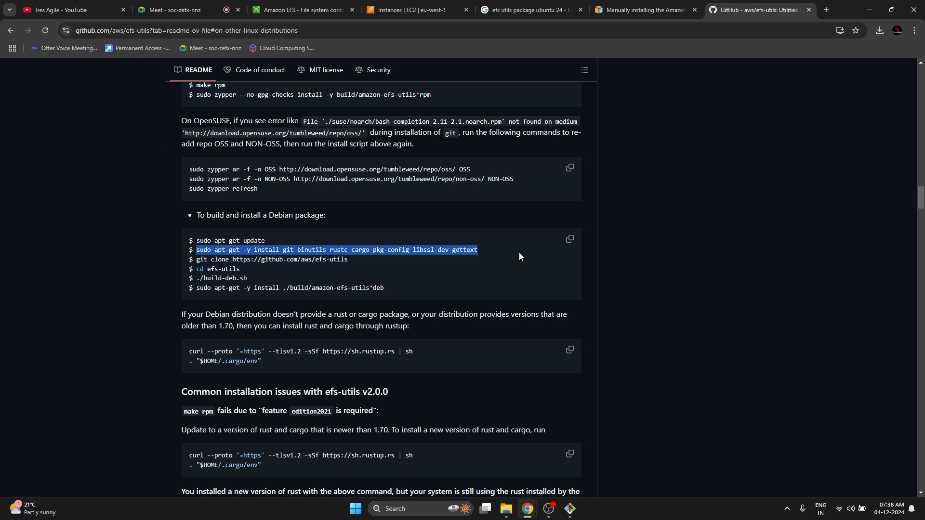
click(569, 509)
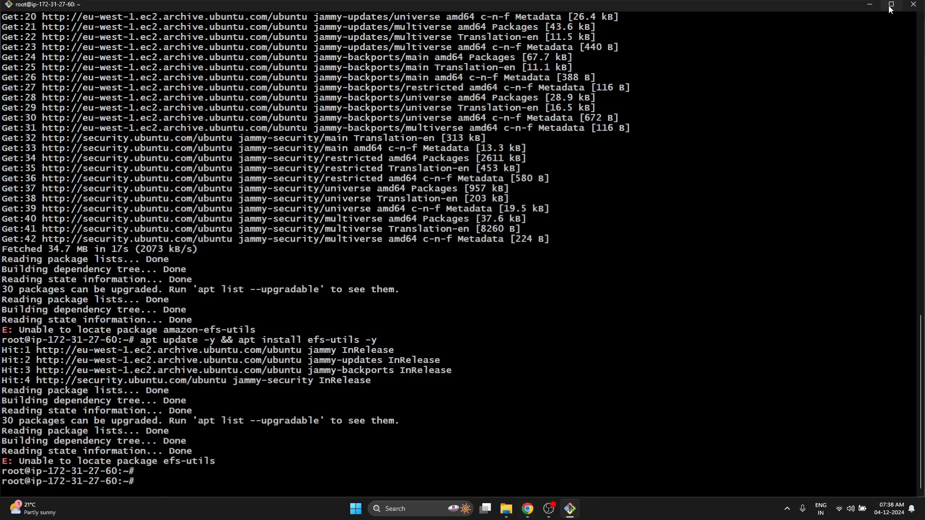
drag(337, 5, 678, 87)
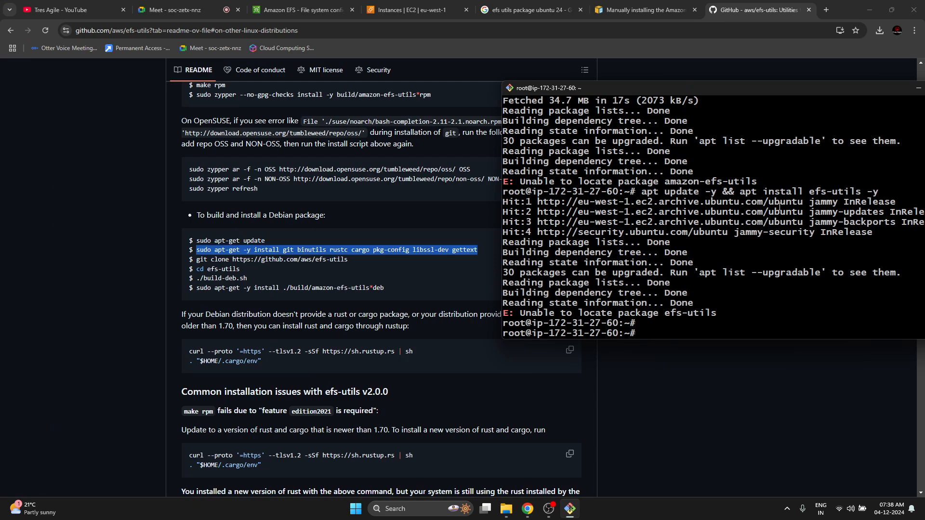
right_click(771, 153)
click(795, 183)
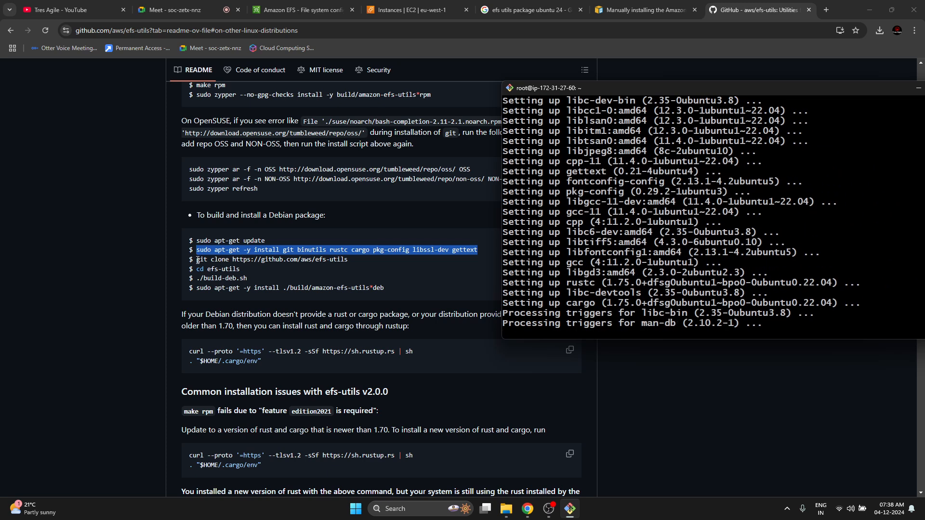
drag(198, 260, 348, 268)
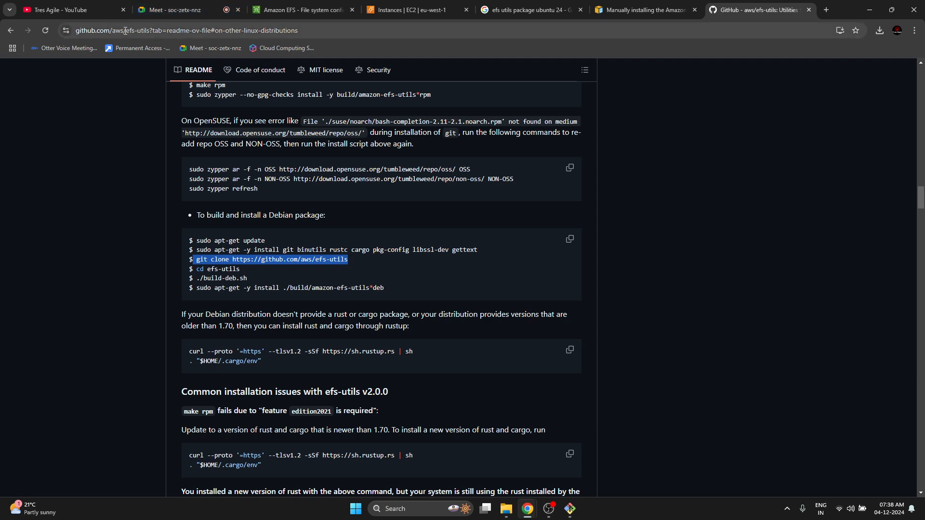
click(570, 509)
right_click(718, 214)
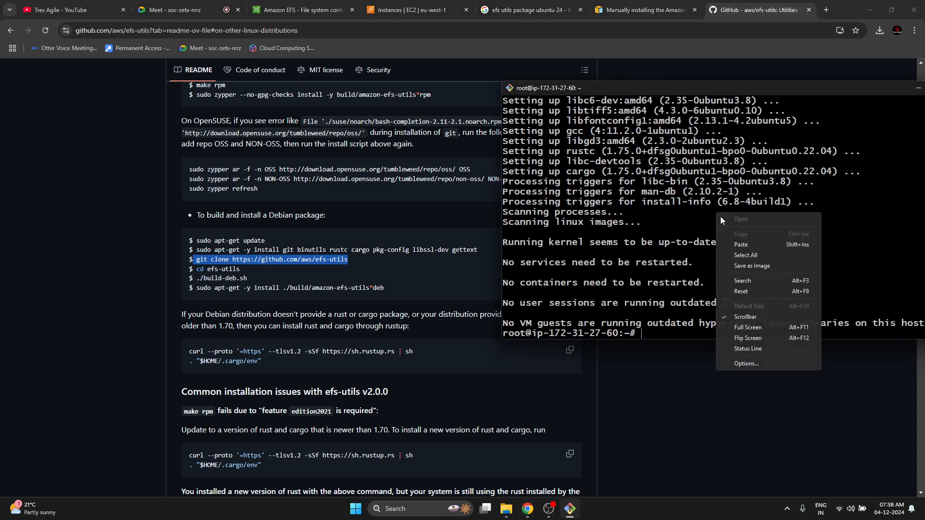
click(733, 244)
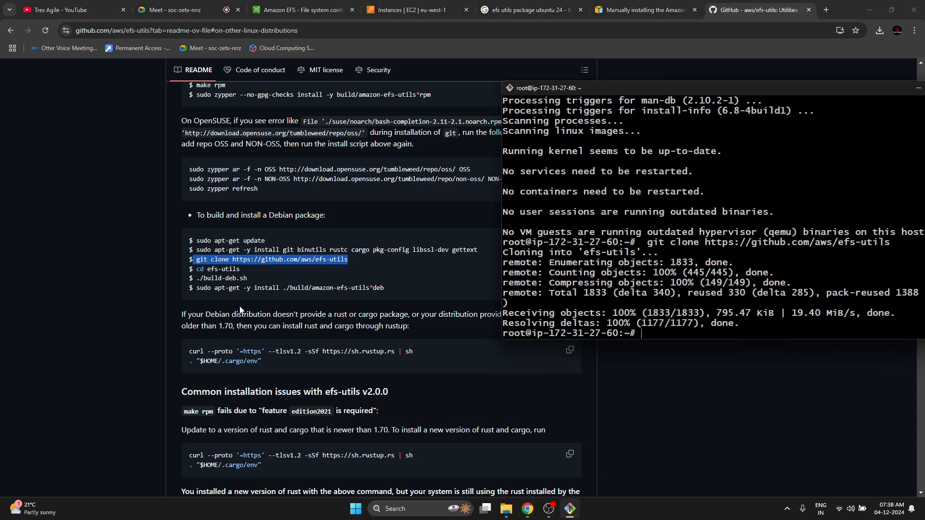
Step: Change into the cloned repository folder using the README's "cd efs-utils" command
drag(196, 269, 247, 273)
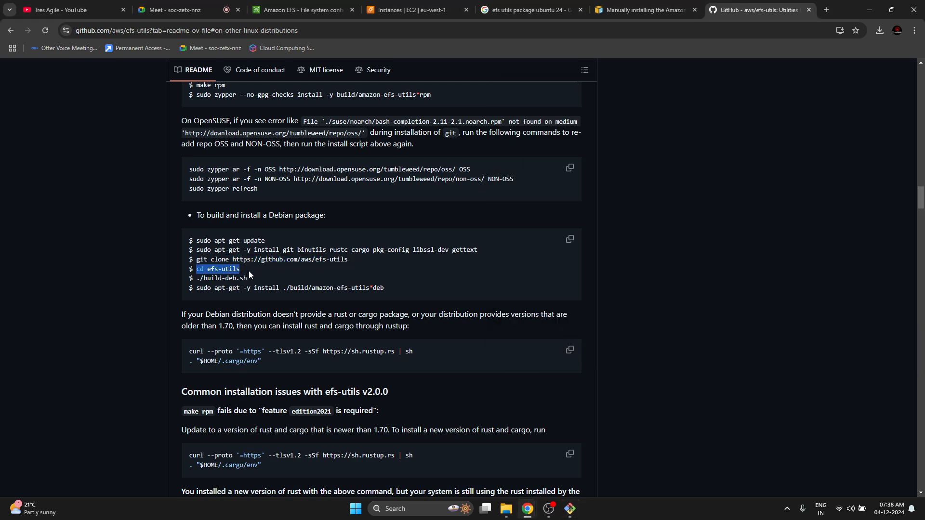
click(571, 509)
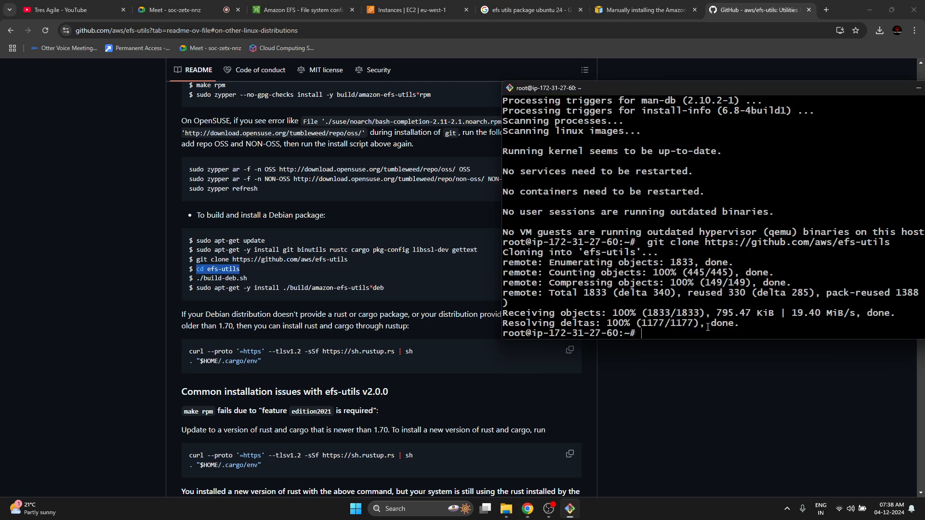
right_click(747, 168)
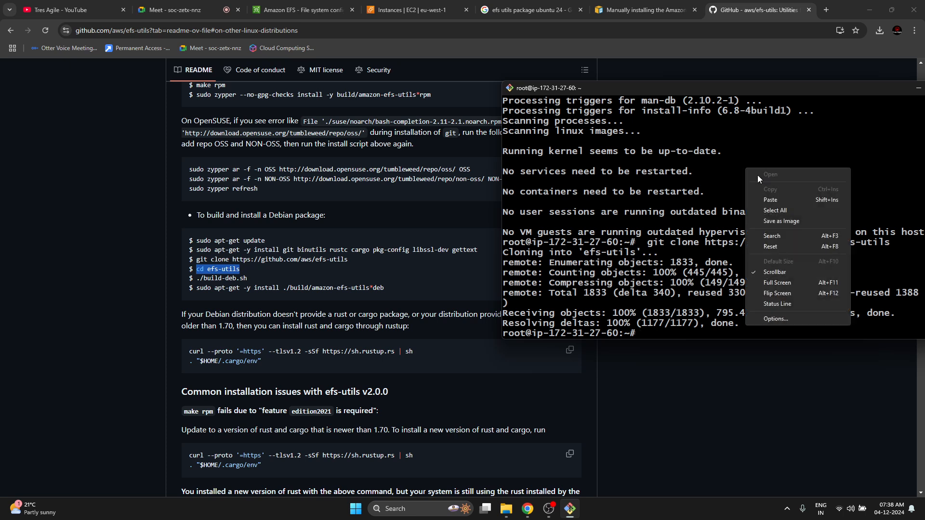
click(771, 199)
key(Return)
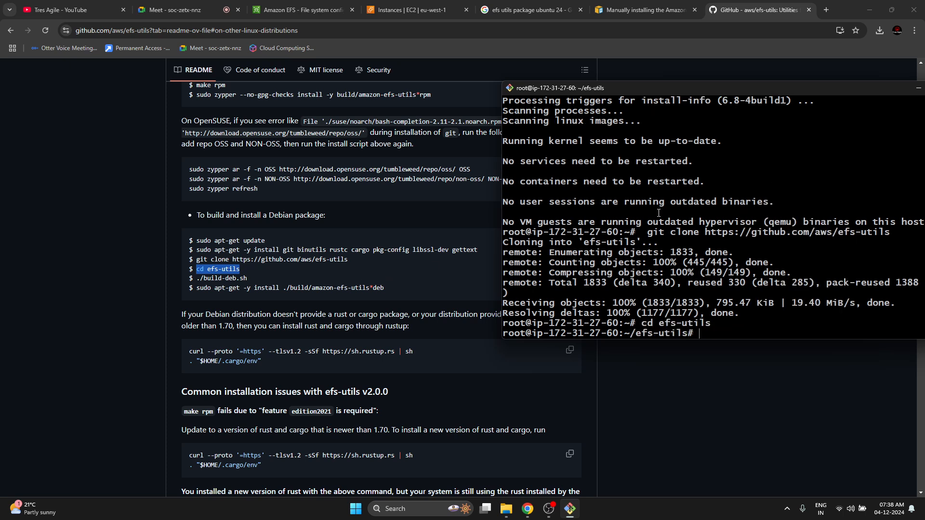
Step: Run the Debian package build script ./build-deb.sh in the efs-utils folder
text(./bi)
key(Tab)
key(Return)
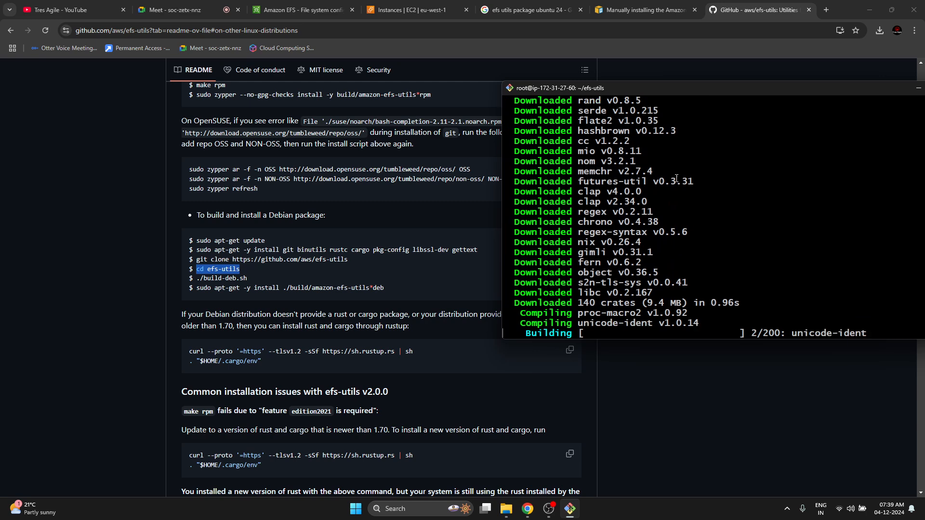
Step: Highlight the README's "apt-get -y install ./build/amazon-efs-utils*deb" command, then check the running build in the terminal
drag(601, 88, 490, 54)
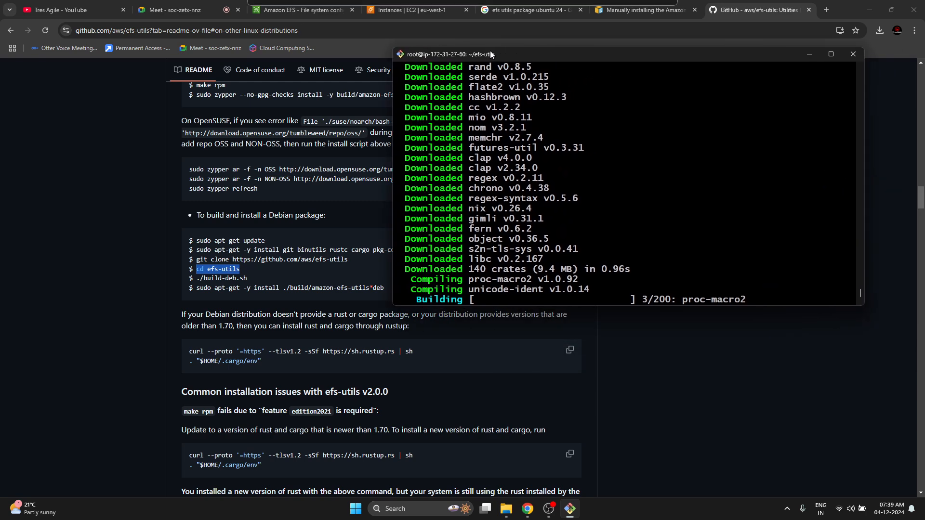
click(215, 285)
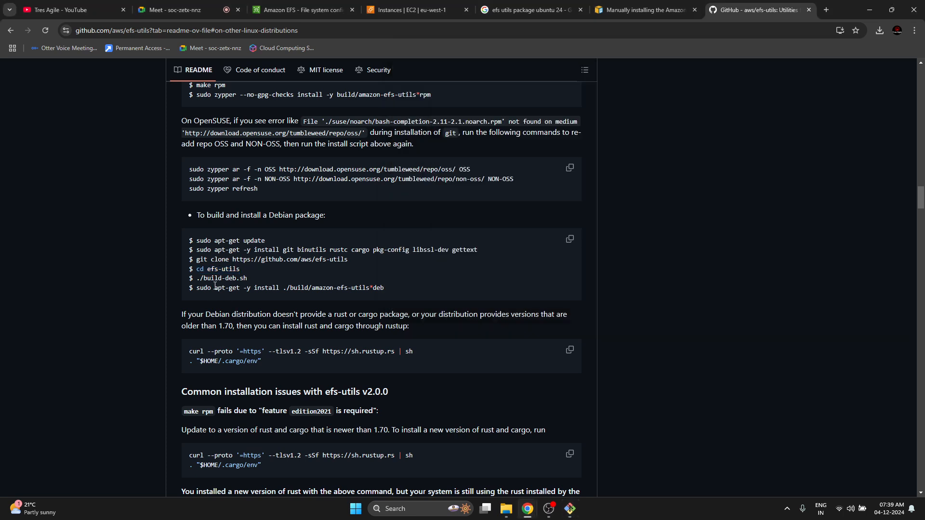
drag(214, 287, 389, 286)
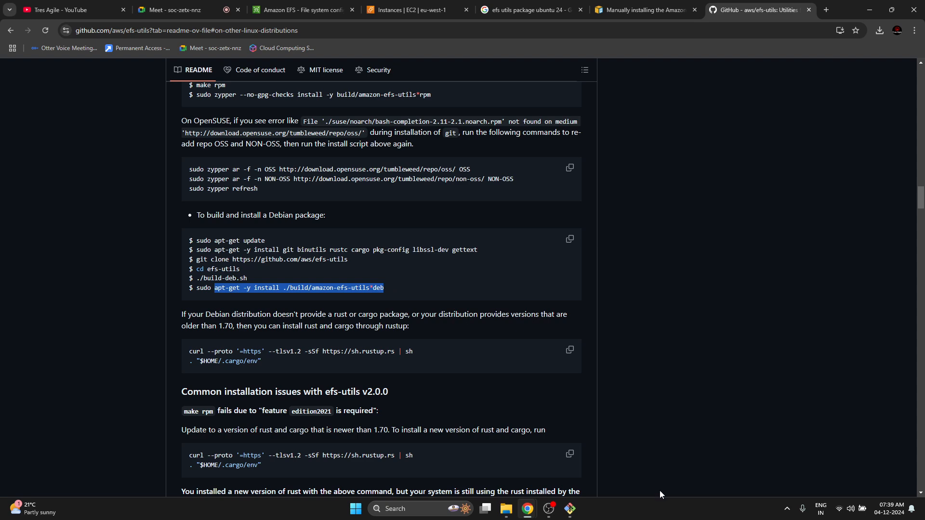
click(570, 509)
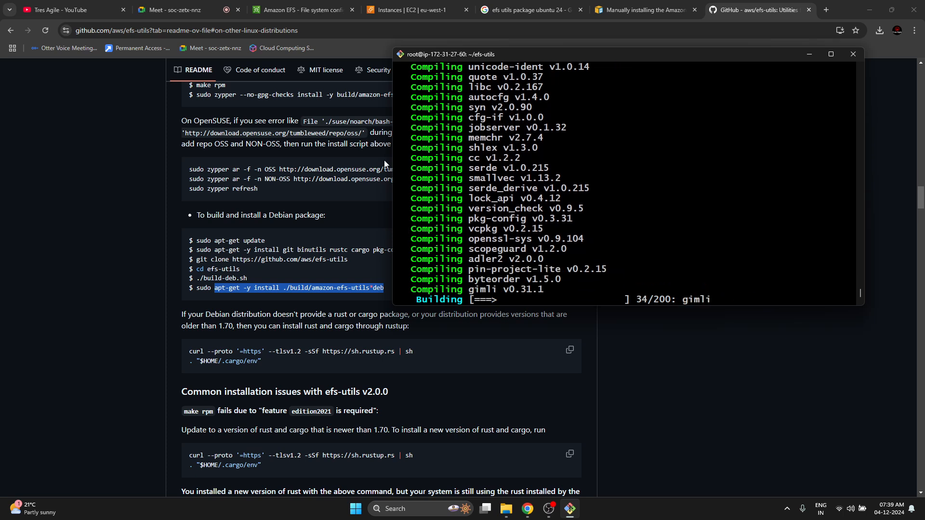
Step: Copy the example SSH command for the demo instance from its EC2 connection page and return to the instance list
click(111, 193)
click(412, 9)
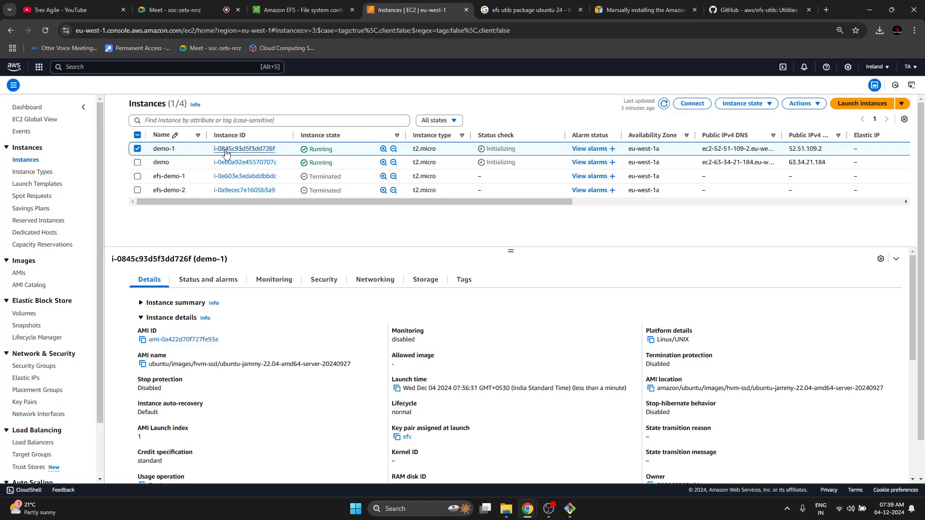
click(137, 148)
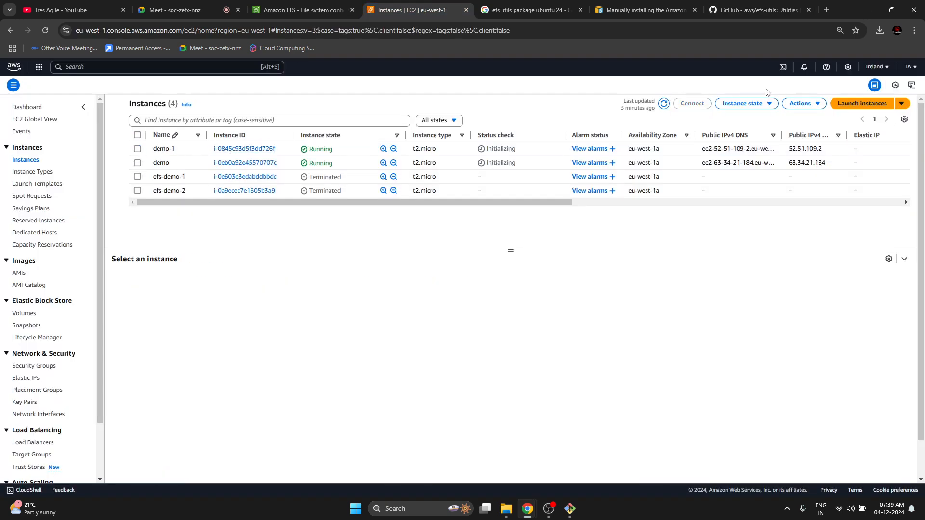
click(137, 162)
click(692, 103)
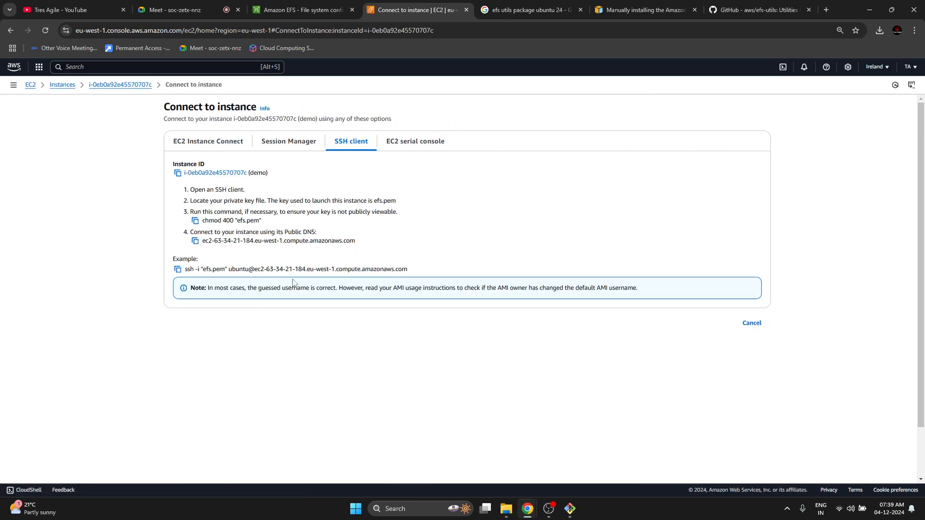
click(179, 270)
click(751, 323)
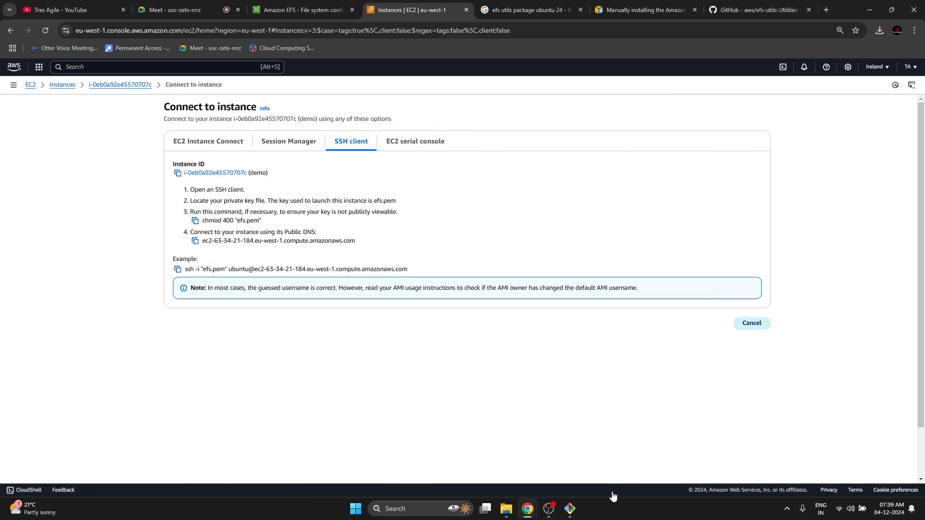
Step: Open a second Git Bash terminal in the Downloads folder, return to the efs-utils README and bring the new terminal forward
click(577, 510)
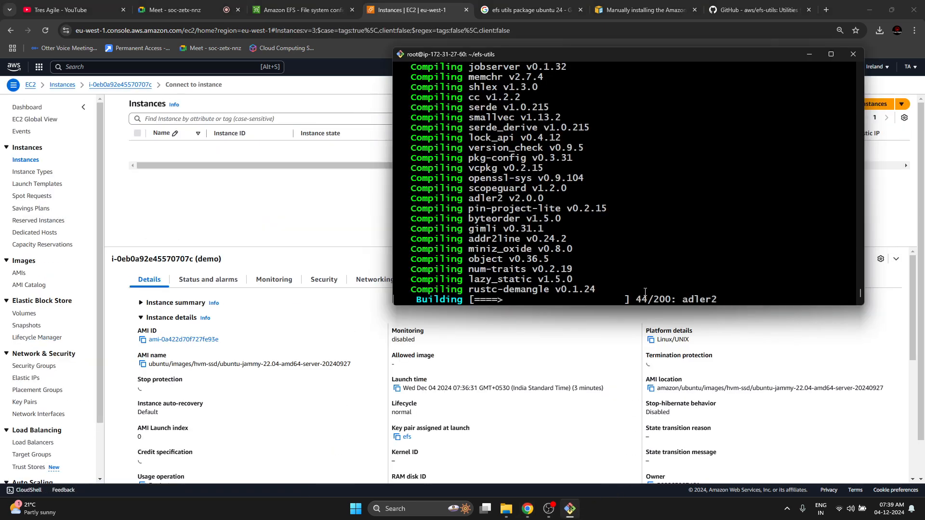
right_click(649, 55)
key(Escape)
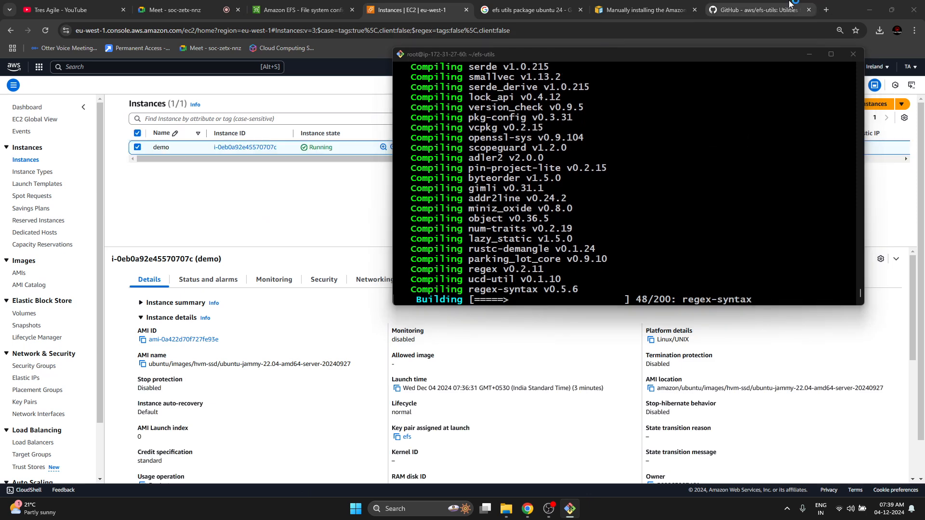
click(750, 9)
mouse_move(573, 511)
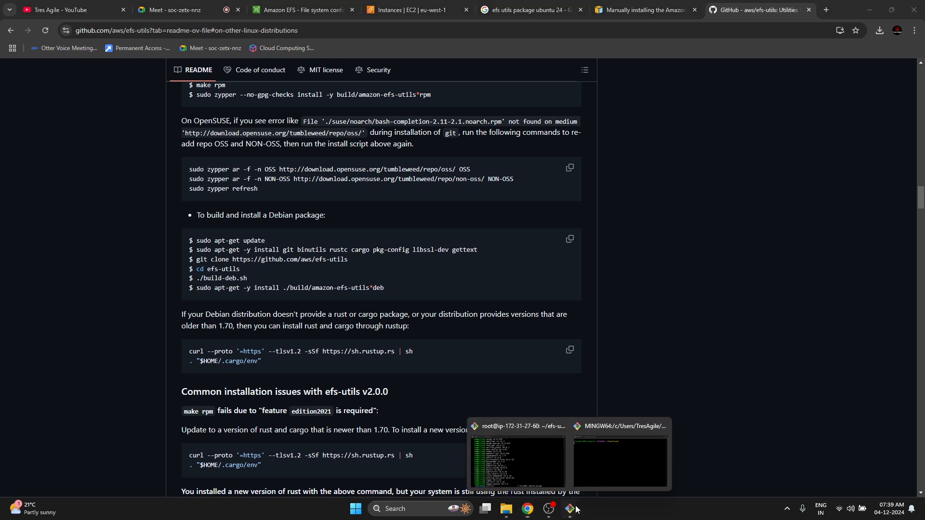
click(574, 458)
Step: Connect to the demo instance by running the copied SSH command with efs.pem and accept the host key with yes
right_click(393, 163)
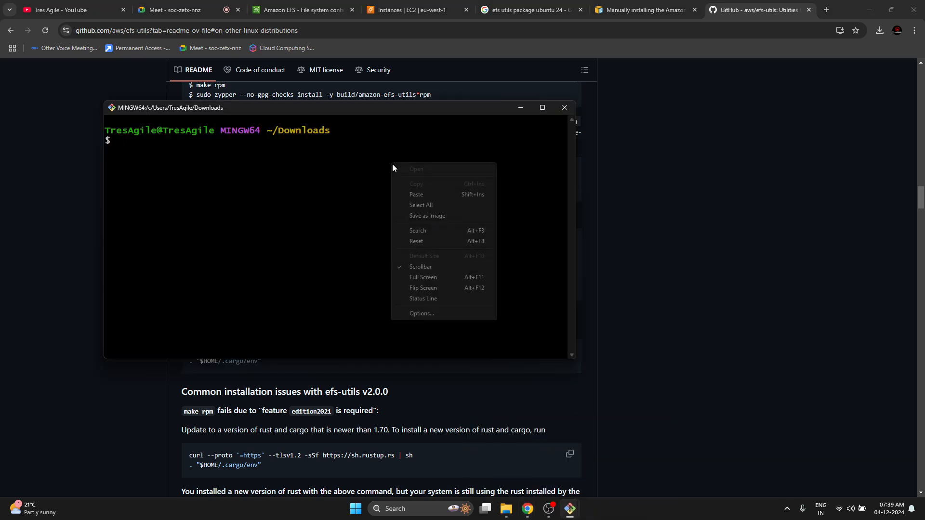
click(430, 195)
key(Return)
mouse_move(568, 512)
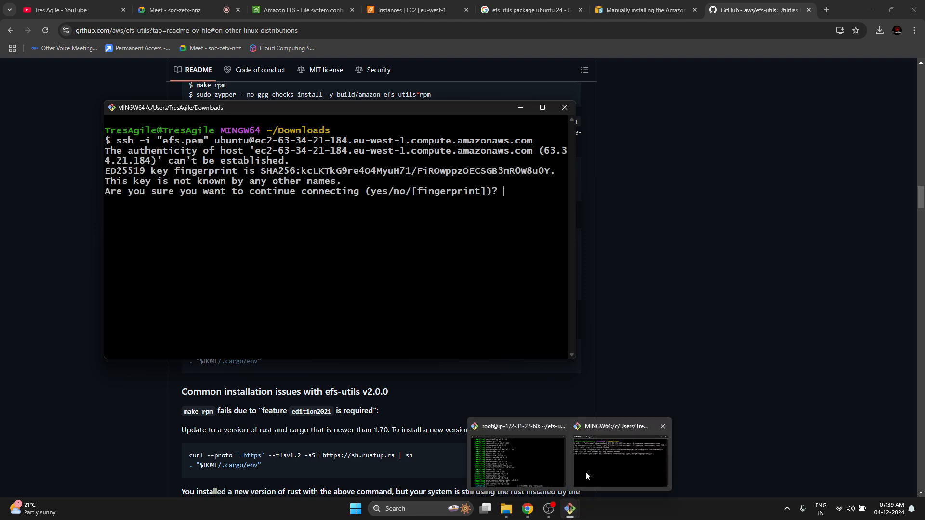
click(535, 463)
click(407, 256)
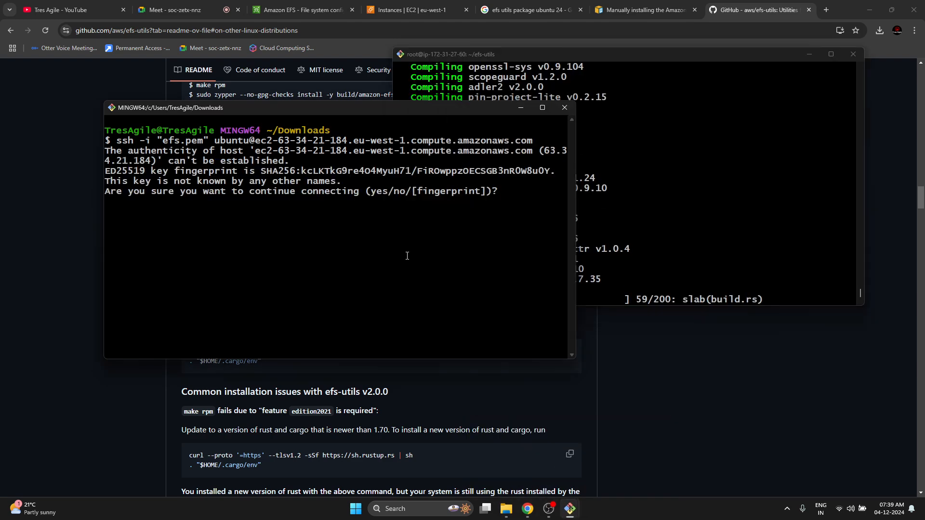
text(yes)
key(Return)
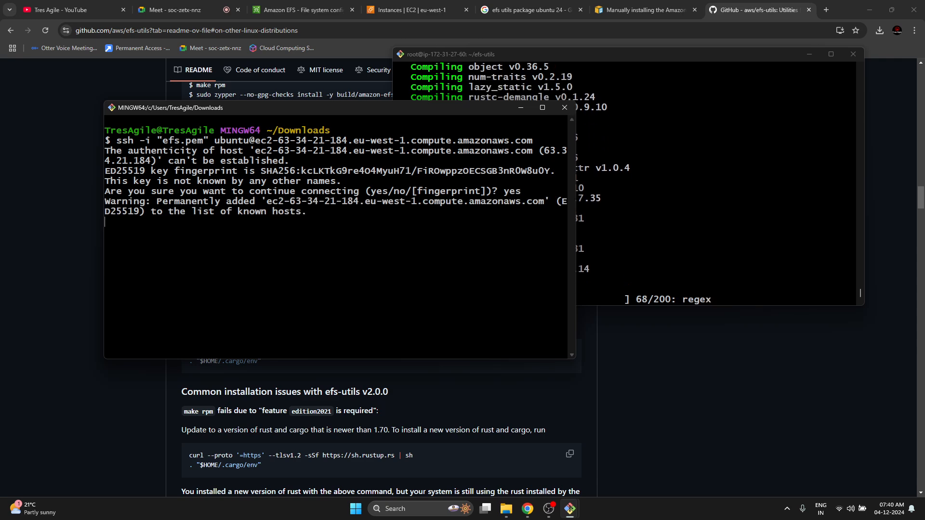
Step: Switch to root with sudo su in the home directory on the demo instance and refresh the package lists with apt update -y
drag(372, 106, 270, 84)
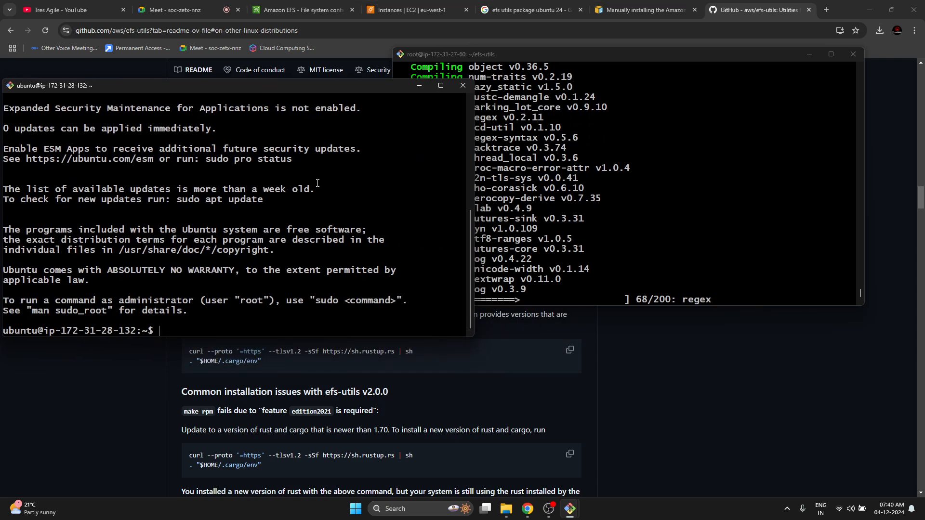
text(sudo su)
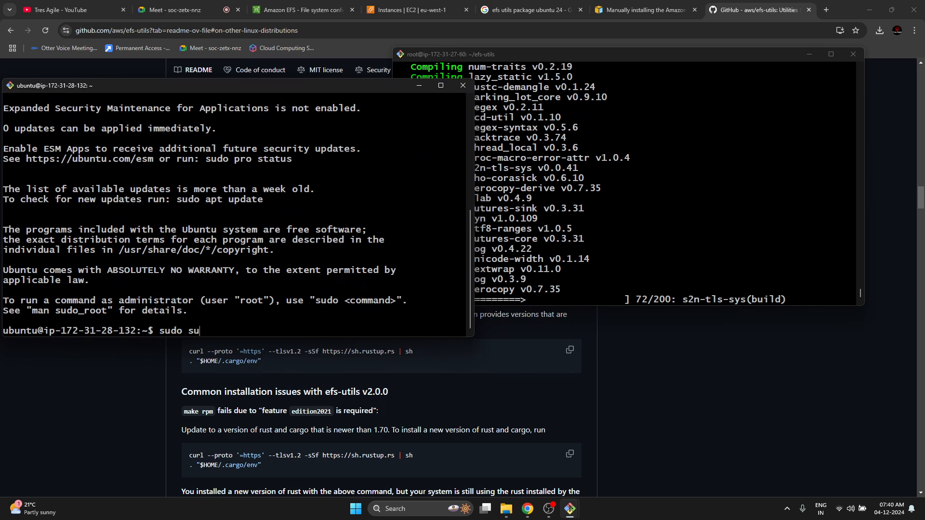
key(Return)
text(cd)
key(Return)
text(a)
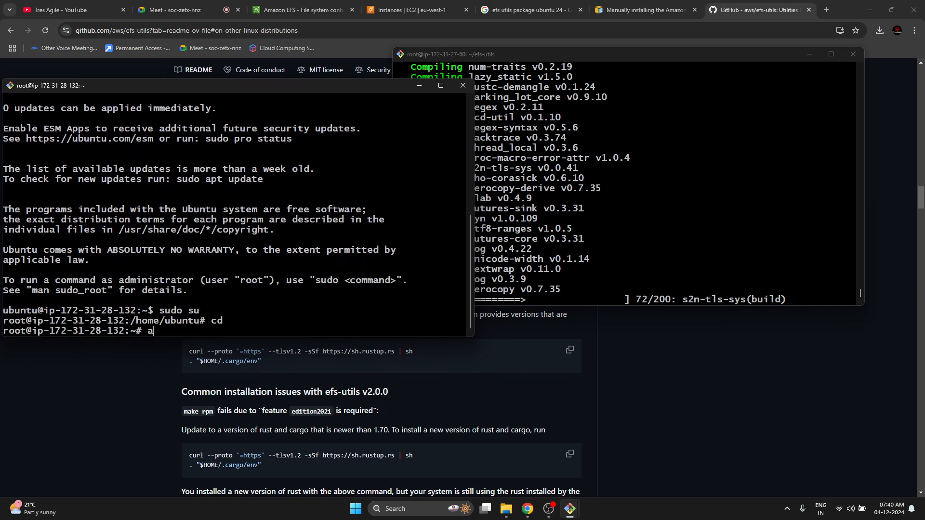
text(pt update -y)
key(Return)
Step: Copy the whole command block for building and installing a Debian package from the efs-utils README
key(alt+Tab)
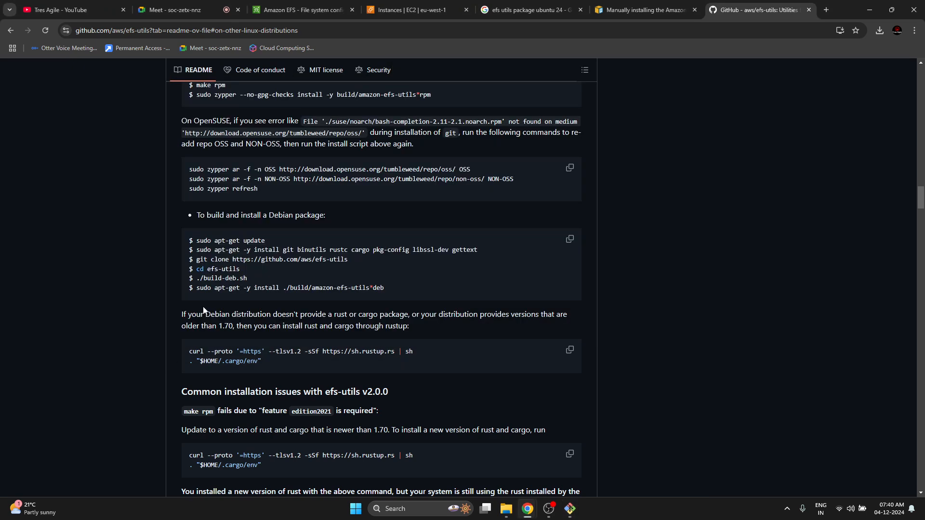
drag(214, 250, 485, 251)
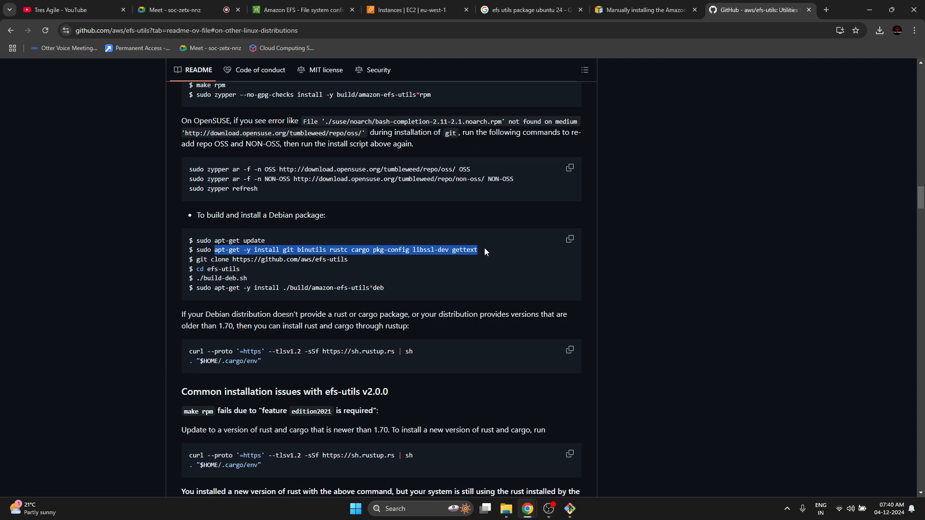
click(569, 241)
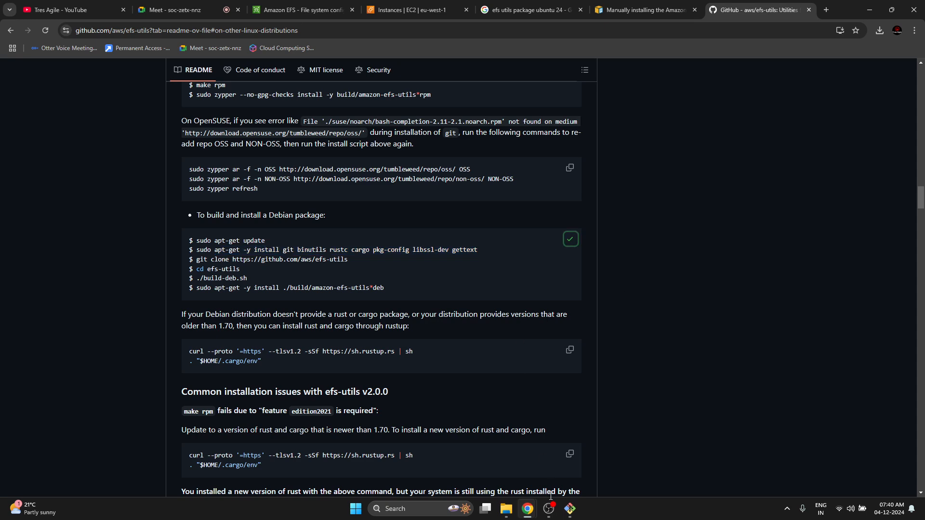
Step: Bring both instance terminals forward and check the progress of the package update and the efs-utils build
mouse_move(570, 509)
click(550, 462)
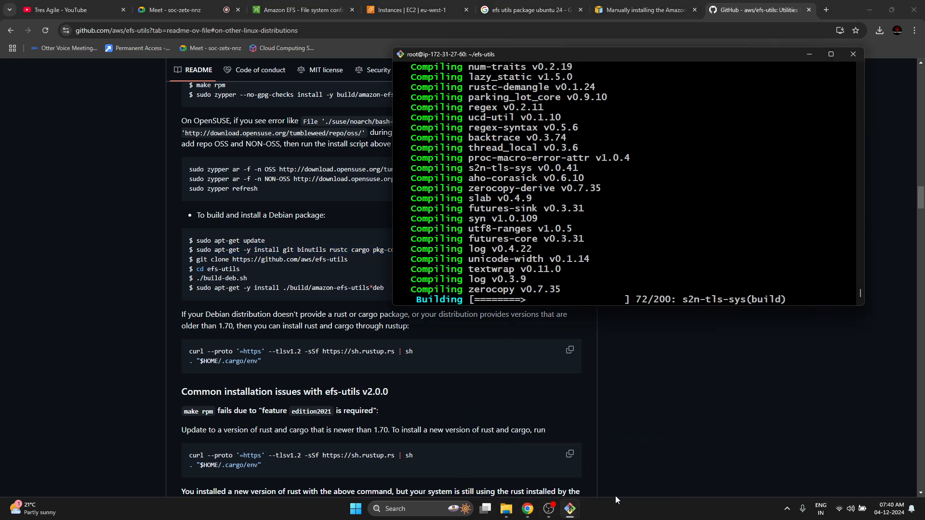
click(613, 462)
click(518, 460)
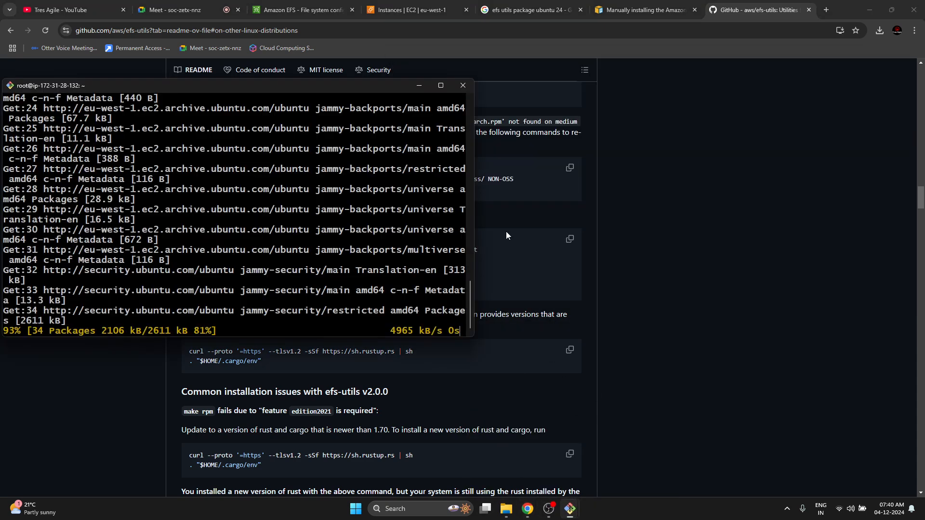
click(627, 460)
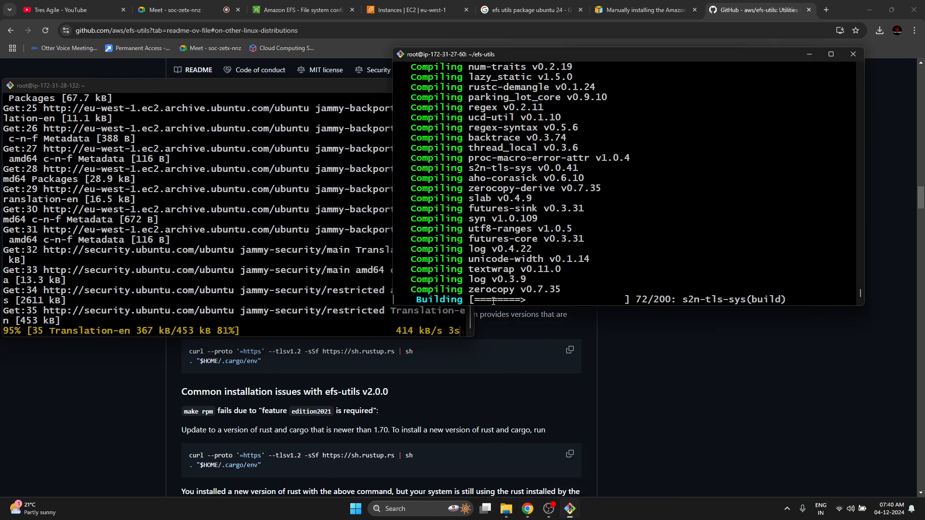
click(256, 211)
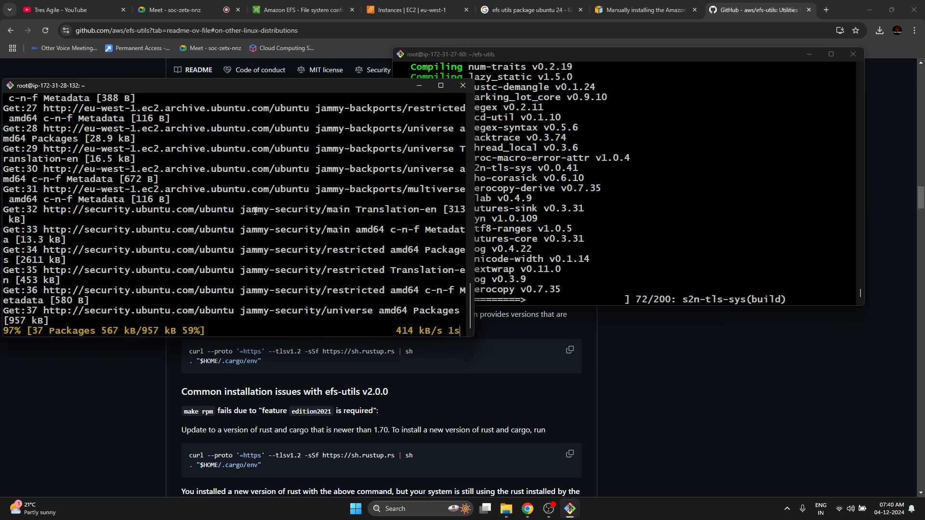
click(614, 245)
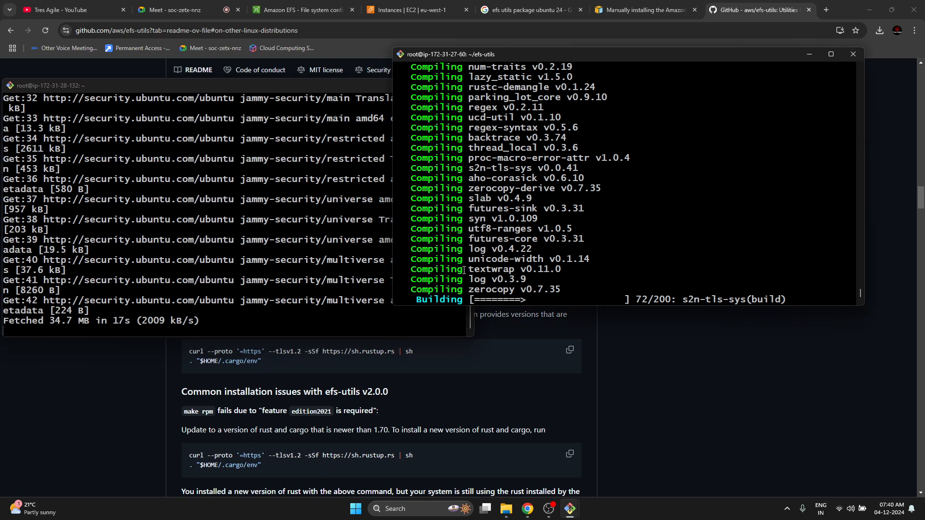
click(160, 243)
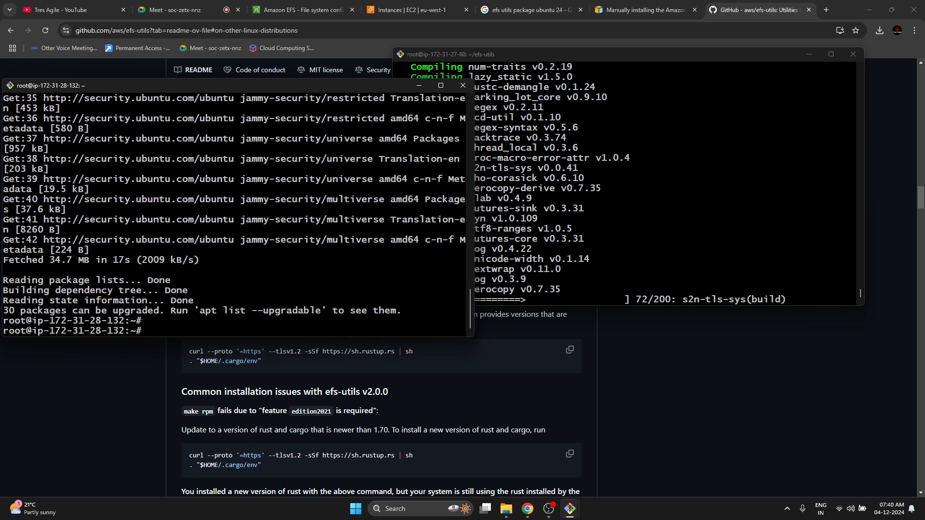
Step: Create the script efs.sh in vi on the demo instance and paste the copied Debian build commands into it
key(Return)
text(vi efs.s)
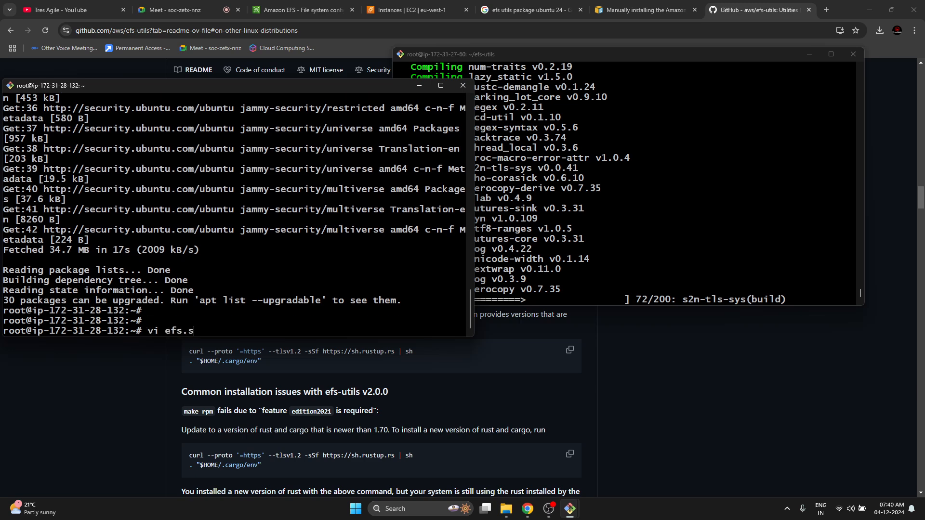
text(h)
key(Return)
key(i)
right_click(136, 171)
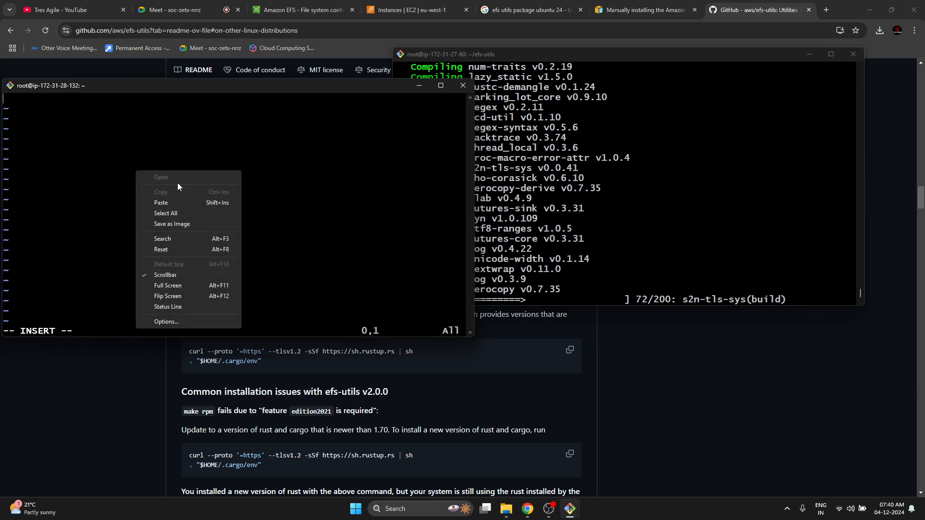
click(159, 201)
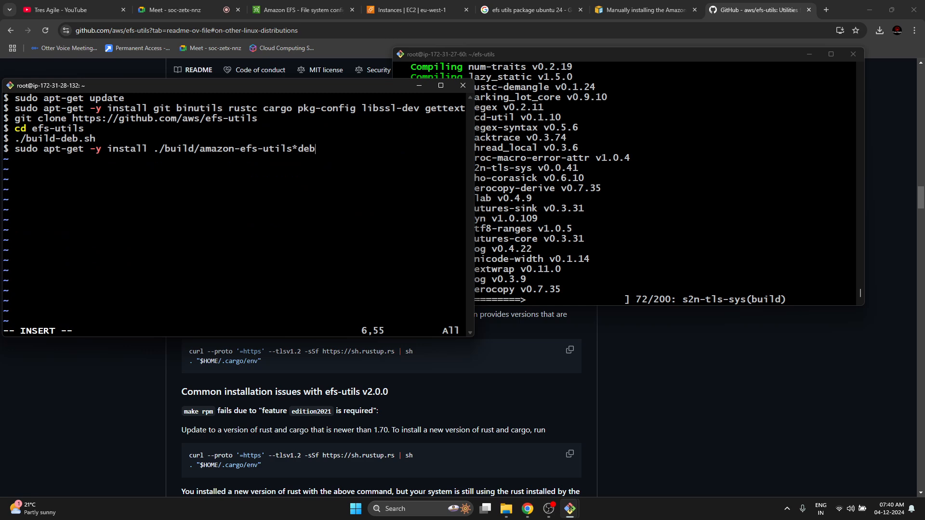
Step: Remove the leading "$ " prompt from every command line in the script except the apt-get update line
key(Left)
key(Left)
key(Left)
key(Left)
key(Left)
key(Left)
key(Left)
key(Left)
key(Left)
key(Left)
key(Left)
key(Left)
key(Left)
key(Left)
key(Left)
key(Left)
key(Left)
key(Left)
key(Left)
key(Left)
key(BackSpace)
key(BackSpace)
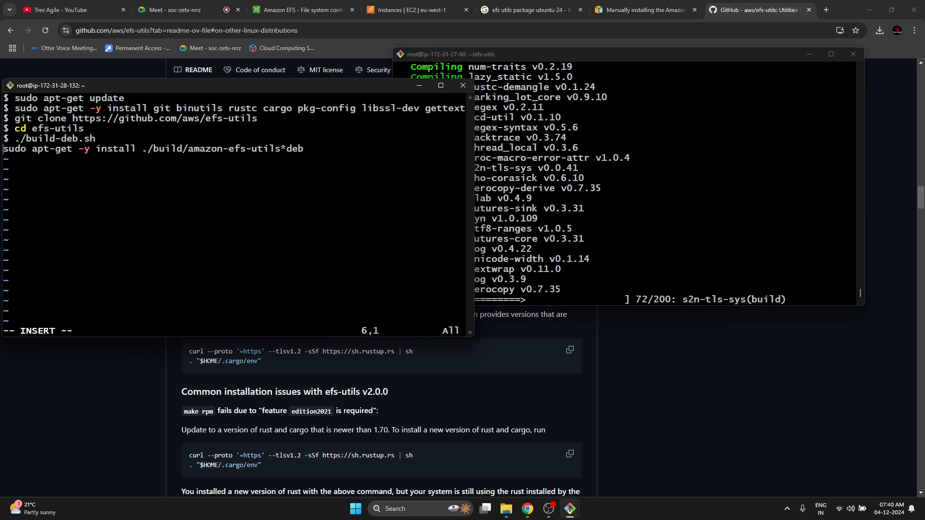
key(Up)
key(BackSpace)
key(BackSpace)
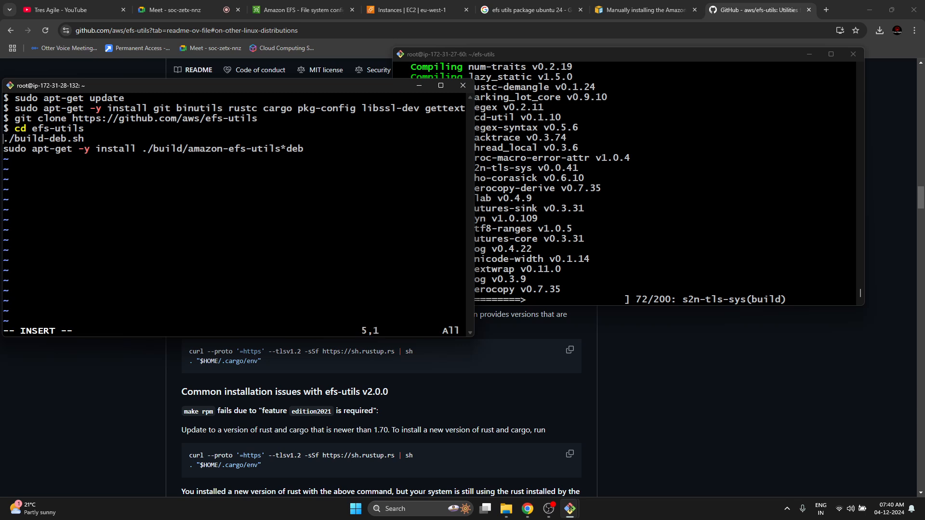
key(Up)
key(BackSpace)
key(BackSpace)
key(Up)
key(BackSpace)
key(BackSpace)
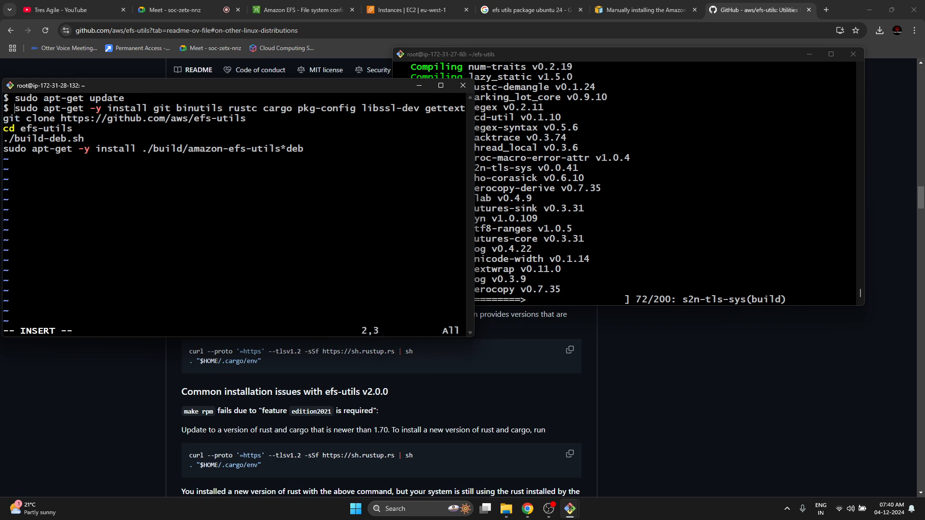
key(BackSpace)
key(BackSpace)
Step: Replace the script's first line, sudo apt-get update, with the shebang #!/bin/bash
key(Up)
key(Escape)
key(d)
key(d)
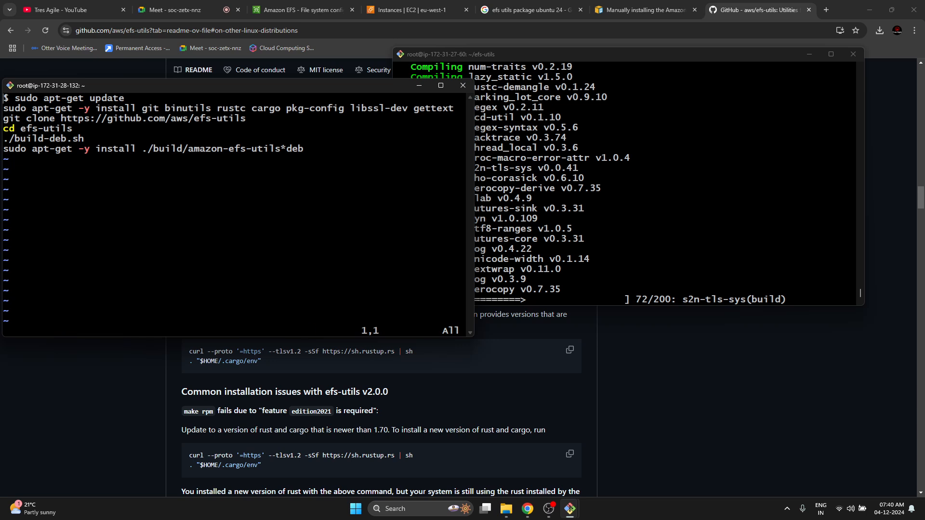
key(i)
key(Return)
key(Up)
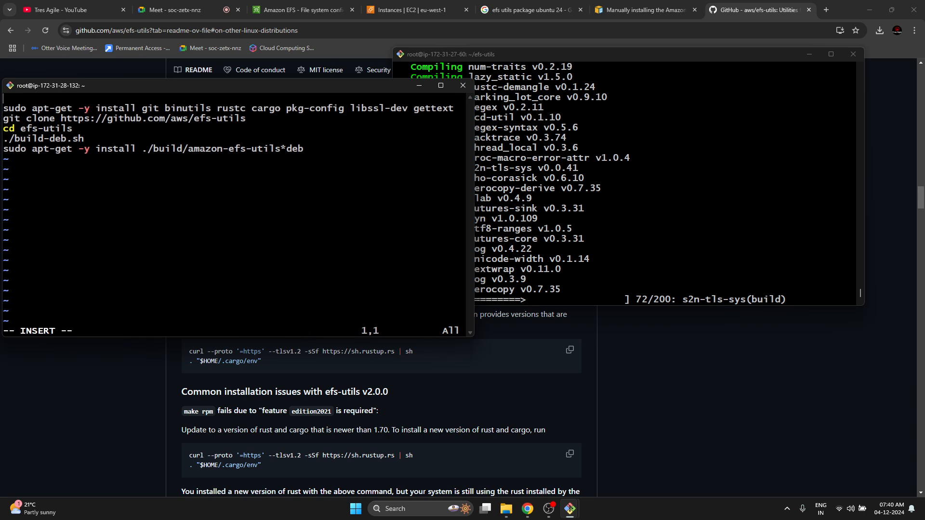
text($!/bin)
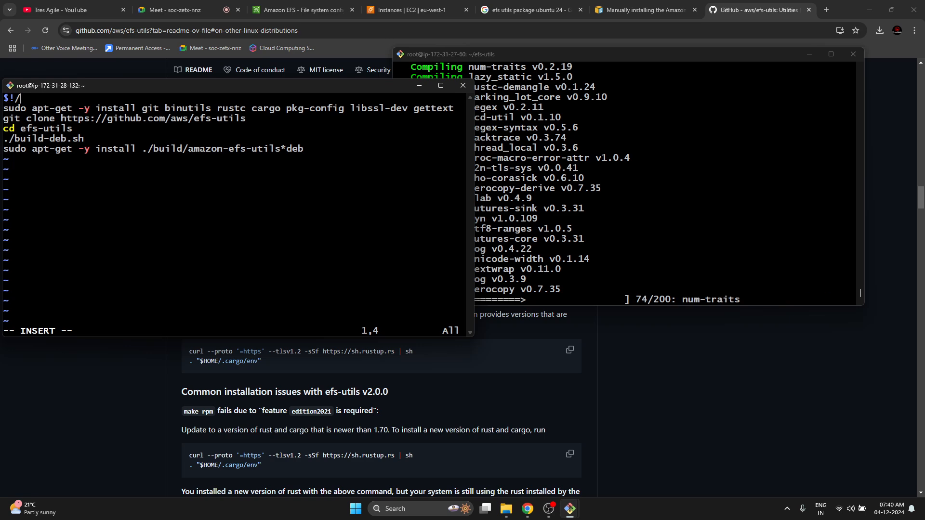
key(BackSpace)
key(BackSpace)
key(BackSpace)
key(BackSpace)
key(BackSpace)
key(BackSpace)
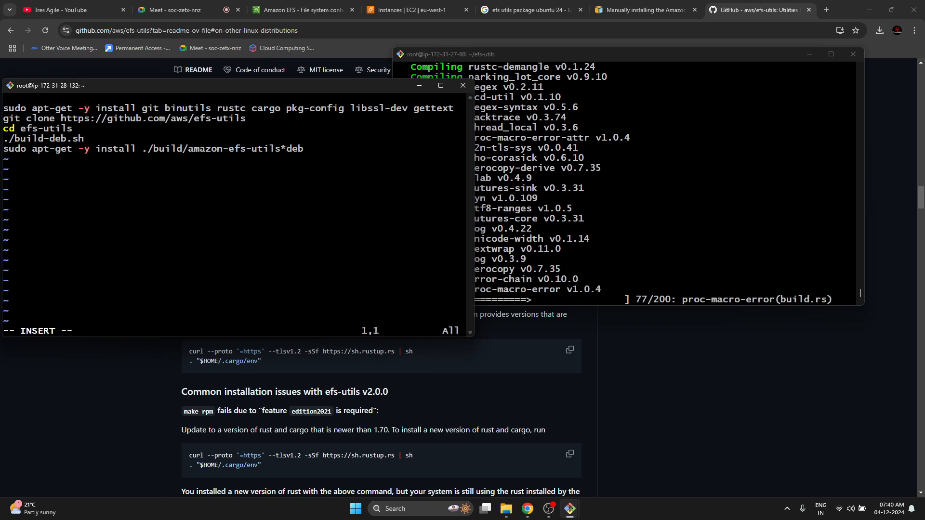
text(#!/bin)
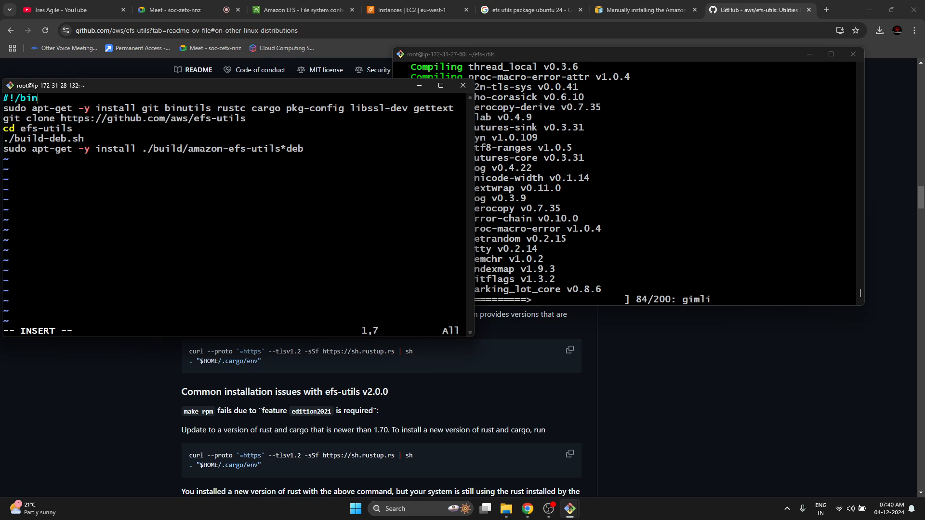
text(/bash)
Step: Save efs.sh and run it with sh, placing the first instance's terminal beside the demo instance's terminal
key(Escape)
text(:wq!)
key(Return)
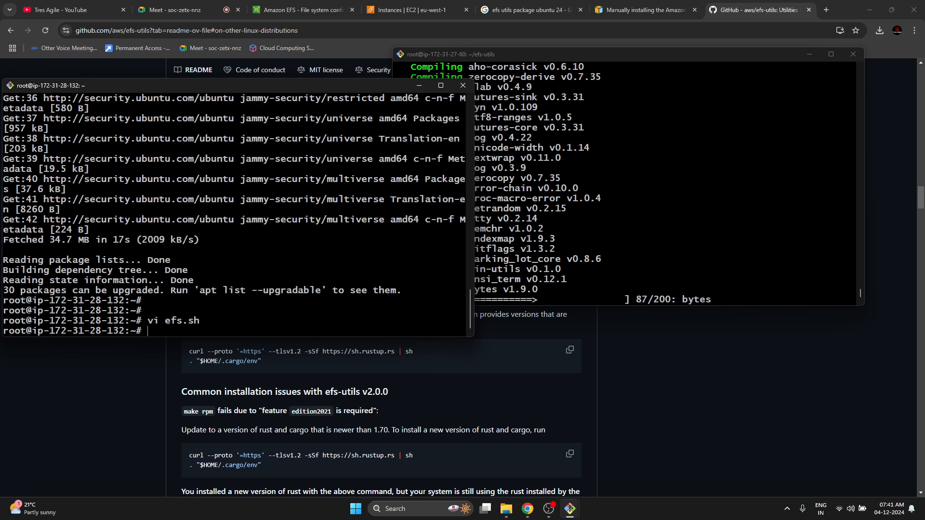
text(sh efs.sh)
key(Return)
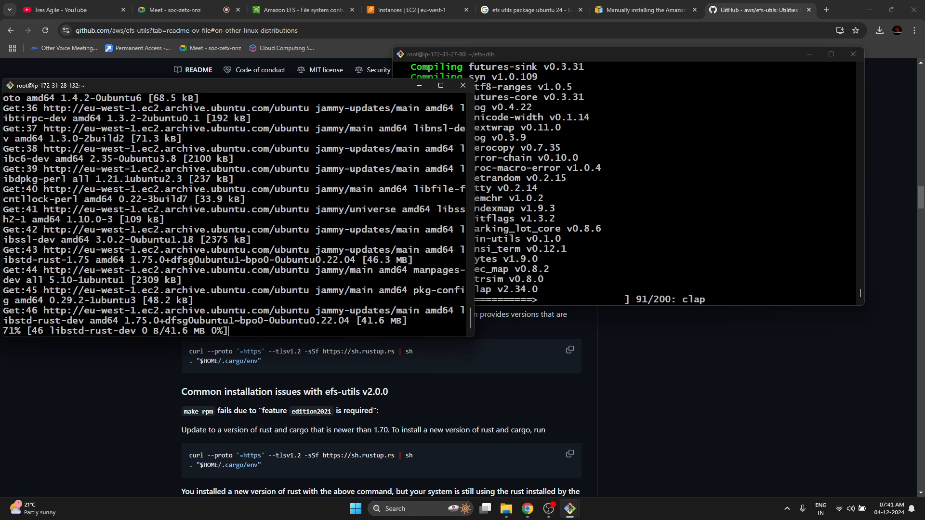
drag(610, 54, 637, 84)
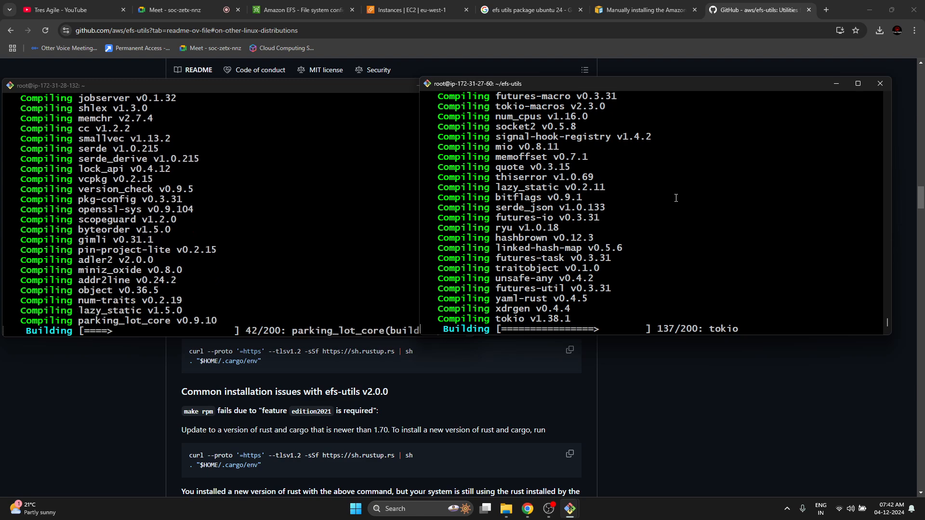
Step: Review the AWS guide's section on installing the EFS client on other Linux distributions, including the RPM and DEB package types
click(619, 4)
click(618, 6)
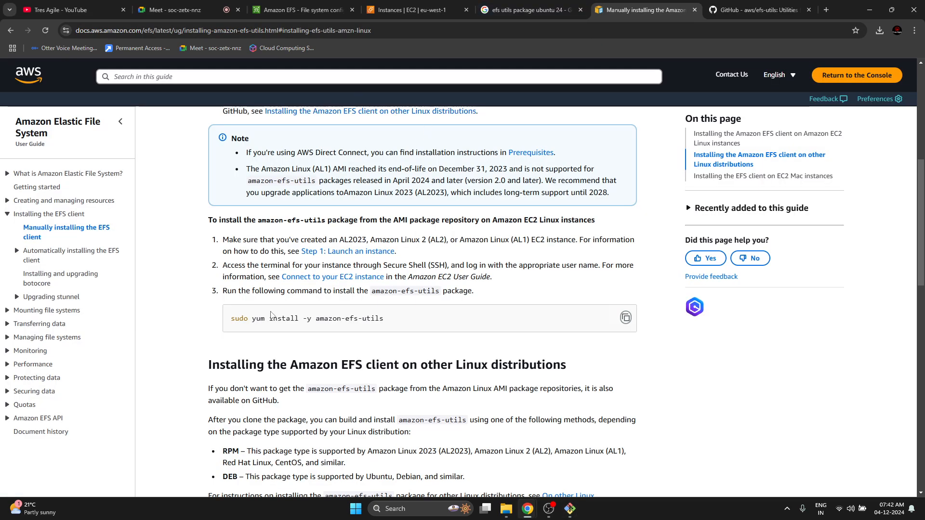
drag(272, 365, 516, 365)
click(516, 364)
mouse_move(232, 391)
mouse_down()
mouse_move(599, 389)
mouse_move(417, 391)
mouse_move(285, 406)
mouse_up()
click(245, 415)
drag(220, 420, 293, 421)
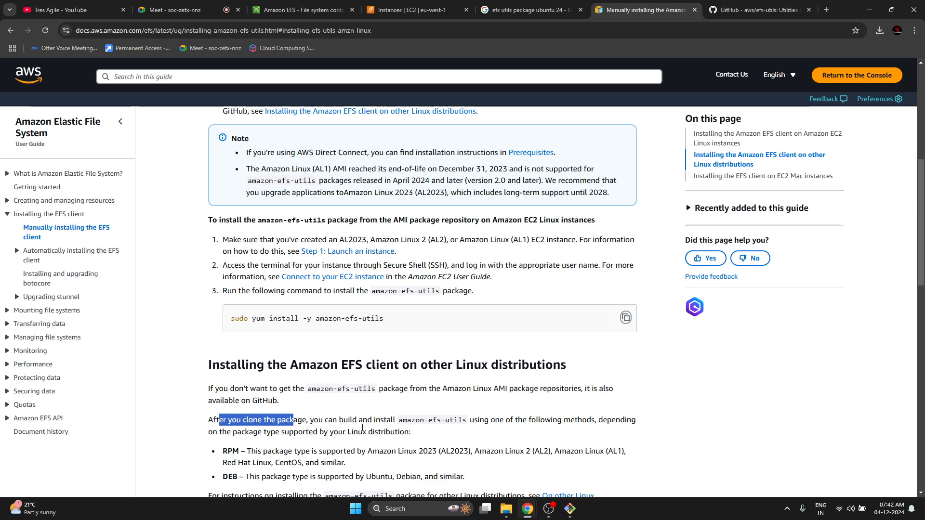
drag(363, 428, 433, 443)
scroll(433, 442, down, 2)
drag(245, 380, 320, 385)
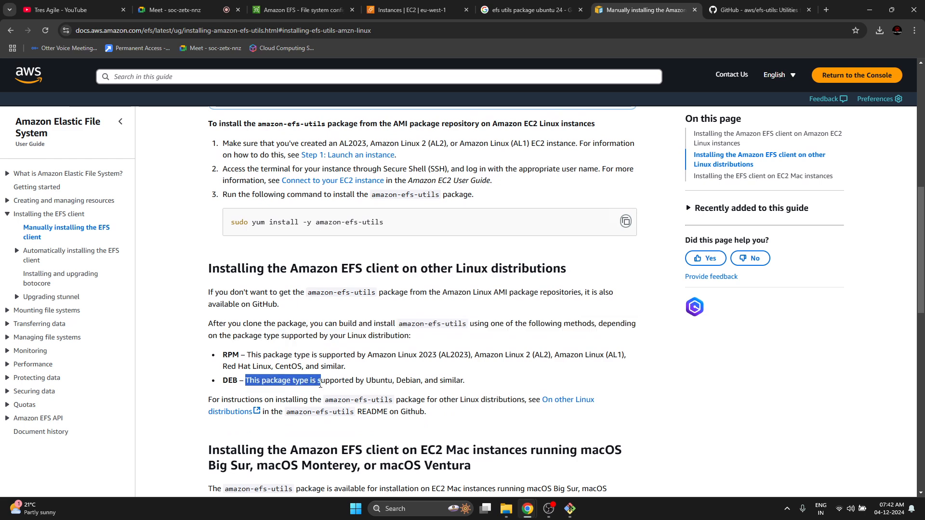
click(332, 384)
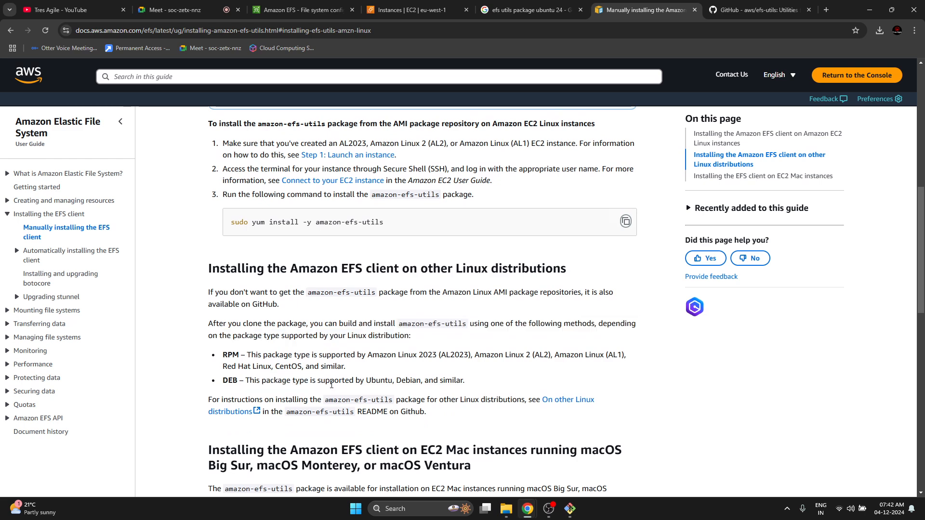
Step: Review the README's Debian package build commands and the notes on common efs-utils installation issues
click(762, 10)
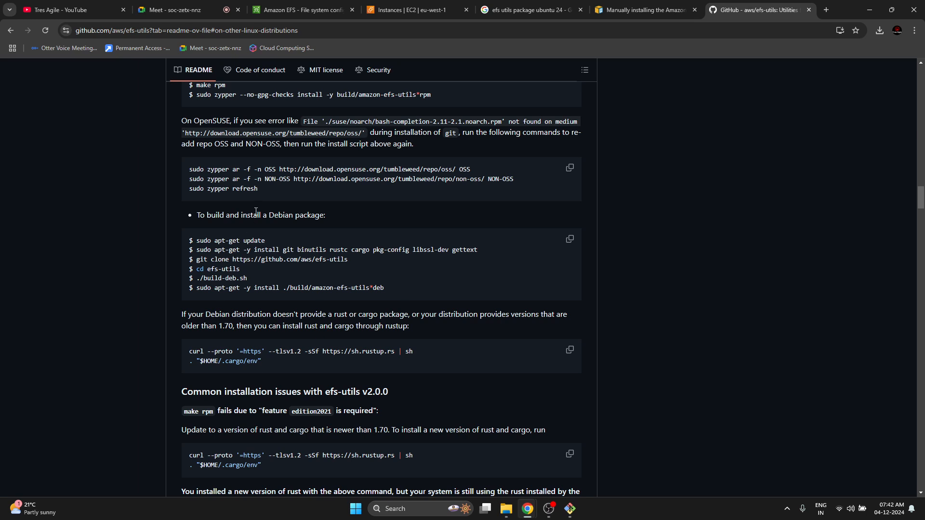
drag(218, 218, 472, 282)
click(80, 363)
scroll(145, 386, up, 1)
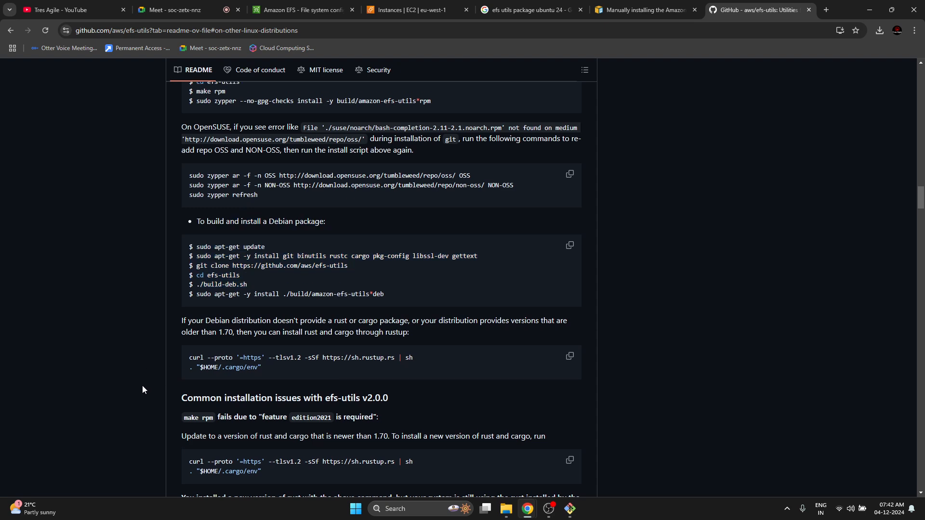
scroll(142, 390, down, 3)
scroll(142, 385, up, 1)
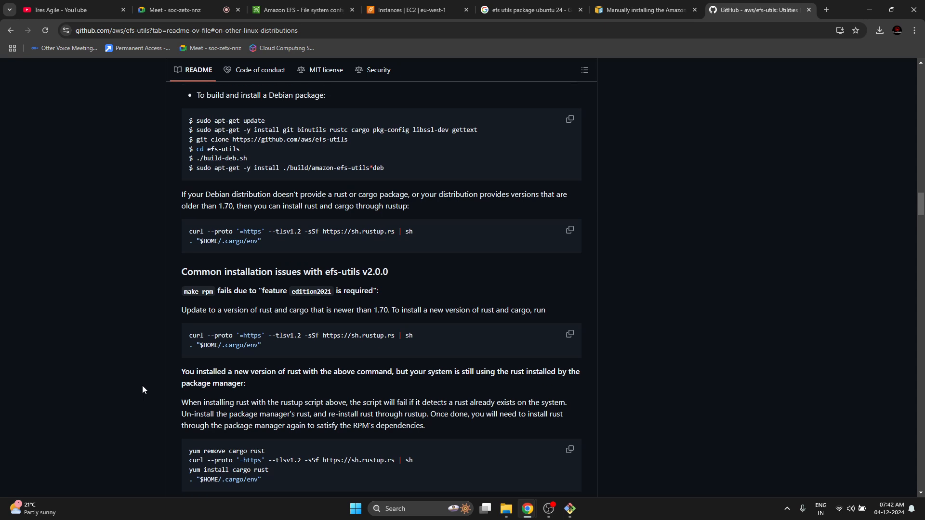
Step: Return to both instance terminals and check how far the two efs-utils builds have progressed
click(570, 509)
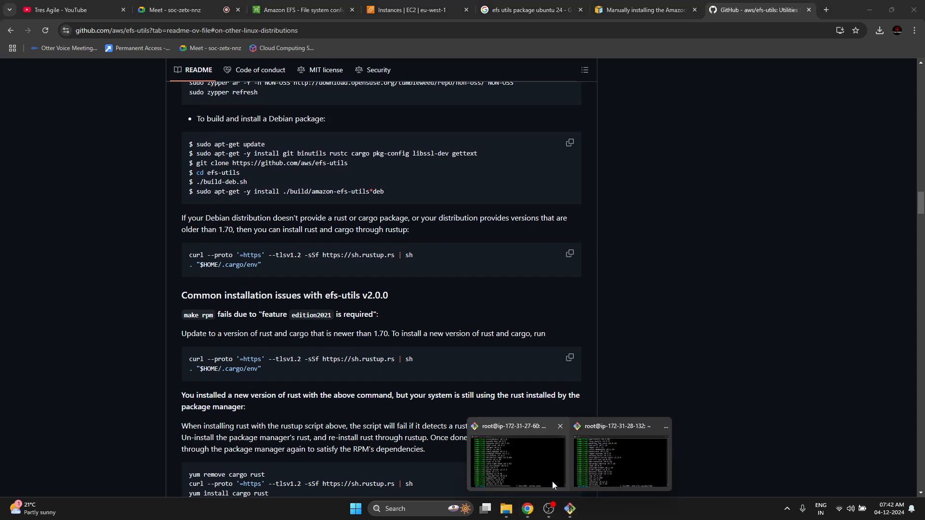
click(542, 458)
click(630, 464)
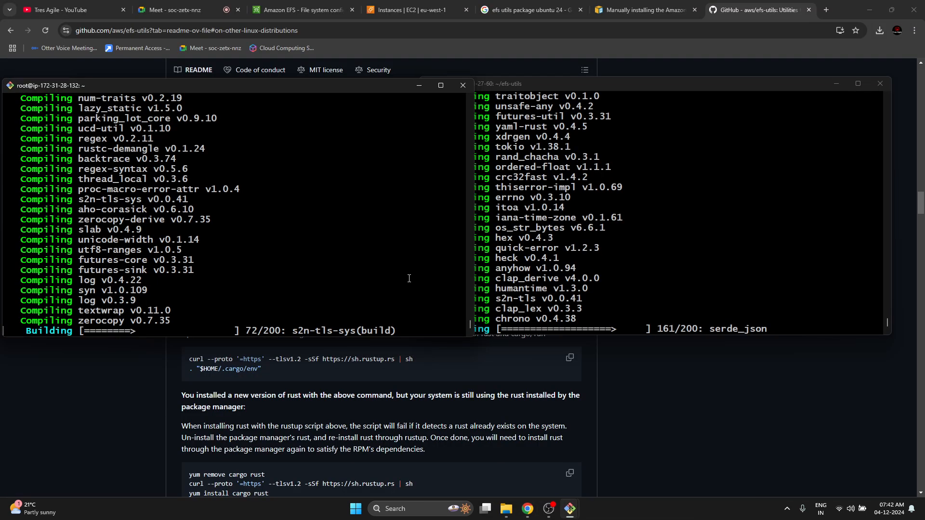
Step: Monitor the efs-utils compilation in the two instance terminals until the ip-172-31-27-60 build nears its end
click(638, 219)
click(278, 236)
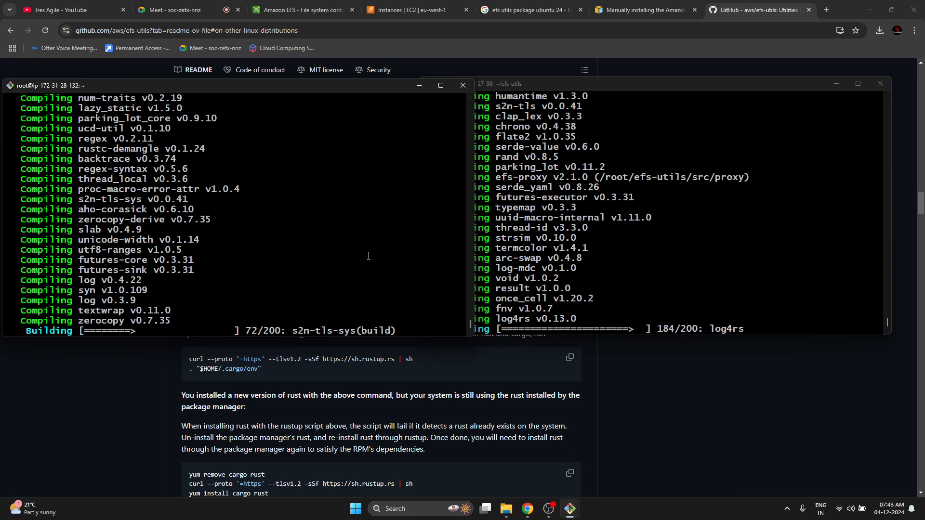
click(661, 238)
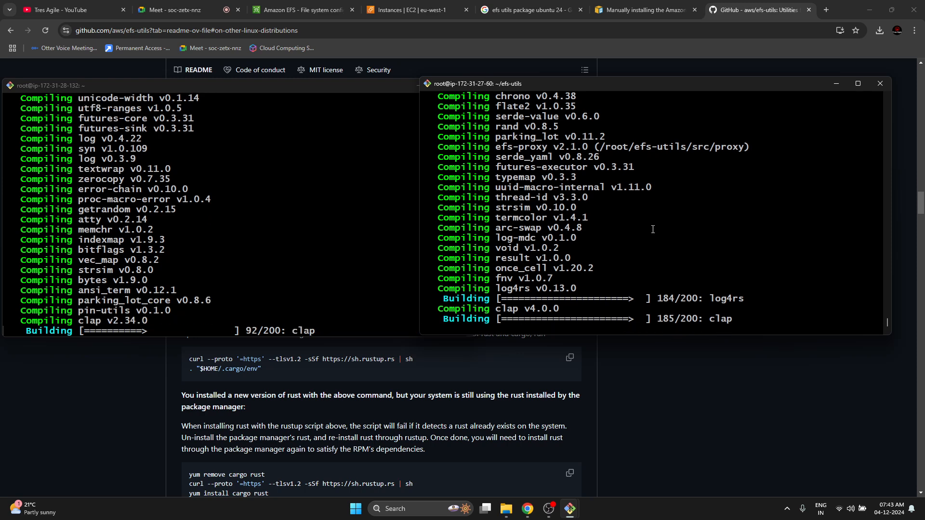
click(268, 255)
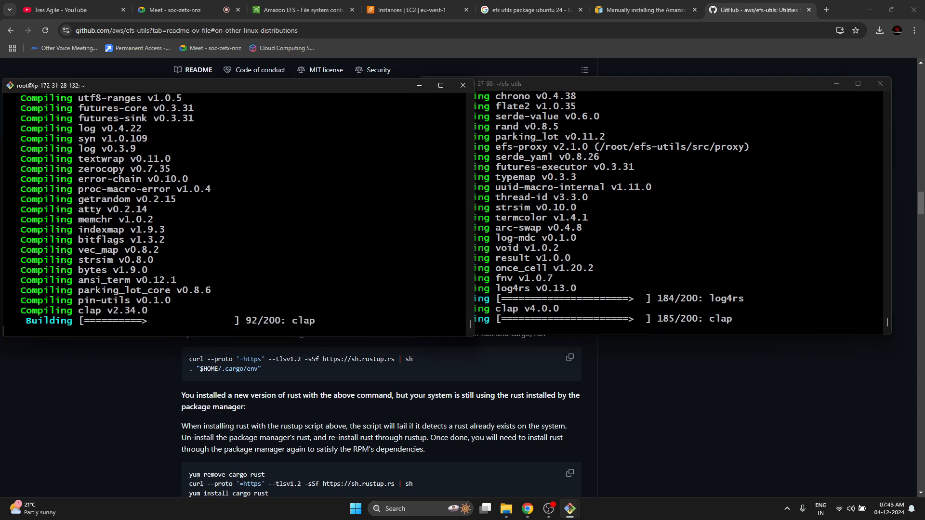
click(660, 241)
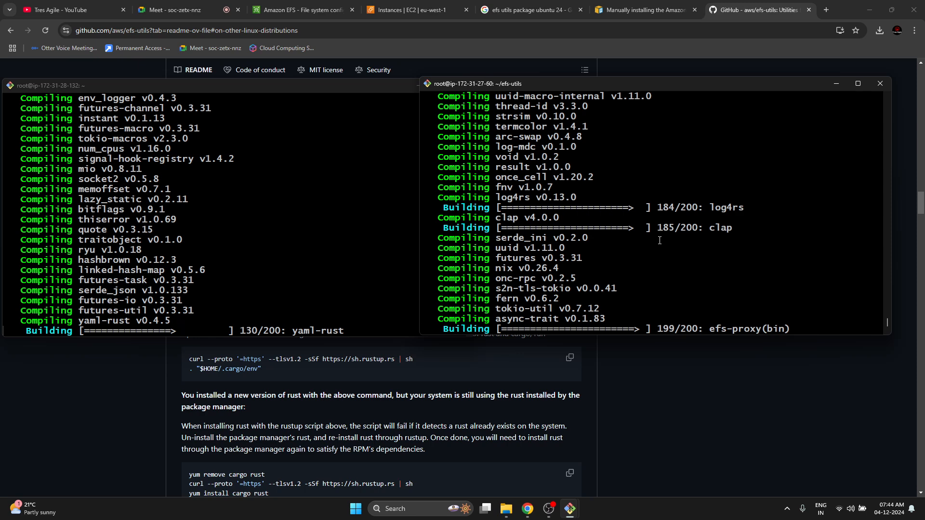
Step: Get back to the prompt on ip-172-31-27-60 once its Debian package is built, and clear that terminal
key(Return)
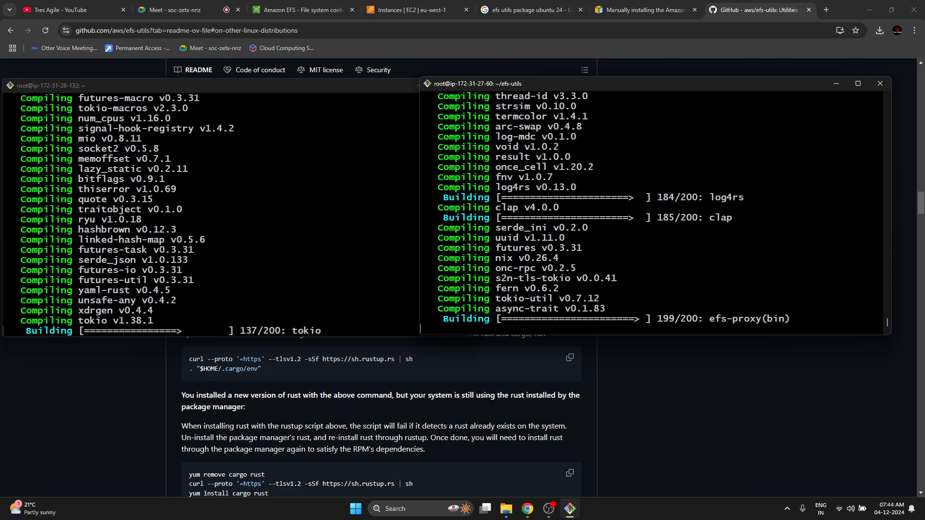
key(Return)
key(Return)
key(Return)
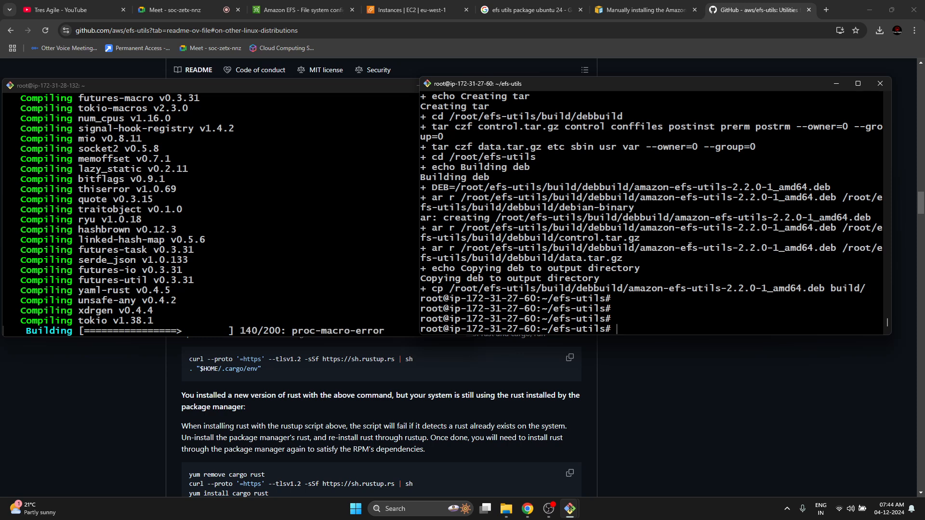
text(clear)
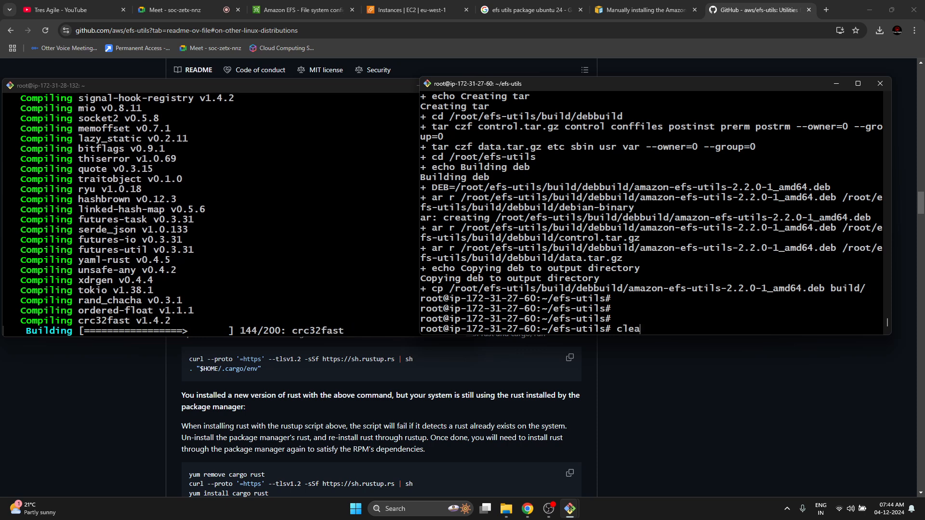
key(Return)
Step: Try test-efs's copied EFS mount helper command with mount point efs on ip-172-31-27-60, and return to the home directory
click(303, 9)
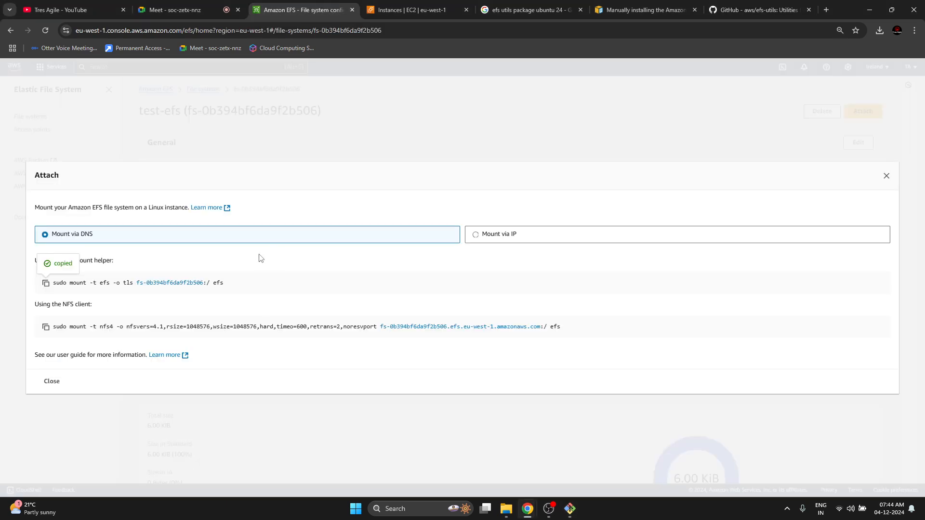
click(46, 283)
mouse_move(570, 509)
click(621, 460)
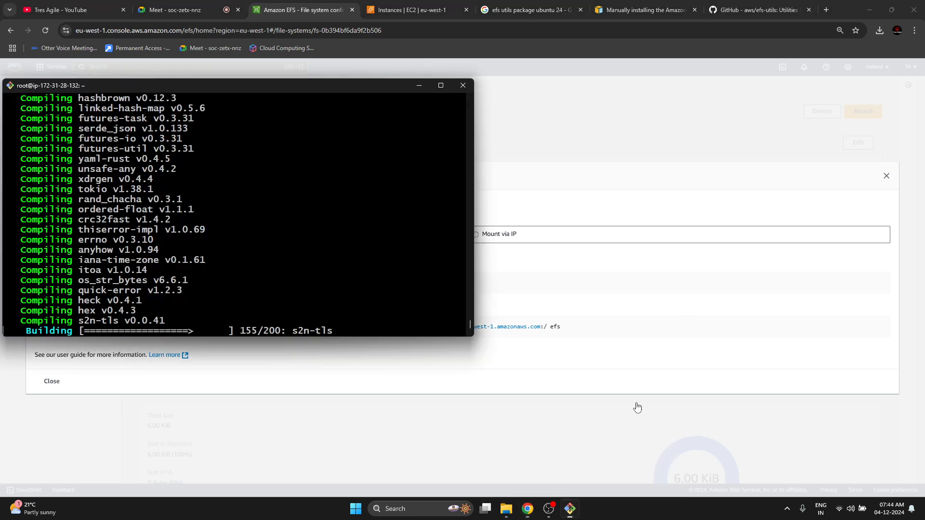
click(537, 464)
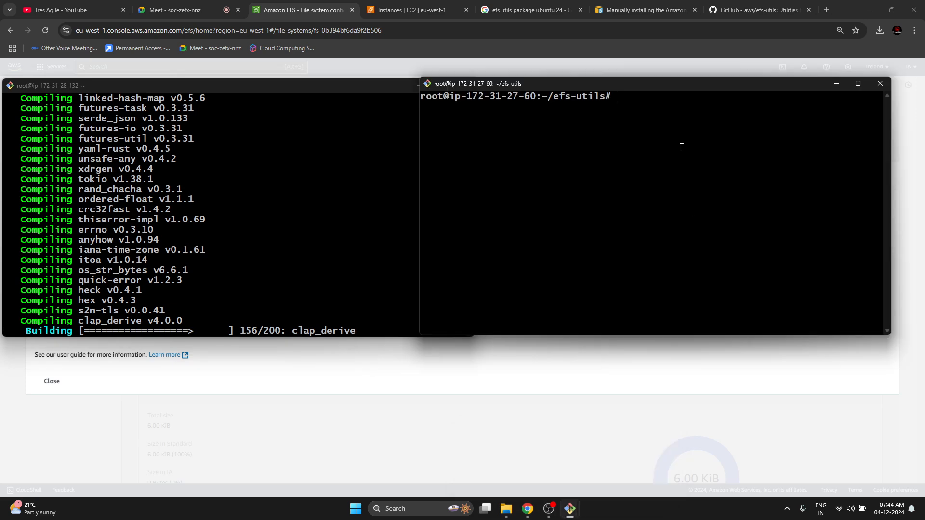
right_click(682, 145)
click(712, 178)
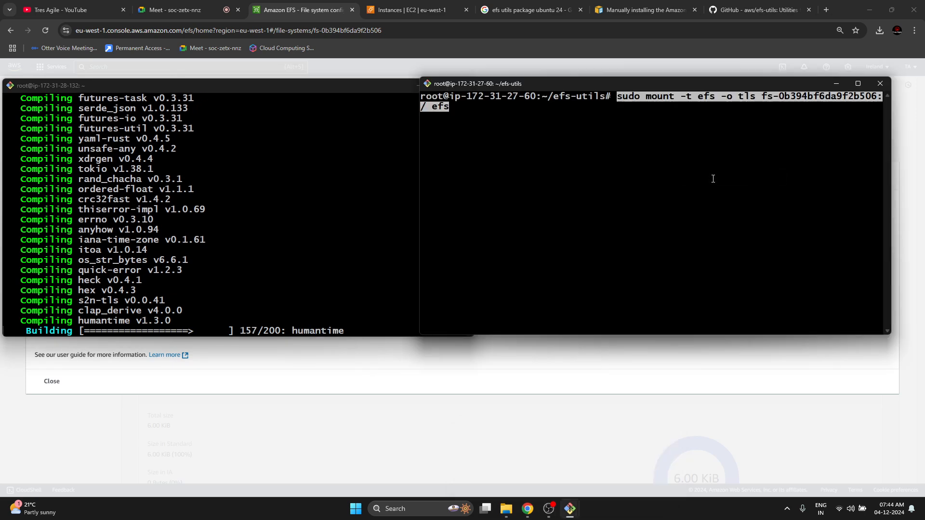
key(Return)
key(Return)
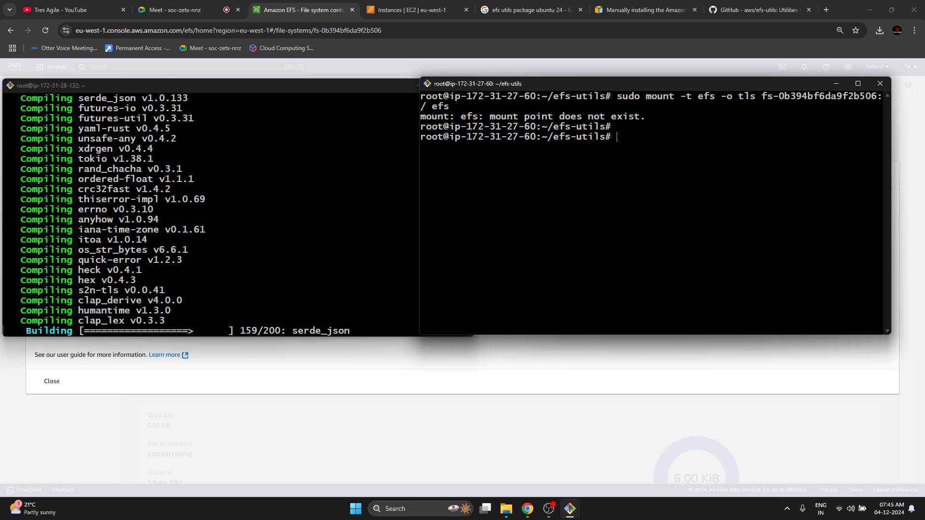
text(cd)
key(Return)
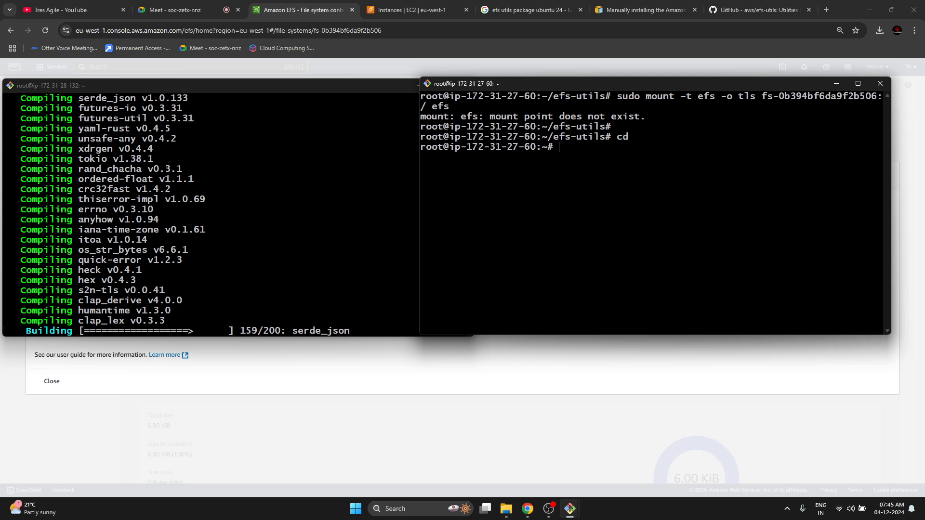
text(c)
key(Up)
key(Up)
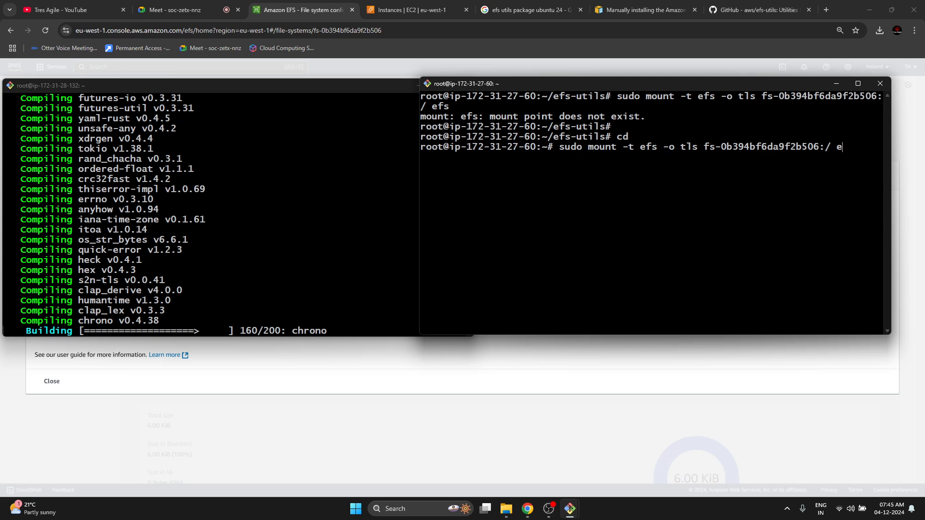
text(/root/)
text(ef)
key(Tab)
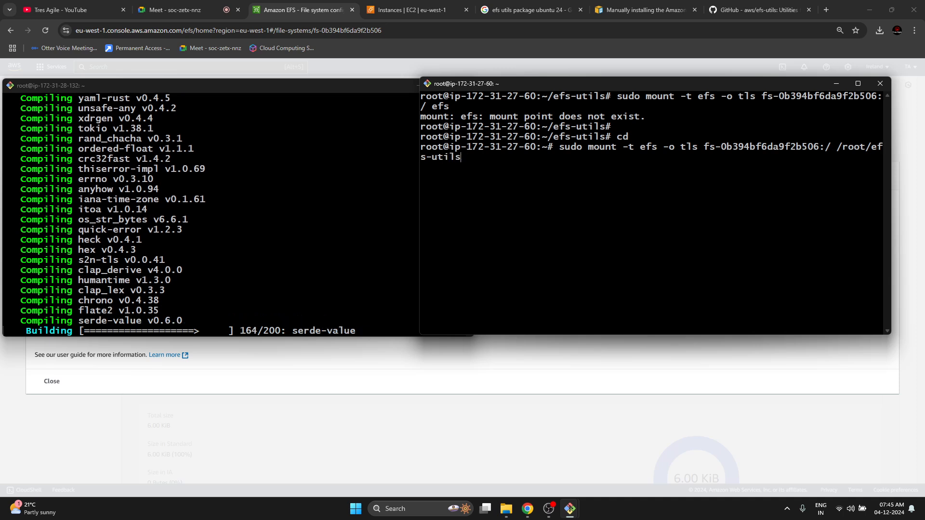
key(BackSpace)
key(BackSpace)
key(BackSpace)
key(BackSpace)
key(BackSpace)
key(BackSpace)
key(BackSpace)
key(BackSpace)
key(BackSpace)
key(BackSpace)
key(BackSpace)
key(BackSpace)
key(BackSpace)
key(Down)
key(Up)
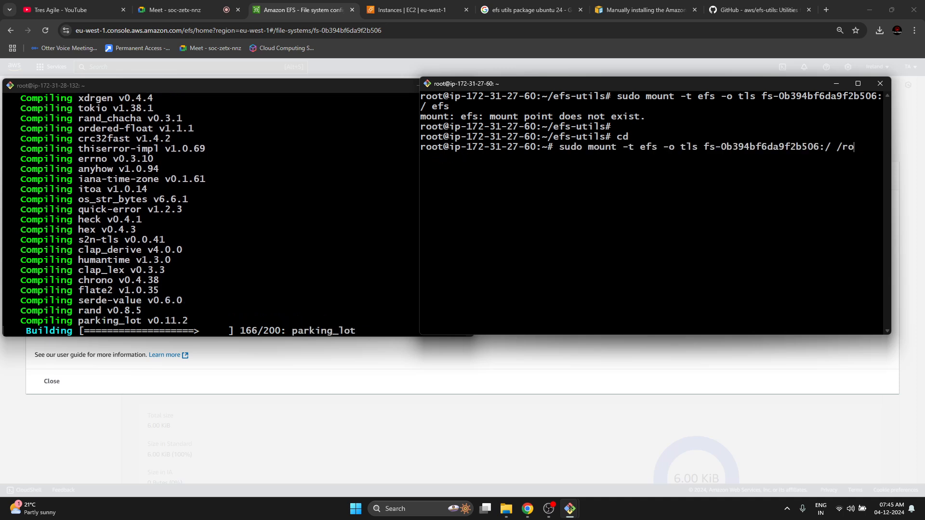
key(Down)
Step: List the home directory on ip-172-31-27-60 and create a directory named demo in it
text(ls)
key(Return)
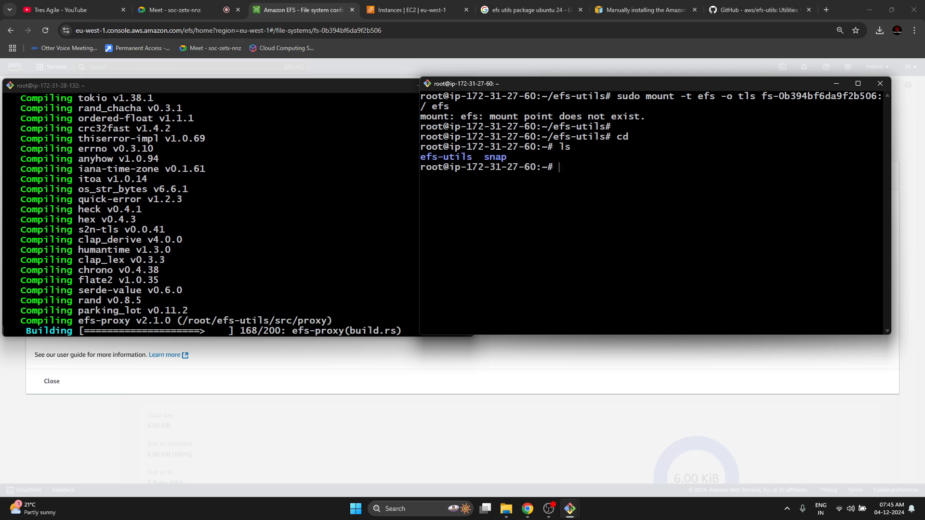
key(Return)
key(Return)
text(mkdir demo)
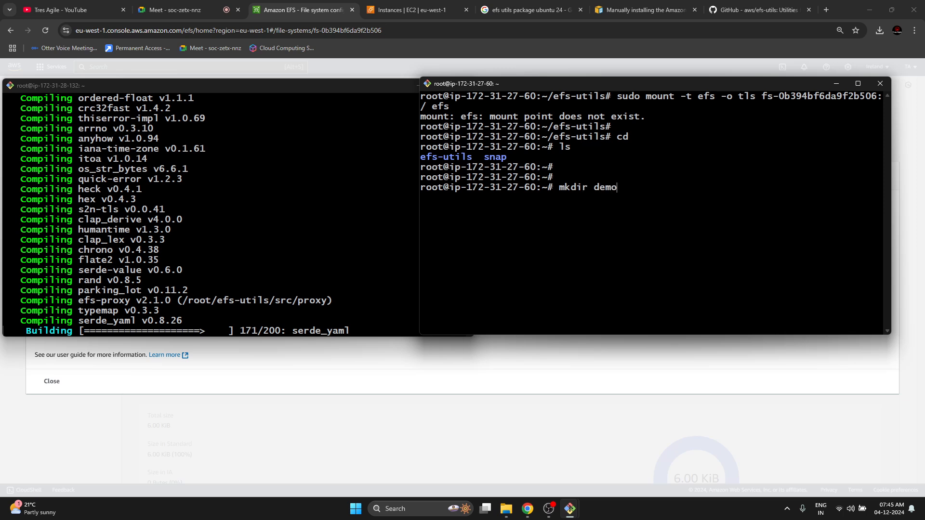
key(Return)
Step: Try to mount fs-0b394bf6da9f2b506:/ on /root/demo/ with the EFS mount helper, using type efs and the tls option
text(cd)
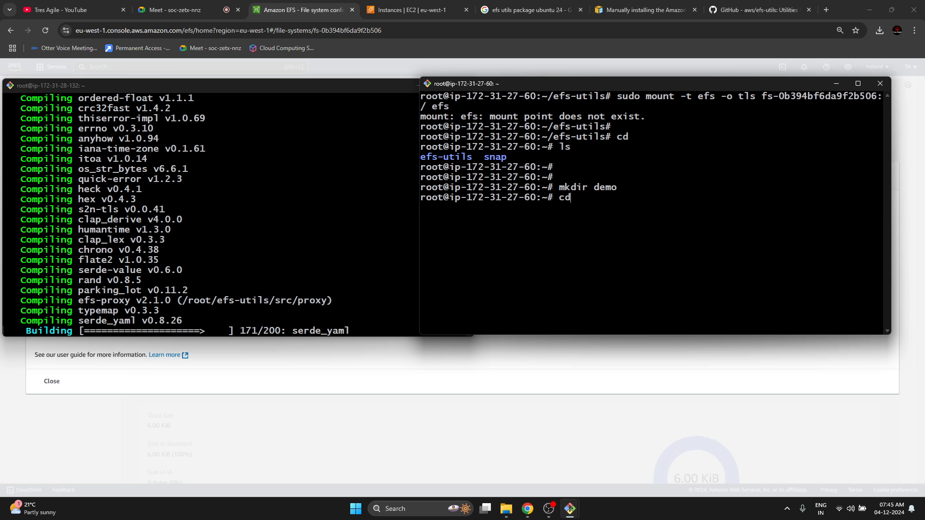
key(Up)
key(BackSpace)
key(BackSpace)
key(BackSpace)
text(/r)
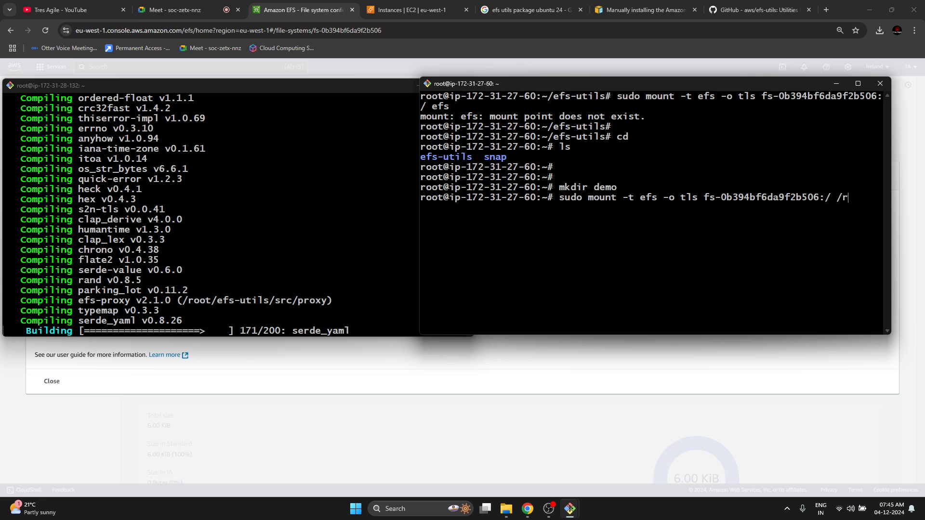
text(oo)
key(Tab)
text(de)
key(Tab)
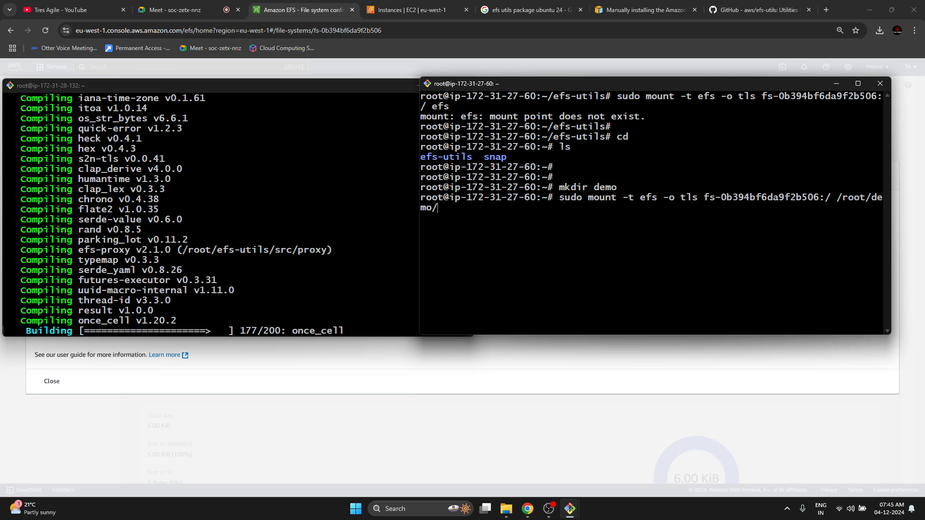
key(Return)
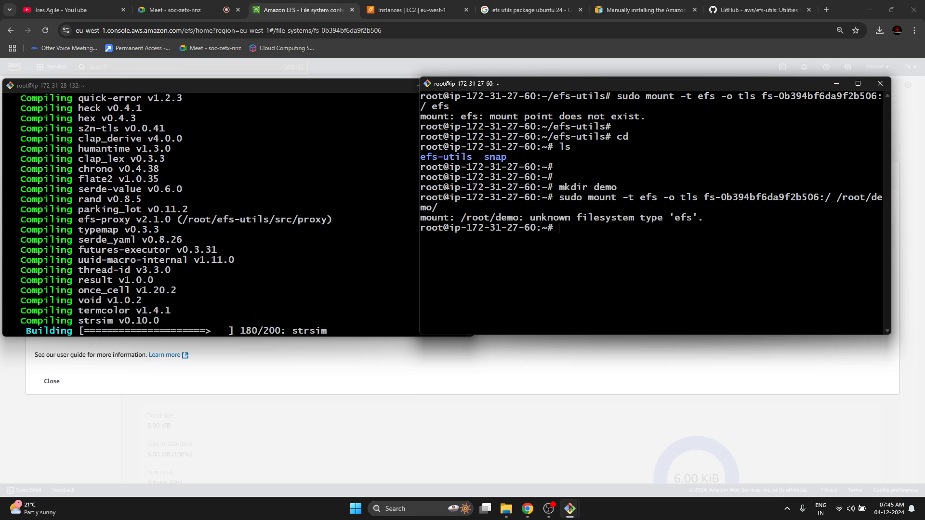
key(Return)
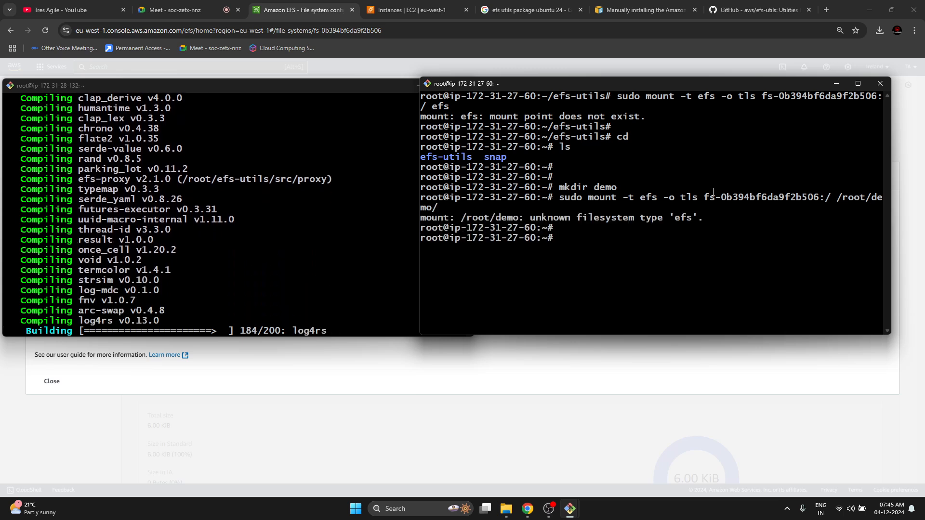
Step: Copy the NFS client mount command from test-efs's Attach dialog and try it unchanged on ip-172-31-27-60 with mount point efs
click(362, 351)
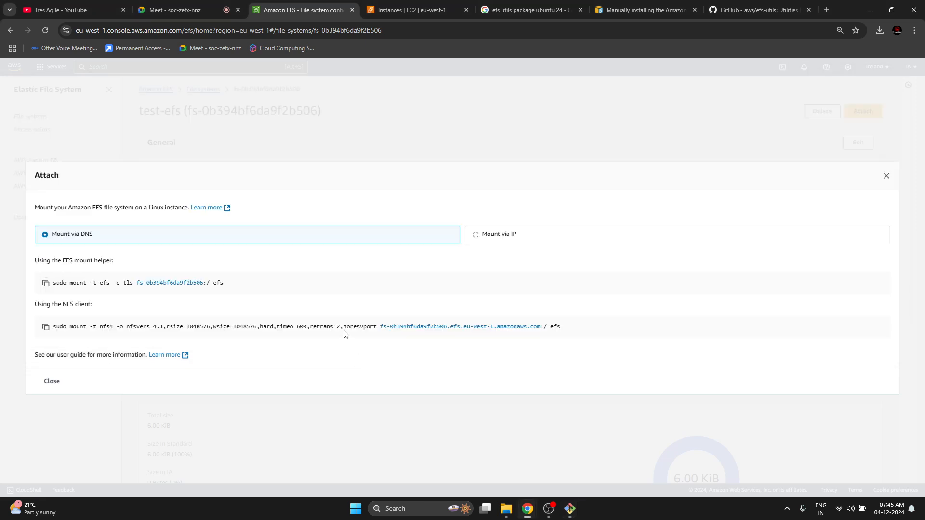
click(46, 327)
click(46, 327)
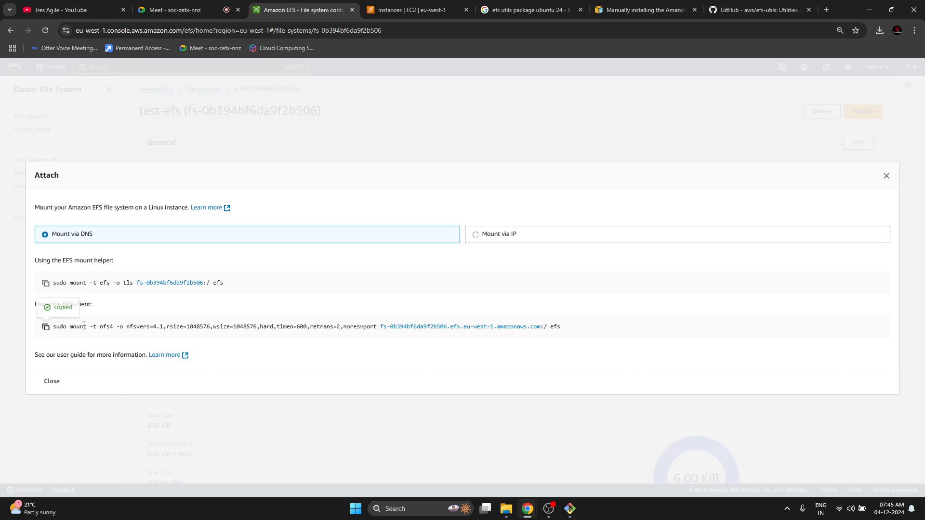
mouse_move(570, 509)
click(612, 474)
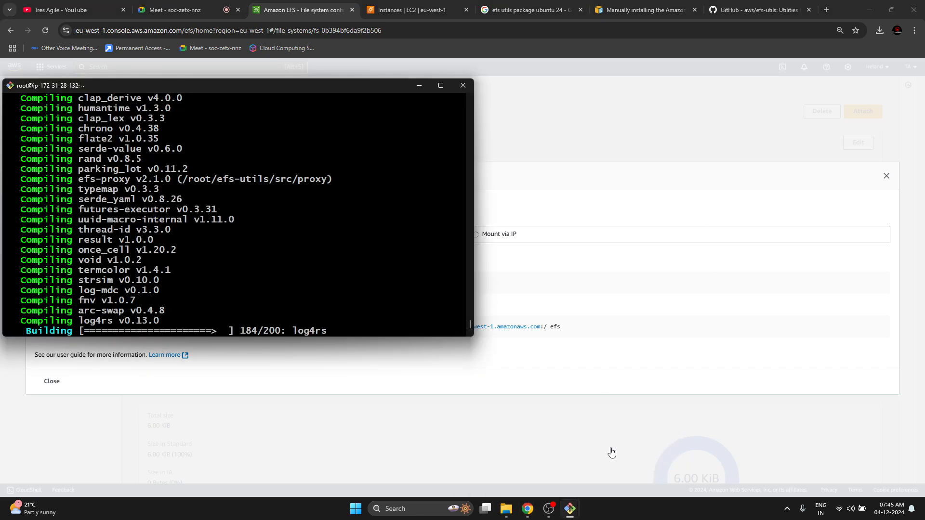
click(529, 457)
right_click(699, 170)
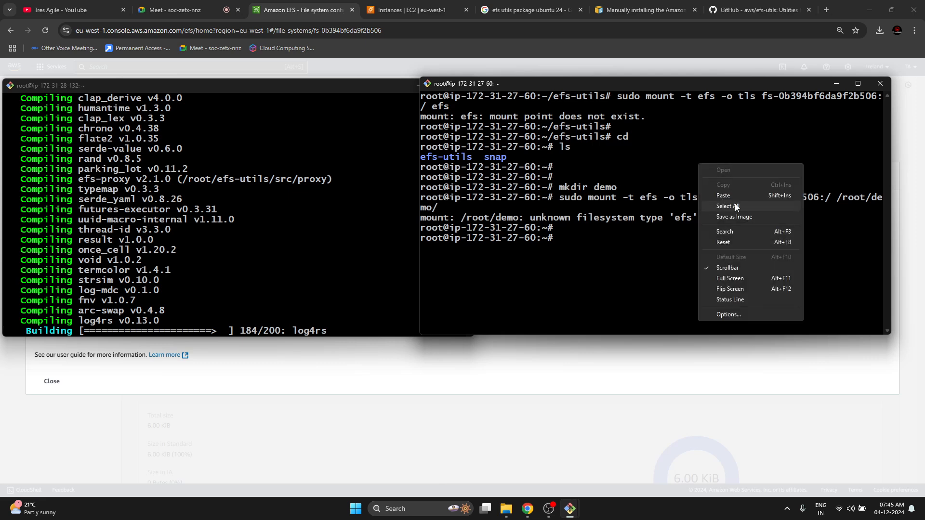
click(732, 196)
key(Return)
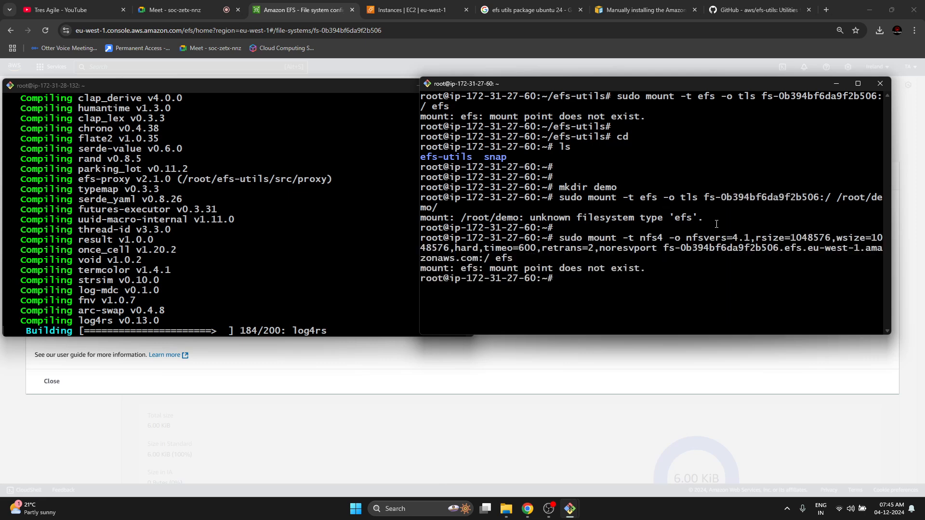
Step: Try the nfs4 mount command again with demo/ as the mount point
key(Up)
key(BackSpace)
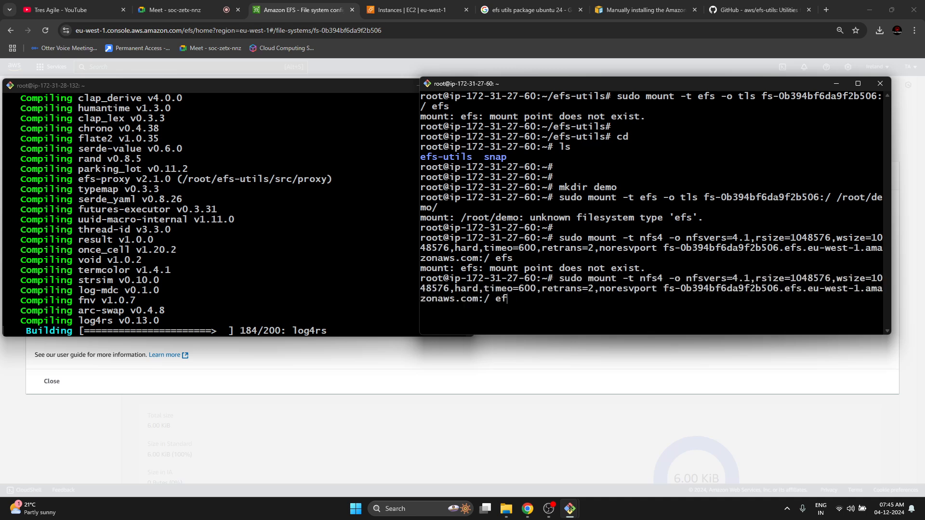
text(demo/)
key(Return)
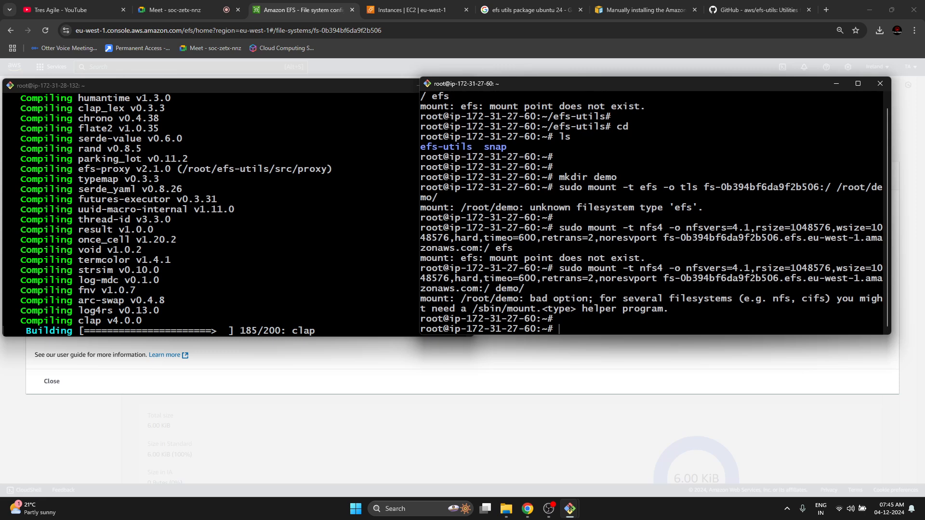
Step: Try the nfs4 mount command with the absolute path /root/demo/ as the mount point
key(Up)
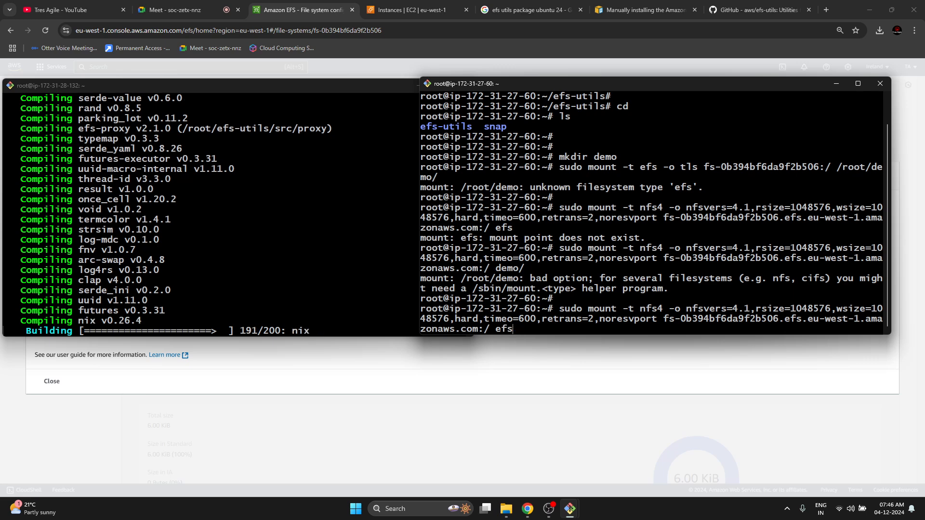
key(BackSpace)
key(BackSpace)
key(BackSpace)
key(BackSpace)
key(BackSpace)
text(/root/demo/)
key(Return)
key(Return)
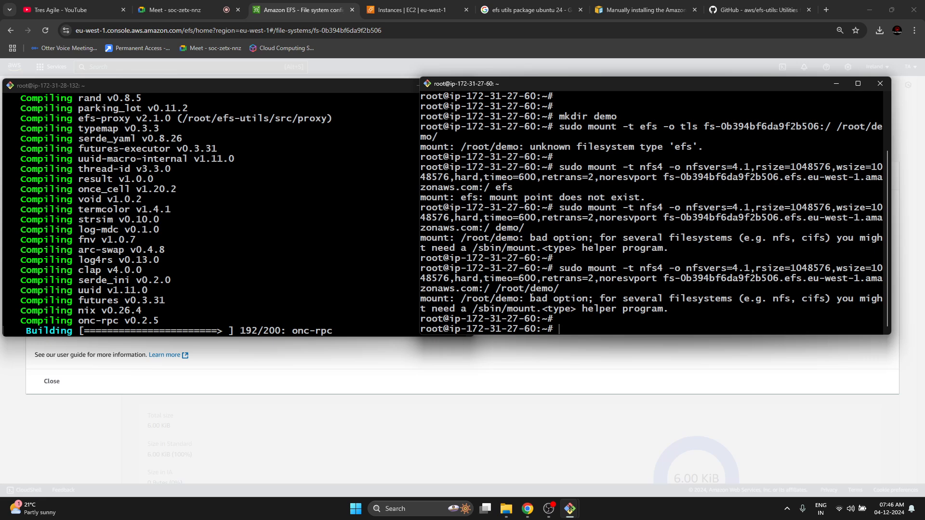
Step: Copy the mount error text about the bad option and /sbin/mount.<type> helper program, and search Google for it in a new tab
drag(531, 298, 723, 311)
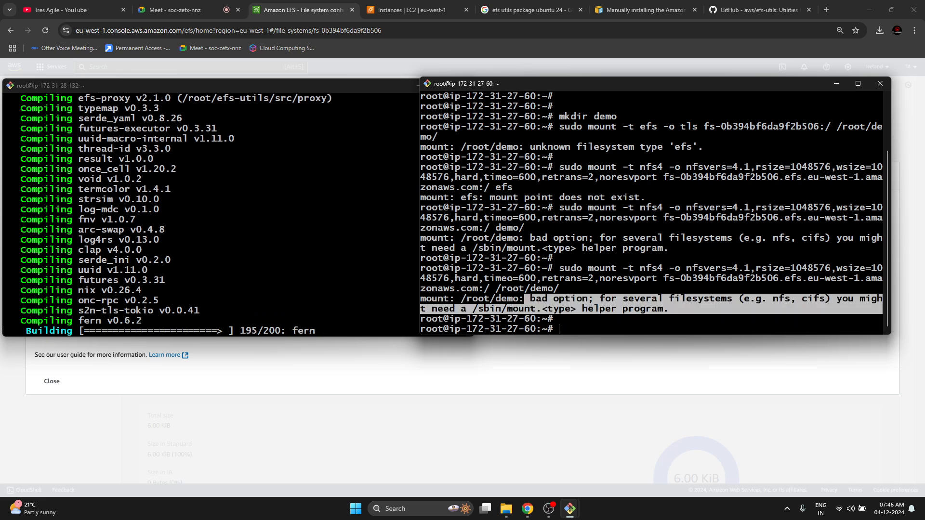
right_click(634, 304)
click(652, 321)
click(790, 10)
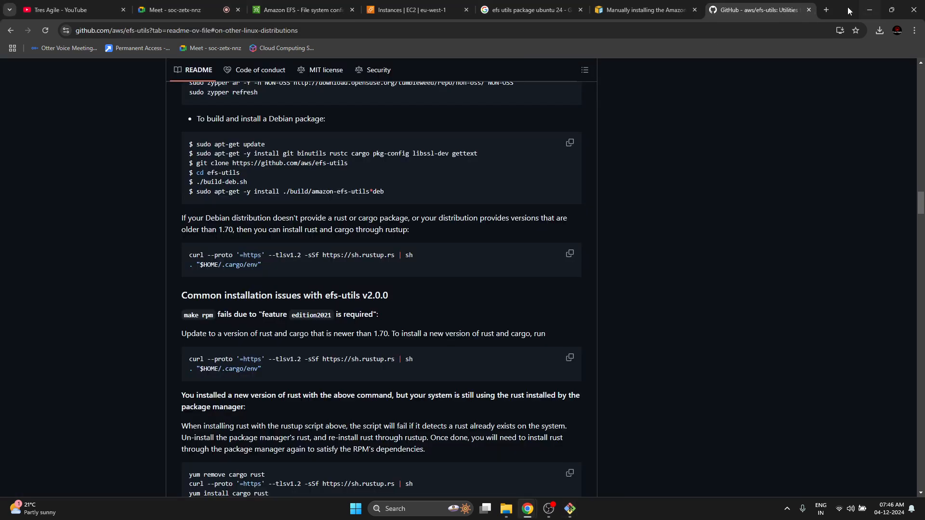
click(826, 10)
key(ctrl+v)
key(Return)
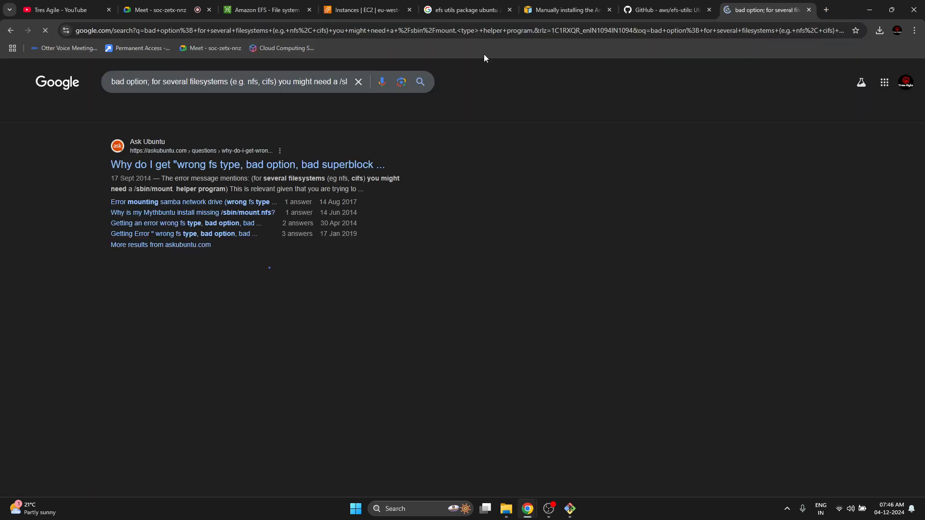
Step: Add "aws efs" to the Google search and find the nfs-common install command in the Ask Ubuntu answer on the bad option error
click(259, 89)
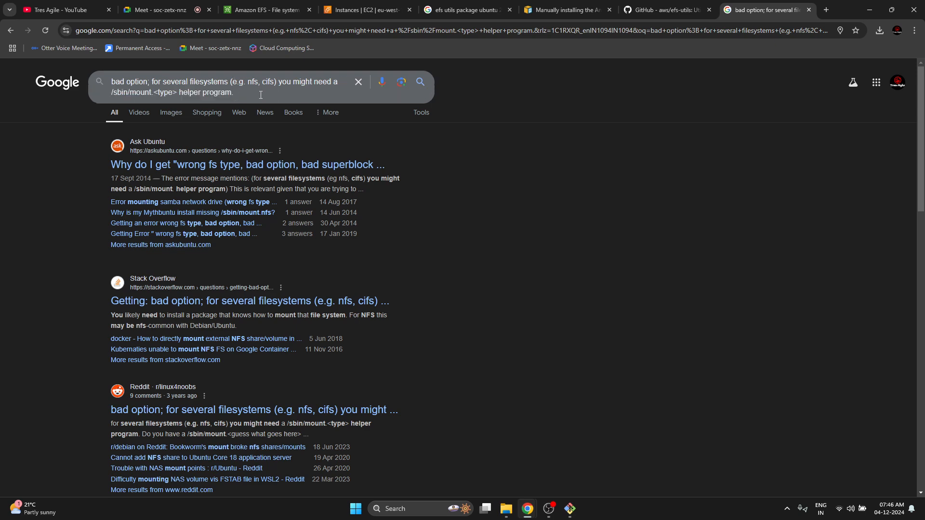
text(aws efs)
key(Return)
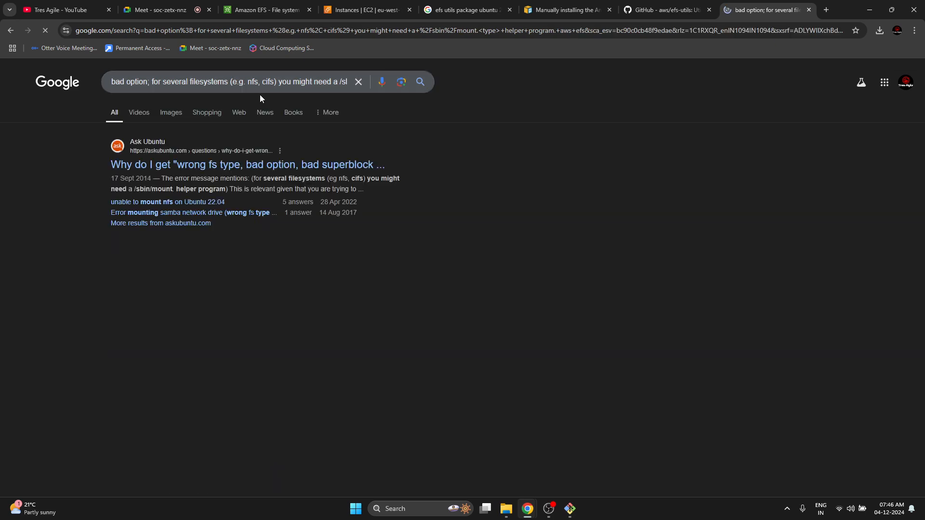
middle_click(287, 166)
click(776, 10)
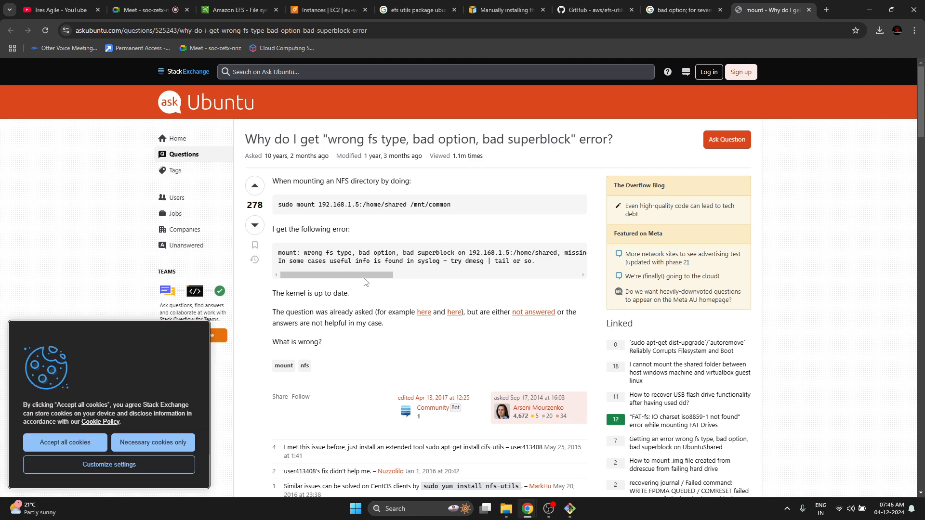
scroll(370, 288, down, 2)
scroll(370, 287, down, 4)
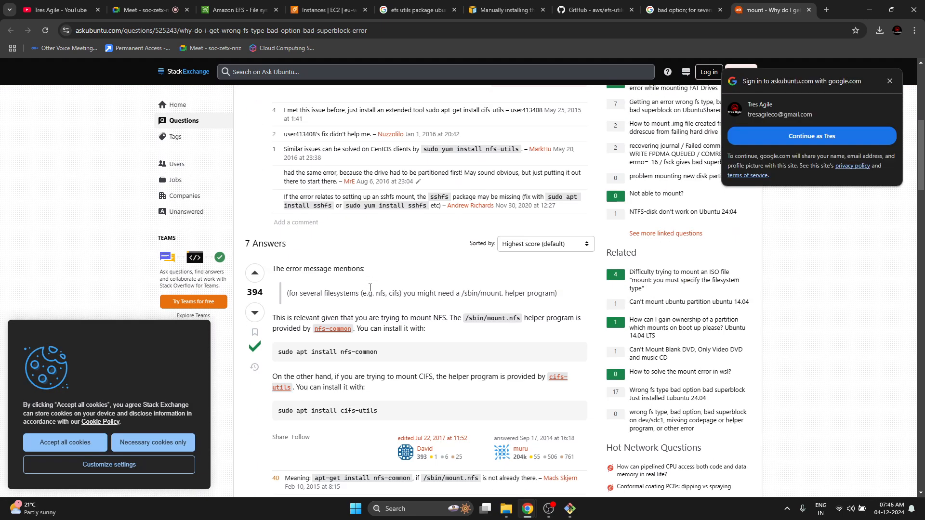
triple_click(351, 355)
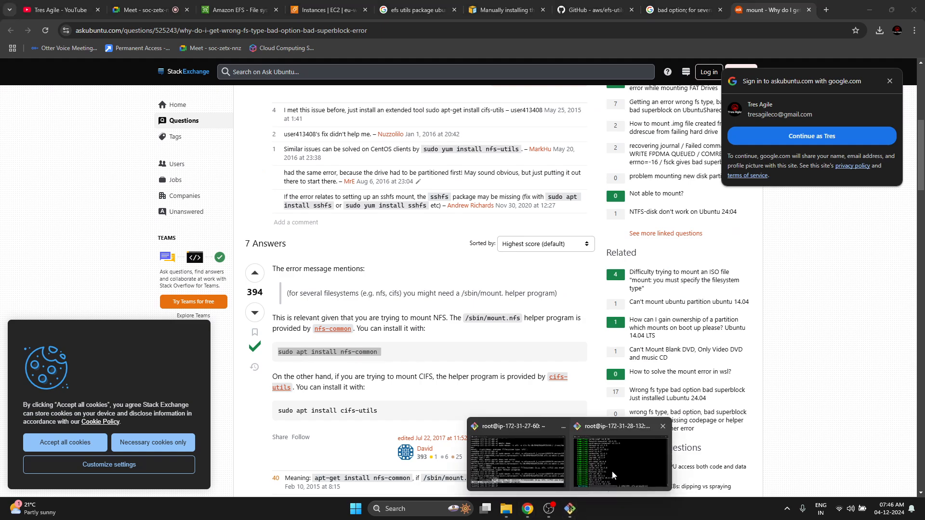
Step: Install the nfs-common package with apt in the ip-172-31-27-60 terminal and accept the installation
click(622, 453)
mouse_move(569, 510)
click(522, 464)
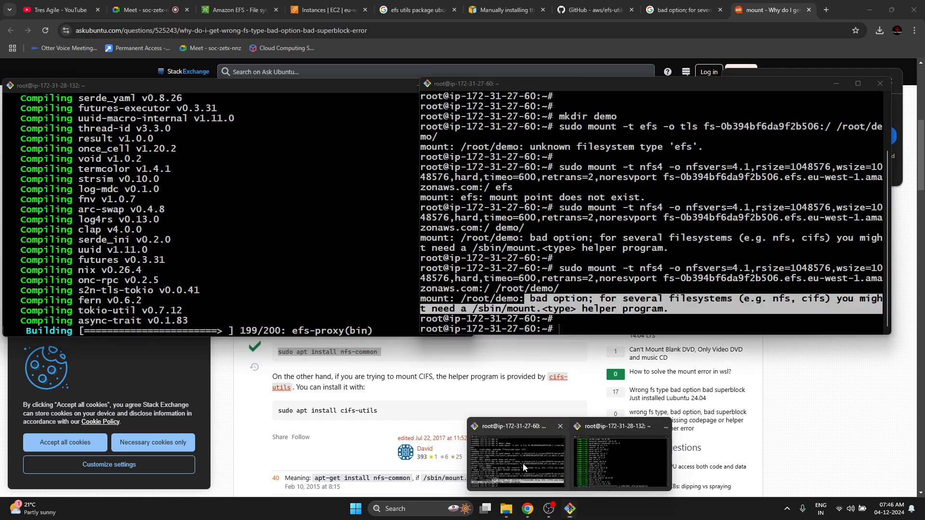
text(a)
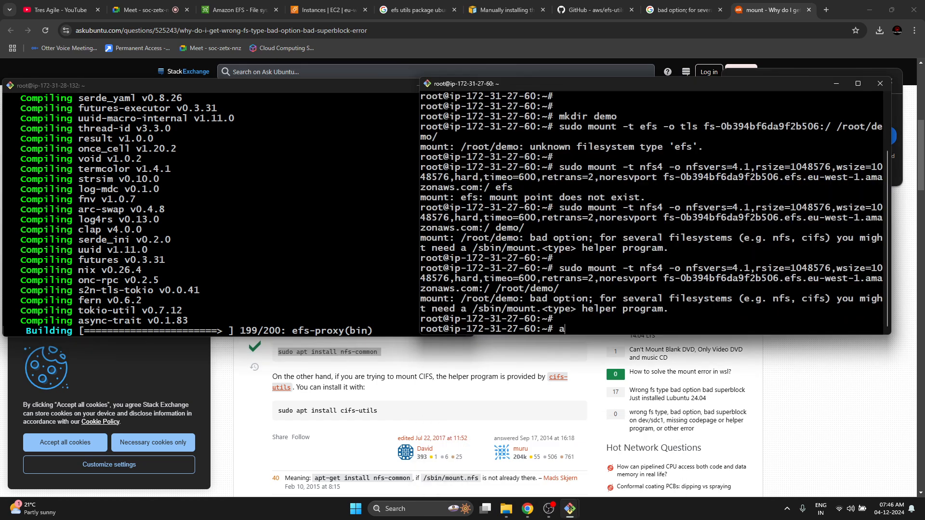
text(pt install nfs-common)
key(Return)
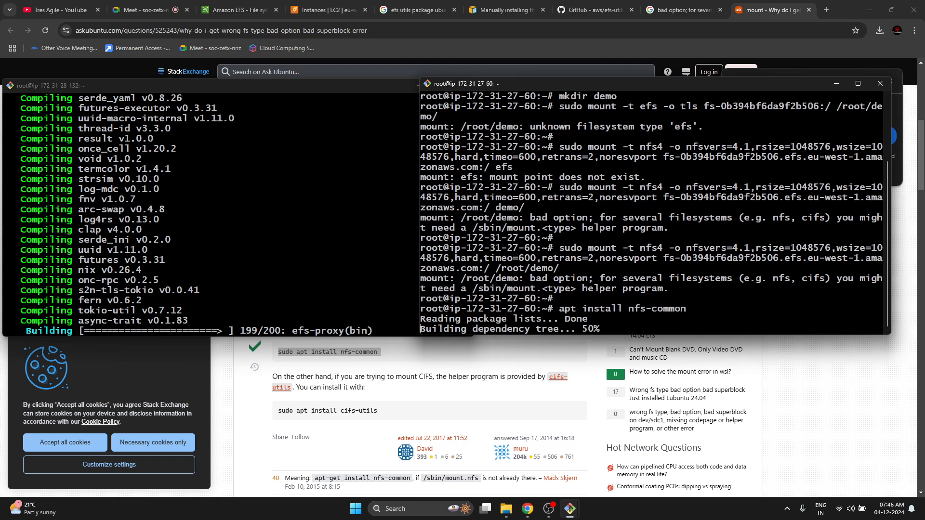
text(y)
key(Return)
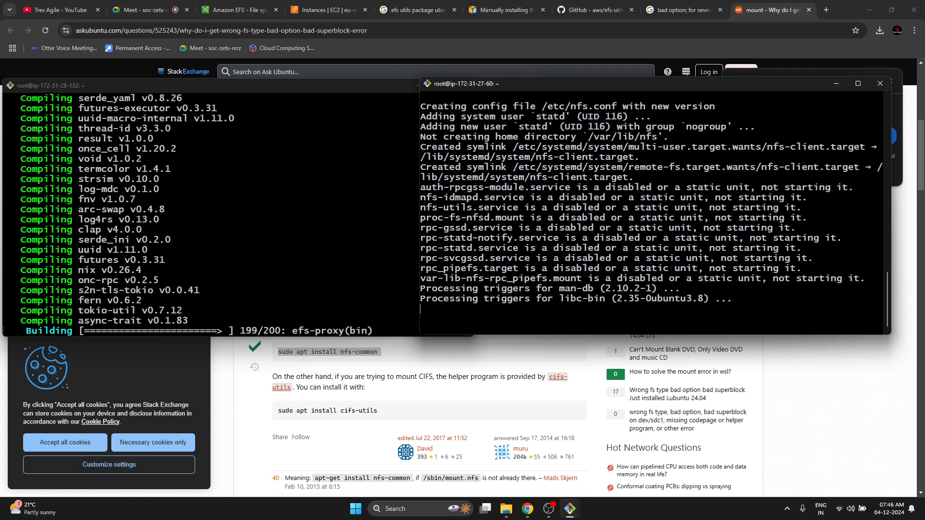
key(Return)
key(Return)
key(Return)
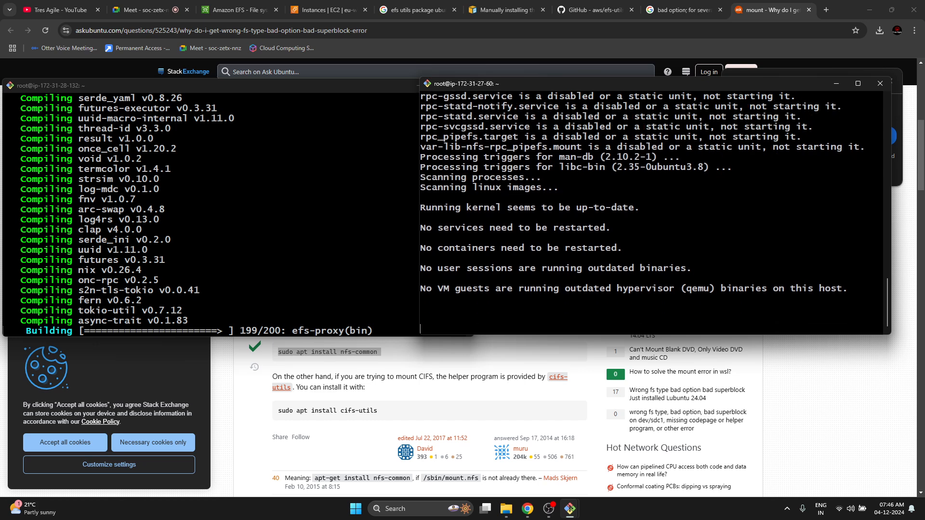
Step: Clear the ip-172-31-27-60 terminal and try the earlier nfs4 mount command on /root/demo/ again
text(clear)
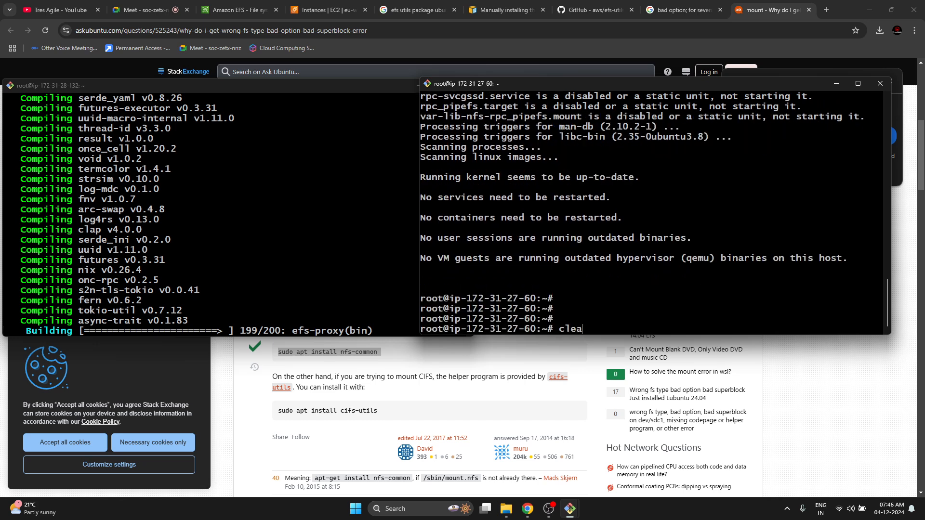
key(Return)
key(Up)
key(Up)
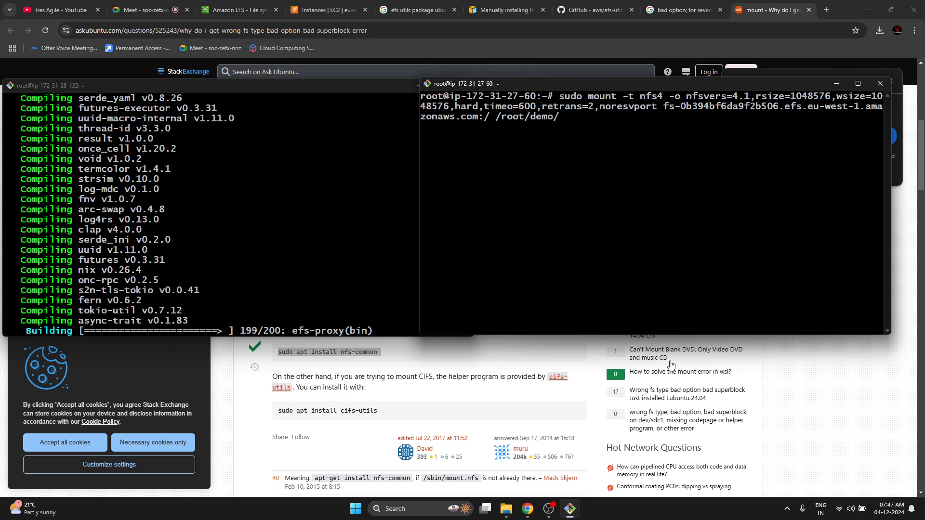
scroll(349, 408, up, 1)
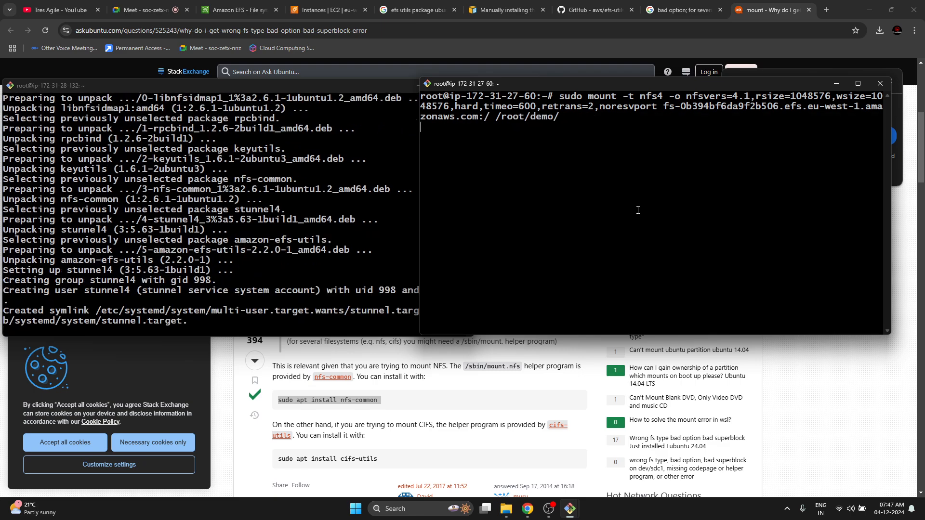
key(Return)
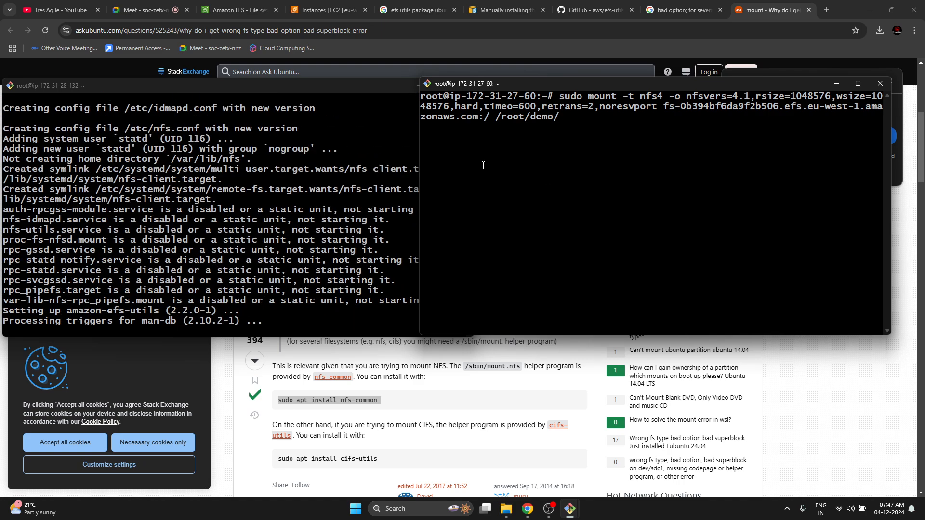
click(239, 9)
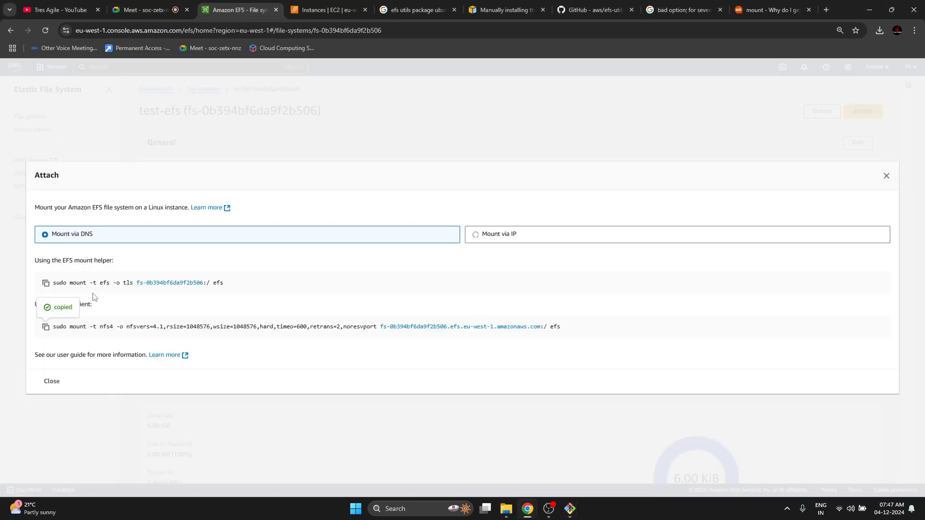
mouse_move(570, 509)
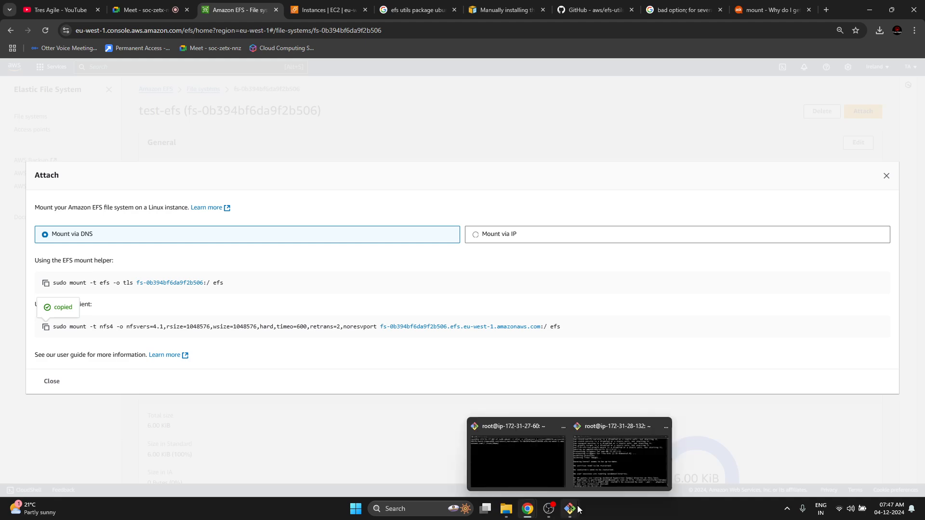
click(539, 466)
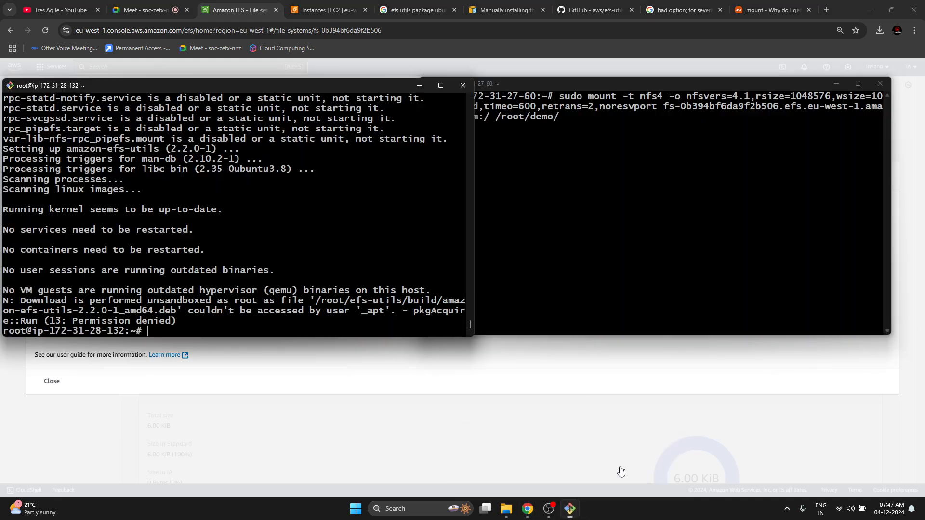
click(619, 470)
key(Return)
key(Return)
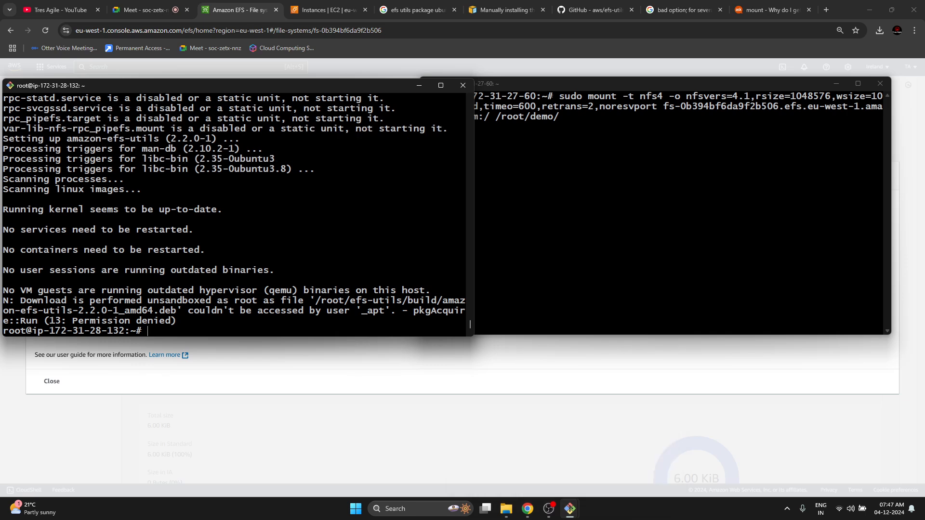
text(clear)
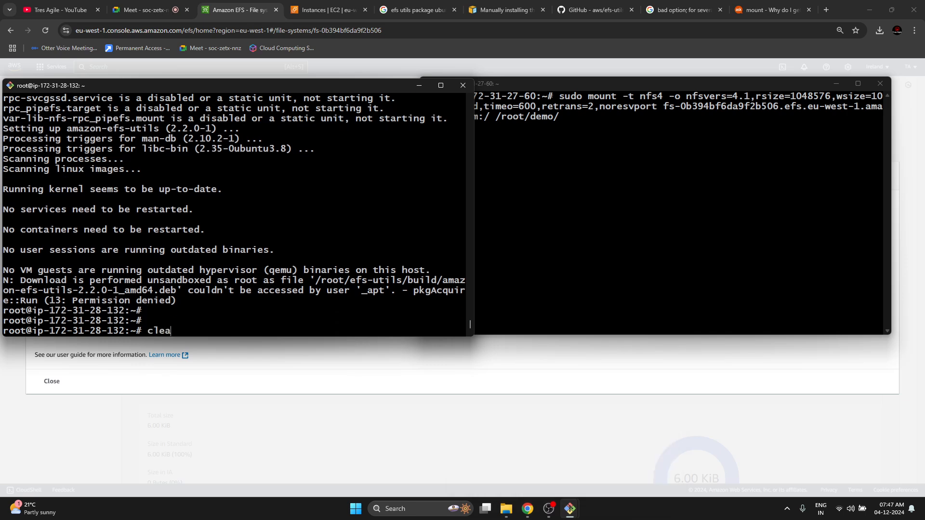
key(Return)
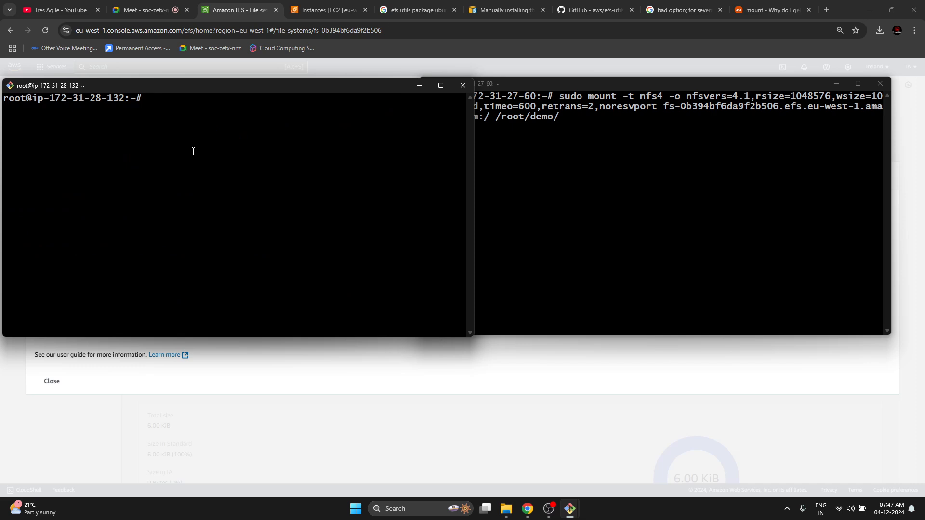
text(mkdir demo)
key(Return)
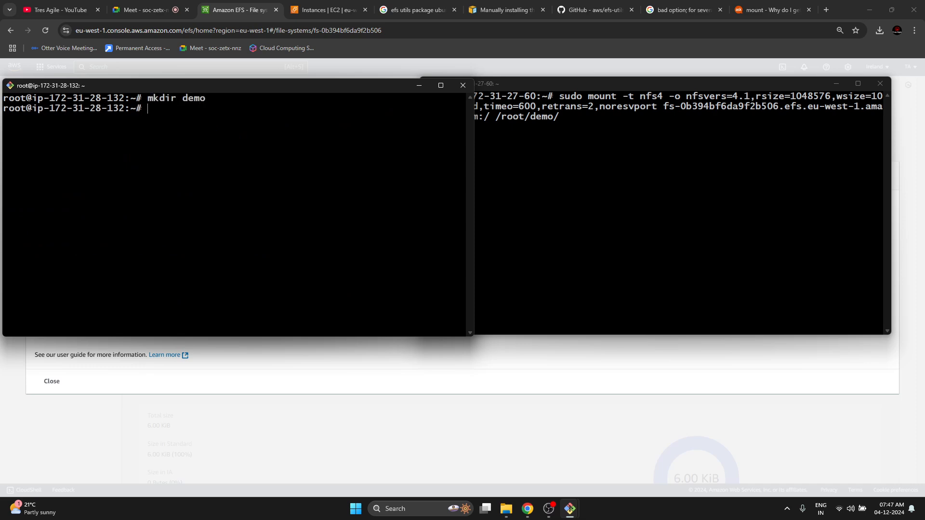
key(Return)
text(apt )
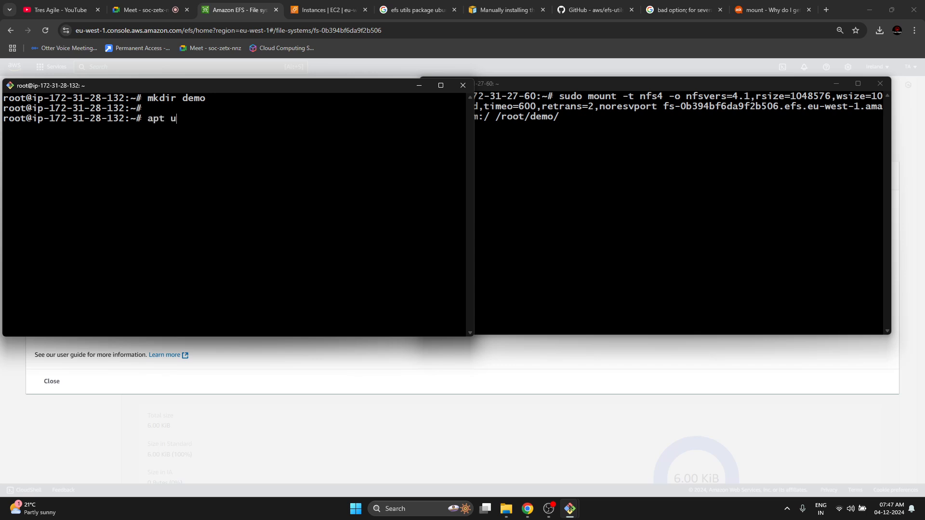
text(install nfs-common -y)
key(Return)
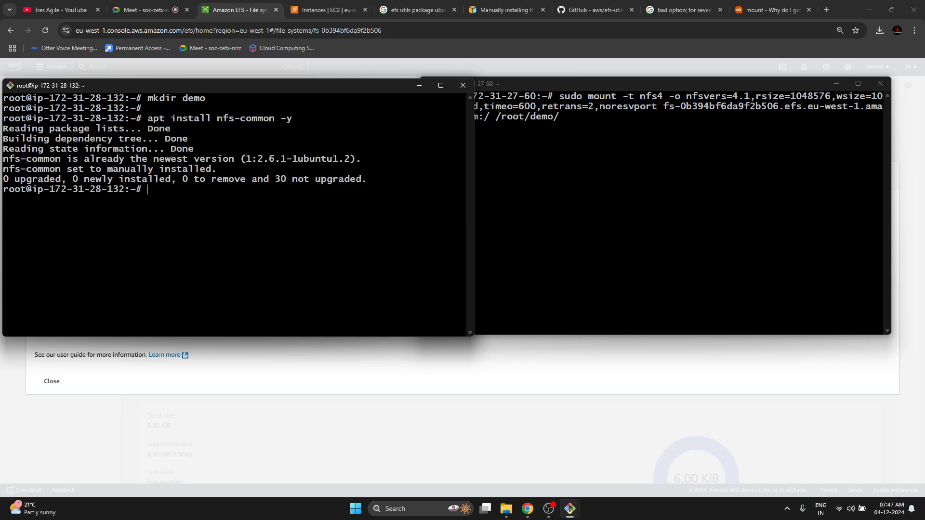
key(Return)
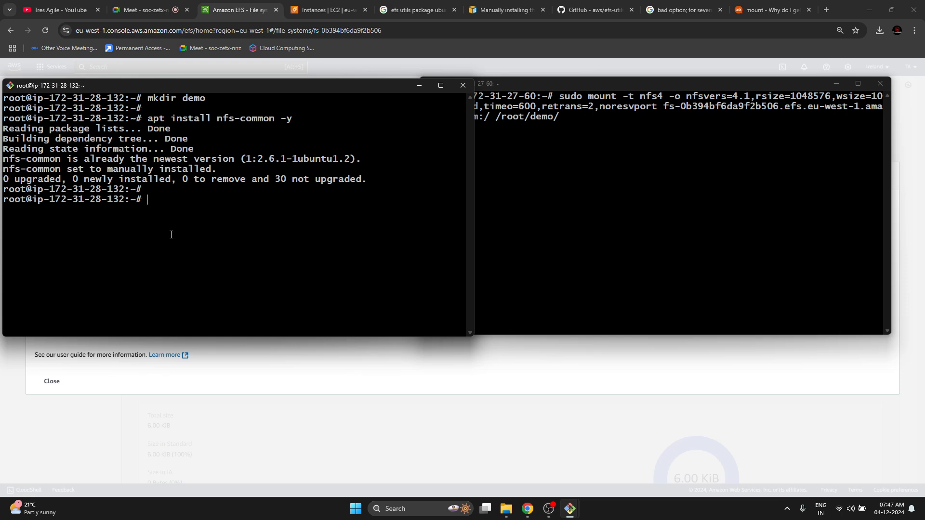
right_click(171, 234)
click(222, 266)
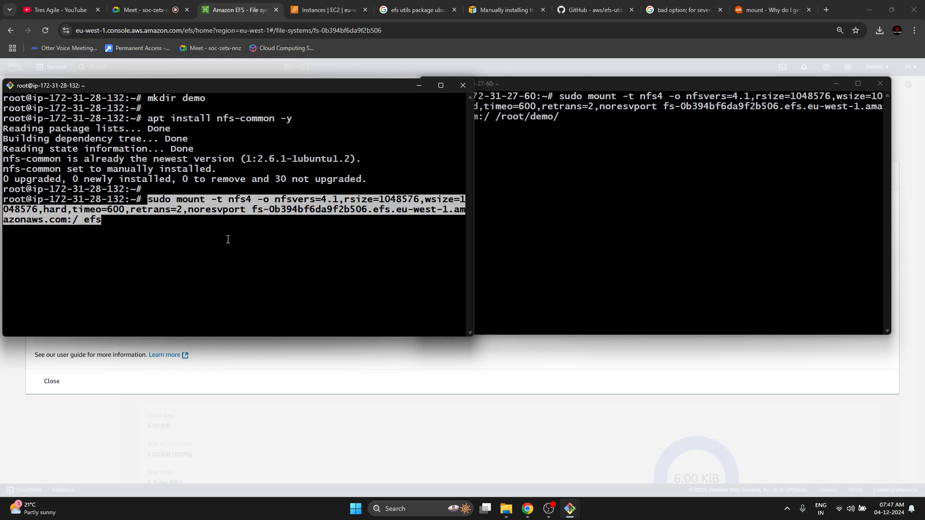
key(BackSpace)
key(BackSpace)
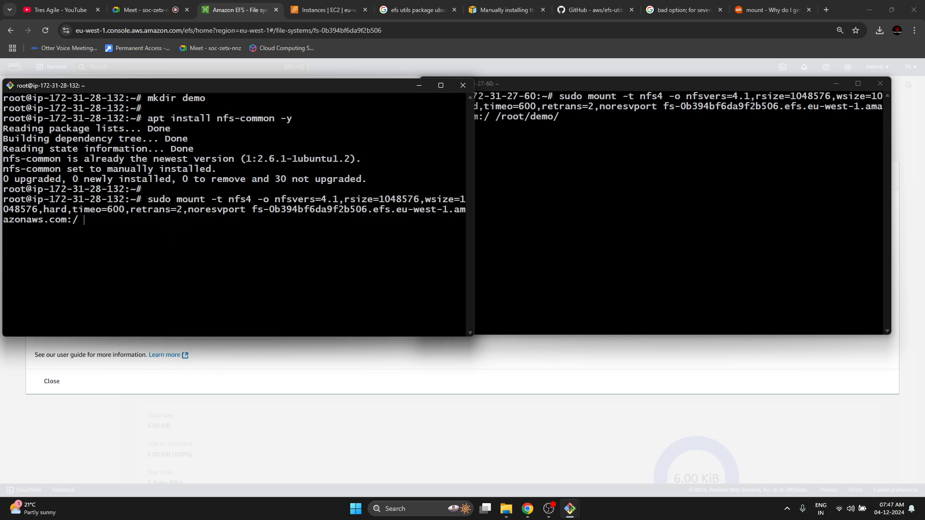
text(demo)
click(696, 182)
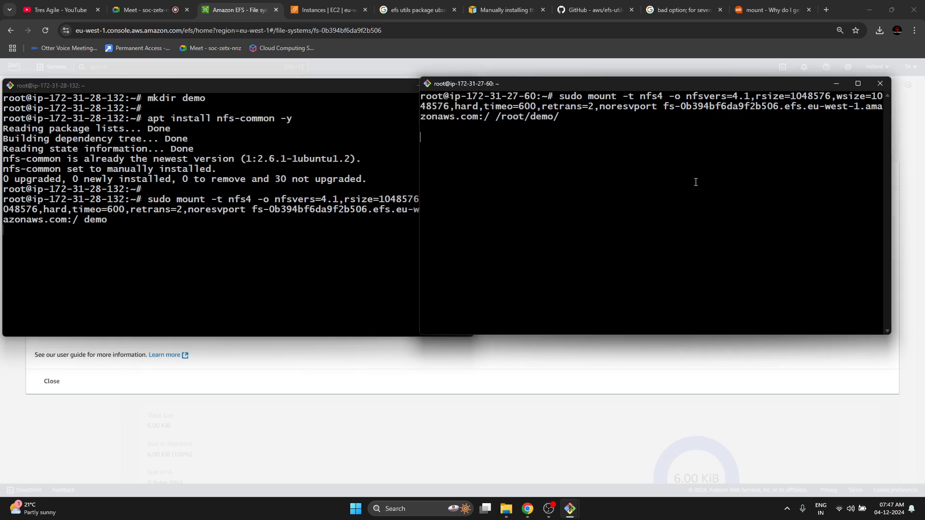
key(ctrl+c)
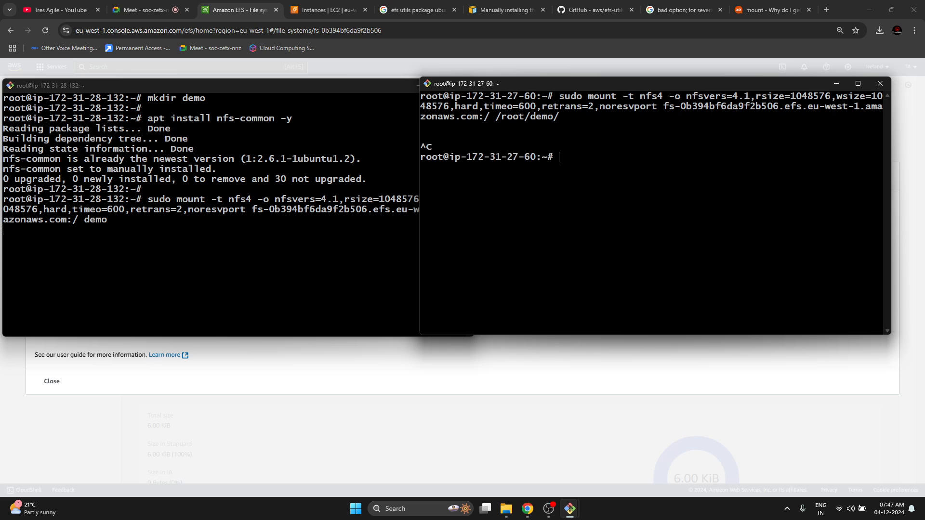
Step: Switch to the EC2 instances page in the browser and open the inbound rules of the demo instance's default security group for editing
click(332, 10)
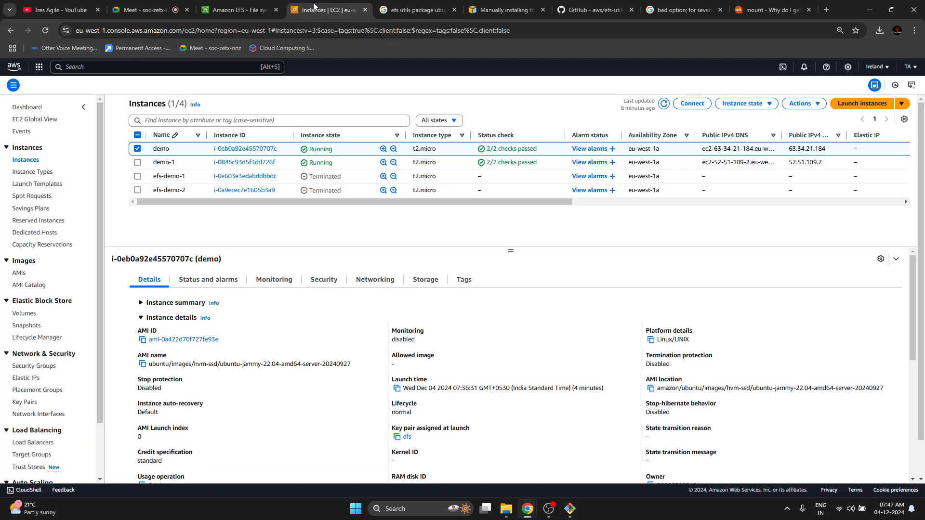
click(323, 280)
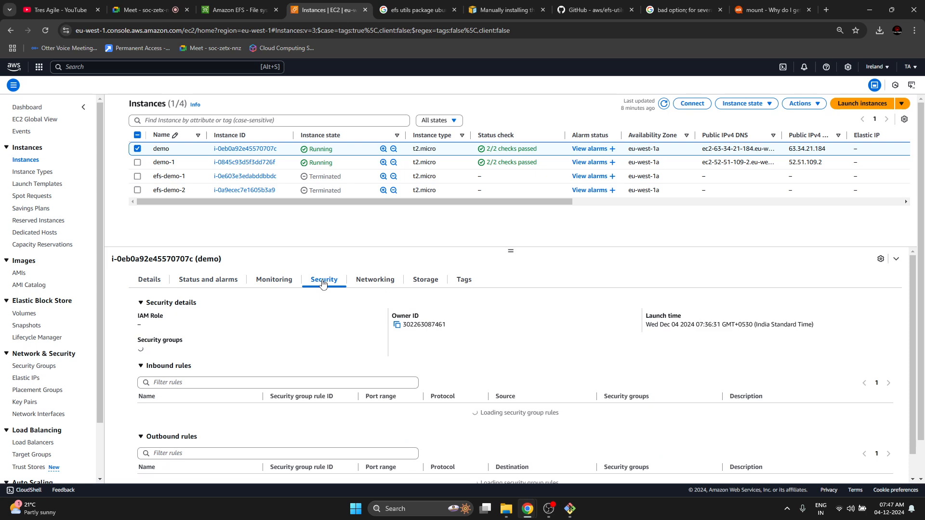
middle_click(169, 357)
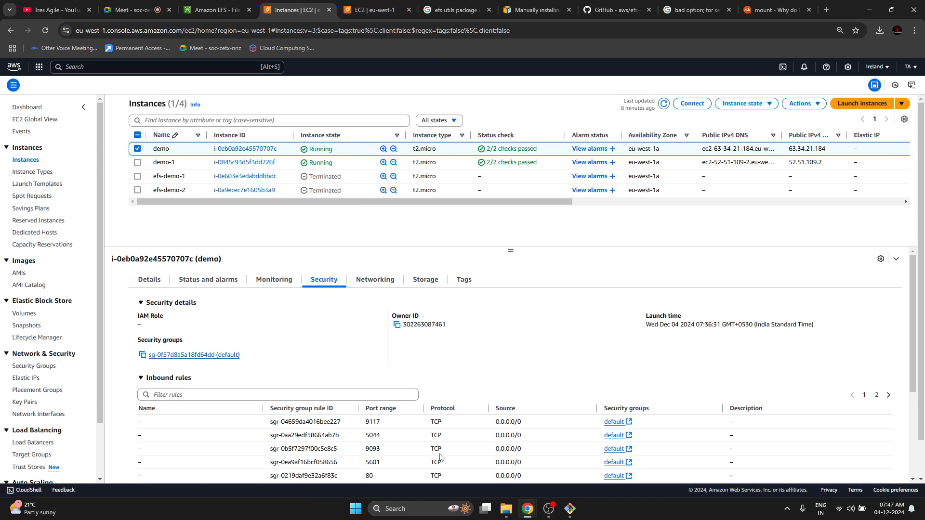
scroll(441, 458, down, 3)
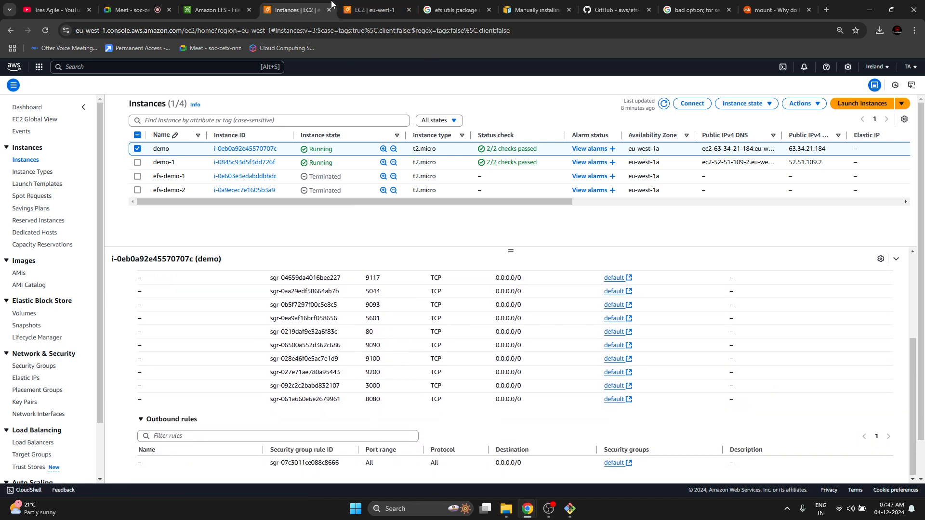
click(369, 10)
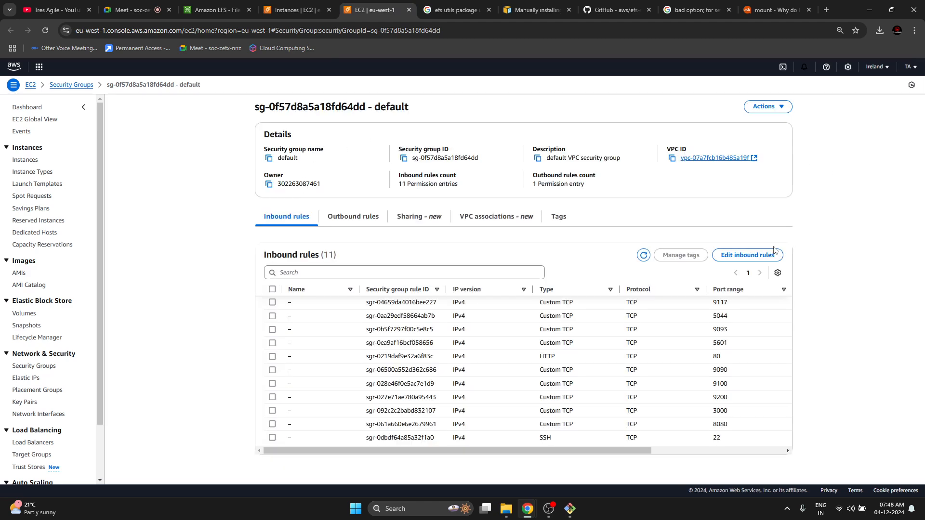
click(768, 255)
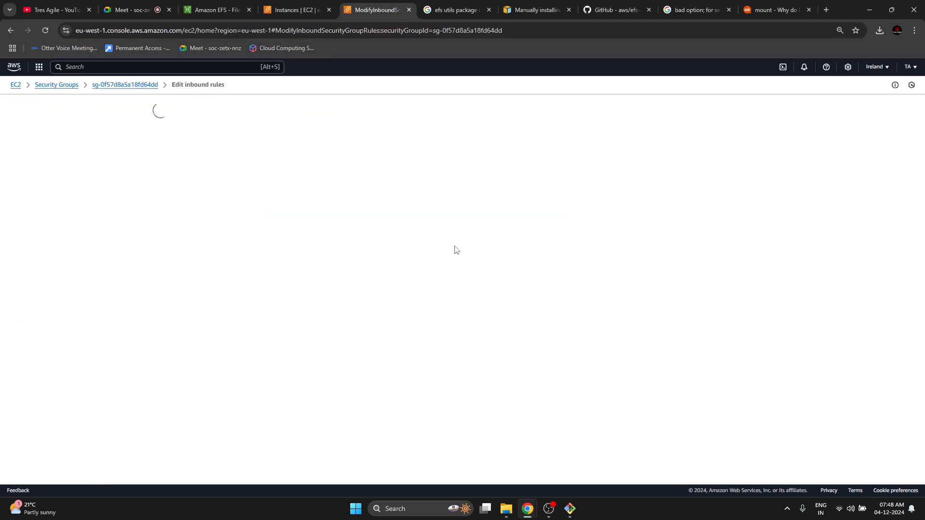
scroll(285, 339, down, 3)
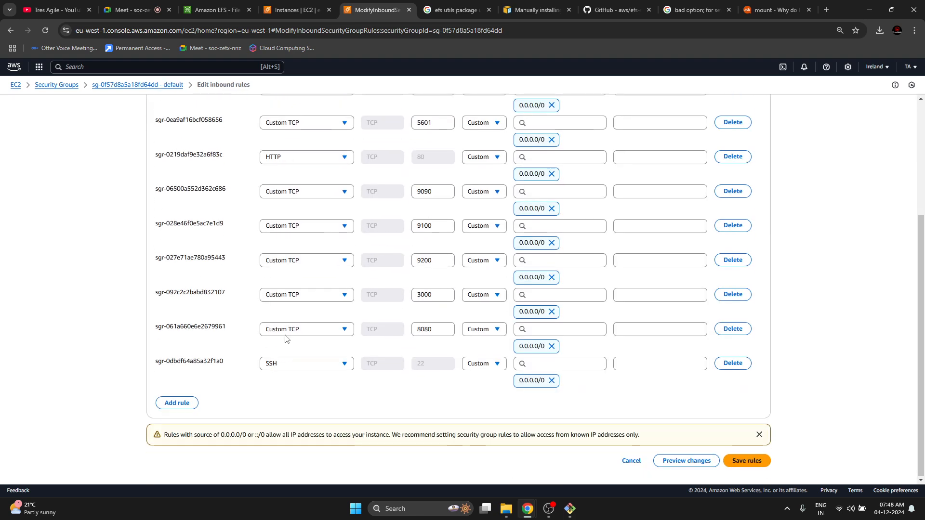
Step: Add an NFS inbound rule with source 0.0.0.0/0 to the default security group and save the rules
click(195, 403)
click(291, 398)
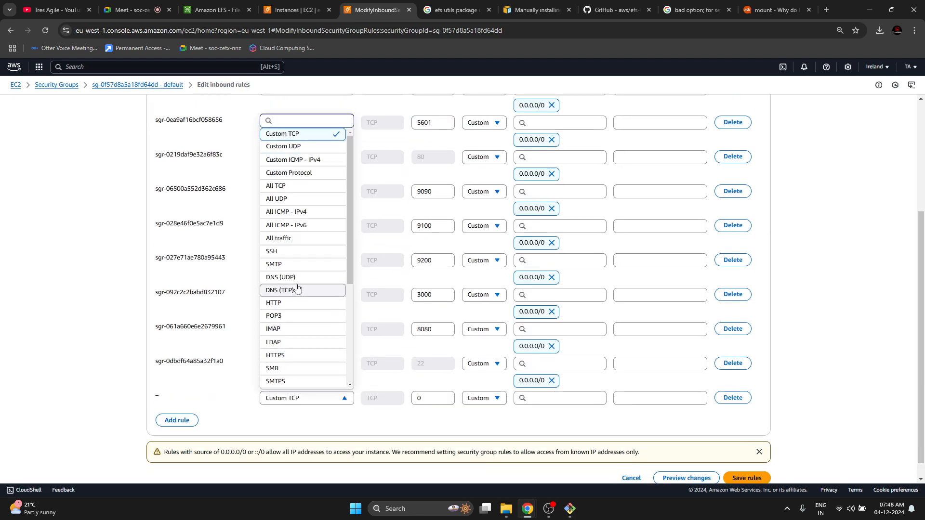
scroll(299, 337, down, 3)
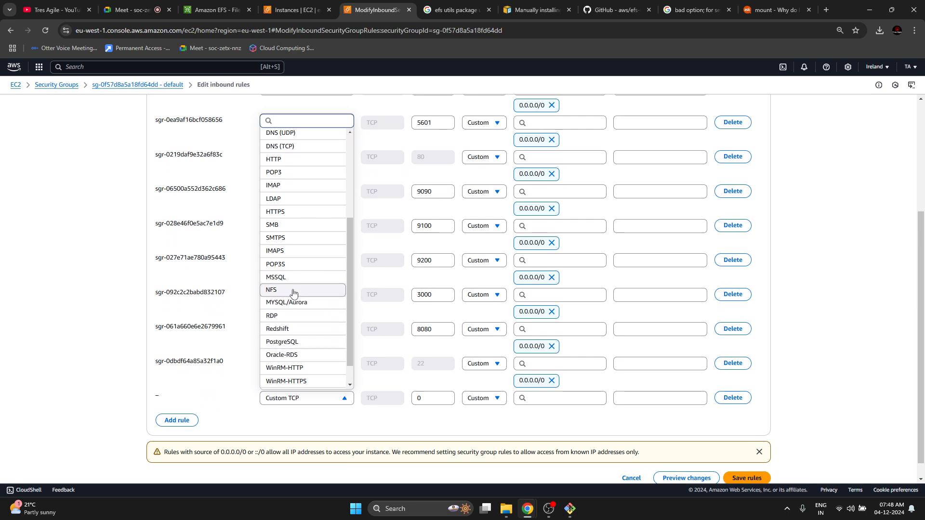
click(273, 290)
click(539, 400)
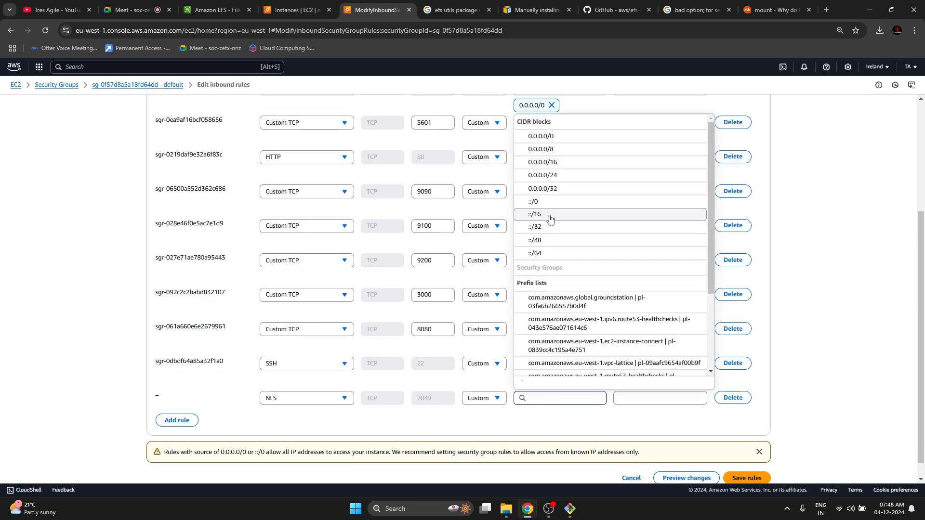
click(557, 139)
scroll(796, 385, down, 2)
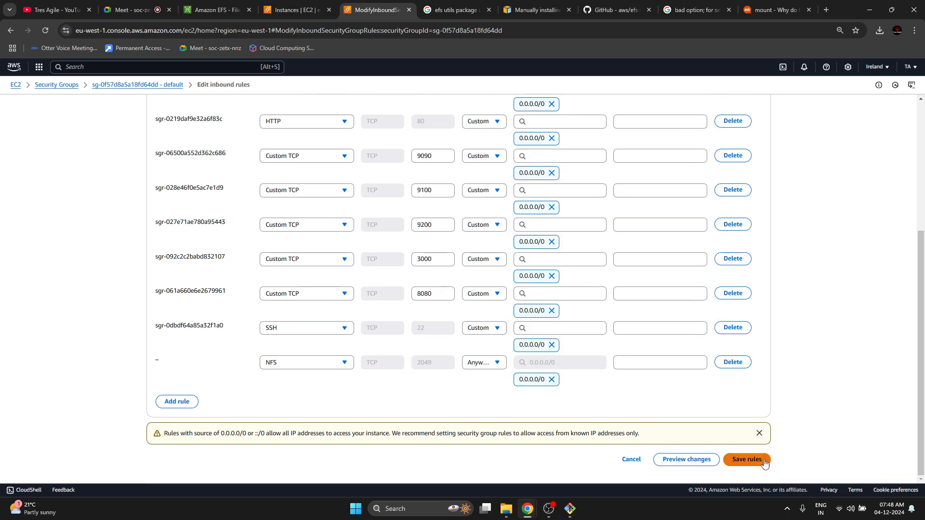
click(757, 462)
mouse_move(570, 508)
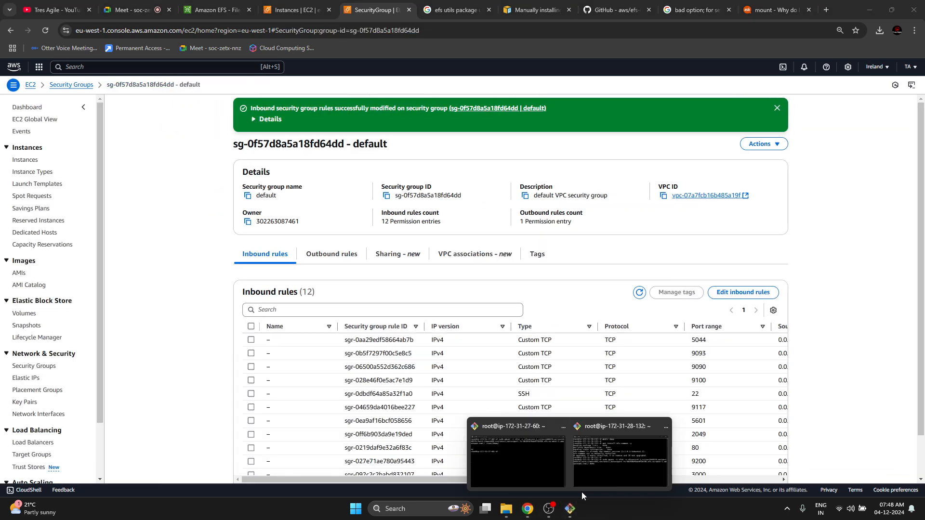
click(547, 464)
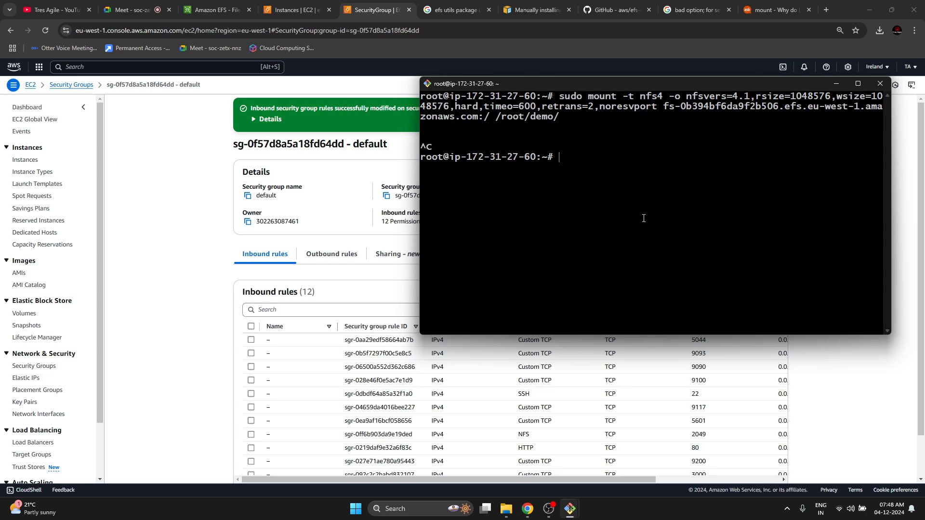
key(Up)
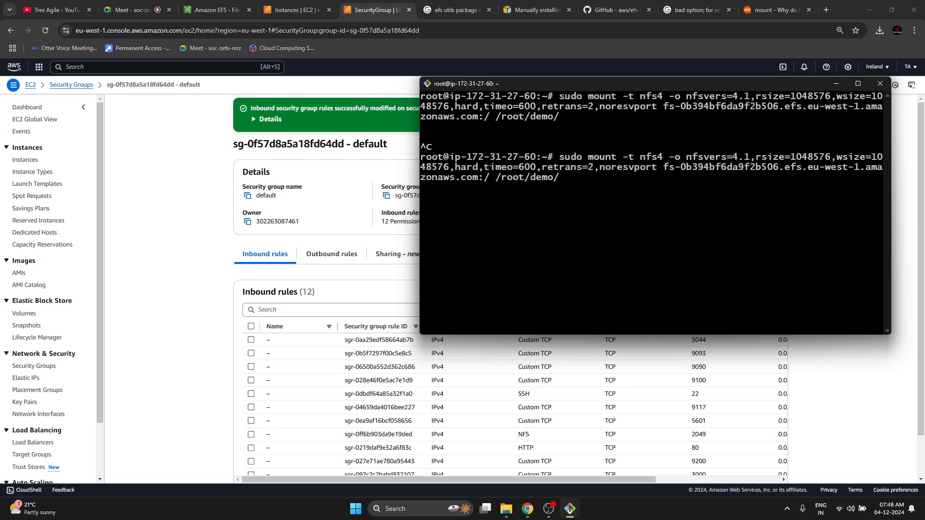
mouse_move(570, 509)
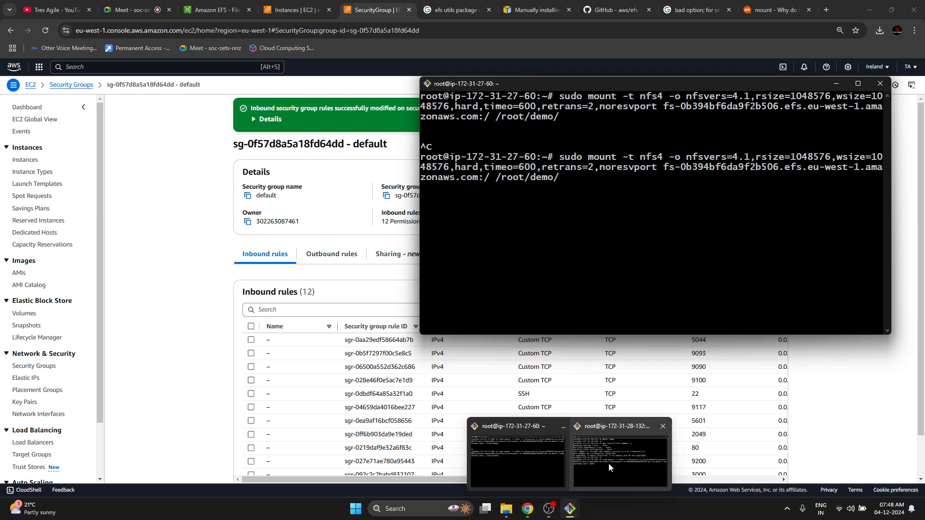
click(620, 457)
Step: List the mounted file systems on ip-172-31-27-60 with df -h and highlight the EFS entry's size
click(582, 233)
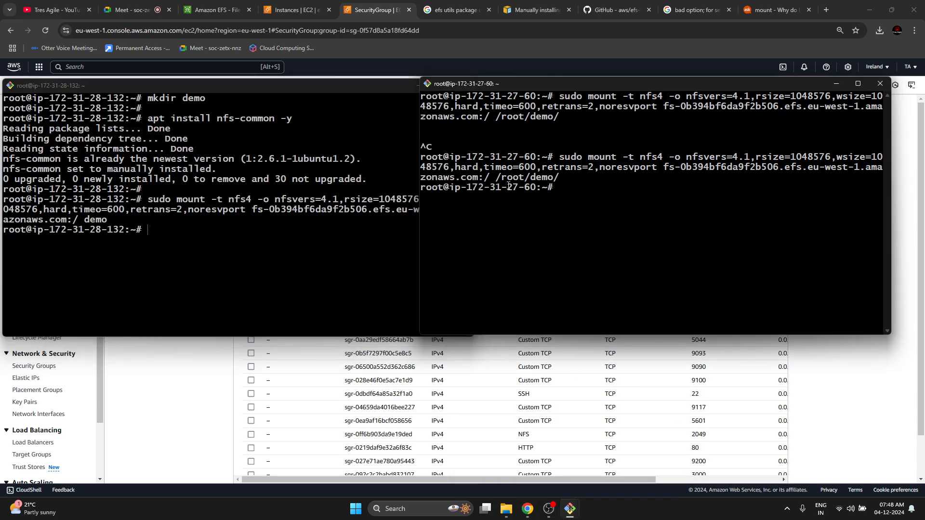
click(238, 217)
click(593, 214)
text(df -h)
key(Return)
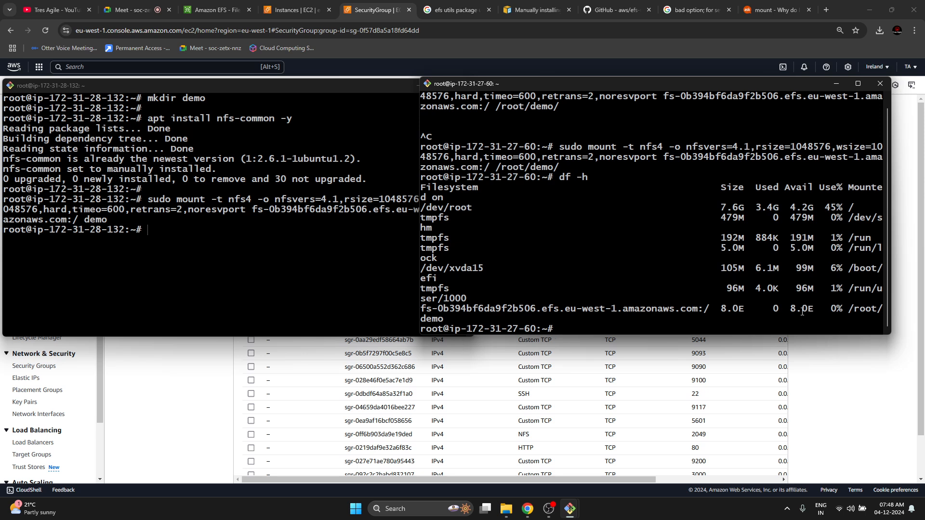
drag(723, 310, 774, 314)
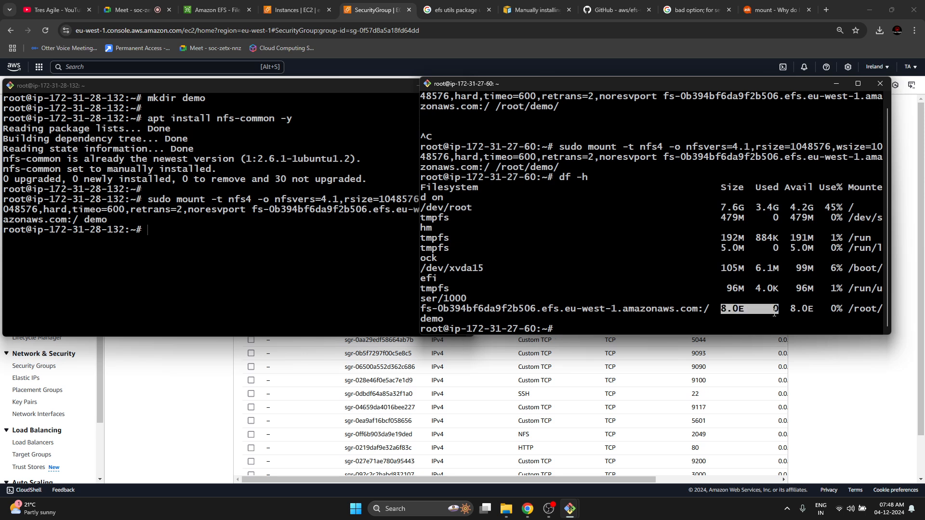
Step: Search the web for "eb to gb converter" in a new browser tab and expand the answer on what 1 EB equals
click(827, 10)
text(eb to g)
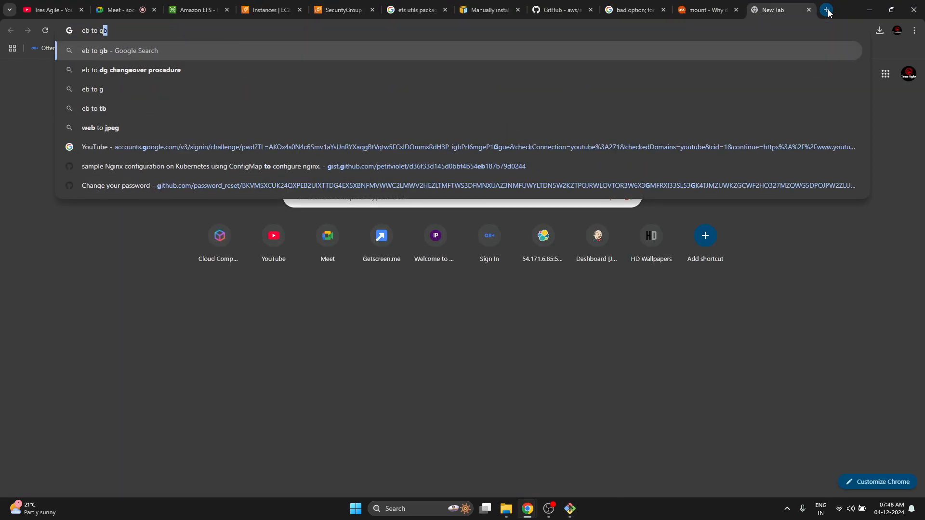
key(Down)
key(Down)
key(Return)
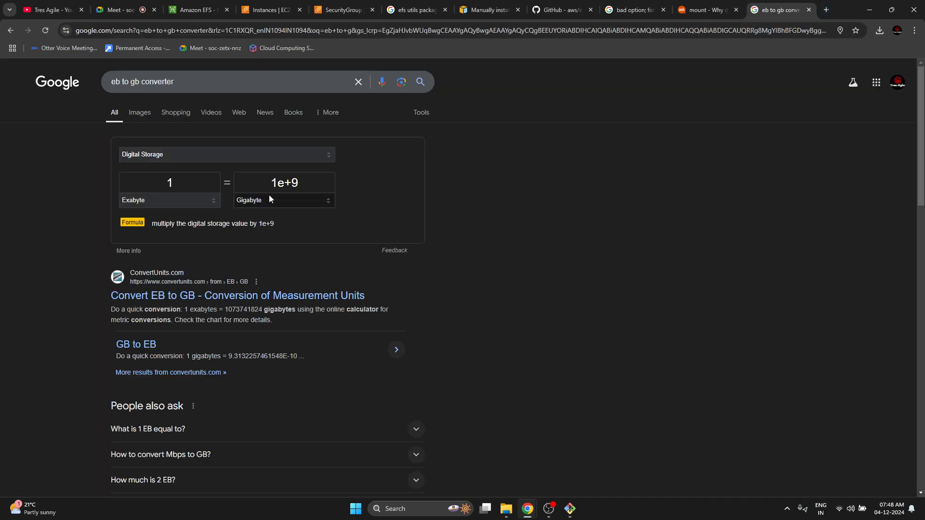
click(279, 183)
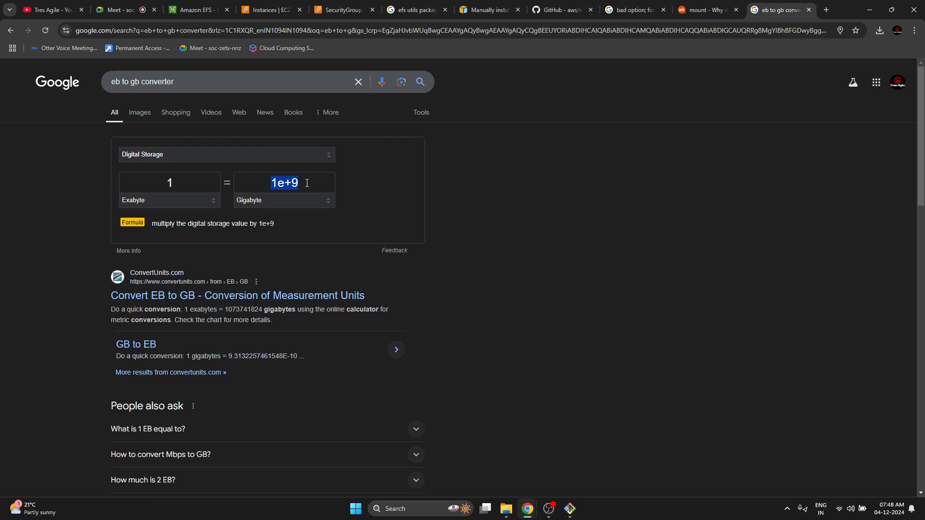
click(667, 246)
click(355, 429)
scroll(542, 350, down, 1)
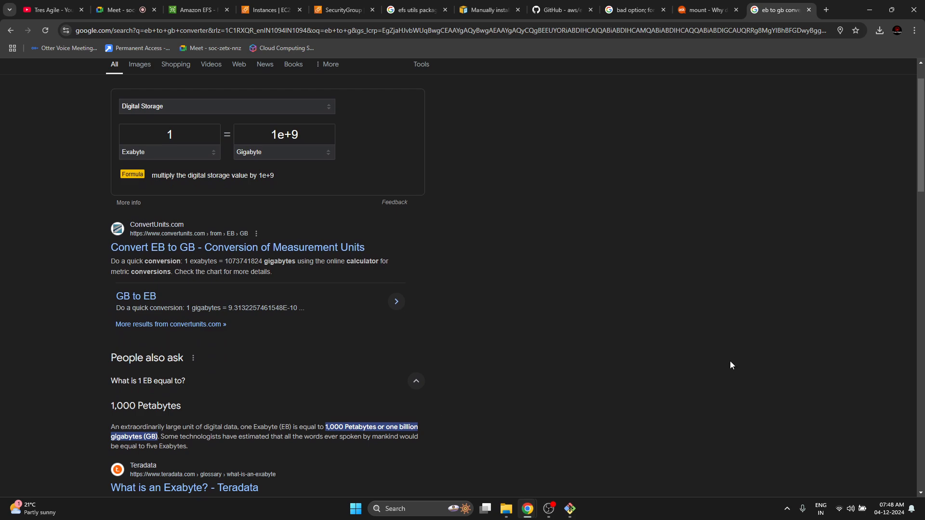
Step: Close the converter tab and the two browser tabs about the mount error
click(809, 9)
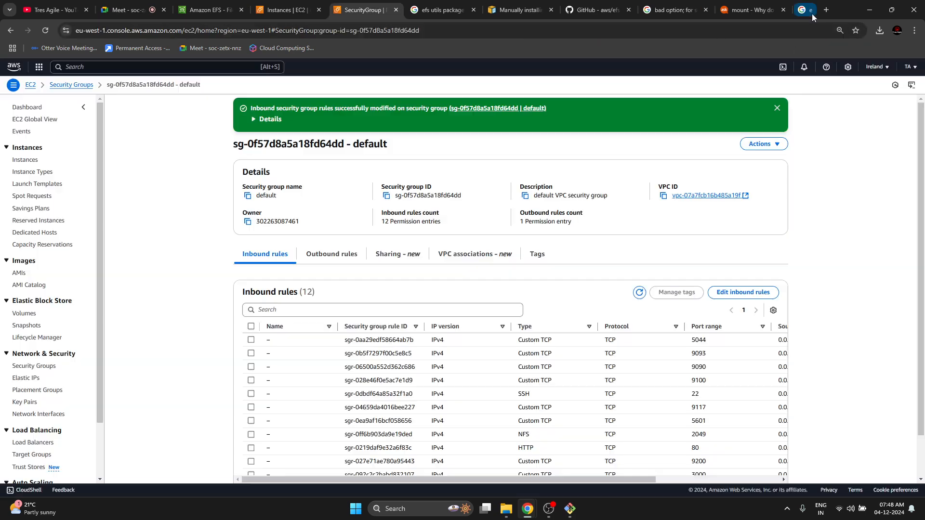
middle_click(799, 12)
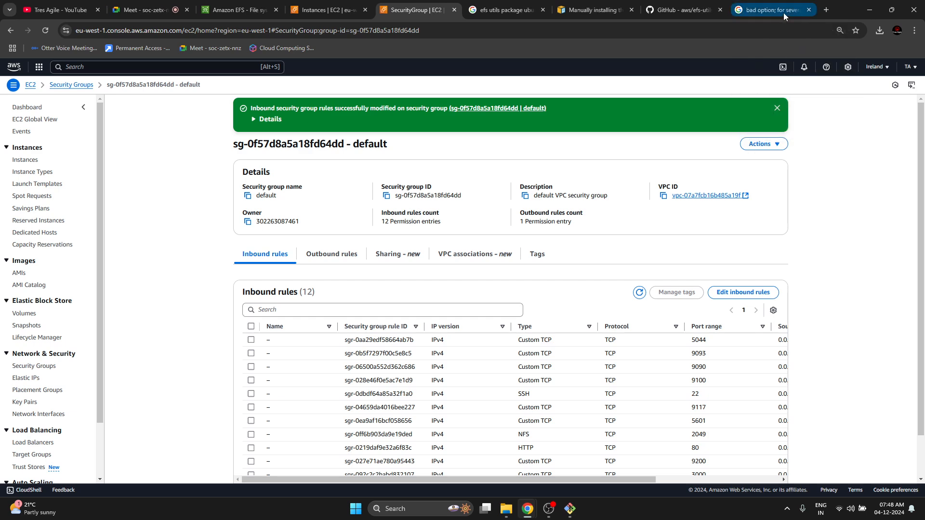
click(810, 11)
mouse_move(562, 508)
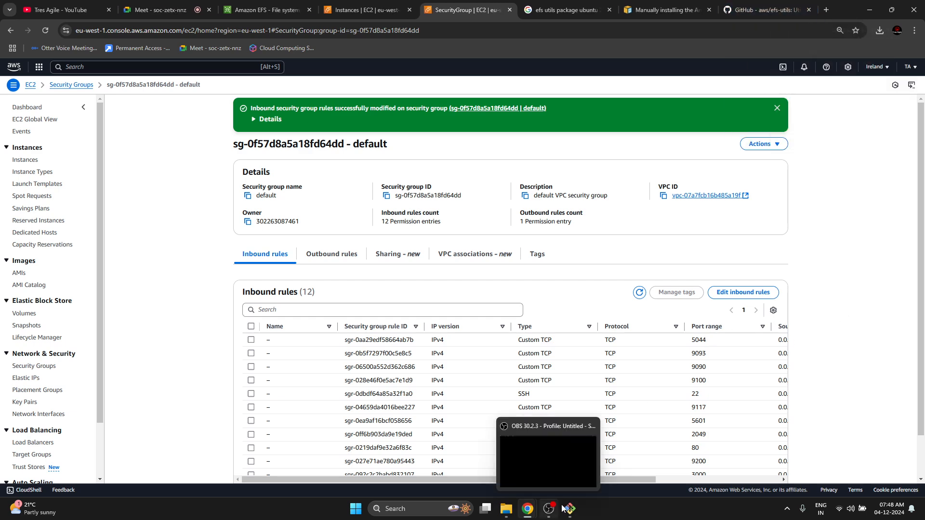
click(626, 460)
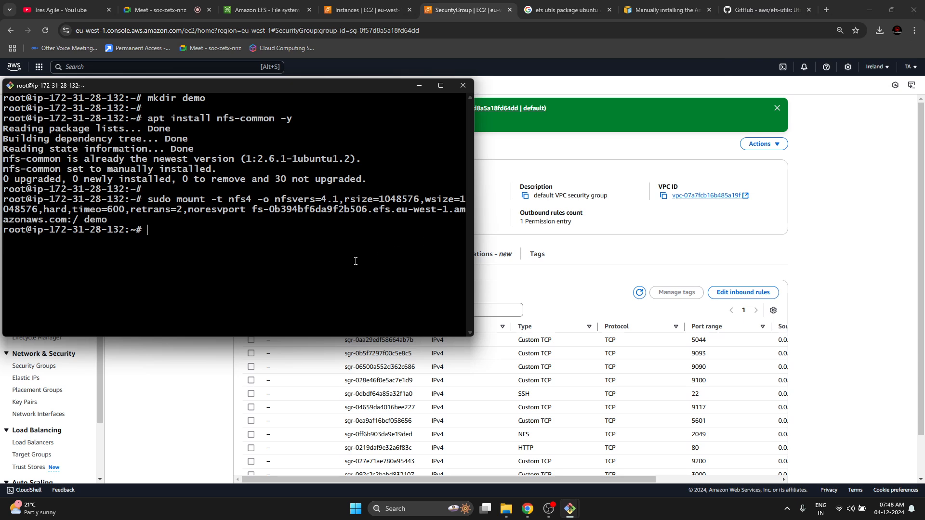
text(cd de)
key(Tab)
key(Return)
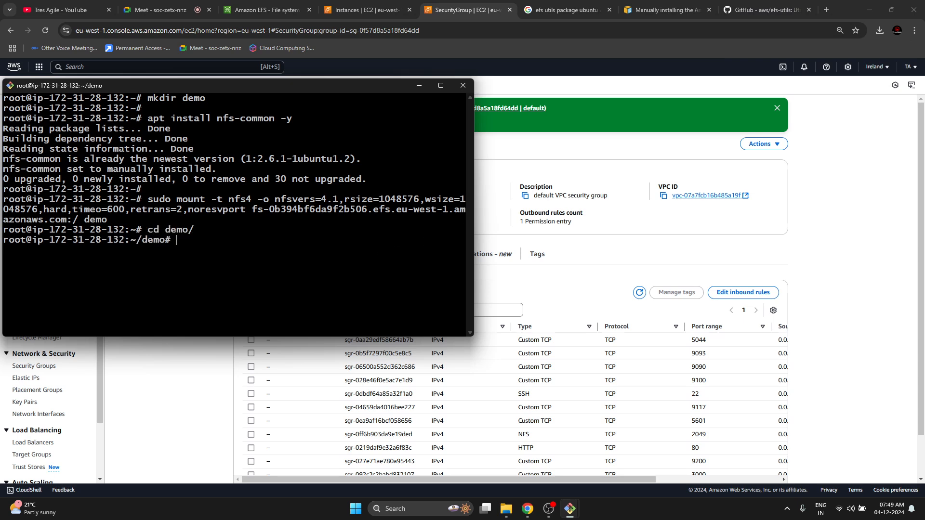
text(ls)
key(Return)
key(Return)
text(touch 1234)
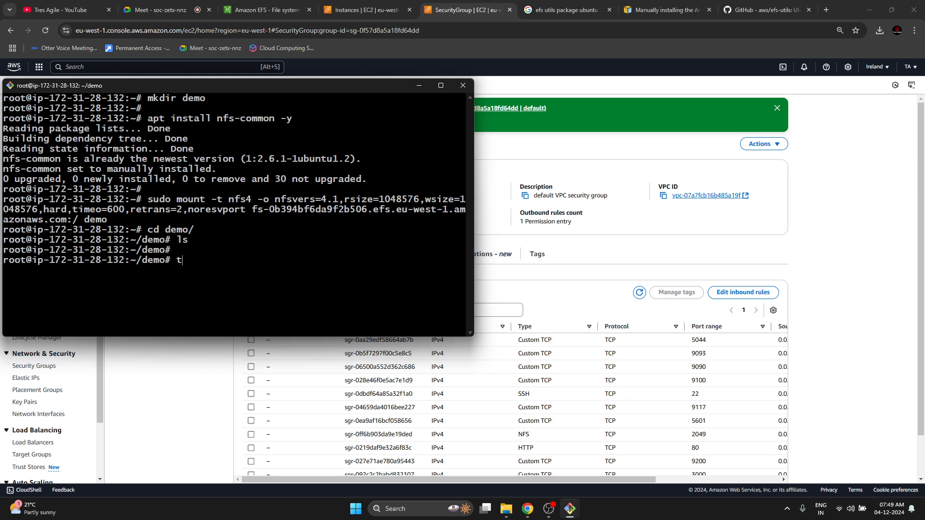
text(65  5 78 8er e)
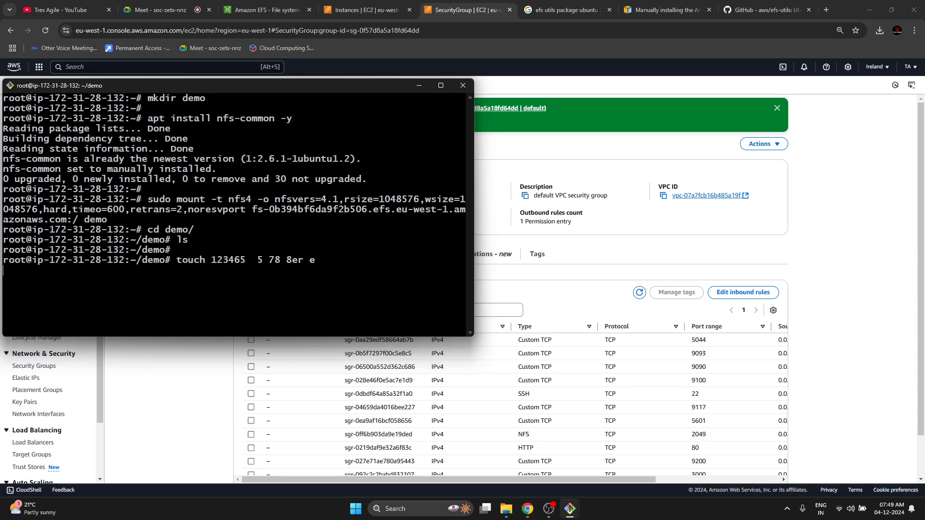
key(Return)
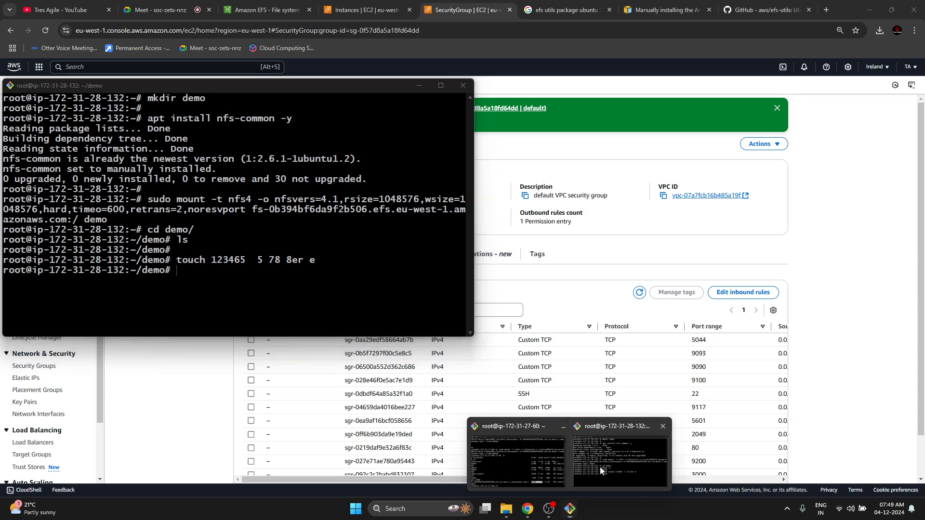
Step: Switch to the ip-172-31-27-60 terminal, enter demo/ and list the files there
click(626, 453)
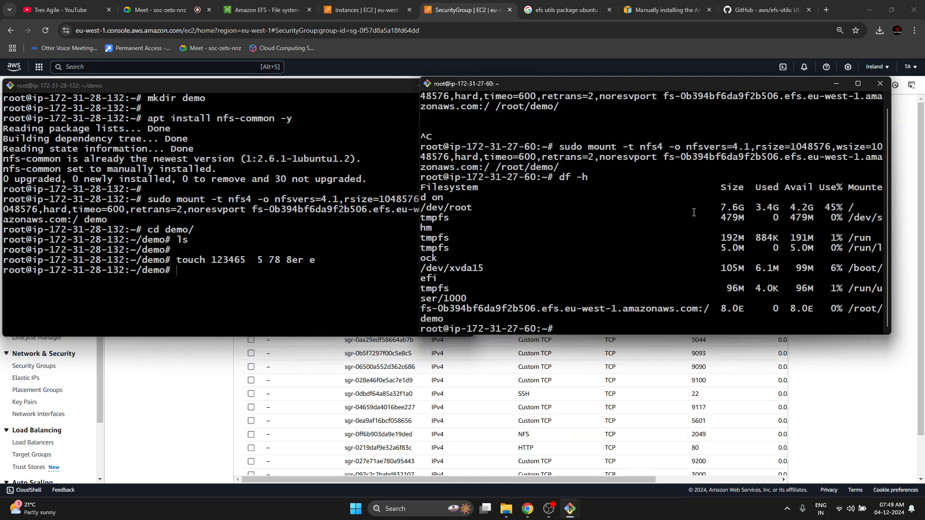
text(cd demo/)
key(Return)
text(ls)
key(Return)
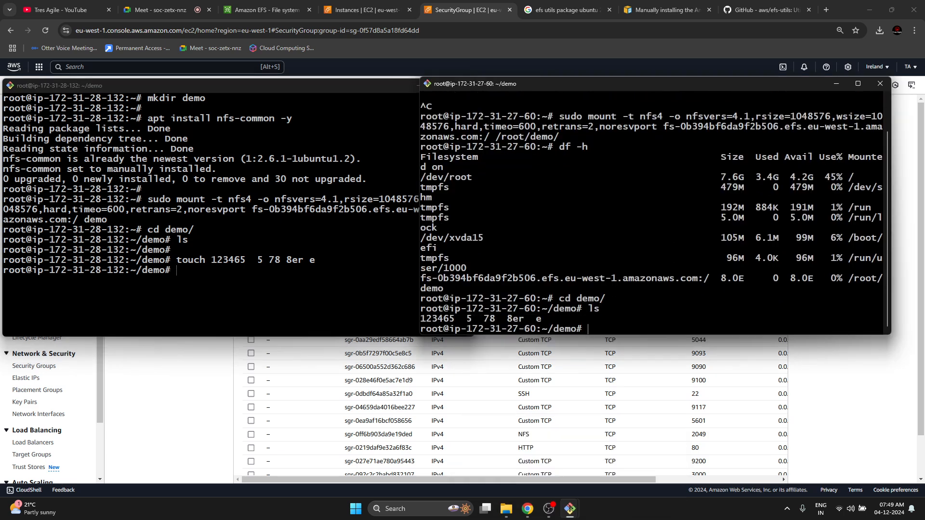
Step: Create an empty file named test123 in the demo directory on ip-172-31-27-60
key(Return)
text(touch test)
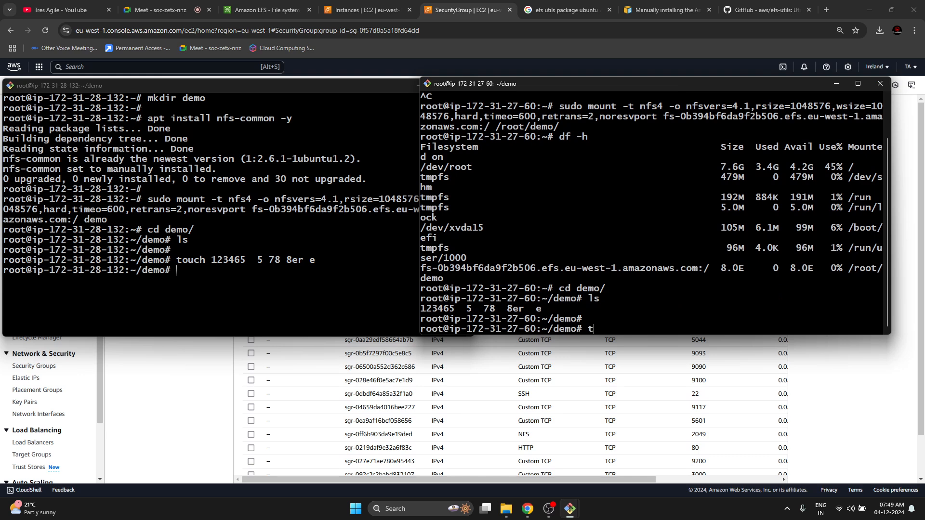
text(123)
key(Return)
click(377, 278)
text(l)
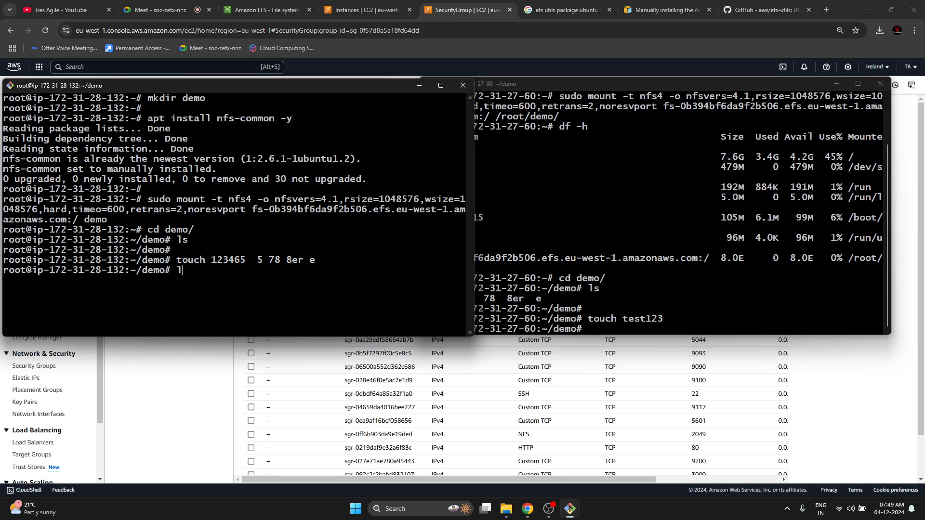
text(s)
key(Return)
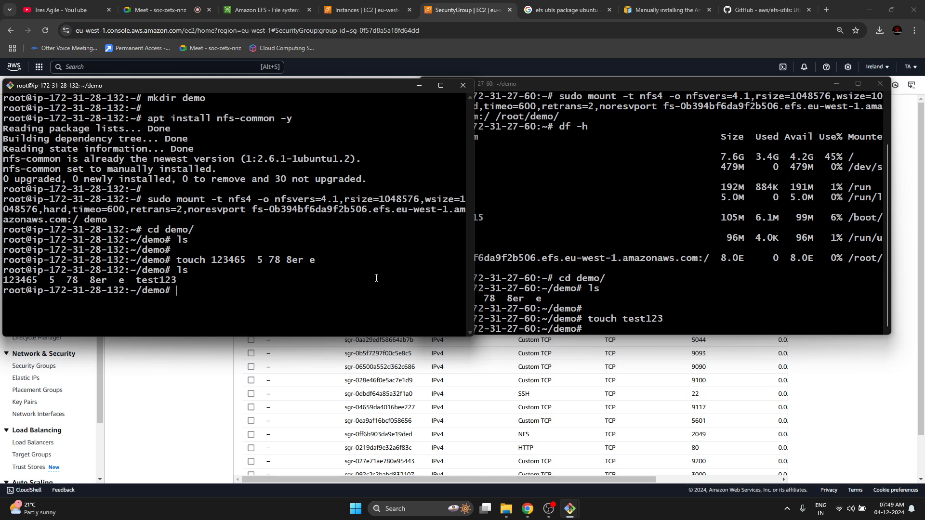
Step: Switch to the test-efs file system page in the browser, reload it and examine its metered size
click(146, 355)
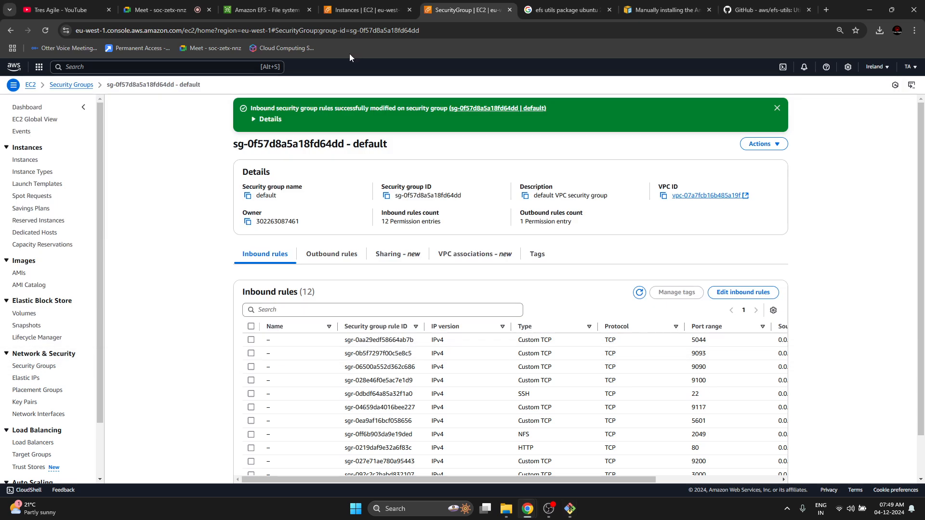
click(295, 11)
click(646, 451)
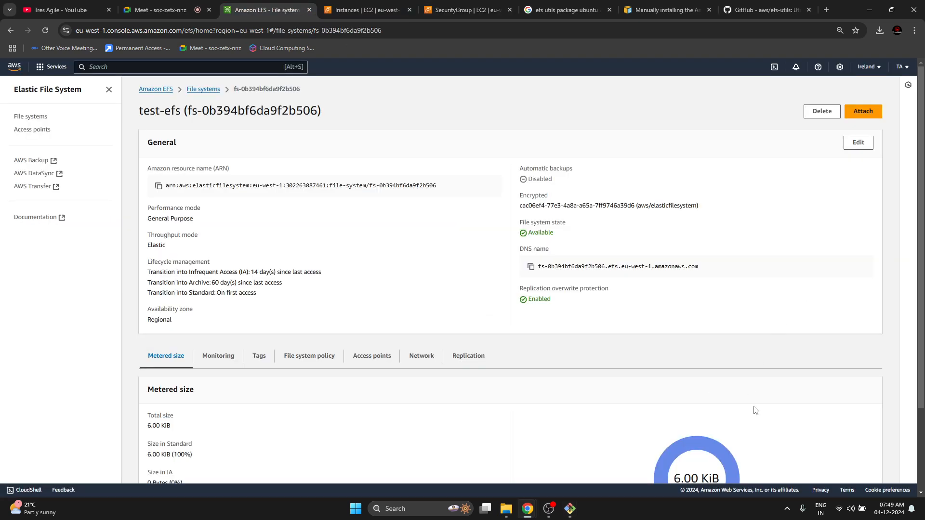
scroll(754, 411, down, 2)
scroll(754, 415, up, 1)
scroll(755, 415, up, 1)
click(45, 30)
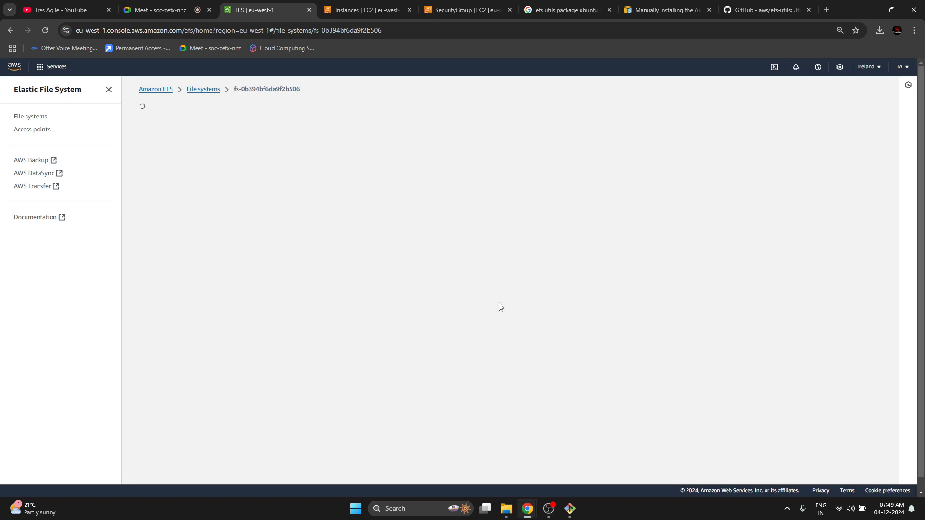
scroll(489, 329, down, 2)
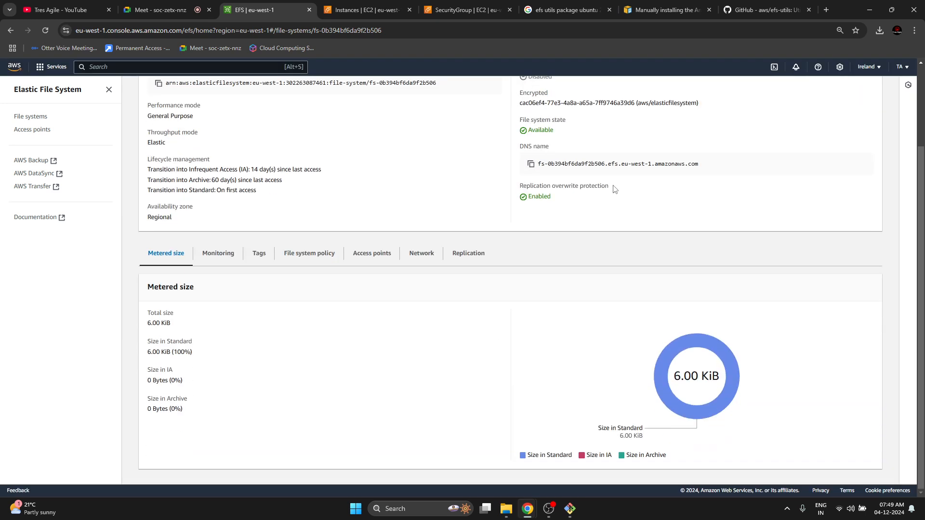
Step: Search the web for "download sonarqube" in a new browser tab and open the SonarQube downloads page
click(826, 9)
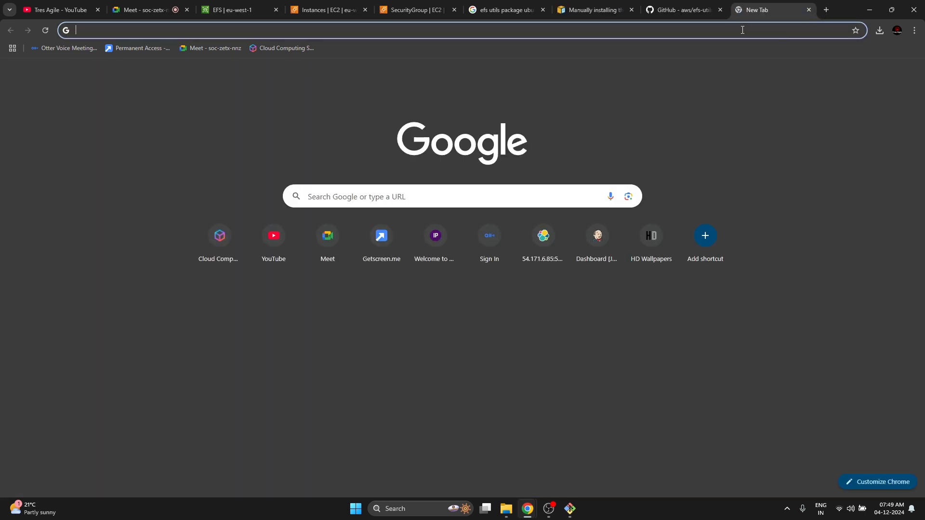
click(743, 30)
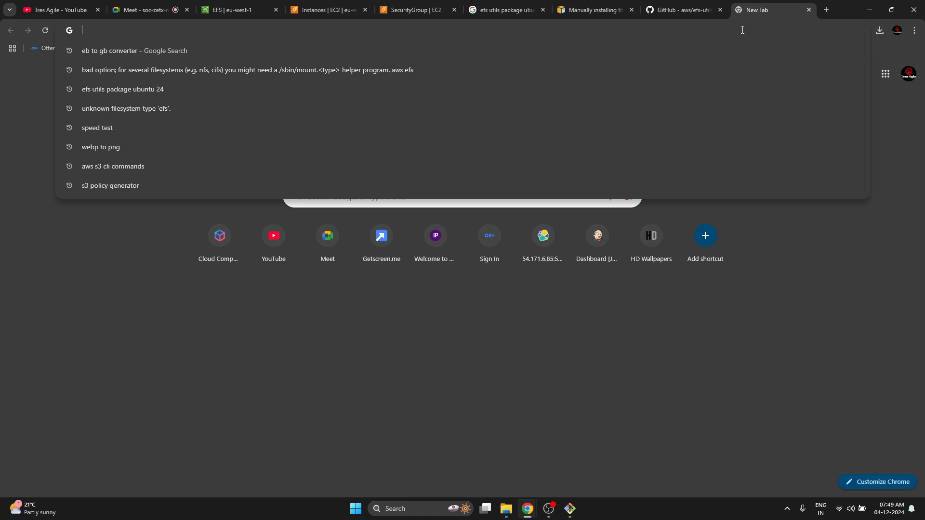
text(dowl)
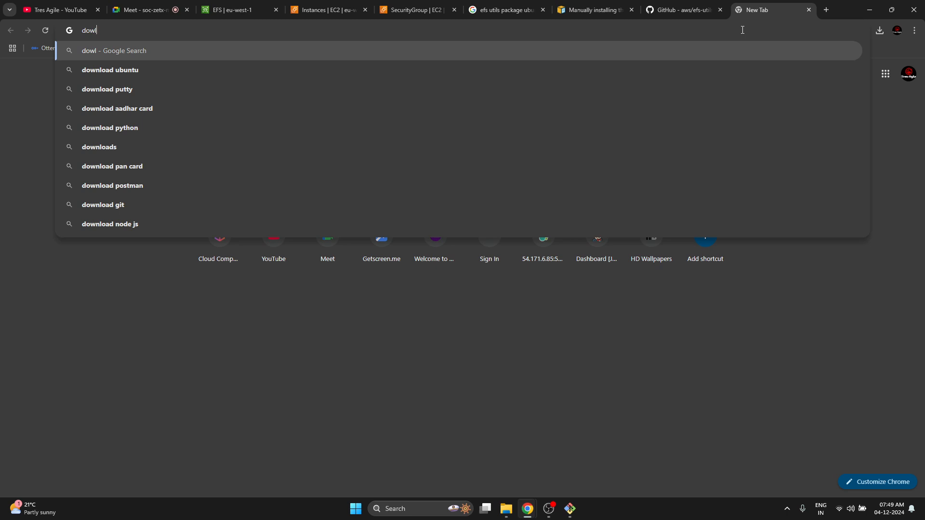
text(ad sona)
key(Down)
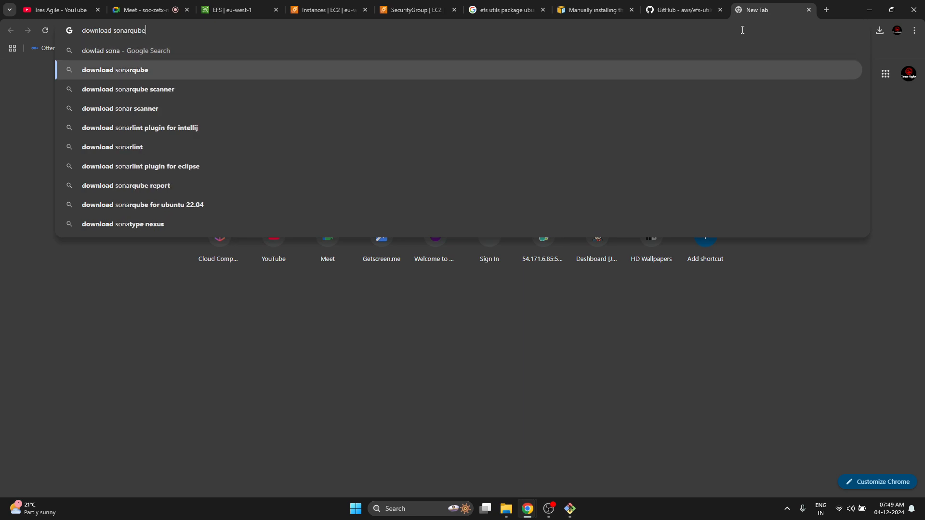
key(Return)
click(250, 165)
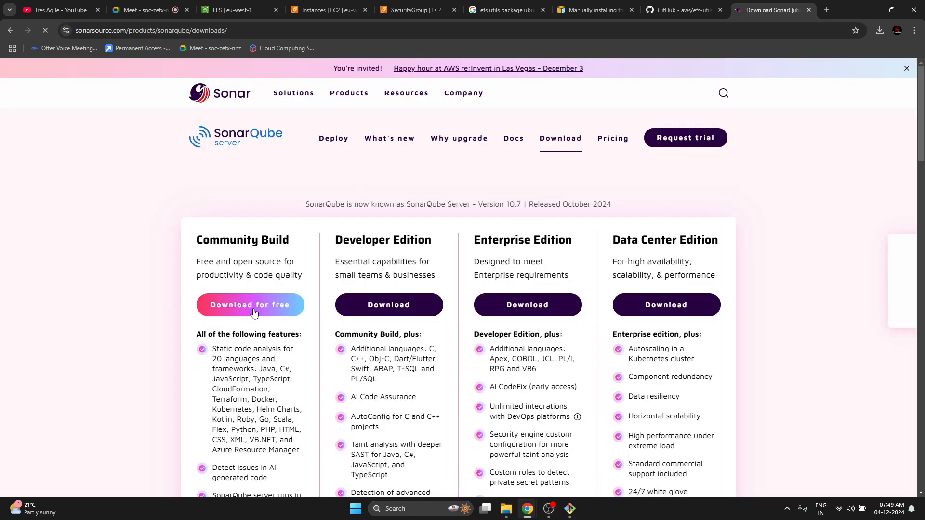
Step: Copy the download link address of SonarQube 9.9.8 LTA Community Edition
scroll(404, 274, down, 15)
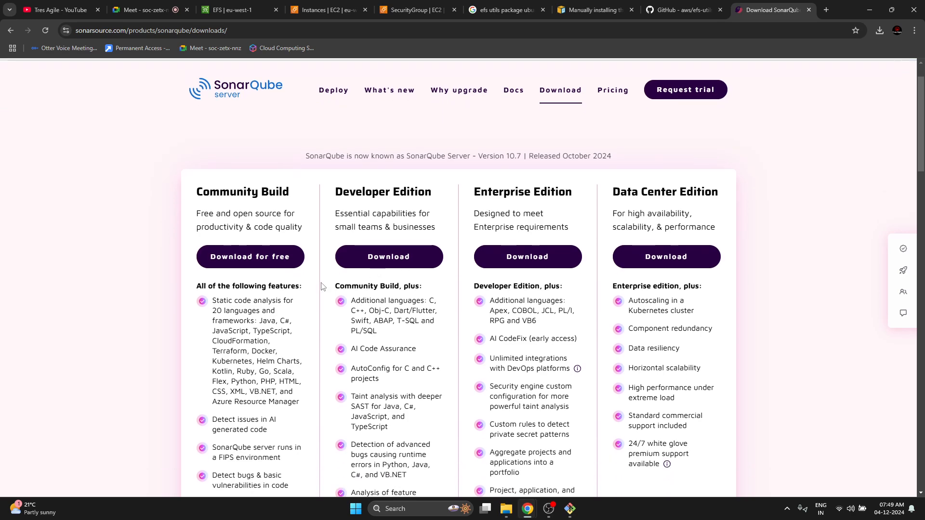
scroll(263, 328, up, 1)
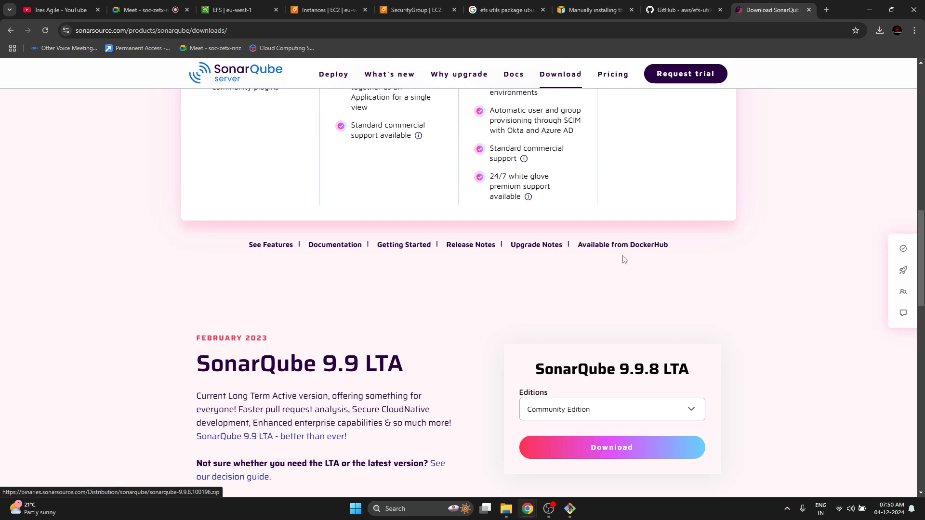
click(430, 244)
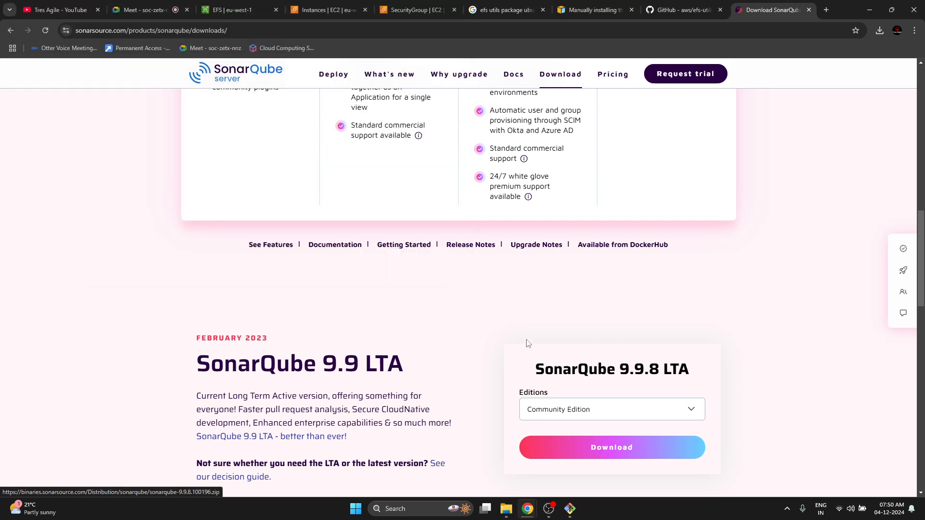
right_click(581, 439)
click(603, 415)
Step: Switch to the ip-172-31-27-60 terminal and download the SonarQube zip into the demo directory with wget and the copied link
mouse_move(570, 509)
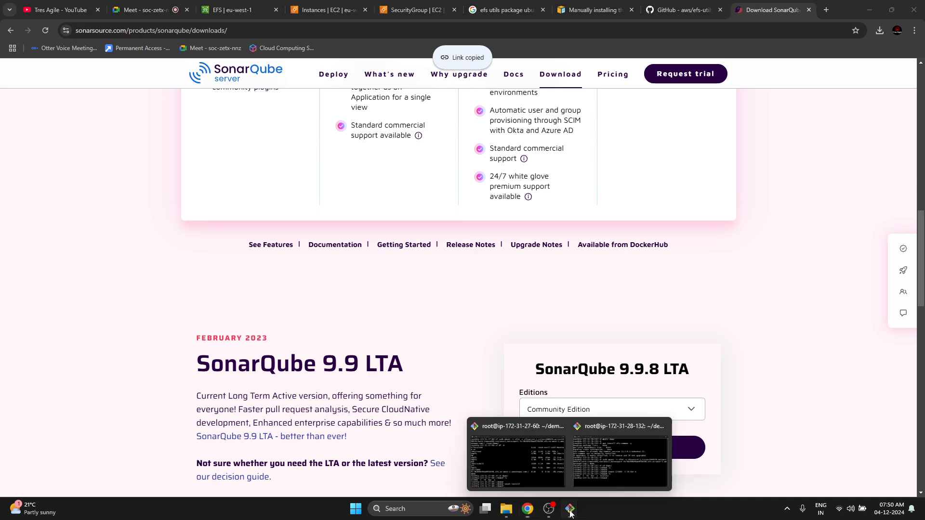
click(550, 469)
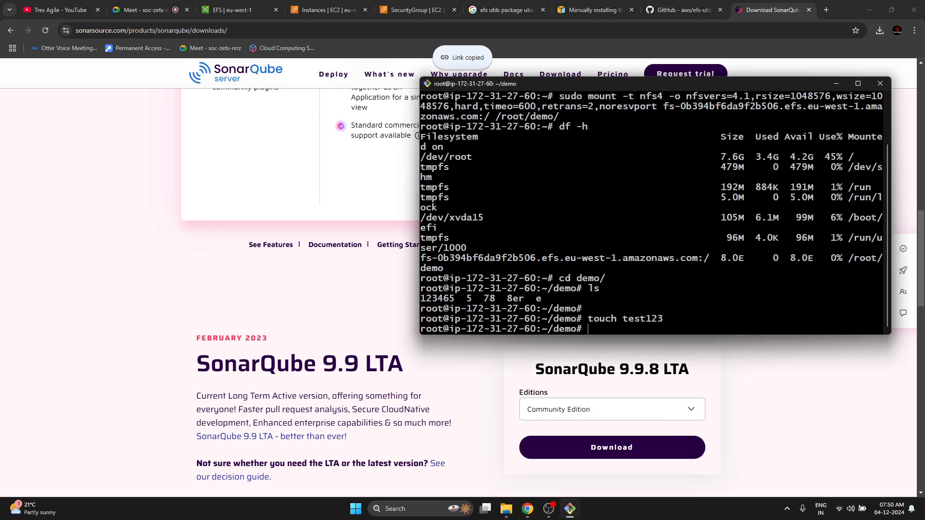
text(wget)
right_click(737, 308)
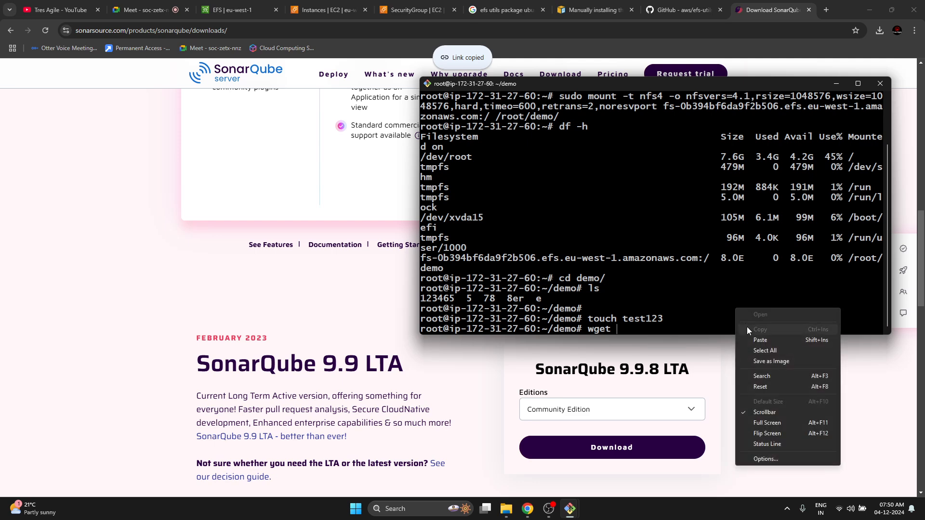
click(751, 340)
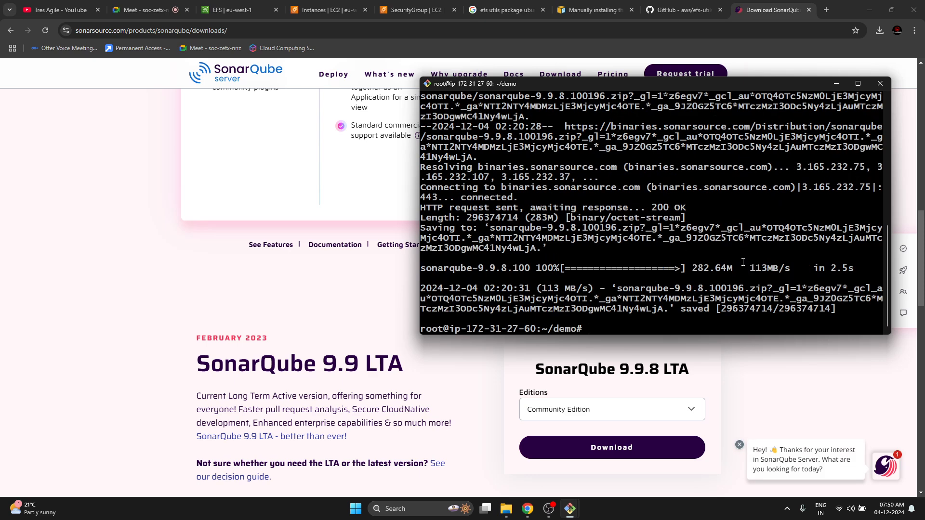
Step: List the files in the demo directory on ip-172-31-27-60 to check the SonarQube download
text(ls)
key(Return)
key(Return)
key(Return)
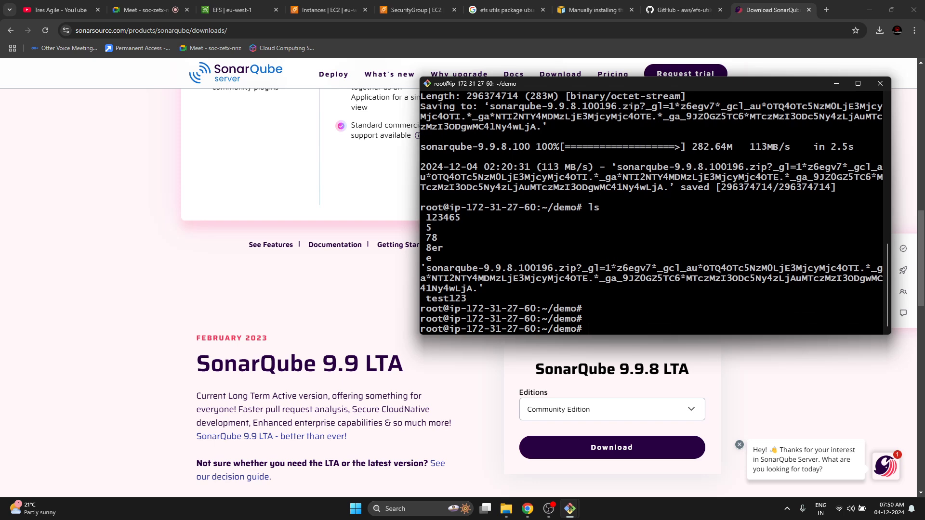
Step: Return to the home directory on ip-172-31-27-60 and check disk usage with df -h and du -sh demo/
text(cd)
key(Return)
text(df -h)
key(Return)
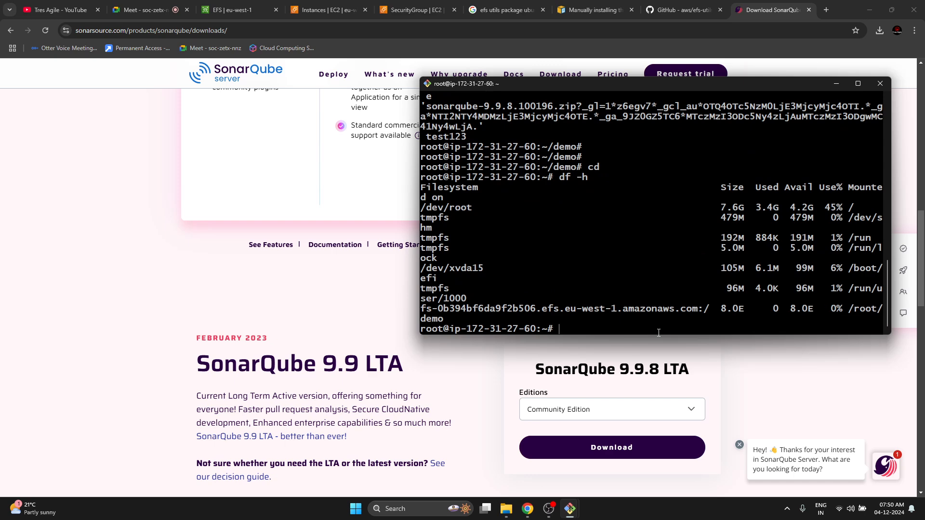
text(cd)
key(BackSpace)
key(BackSpace)
text(du -sh demo/)
key(Return)
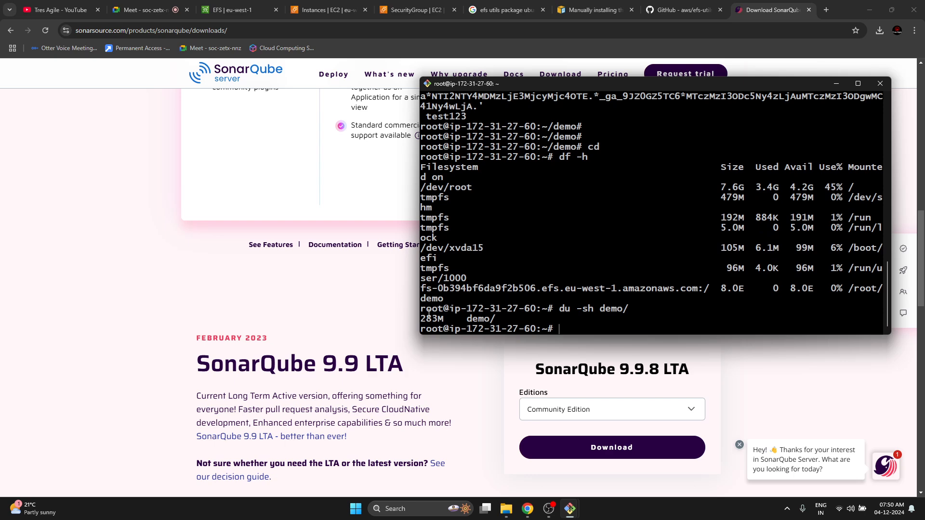
double_click(430, 319)
mouse_move(582, 508)
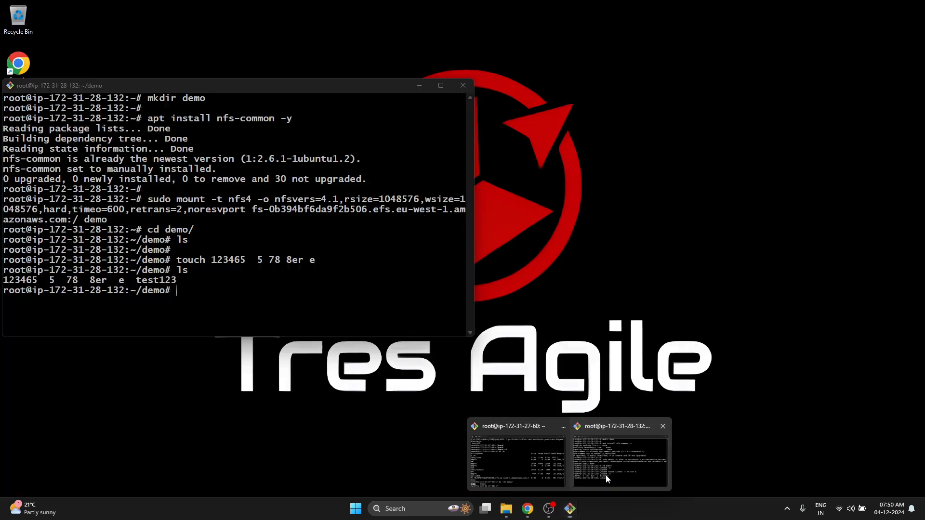
click(606, 475)
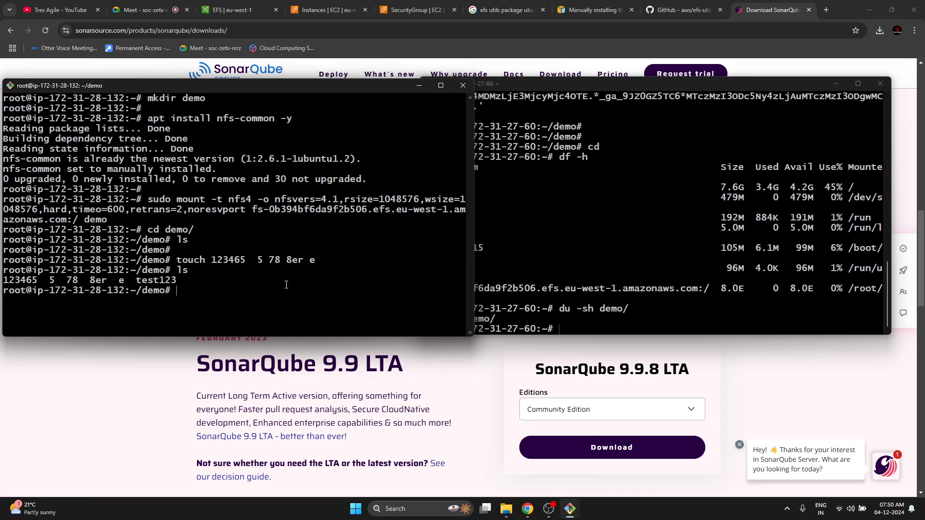
text(ls)
key(Return)
text(cd)
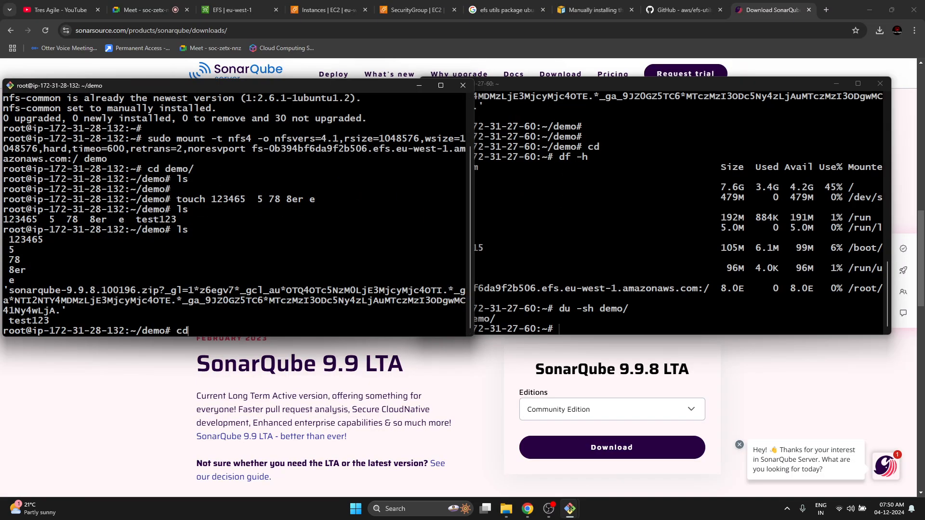
key(Return)
text(du 0)
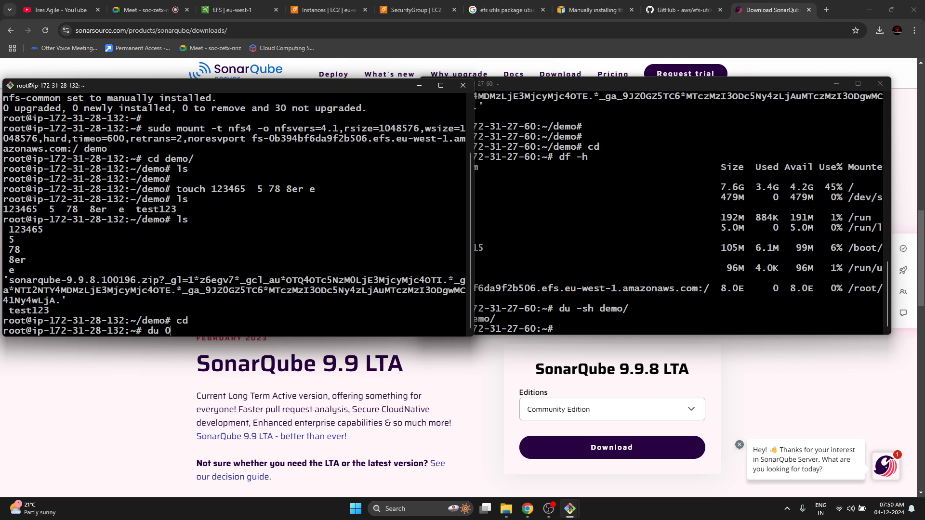
key(BackSpace)
text(-sh demo/)
key(Return)
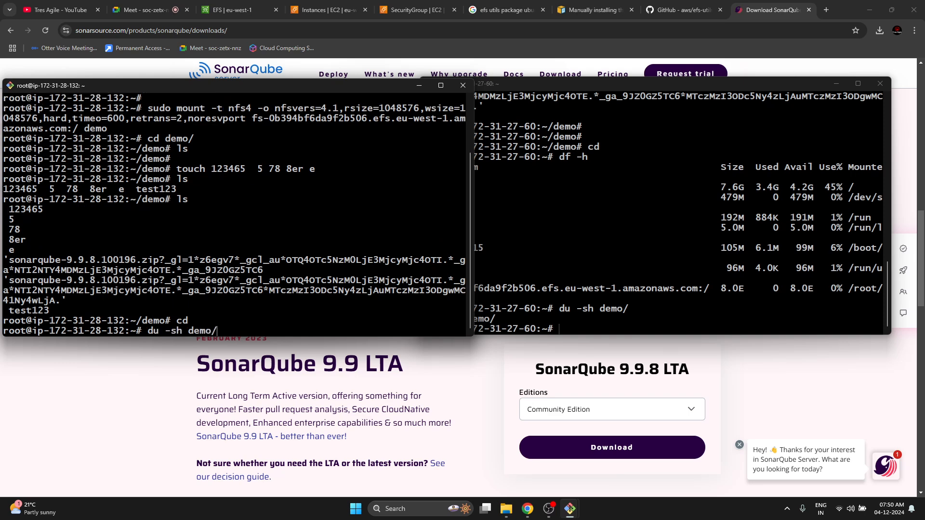
Step: Go back to the test-efs page in the browser, reload it and check whether the metered size has updated
click(232, 10)
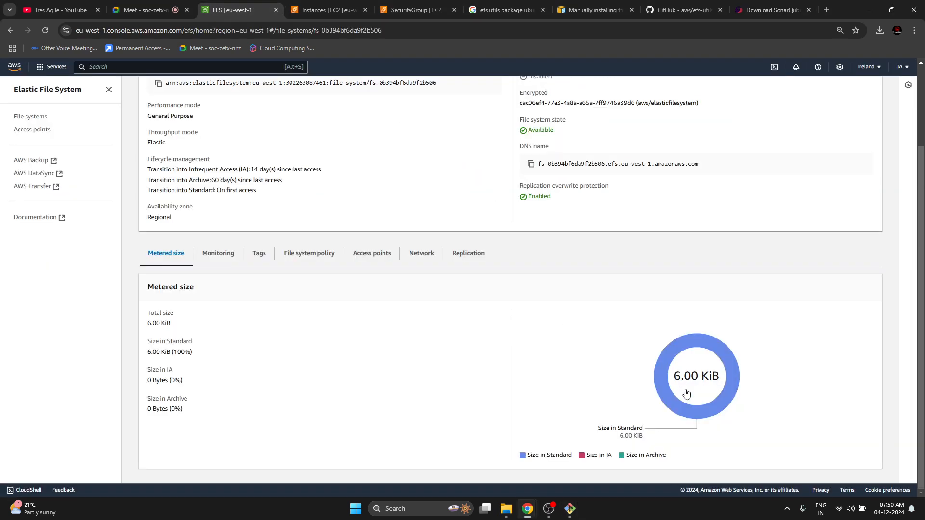
click(218, 254)
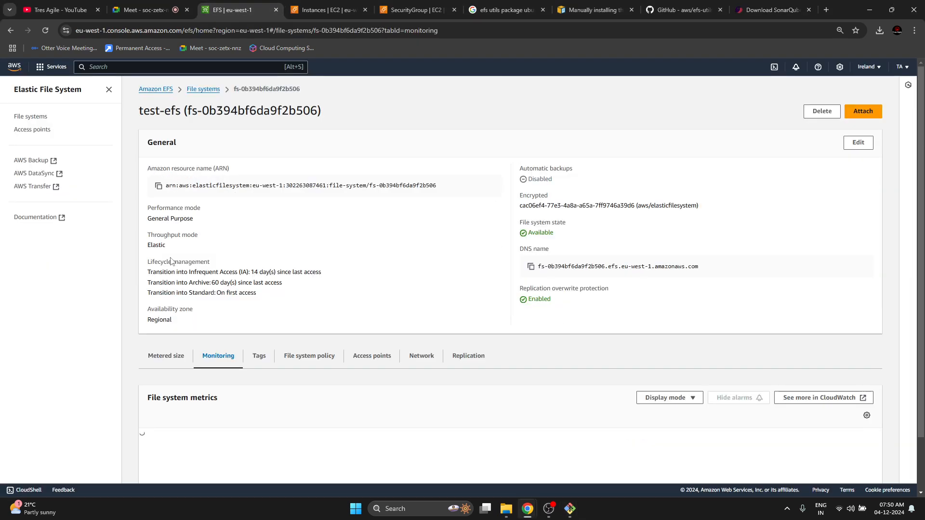
click(175, 359)
scroll(329, 356, down, 2)
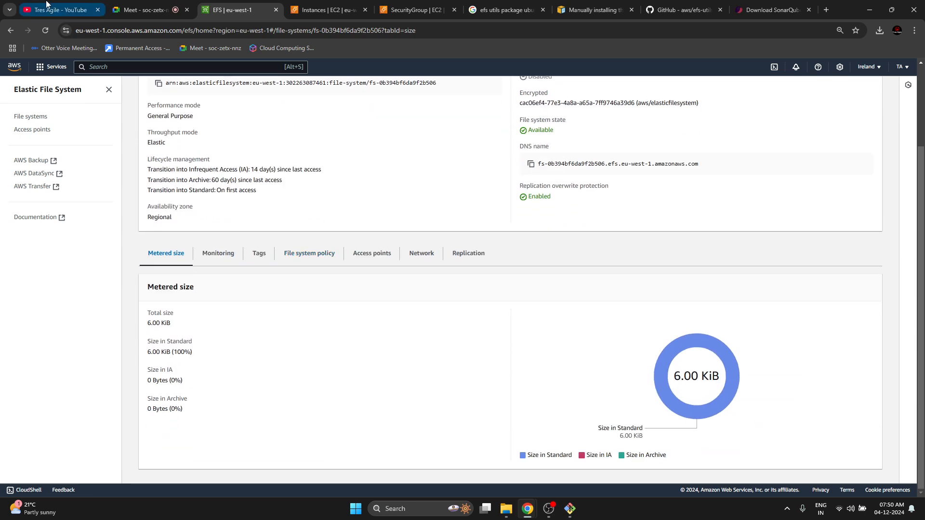
click(45, 33)
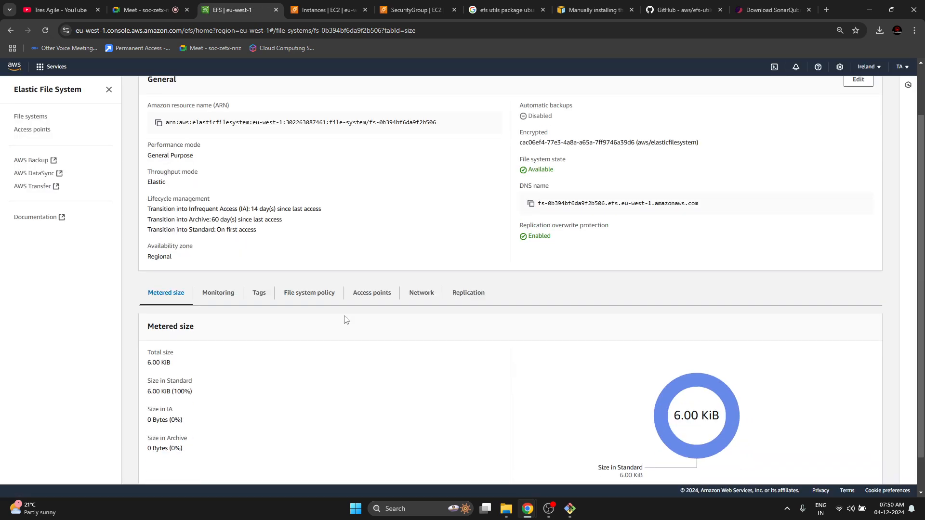
scroll(357, 341, up, 3)
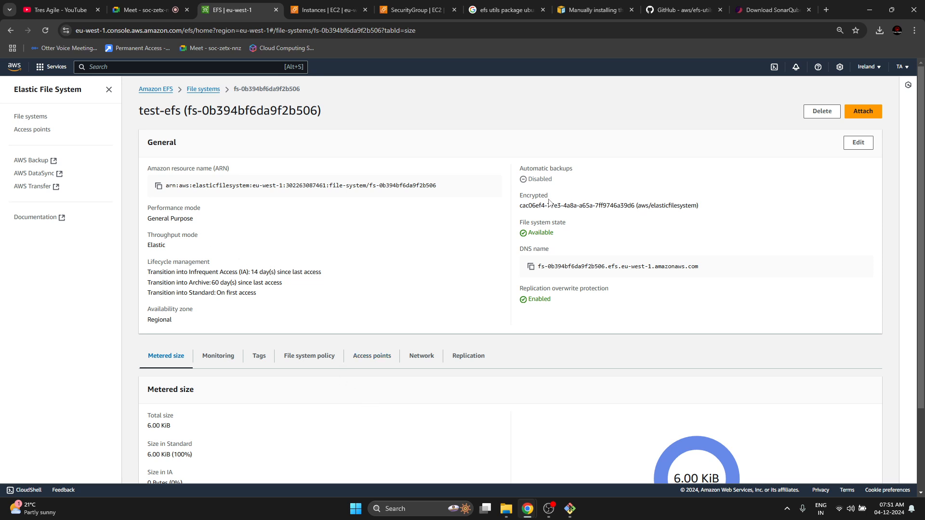
mouse_move(571, 510)
click(549, 476)
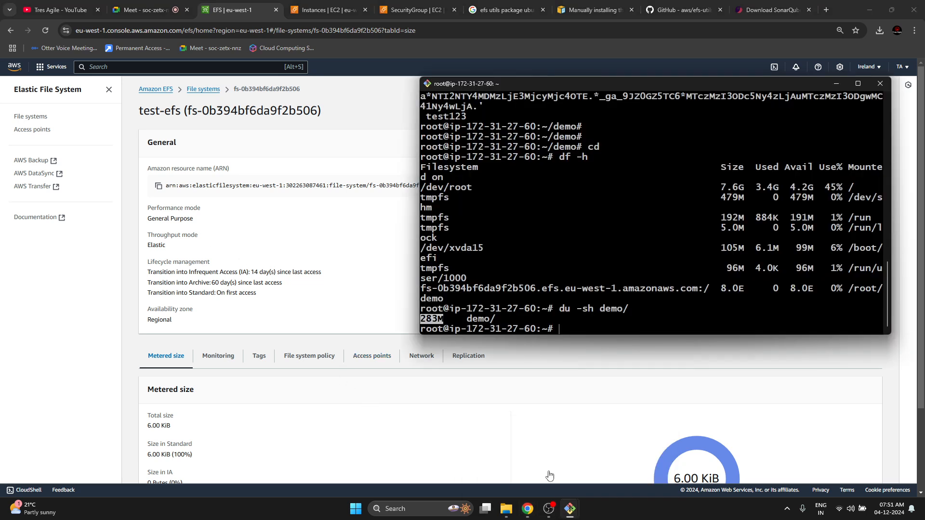
click(621, 426)
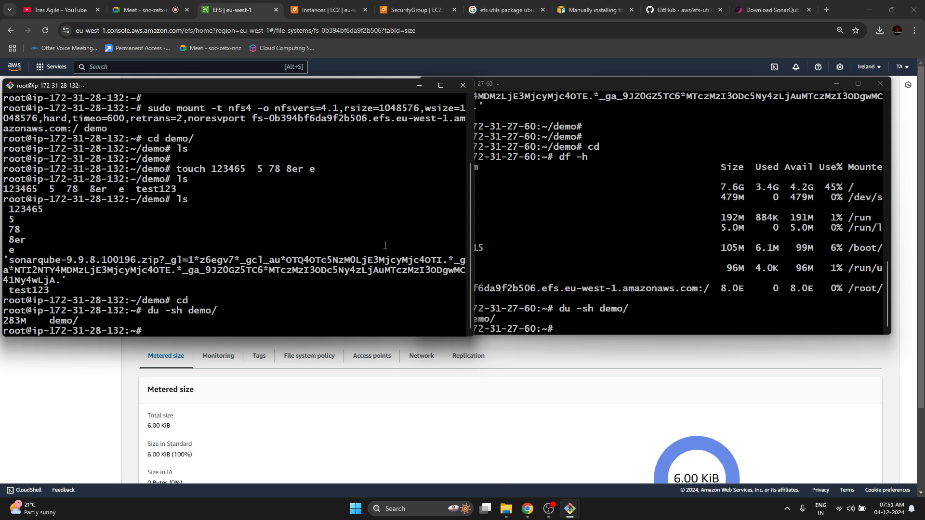
click(546, 290)
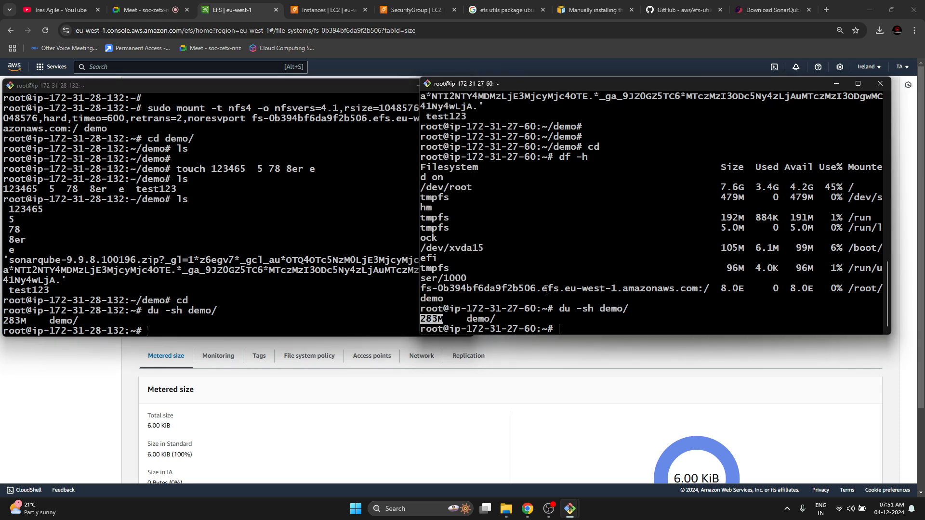
click(330, 278)
click(603, 268)
click(356, 201)
click(612, 187)
click(405, 231)
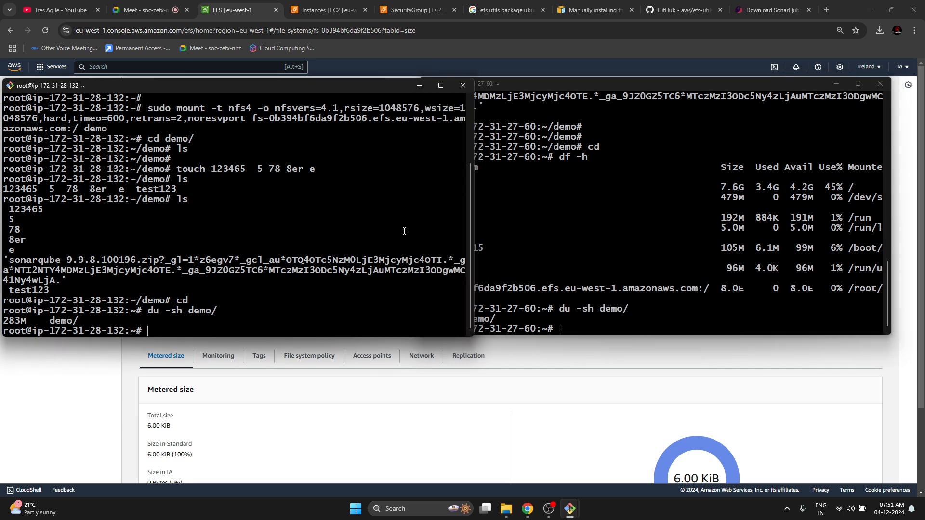
click(561, 199)
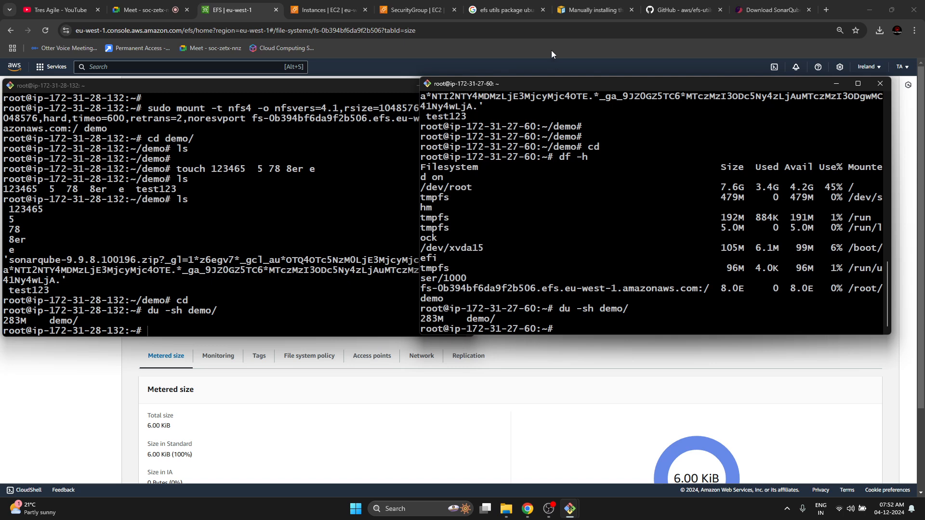
Step: Close the efs utils search, manual installation guide and GitHub efs-utils browser tabs
click(543, 13)
click(544, 13)
click(543, 13)
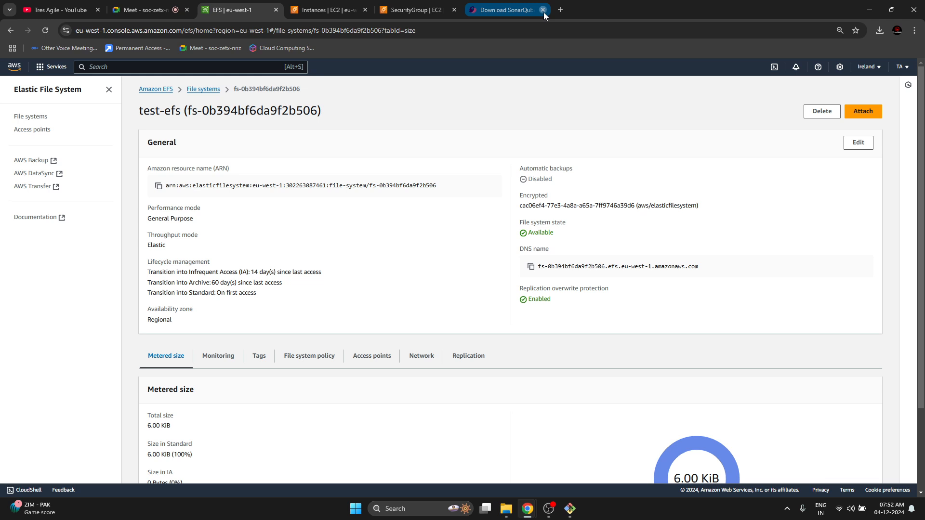
Step: Close the SonarQube download and EC2 SecurityGroup browser tabs
click(544, 12)
click(543, 13)
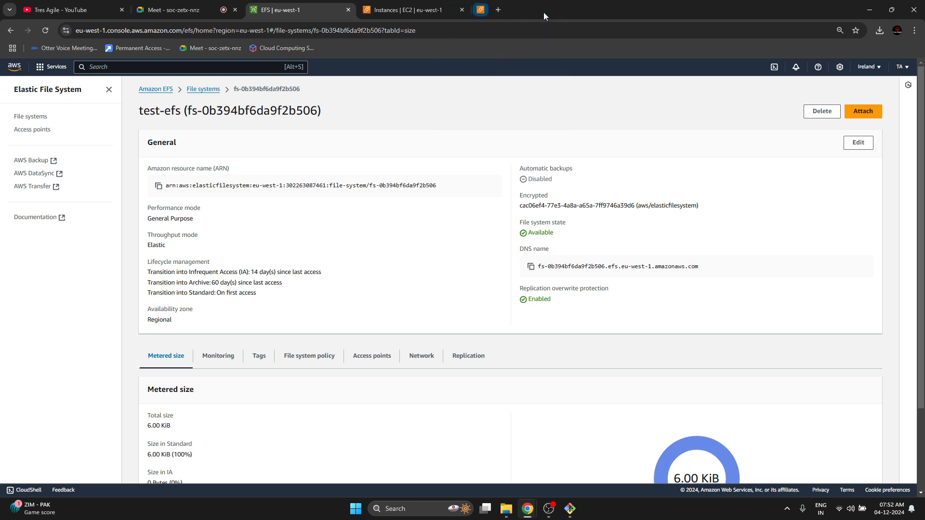
mouse_move(571, 510)
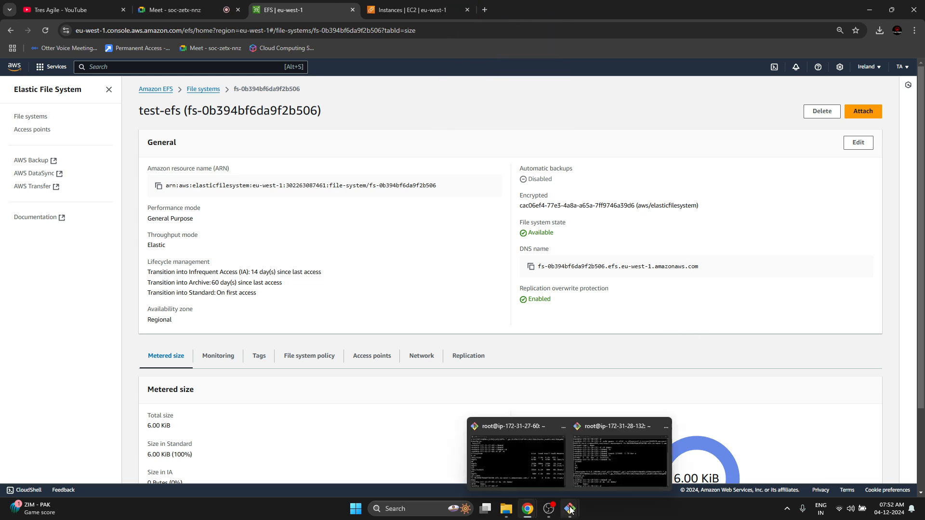
click(605, 477)
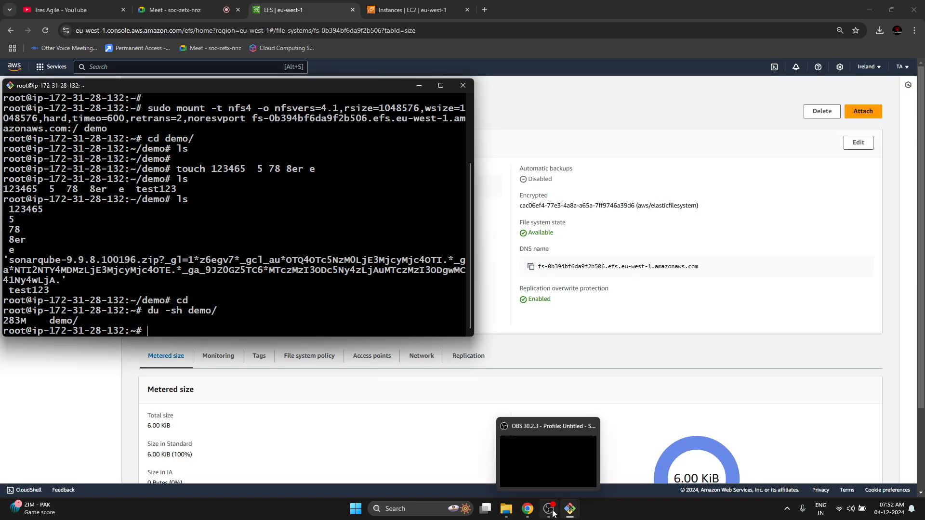
mouse_move(570, 510)
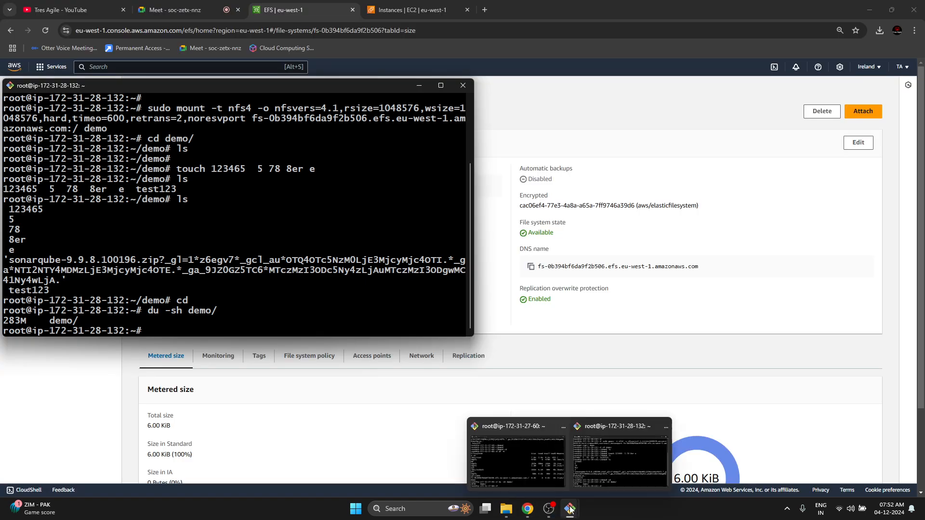
triple_click(408, 267)
click(408, 266)
triple_click(408, 266)
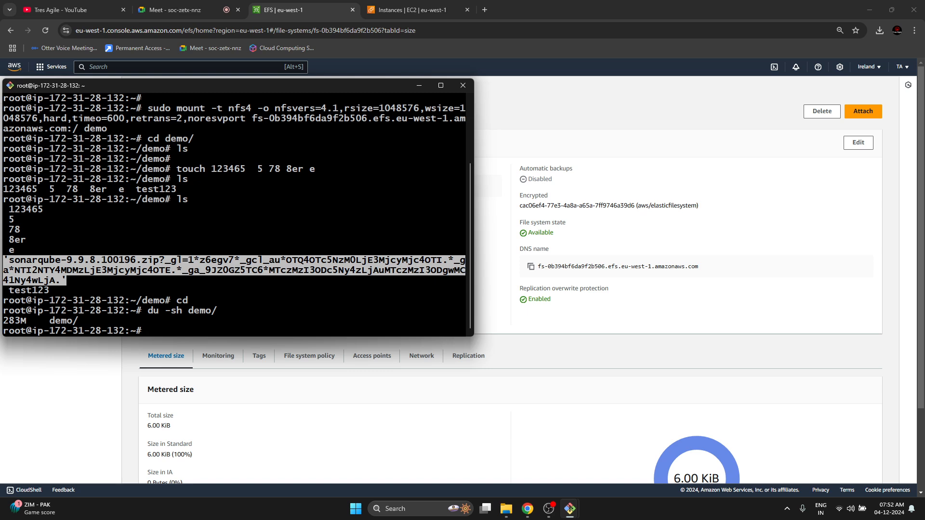
double_click(425, 270)
double_click(424, 261)
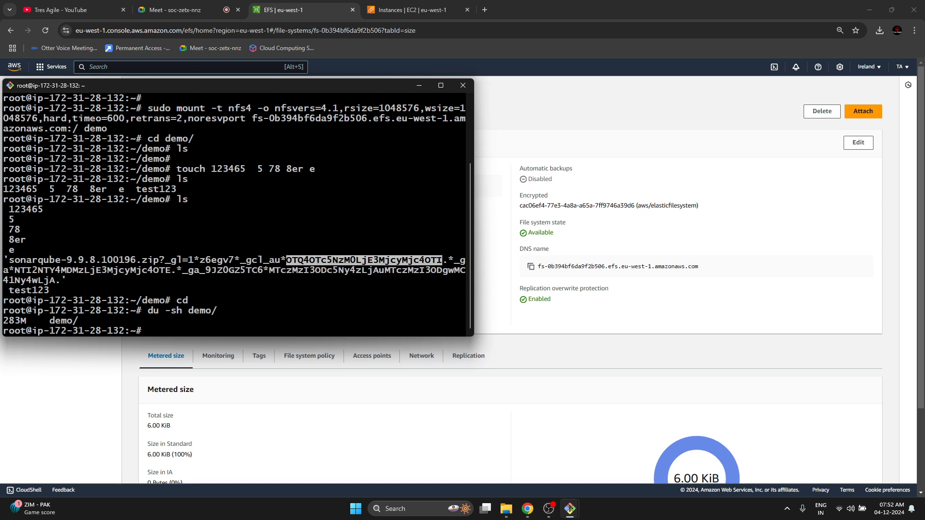
click(423, 268)
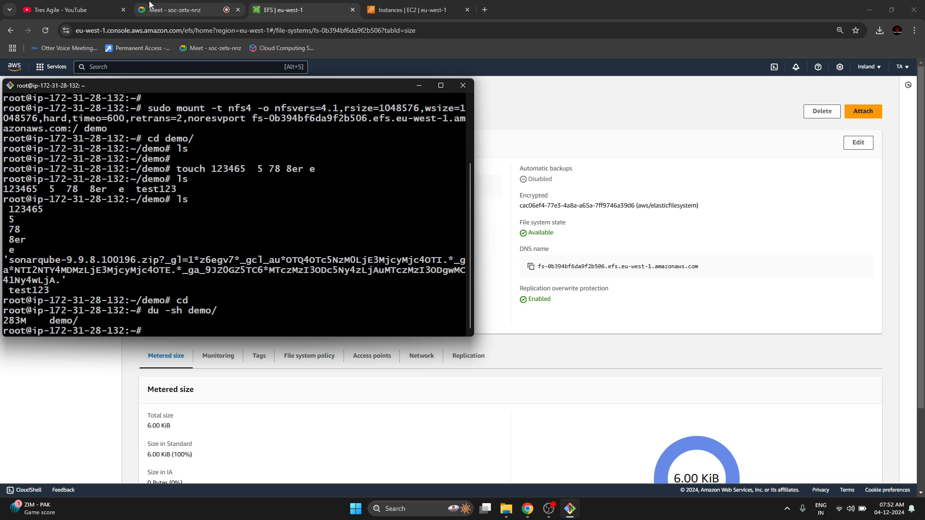
Step: Return to the test-efs page in the browser, reload it and check the metered size again
key(alt+Tab)
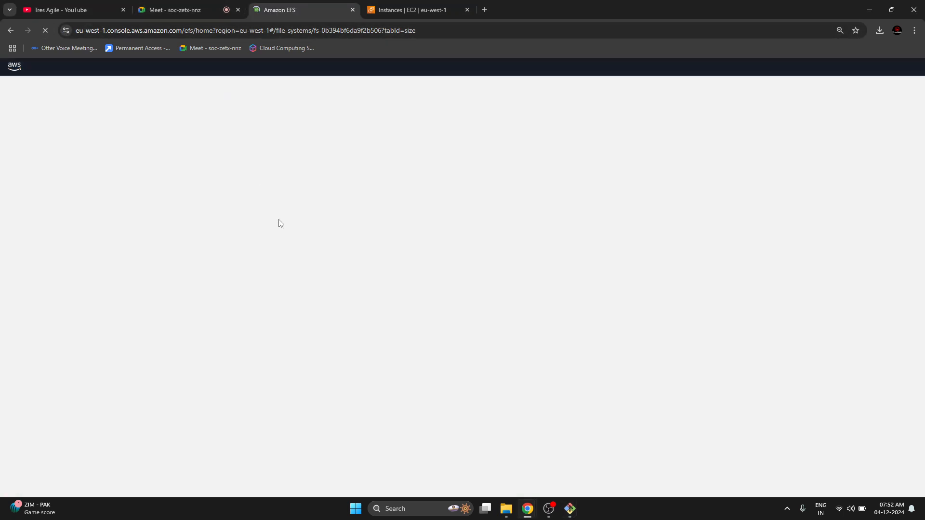
scroll(340, 314, down, 3)
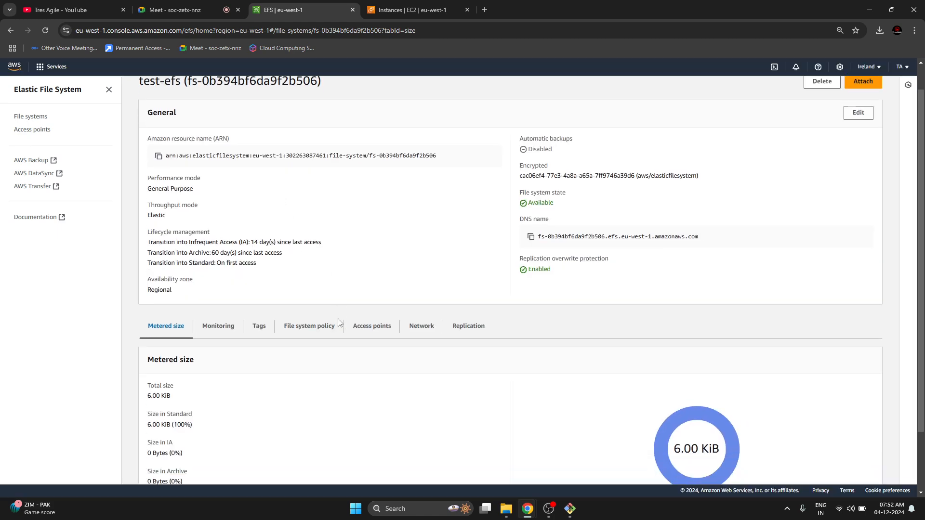
scroll(340, 311, up, 3)
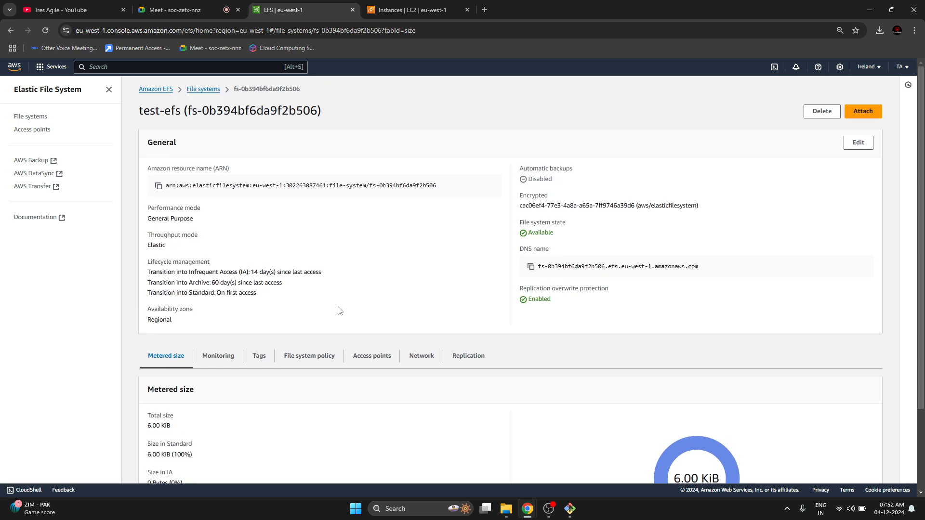